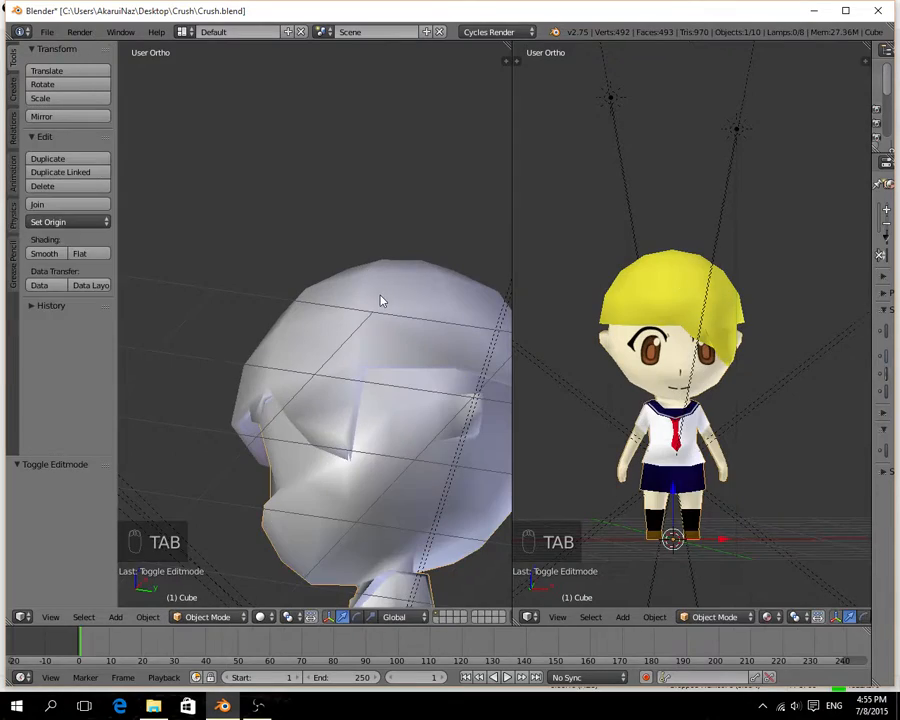
Extrude the hair mesh's lower side face down 0.286 along Z and scale the extruded end to 0.889.
{"action": "right_click", "coordinate": [432, 247]}
{"action": "key", "text": "Tab"}
{"action": "middle_click_drag", "start_coordinate": [396, 424], "coordinate": [428, 309]}
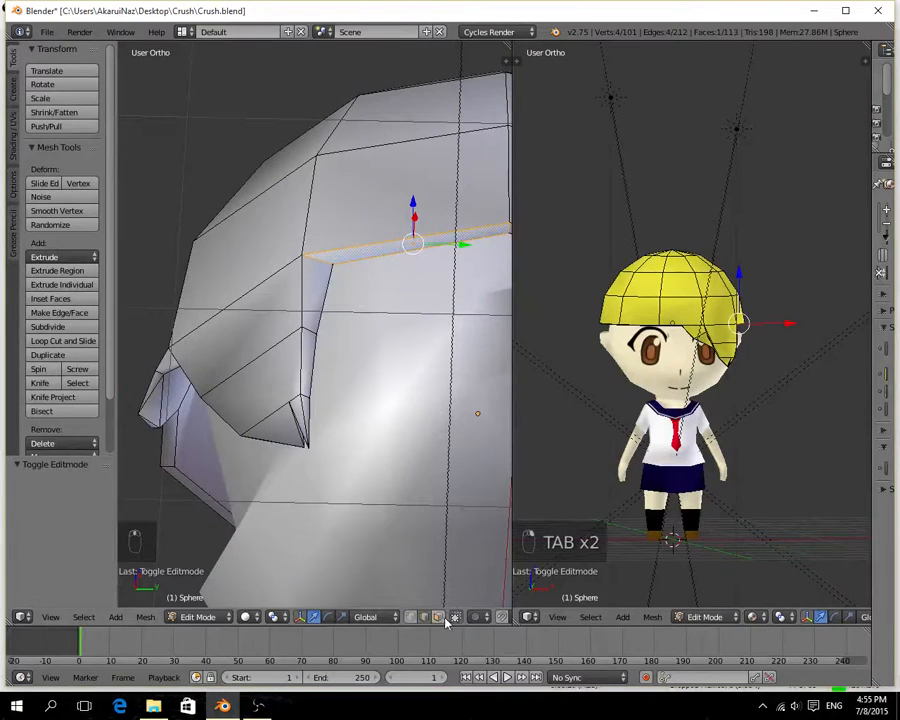
{"action": "left_click", "coordinate": [410, 617]}
{"action": "middle_click_drag", "start_coordinate": [409, 346], "coordinate": [321, 380]}
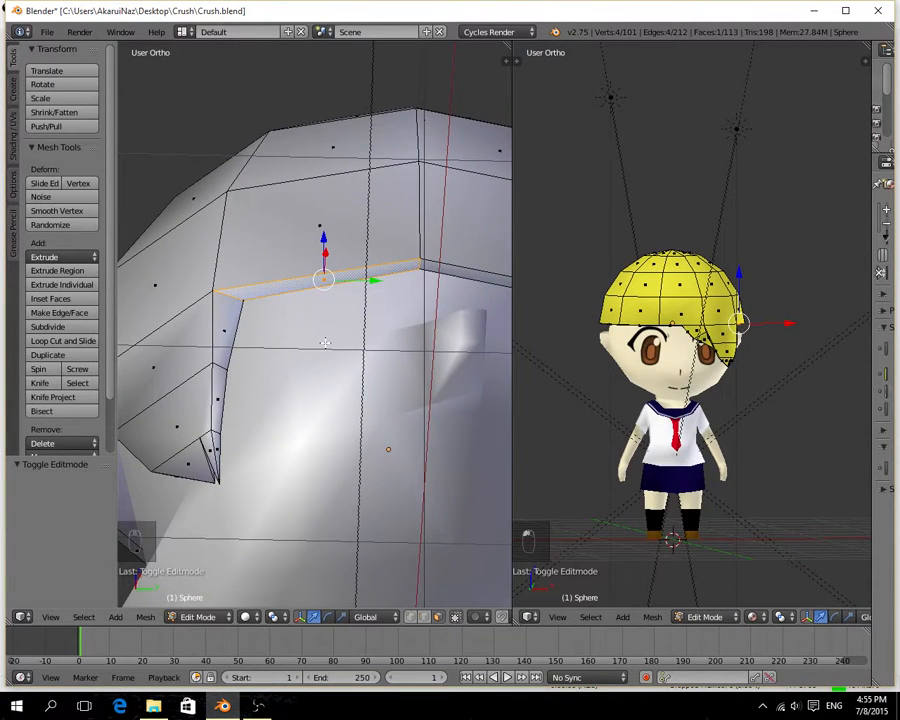
{"action": "scroll", "coordinate": [342, 344], "scroll_direction": "down", "scroll_amount": 6}
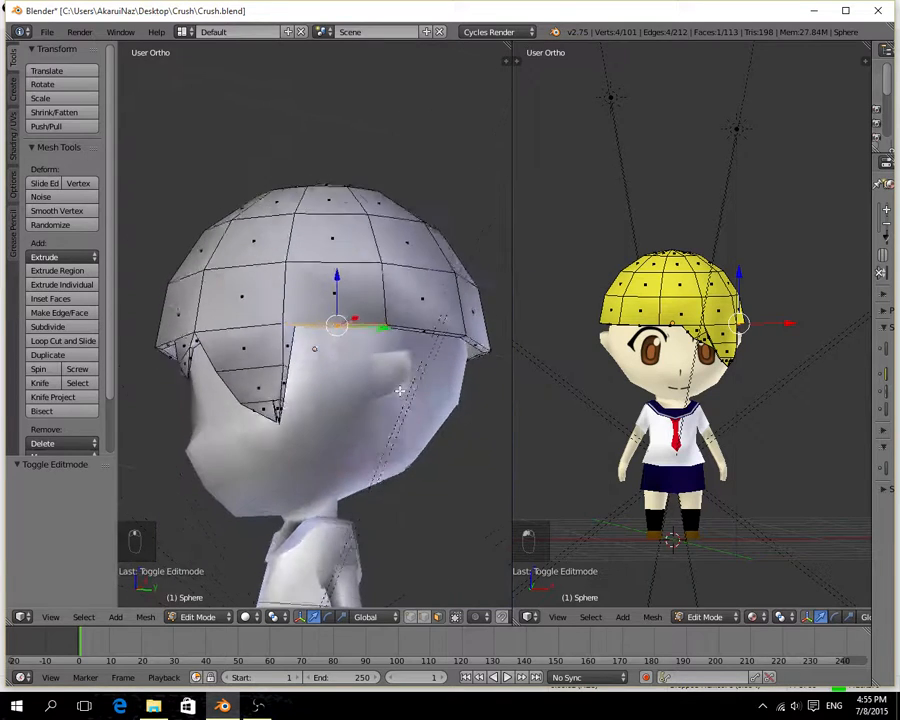
{"action": "key", "text": "e"}
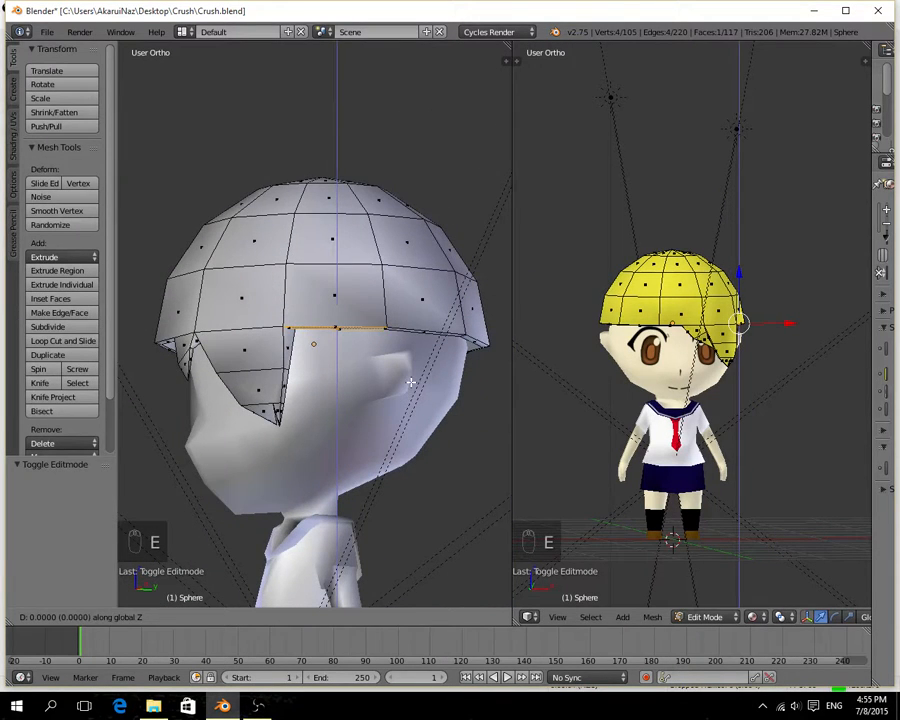
{"action": "left_click", "coordinate": [404, 430]}
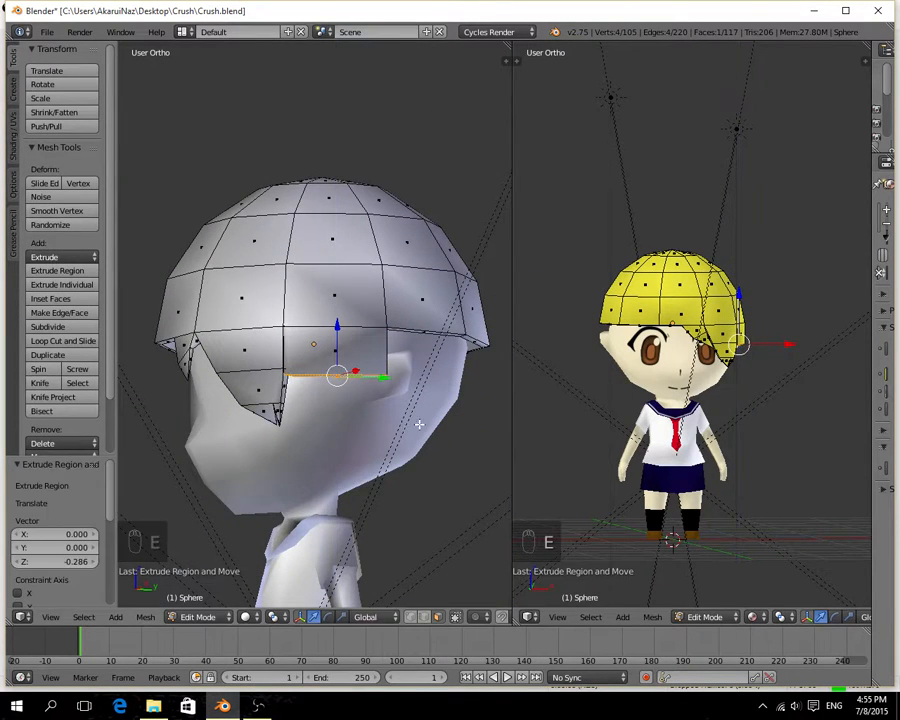
{"action": "key", "text": "s"}
{"action": "left_click", "coordinate": [406, 413]}
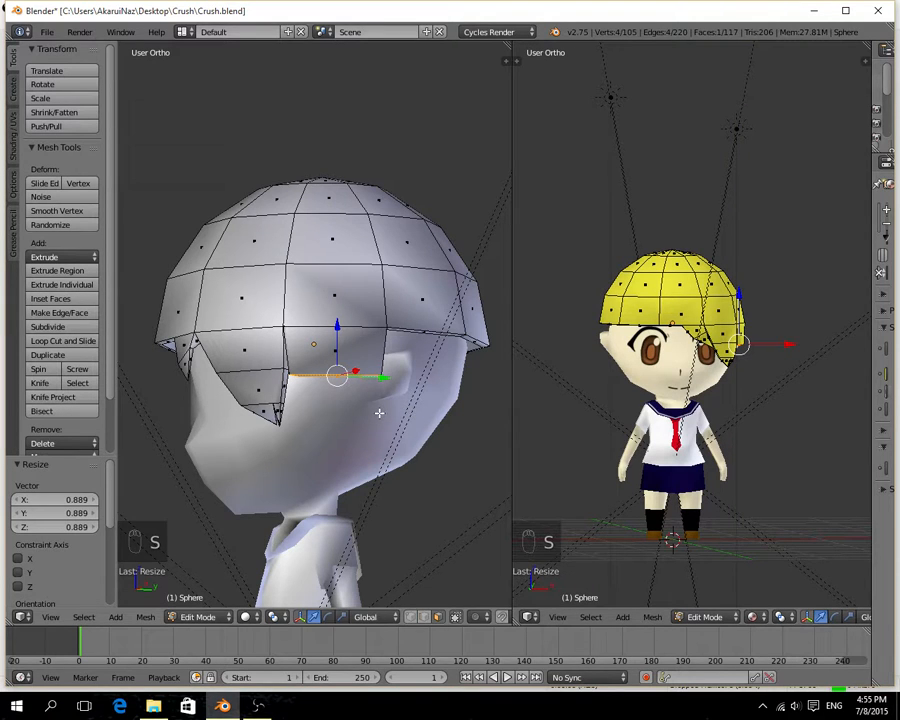
Extrude the side lock's lower end another 0.227 down along Z and scale it to 0.826.
{"action": "key", "text": "e"}
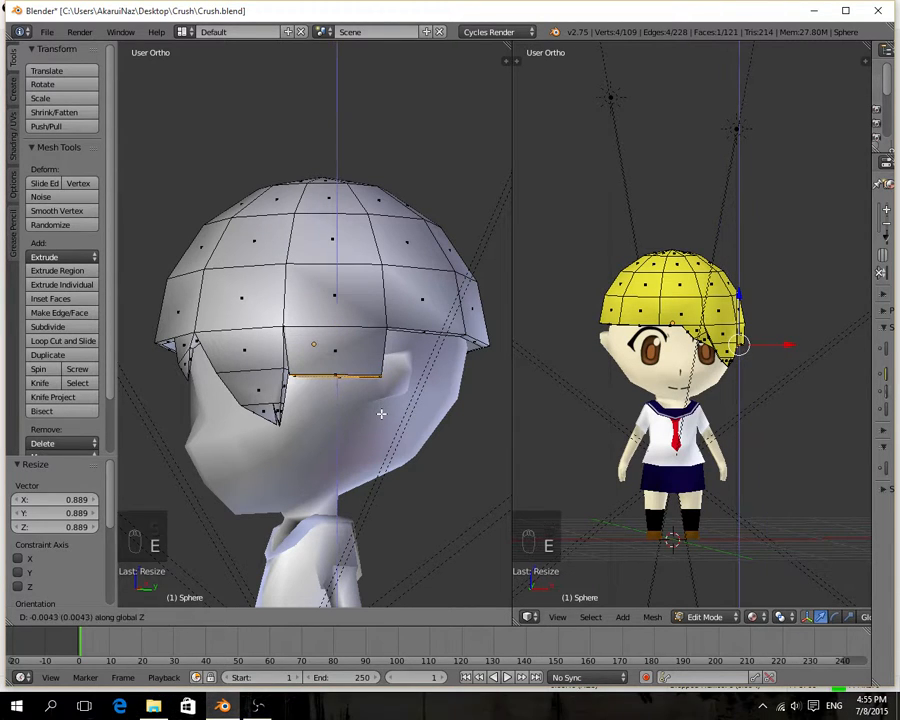
{"action": "left_click", "coordinate": [372, 451]}
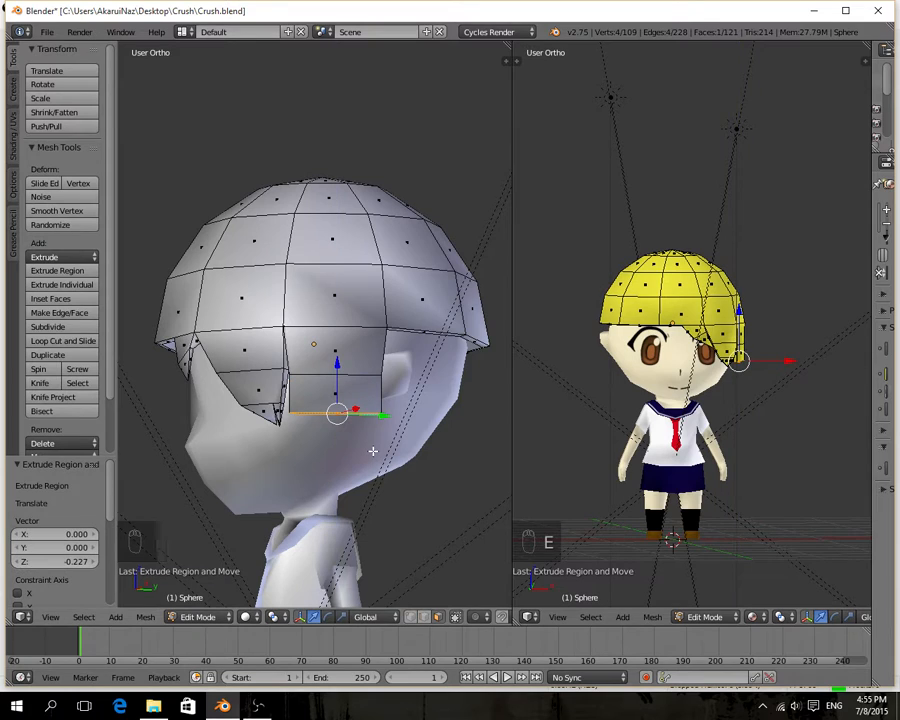
{"action": "key", "text": "s"}
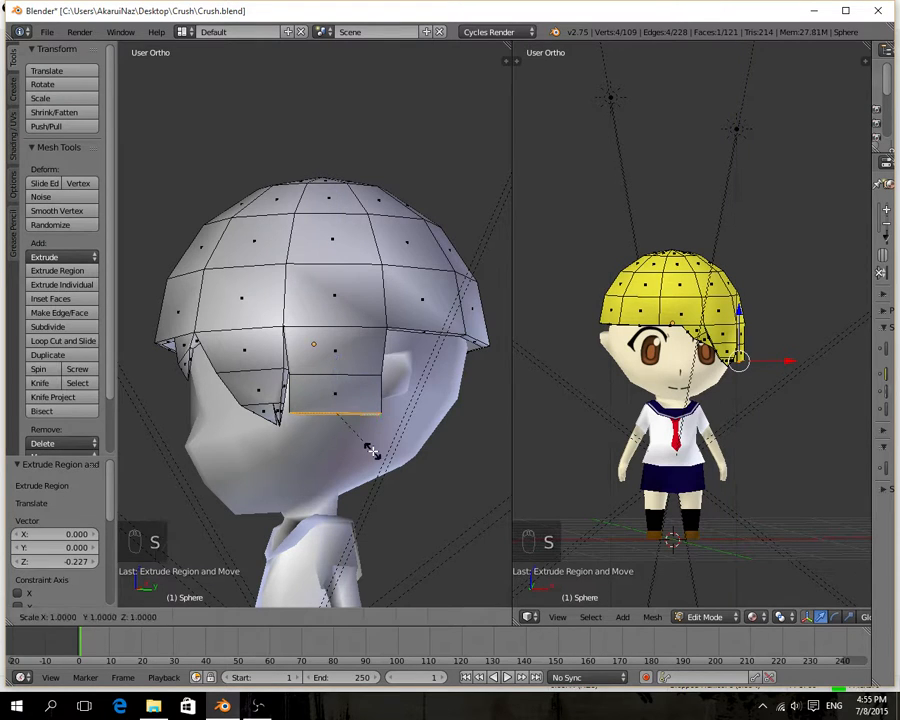
{"action": "left_click", "coordinate": [367, 444]}
Extrude the side lock's end a further 0.252 down along Z and merge its four vertices at center.
{"action": "key", "text": "e"}
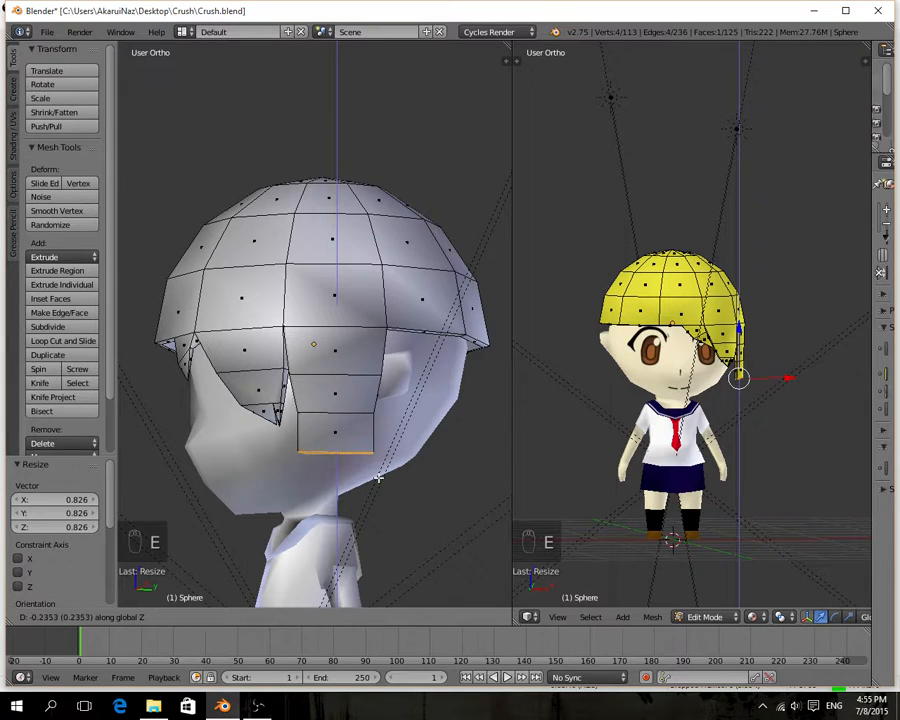
{"action": "left_click", "coordinate": [378, 480]}
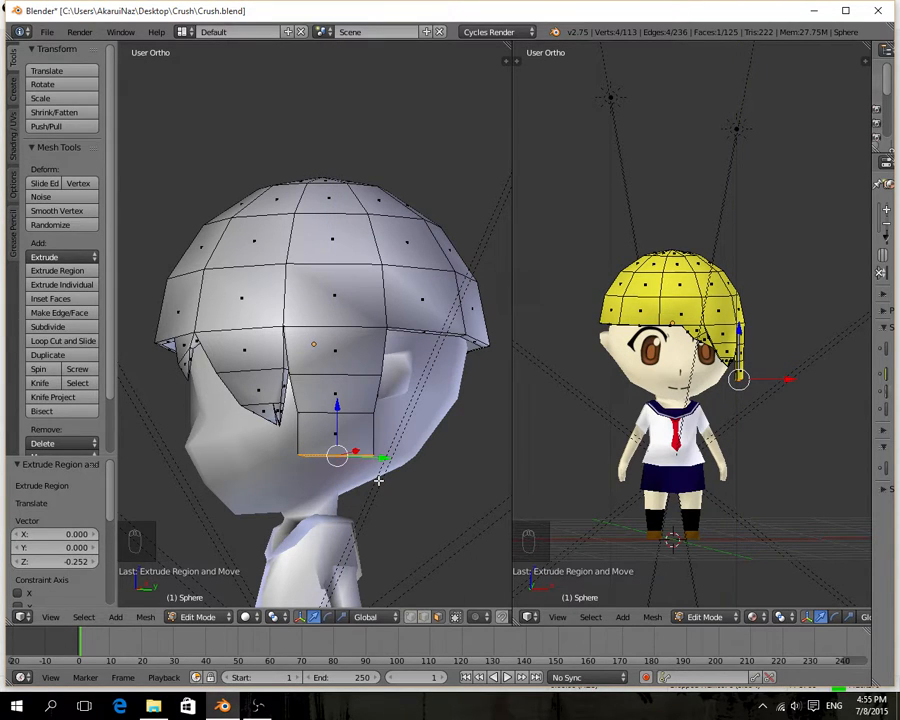
{"action": "key", "text": "alt+m"}
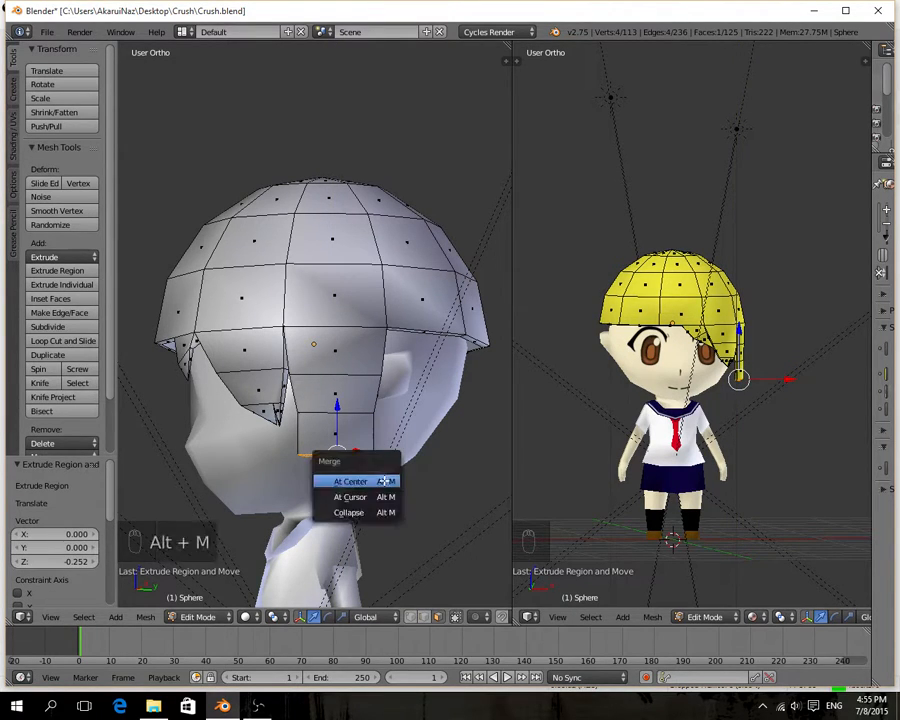
{"action": "left_click", "coordinate": [383, 480]}
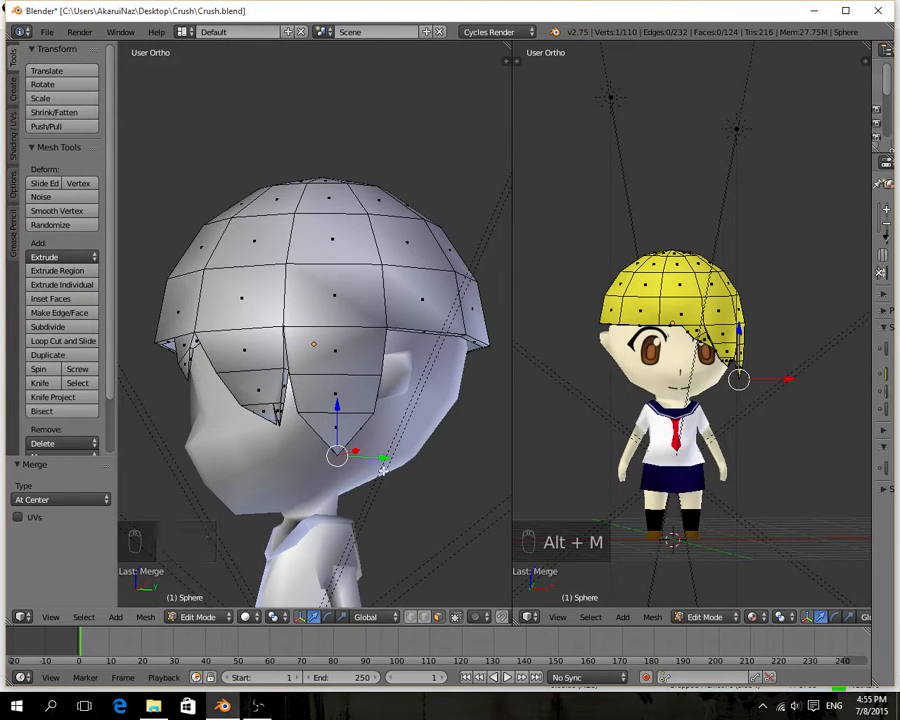
Pull the side lock's tip vertex forward along Y and inward along X towards the cheek, finishing with -0.051 on X.
{"action": "middle_click_drag", "start_coordinate": [365, 451], "coordinate": [395, 470]}
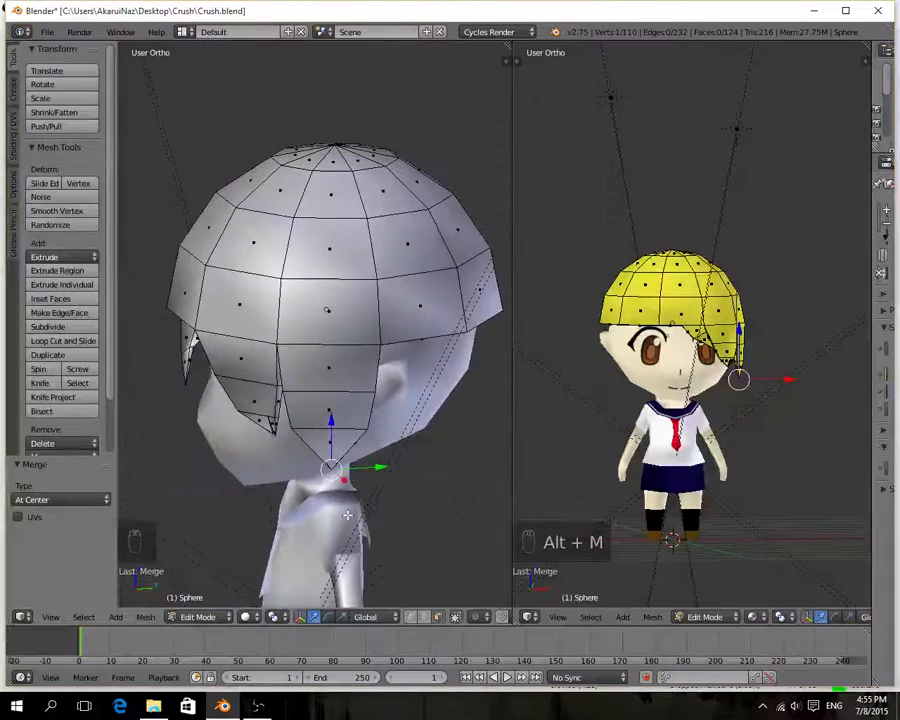
{"action": "left_click", "coordinate": [423, 617]}
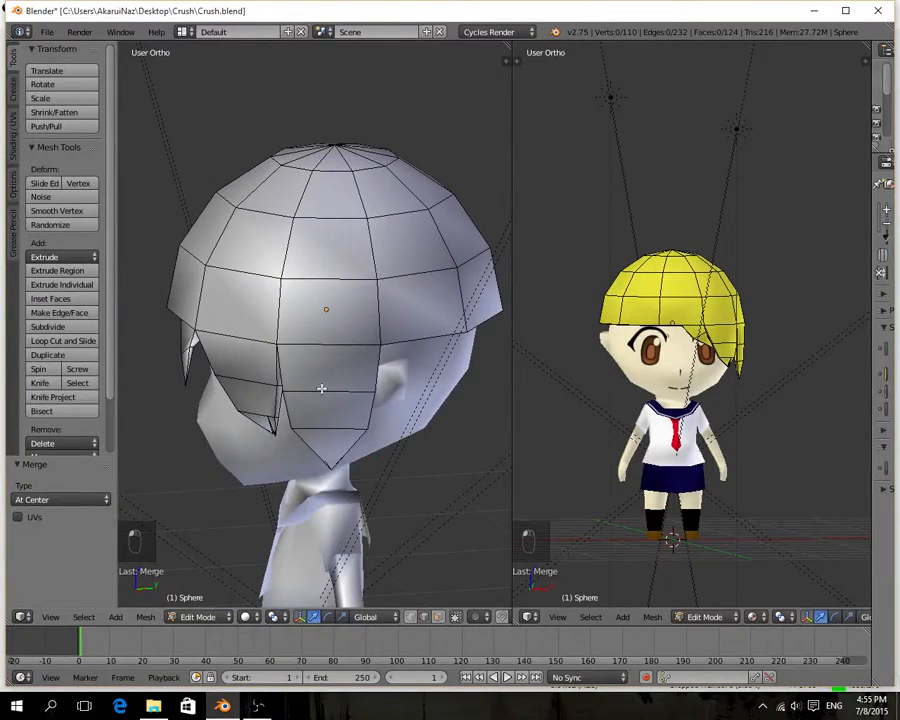
{"action": "middle_click_drag", "start_coordinate": [330, 395], "coordinate": [411, 396]}
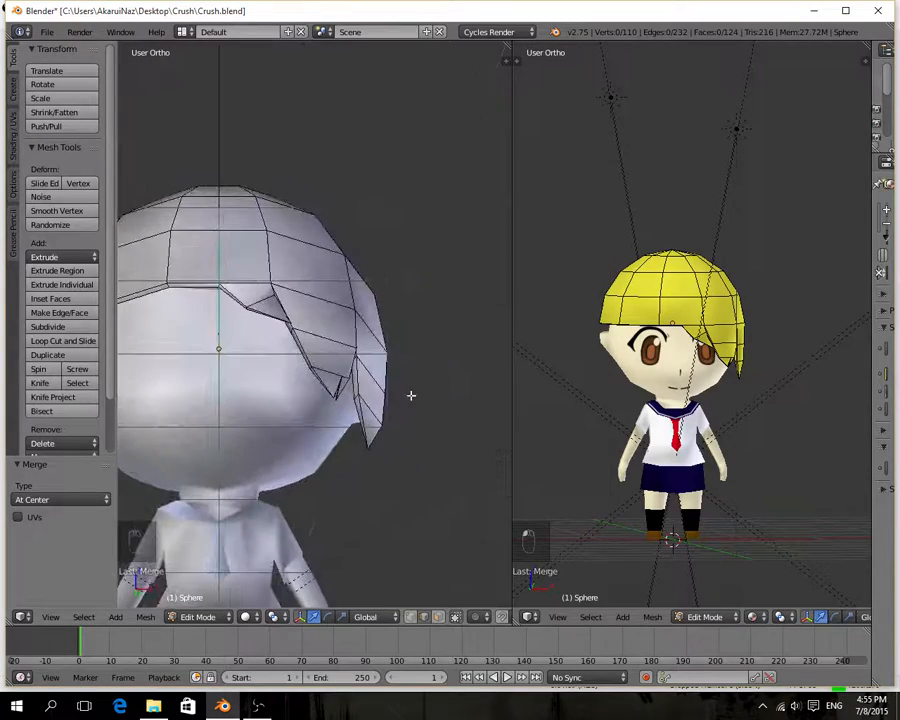
{"action": "middle_click_drag", "start_coordinate": [411, 469], "coordinate": [319, 459]}
{"action": "key", "text": "g"}
{"action": "key", "text": "x"}
{"action": "left_click", "coordinate": [385, 474]}
{"action": "left_click_drag", "start_coordinate": [340, 416], "coordinate": [341, 426]}
{"action": "left_click_drag", "start_coordinate": [384, 463], "coordinate": [378, 467]}
{"action": "middle_click_drag", "start_coordinate": [378, 467], "coordinate": [342, 508]}
{"action": "left_click_drag", "start_coordinate": [370, 474], "coordinate": [324, 477]}
{"action": "middle_click_drag", "start_coordinate": [326, 496], "coordinate": [400, 488]}
{"action": "left_click_drag", "start_coordinate": [374, 479], "coordinate": [364, 484]}
{"action": "middle_click_drag", "start_coordinate": [344, 503], "coordinate": [387, 489]}
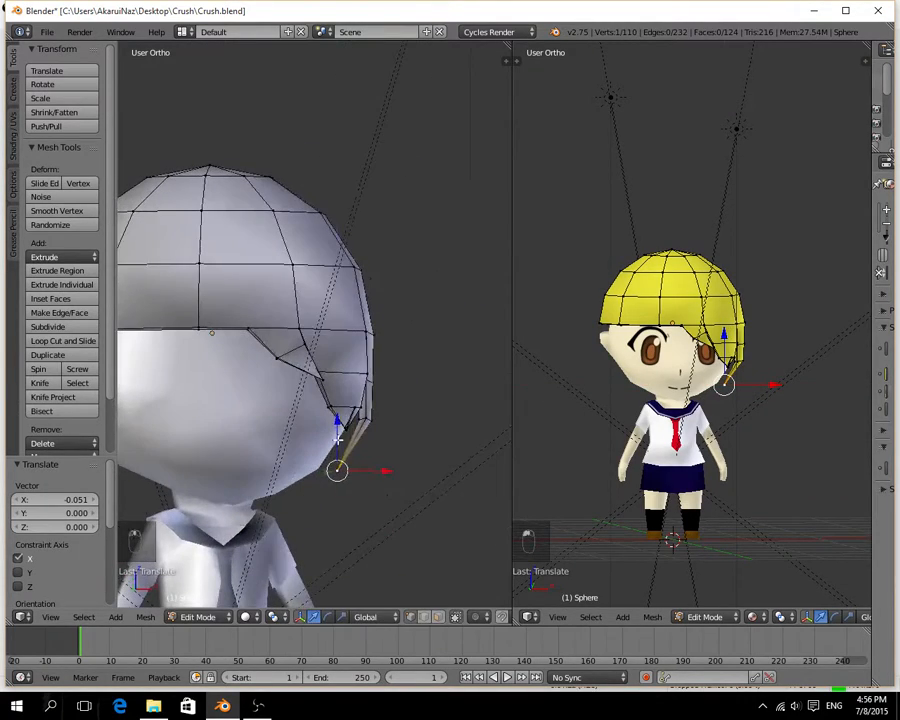
Refine the lock tip's position with small height and depth adjustments, plus a -0.034 shift on X.
{"action": "left_click_drag", "start_coordinate": [338, 440], "coordinate": [338, 442]}
{"action": "middle_click_drag", "start_coordinate": [394, 474], "coordinate": [312, 478]}
{"action": "left_click_drag", "start_coordinate": [324, 474], "coordinate": [333, 474]}
{"action": "middle_click_drag", "start_coordinate": [322, 494], "coordinate": [392, 498]}
{"action": "left_click_drag", "start_coordinate": [382, 474], "coordinate": [371, 477]}
Move the four-vertex row just above the lock's tip by -0.078 on Y, -0.076 on X and 0.008 on Y.
{"action": "middle_click_drag", "start_coordinate": [372, 486], "coordinate": [252, 497]}
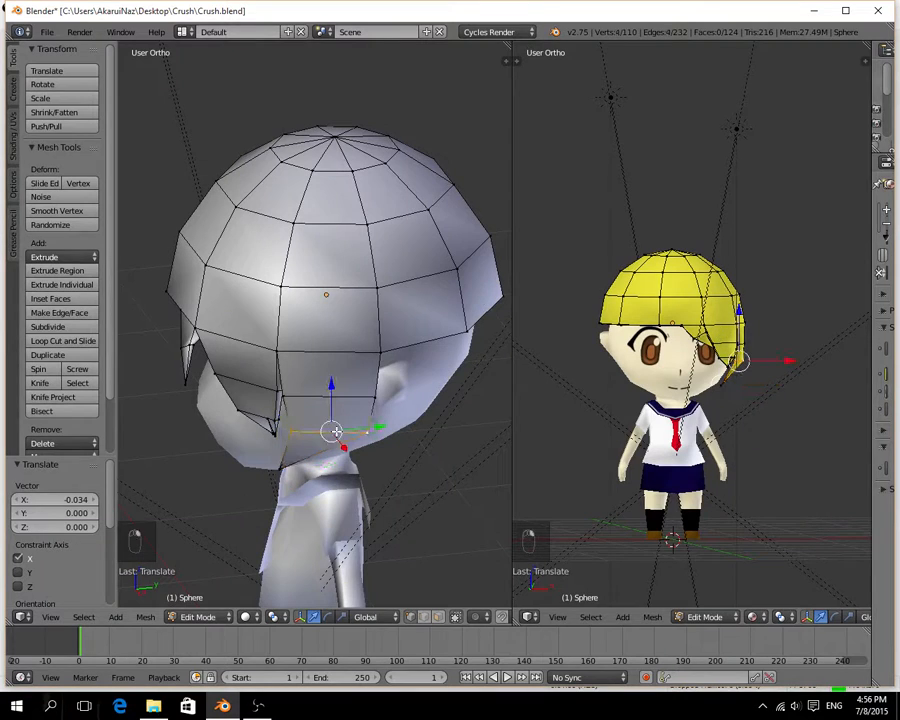
{"action": "left_click_drag", "start_coordinate": [372, 427], "coordinate": [359, 427]}
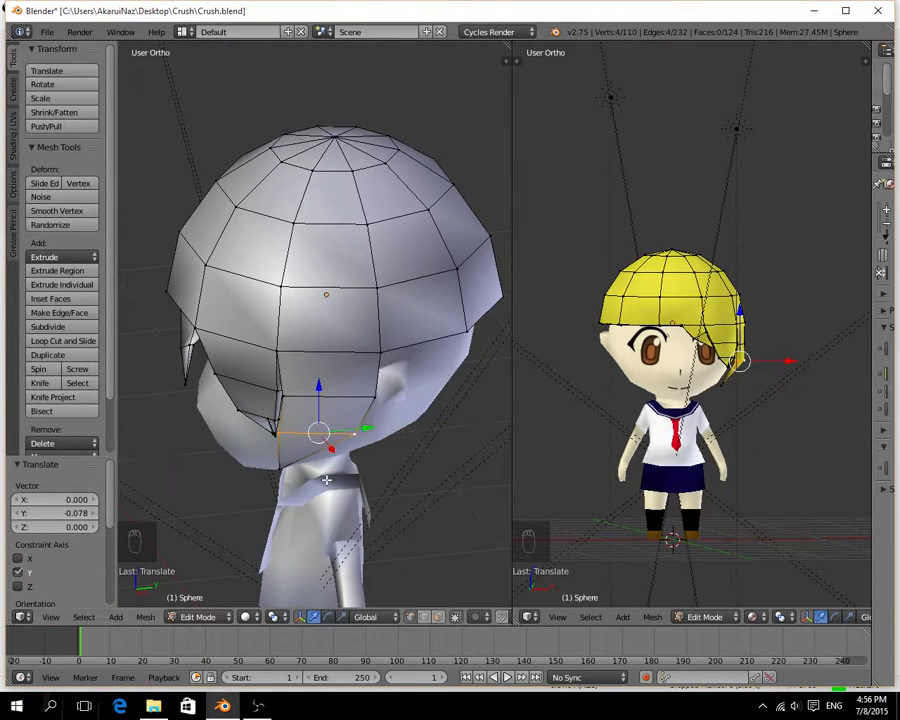
{"action": "middle_click_drag", "start_coordinate": [325, 478], "coordinate": [467, 435]}
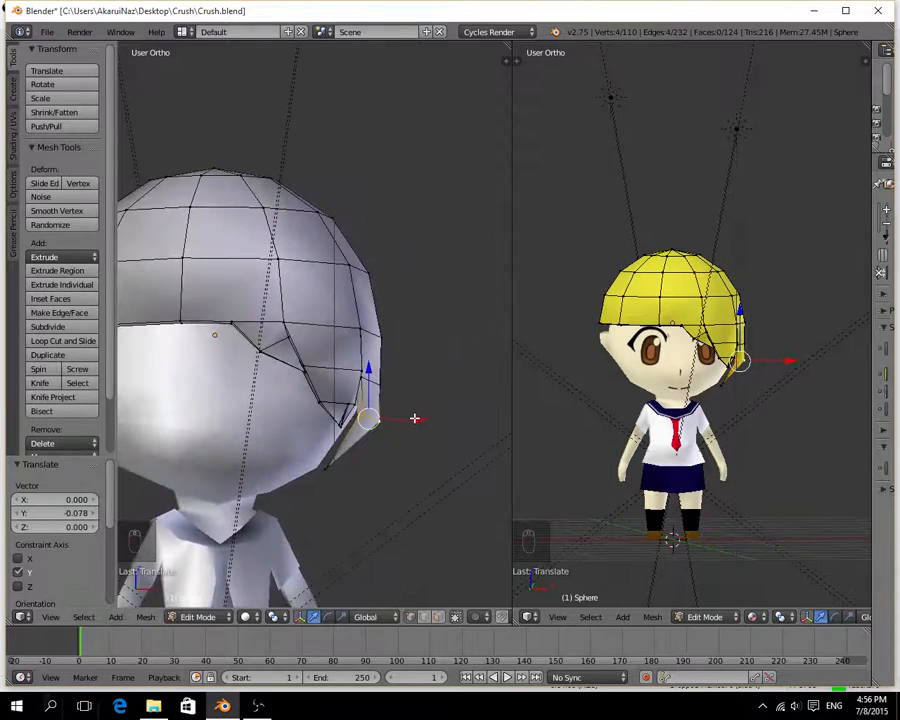
{"action": "left_click_drag", "start_coordinate": [414, 418], "coordinate": [408, 422]}
{"action": "middle_click_drag", "start_coordinate": [408, 422], "coordinate": [312, 463]}
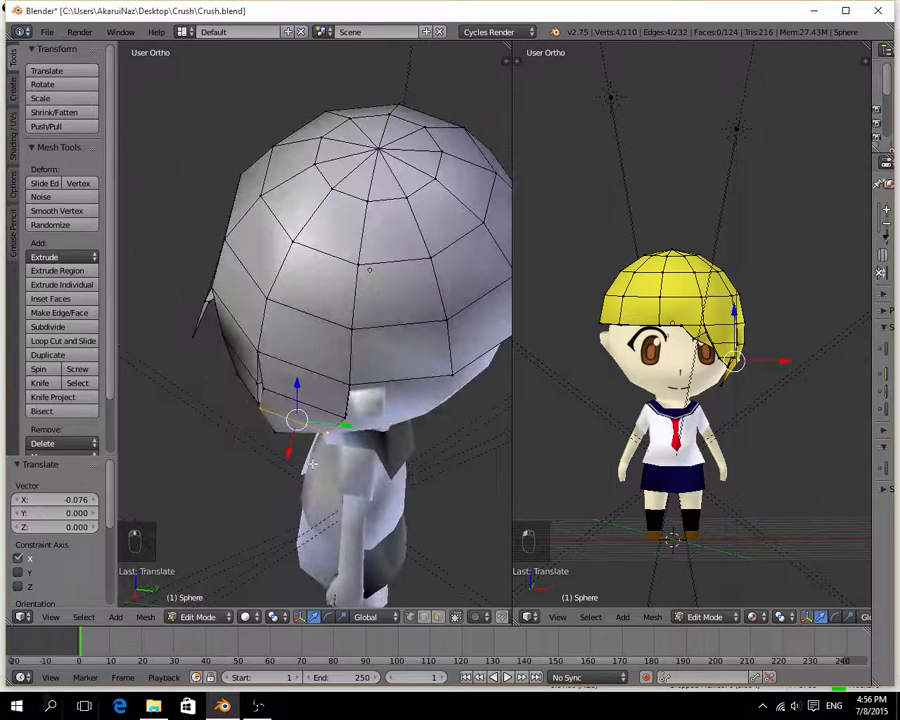
{"action": "left_click_drag", "start_coordinate": [337, 426], "coordinate": [341, 427]}
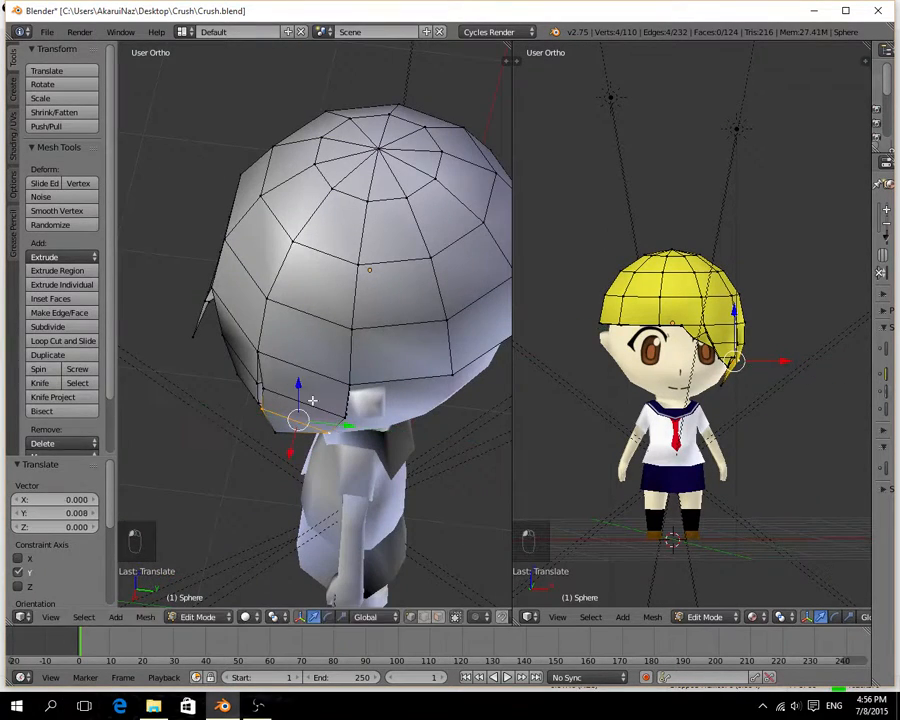
Move the lock's upper extruded vertex row -0.029 on Y and shift its rear corner vertex 0.046 on Y.
{"action": "middle_click_drag", "start_coordinate": [311, 408], "coordinate": [345, 398]}
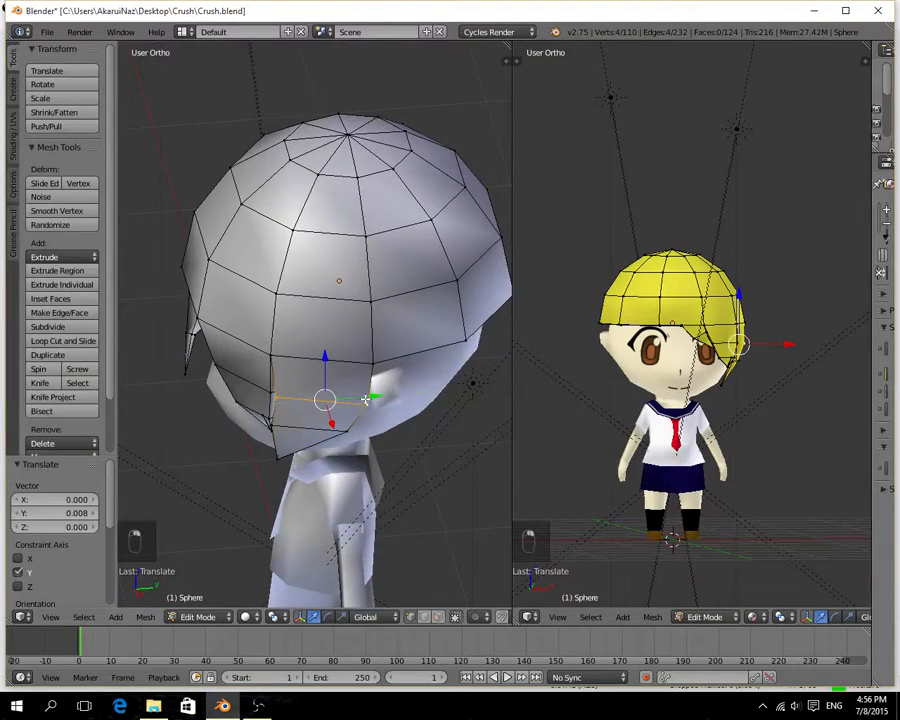
{"action": "left_click_drag", "start_coordinate": [366, 399], "coordinate": [362, 396]}
{"action": "middle_click_drag", "start_coordinate": [362, 396], "coordinate": [361, 360]}
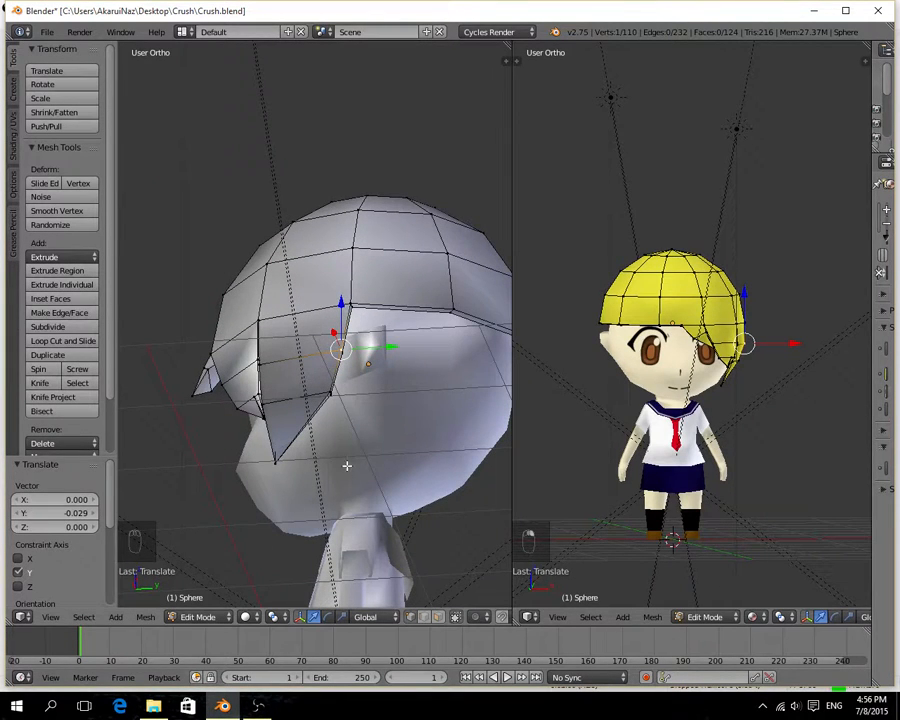
{"action": "left_click_drag", "start_coordinate": [368, 351], "coordinate": [376, 353]}
Move the rear vertex of the row above the lock's tip slightly backward along Y.
{"action": "right_click", "coordinate": [331, 396]}
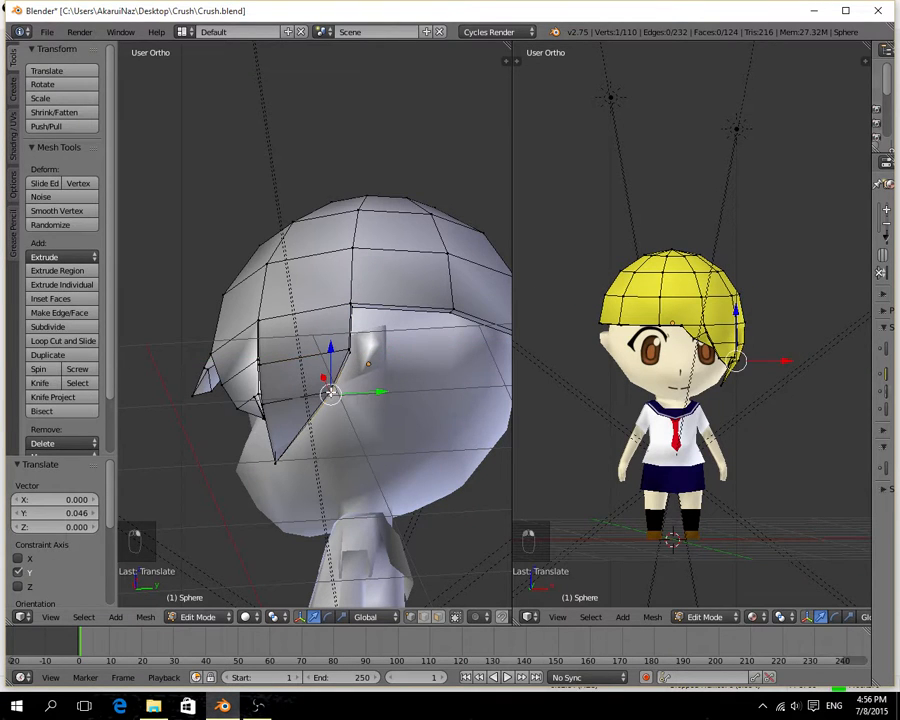
{"action": "left_click_drag", "start_coordinate": [359, 395], "coordinate": [366, 392]}
{"action": "left_click", "coordinate": [370, 392]}
Shift the two front vertices of the row above the lock's tip 0.024 on Y.
{"action": "middle_click_drag", "start_coordinate": [370, 392], "coordinate": [354, 409]}
{"action": "scroll", "coordinate": [354, 409], "scroll_direction": "up", "scroll_amount": 4}
{"action": "middle_click_drag", "start_coordinate": [360, 522], "coordinate": [360, 470]}
{"action": "left_click_drag", "start_coordinate": [309, 486], "coordinate": [318, 489]}
Using wireframe display to select them, move the upper extruded row's two front vertices 0.018 on Y.
{"action": "middle_click_drag", "start_coordinate": [318, 489], "coordinate": [351, 413]}
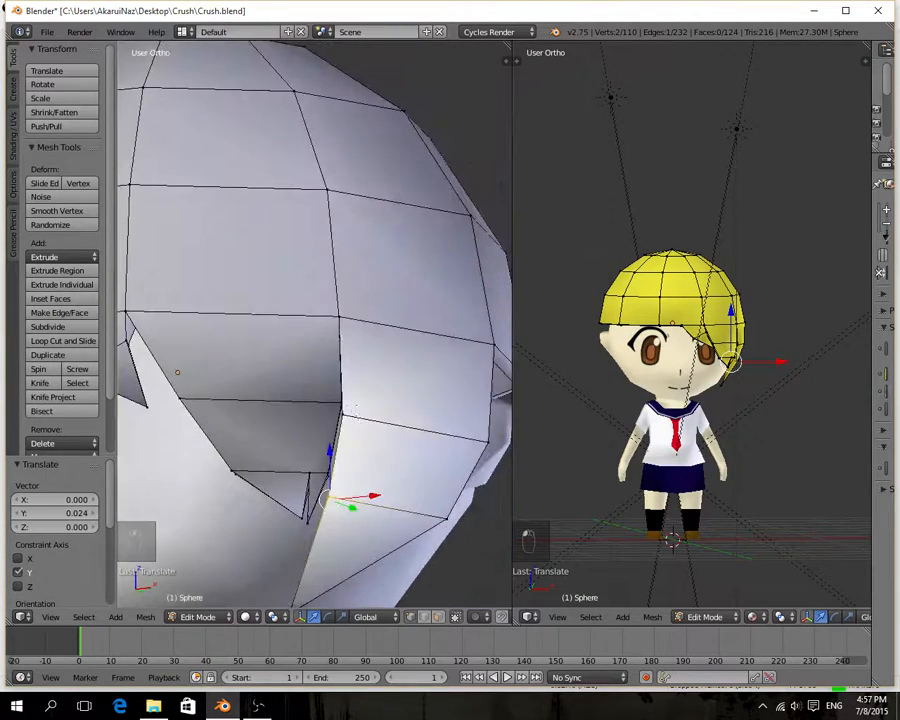
{"action": "right_click", "coordinate": [351, 413]}
{"action": "key", "text": "z"}
{"action": "mouse_move", "coordinate": [350, 488]}
{"action": "middle_mouse_down"}
{"action": "mouse_move", "coordinate": [418, 500]}
{"action": "mouse_move", "coordinate": [443, 487]}
{"action": "middle_mouse_up"}
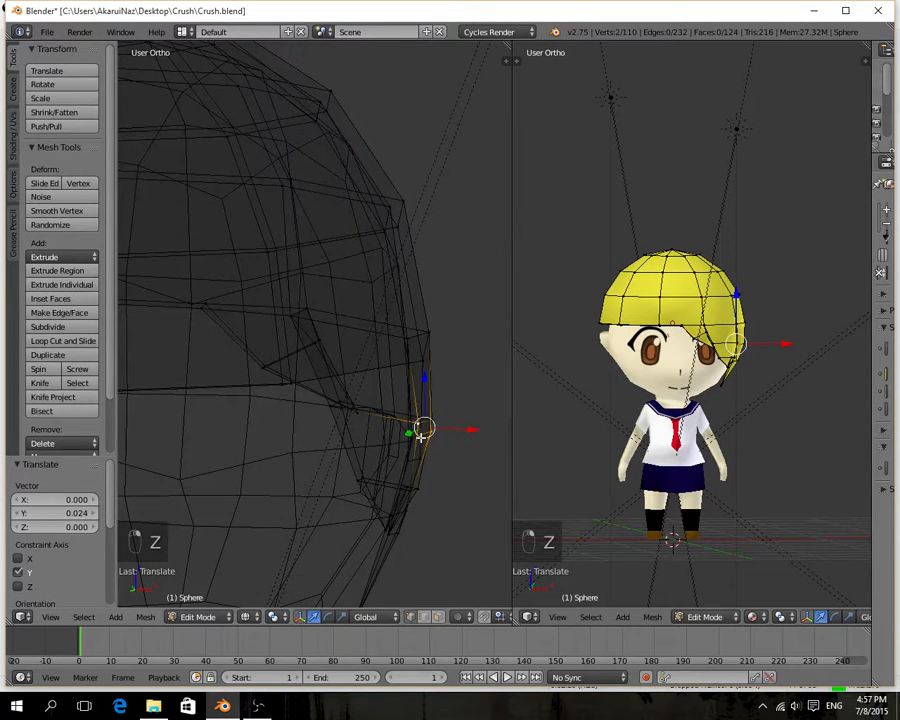
{"action": "middle_click_drag", "start_coordinate": [431, 443], "coordinate": [281, 480]}
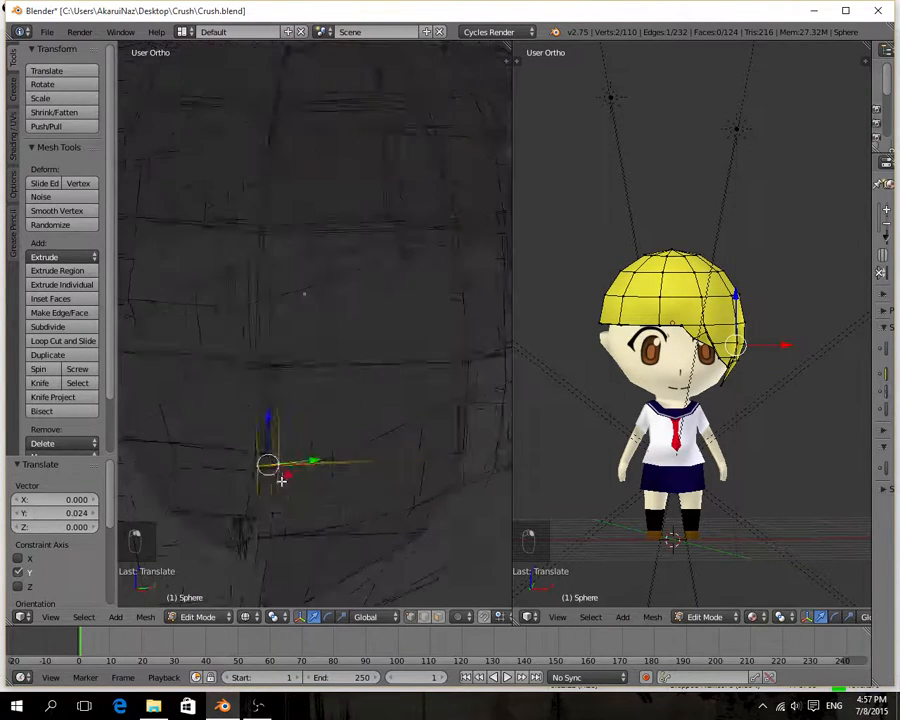
{"action": "key", "text": "z"}
{"action": "left_click_drag", "start_coordinate": [306, 461], "coordinate": [313, 461]}
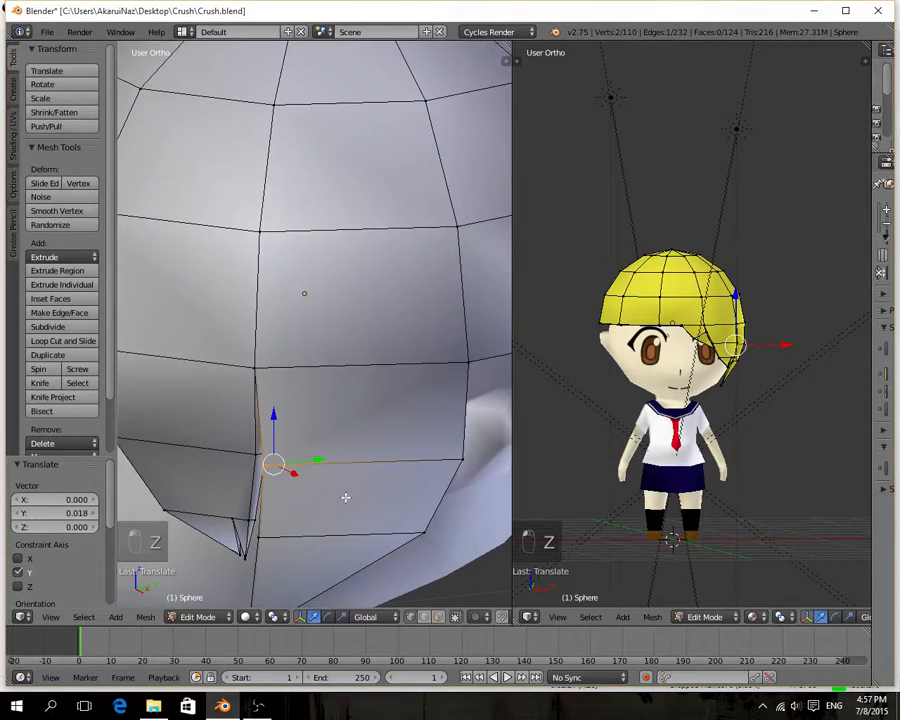
Move the side lock's tip vertex -0.017 on X and inspect the lock against the textured face.
{"action": "scroll", "coordinate": [347, 493], "scroll_direction": "down", "scroll_amount": 3}
{"action": "middle_click_drag", "start_coordinate": [351, 488], "coordinate": [395, 467]}
{"action": "right_click", "coordinate": [314, 472]}
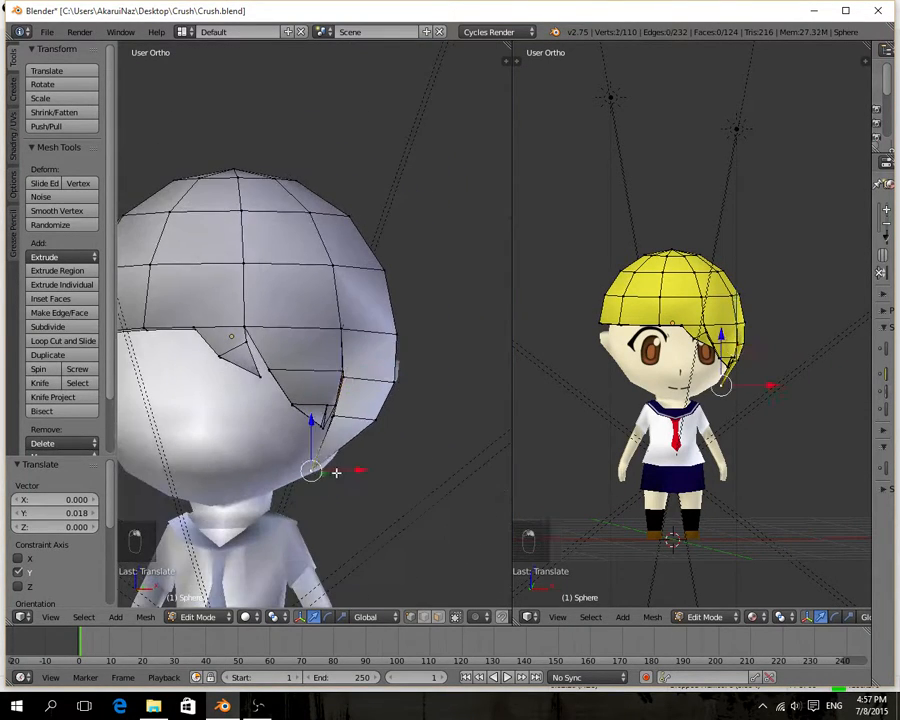
{"action": "left_click_drag", "start_coordinate": [334, 468], "coordinate": [334, 469]}
{"action": "middle_click_drag", "start_coordinate": [334, 469], "coordinate": [226, 498]}
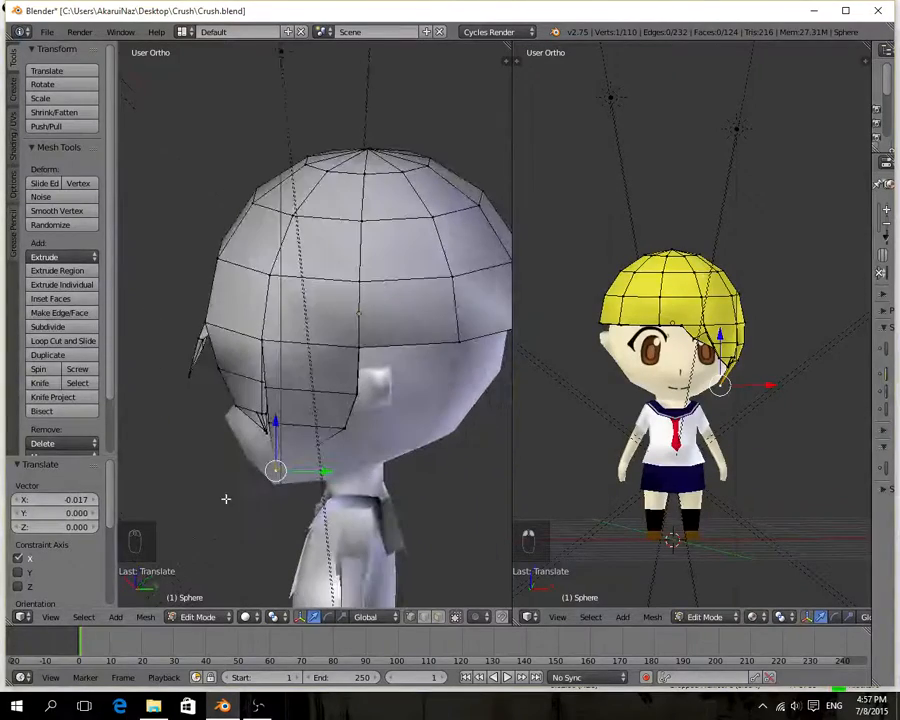
{"action": "middle_click_drag", "start_coordinate": [706, 408], "coordinate": [599, 412]}
{"action": "scroll", "coordinate": [726, 408], "scroll_direction": "up", "scroll_amount": 5}
{"action": "middle_click_drag", "start_coordinate": [726, 407], "coordinate": [620, 434]}
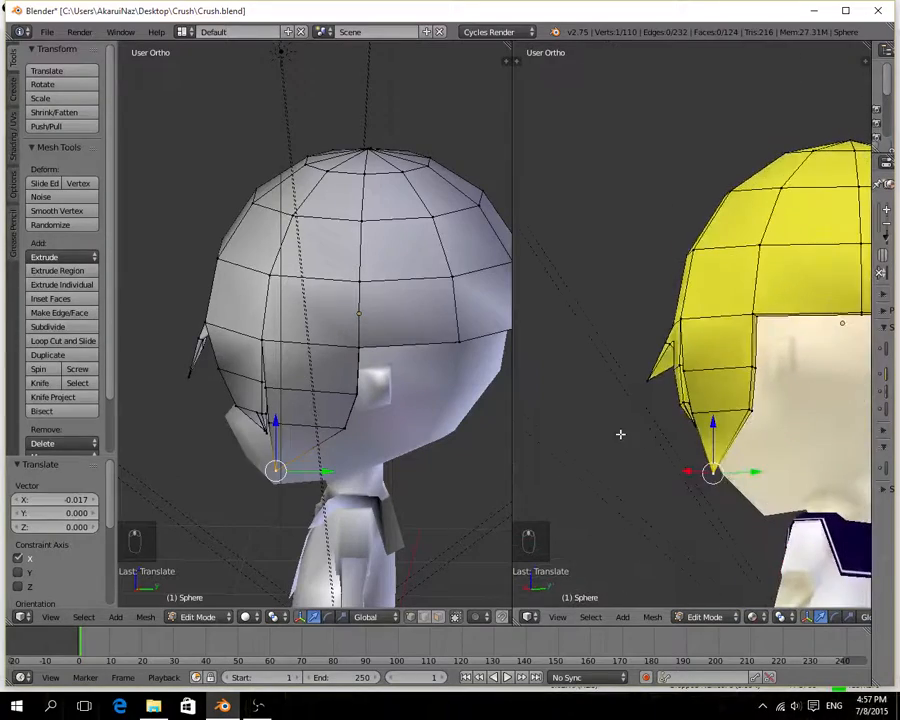
{"action": "middle_click_drag", "start_coordinate": [757, 440], "coordinate": [670, 486]}
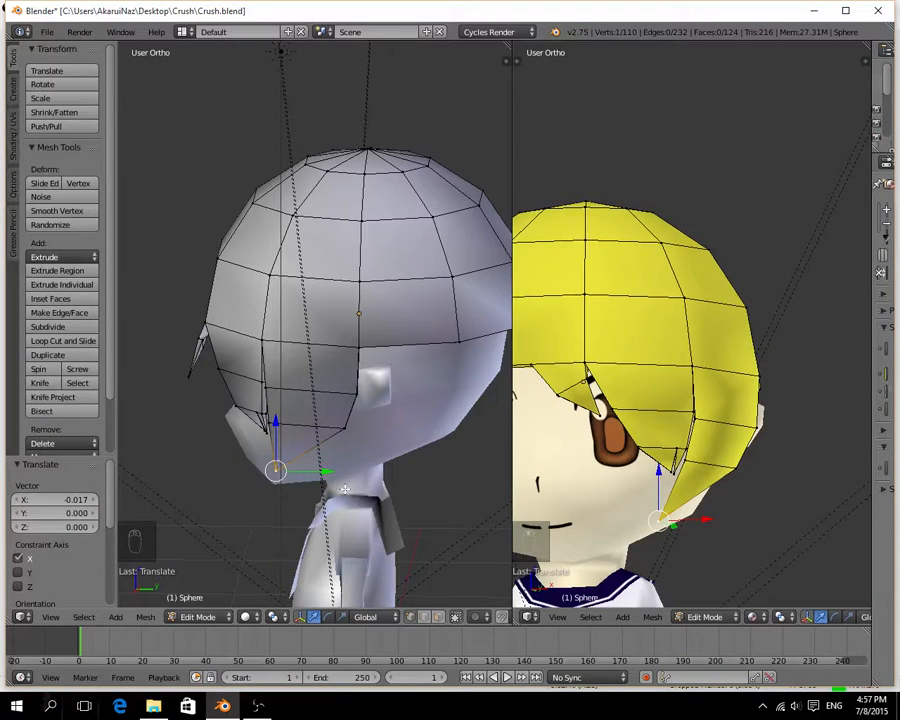
Switch from the hair to editing the head mesh and move the ear's two front base vertices 0.022 on Y.
{"action": "key", "text": "Tab"}
{"action": "right_click", "coordinate": [388, 424]}
{"action": "key", "text": "Tab"}
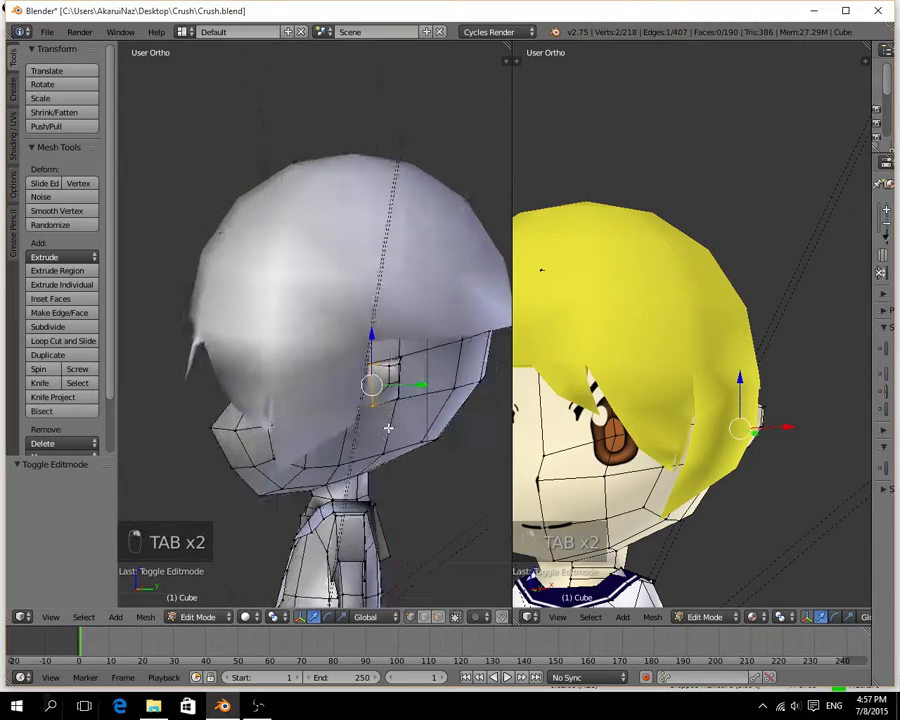
{"action": "middle_click_drag", "start_coordinate": [388, 428], "coordinate": [383, 300]}
{"action": "key", "text": "g"}
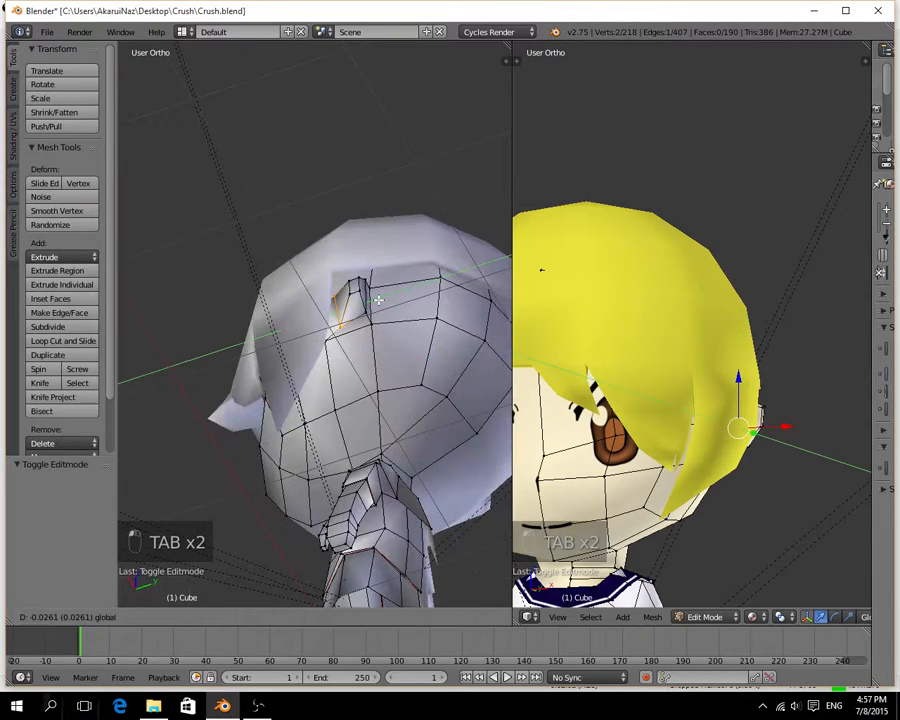
{"action": "left_click_drag", "start_coordinate": [377, 300], "coordinate": [376, 301]}
{"action": "middle_click_drag", "start_coordinate": [345, 368], "coordinate": [348, 481]}
{"action": "left_click_drag", "start_coordinate": [385, 404], "coordinate": [388, 404]}
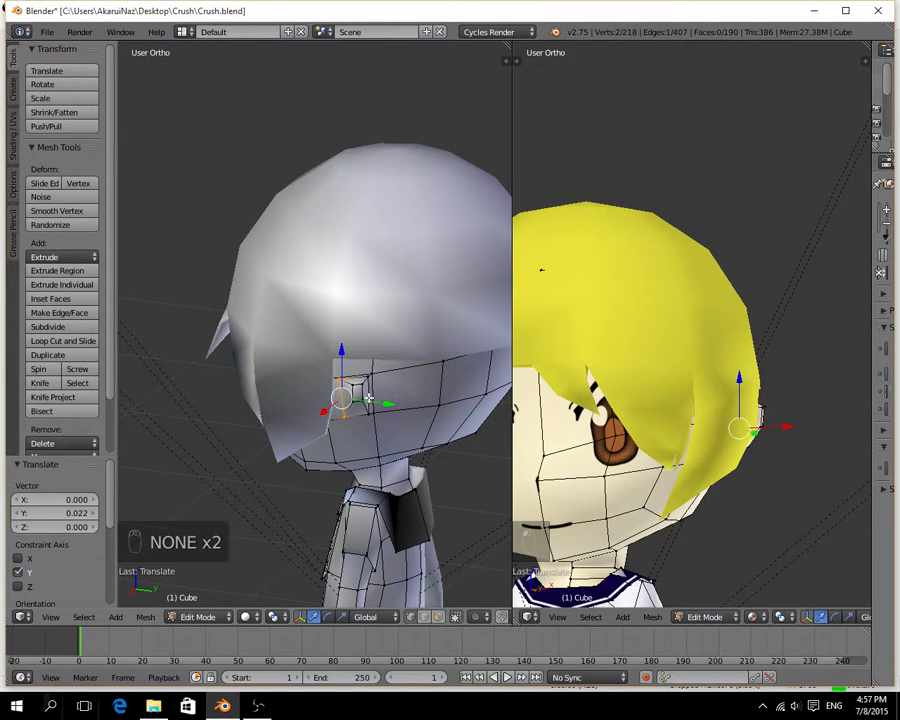
Select the four vertices of the ear's outer face and move them -0.044 on Y.
{"action": "left_click_drag", "start_coordinate": [361, 392], "coordinate": [388, 392]}
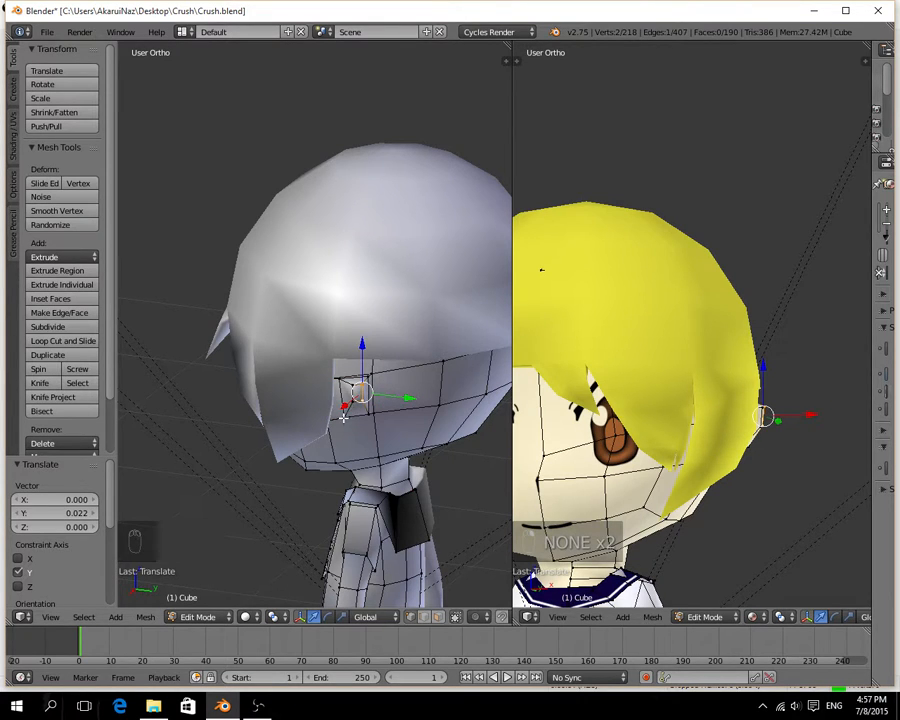
{"action": "right_click", "coordinate": [357, 393]}
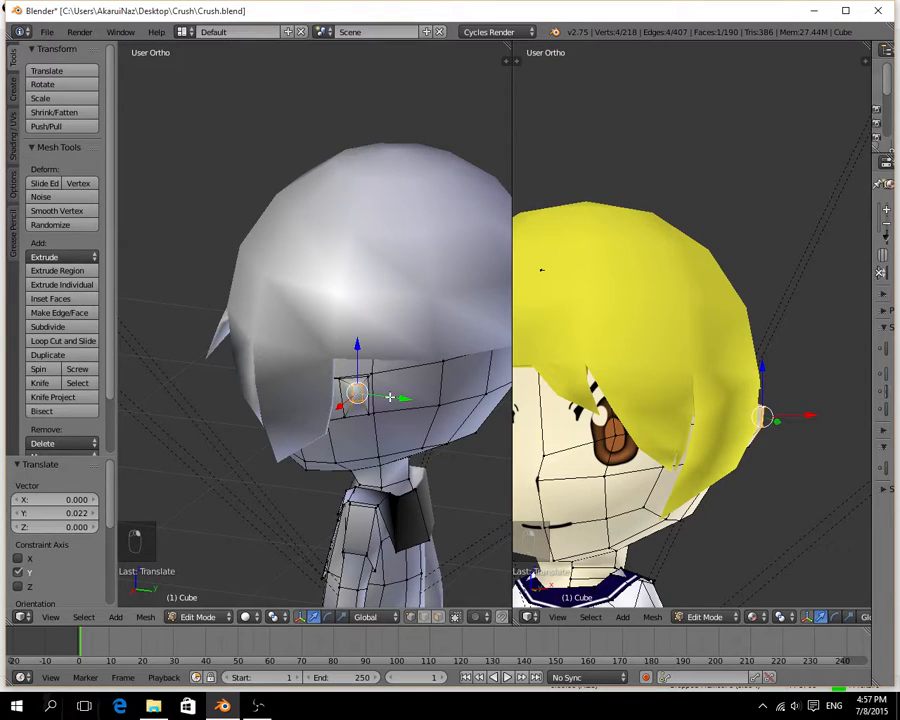
{"action": "left_click_drag", "start_coordinate": [389, 397], "coordinate": [382, 398]}
Select only the four vertices around the ear's base and move them -0.017 on Y.
{"action": "key", "text": "ctrl+KP_Add"}
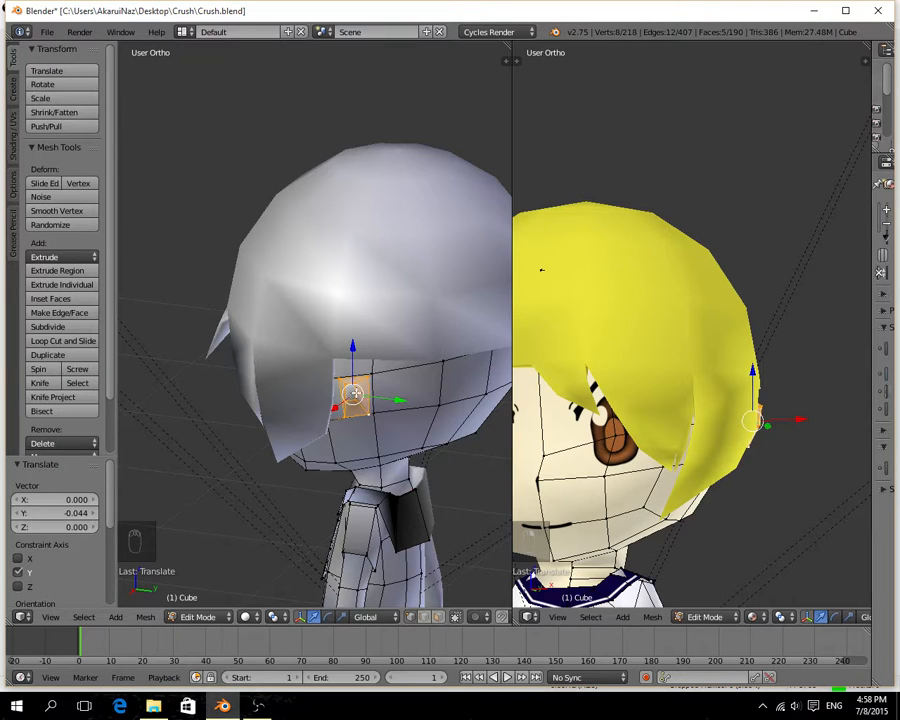
{"action": "key", "text": "ctrl+KP_Subtract"}
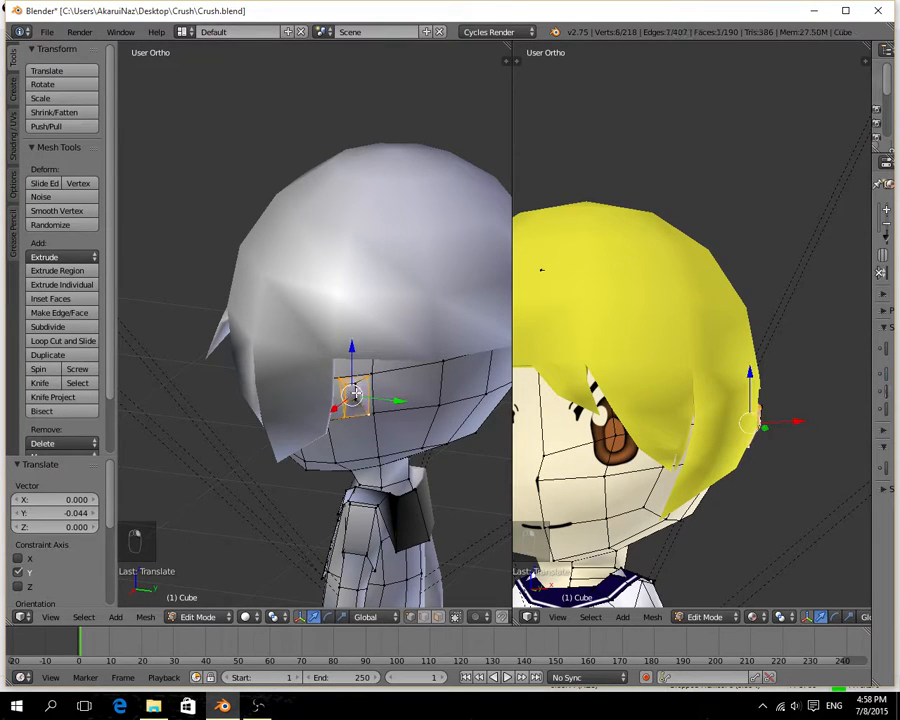
{"action": "right_click", "coordinate": [348, 393], "text": "shift"}
{"action": "key", "text": "g"}
{"action": "key", "text": "y"}
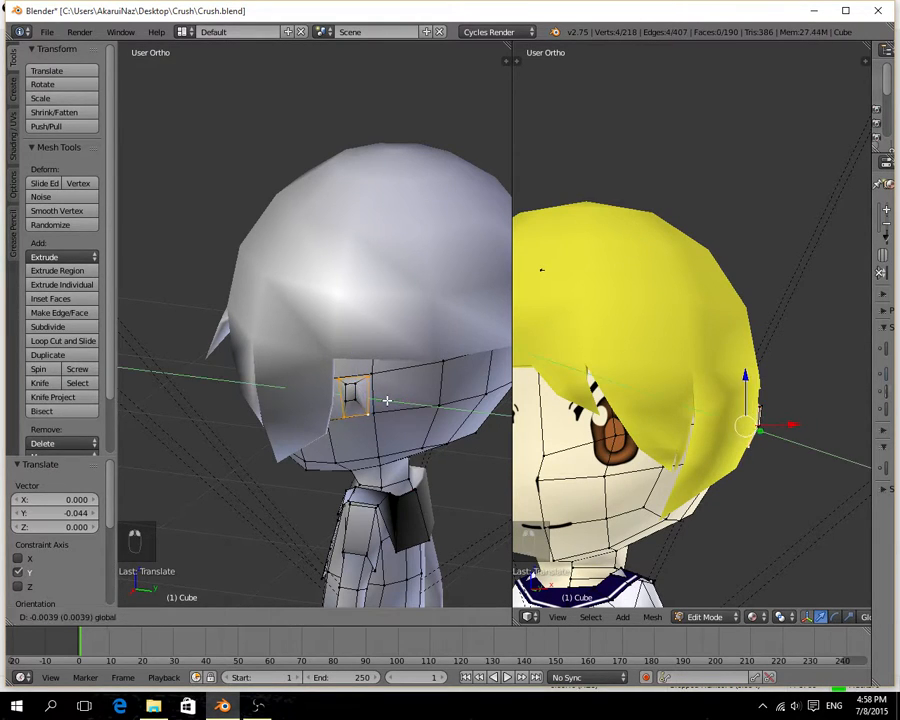
{"action": "left_click", "coordinate": [384, 400]}
{"action": "middle_click_drag", "start_coordinate": [384, 400], "coordinate": [356, 424]}
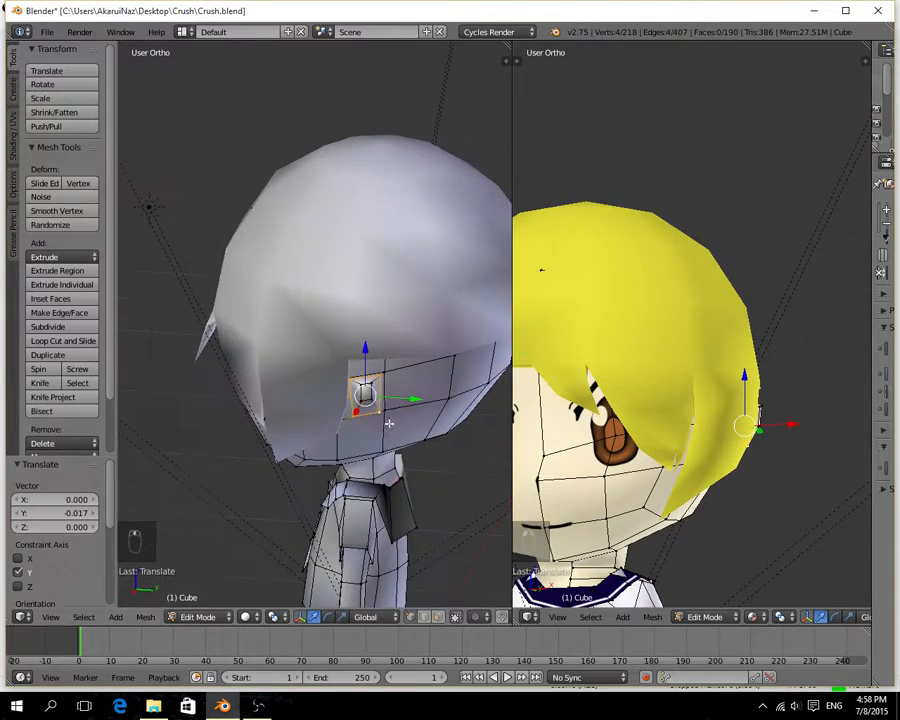
{"action": "middle_click_drag", "start_coordinate": [731, 477], "coordinate": [640, 460]}
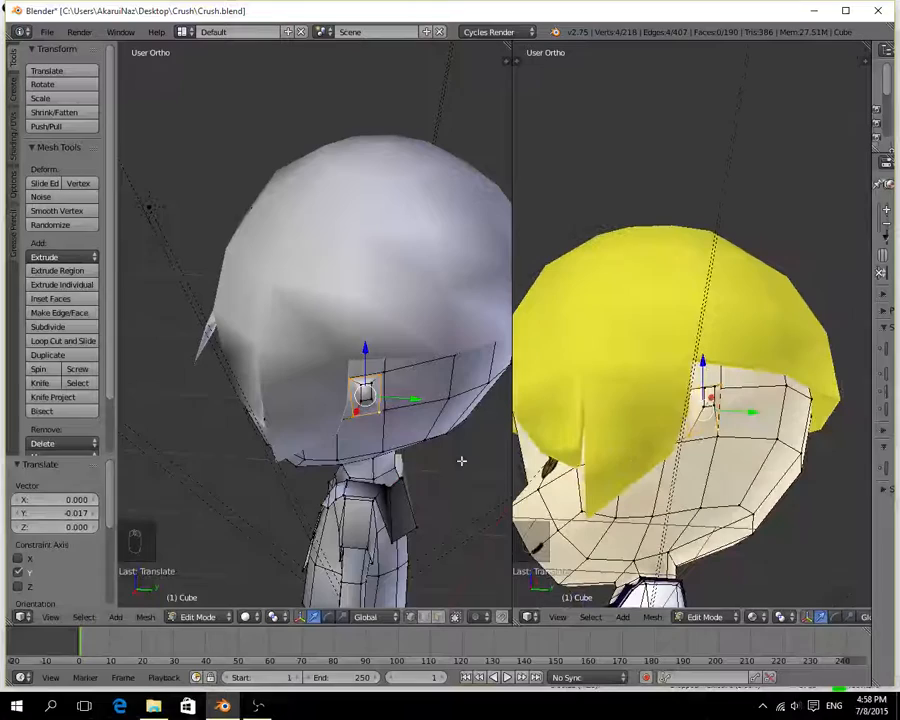
Move the lower front vertex of the ear's base -0.025 on Y.
{"action": "right_click", "coordinate": [357, 416]}
{"action": "key", "text": "g"}
{"action": "key", "text": "y"}
{"action": "left_click", "coordinate": [376, 428]}
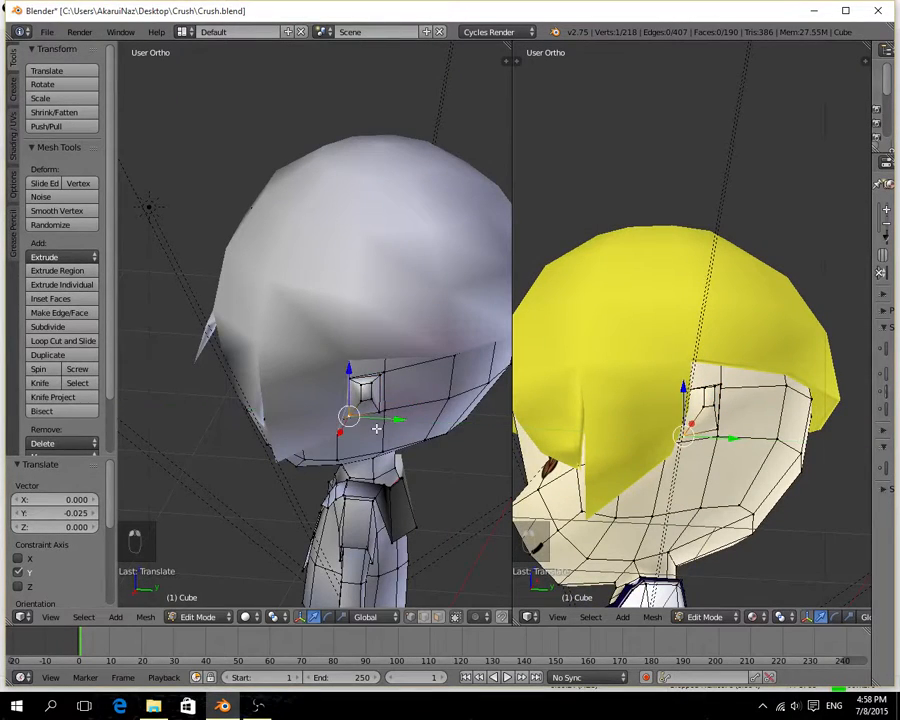
Adjust the upper part of the ear's base and leave Edit Mode on the head mesh.
{"action": "middle_click_drag", "start_coordinate": [376, 428], "coordinate": [373, 386]}
{"action": "right_click", "coordinate": [371, 378]}
{"action": "middle_click_drag", "start_coordinate": [389, 400], "coordinate": [429, 387]}
{"action": "left_click_drag", "start_coordinate": [450, 380], "coordinate": [452, 379]}
{"action": "middle_click_drag", "start_coordinate": [414, 410], "coordinate": [352, 440]}
{"action": "key", "text": "Tab"}
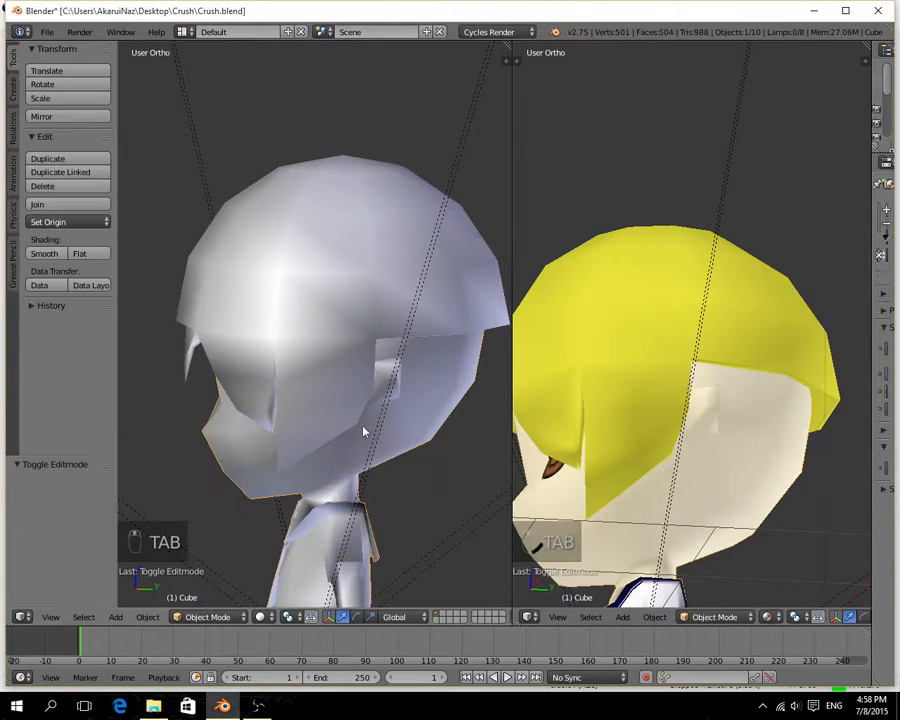
Open the hair mesh for editing in face selection mode and select the narrow rim face above the ear.
{"action": "right_click", "coordinate": [424, 257]}
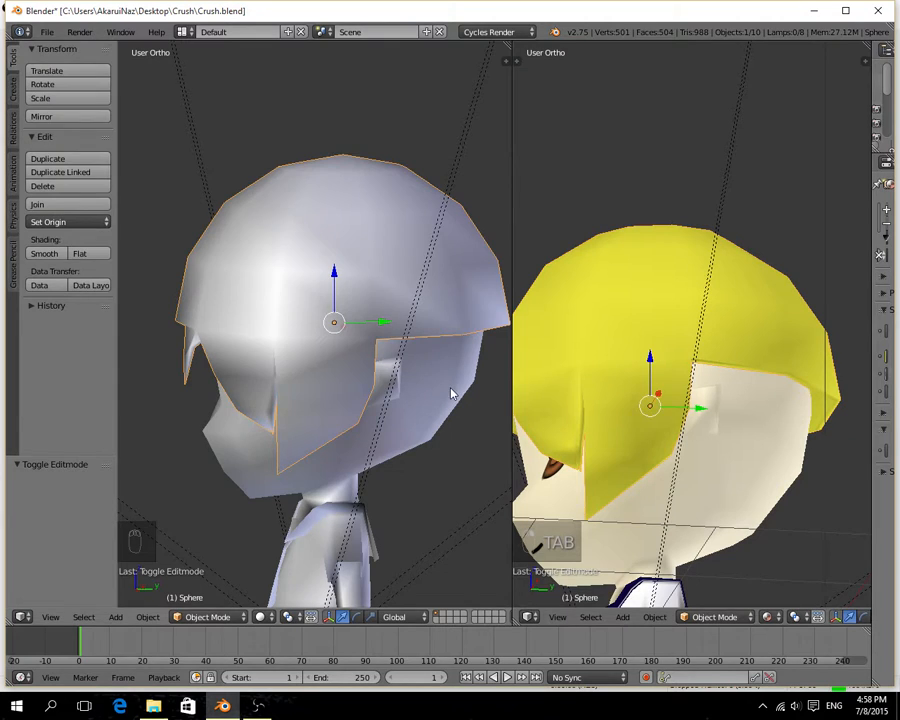
{"action": "key", "text": "Tab"}
{"action": "middle_click_drag", "start_coordinate": [450, 387], "coordinate": [396, 273]}
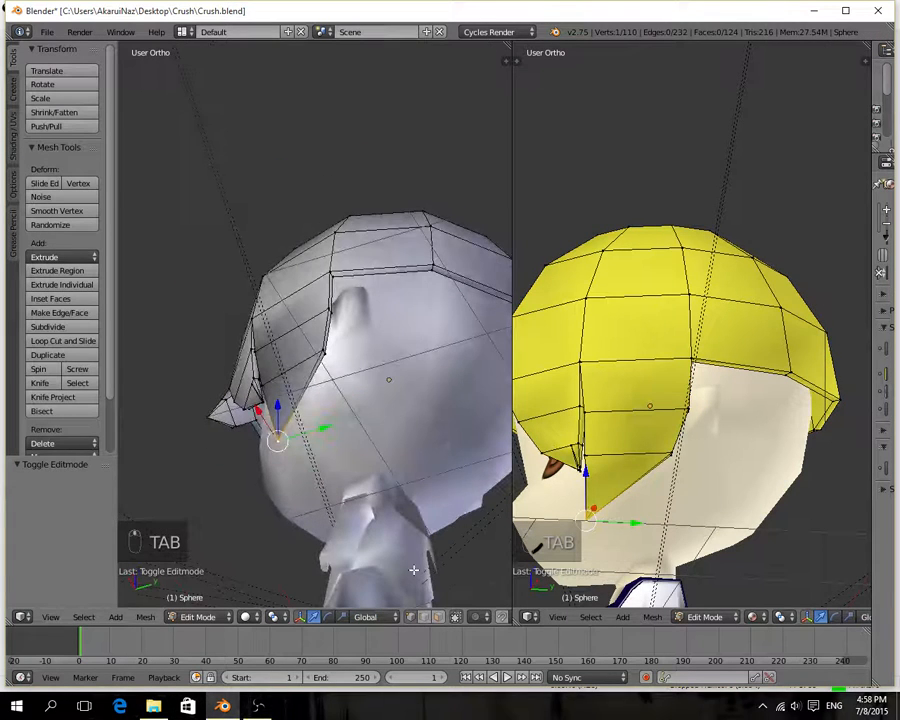
{"action": "left_click", "coordinate": [438, 617]}
{"action": "right_click", "coordinate": [382, 270]}
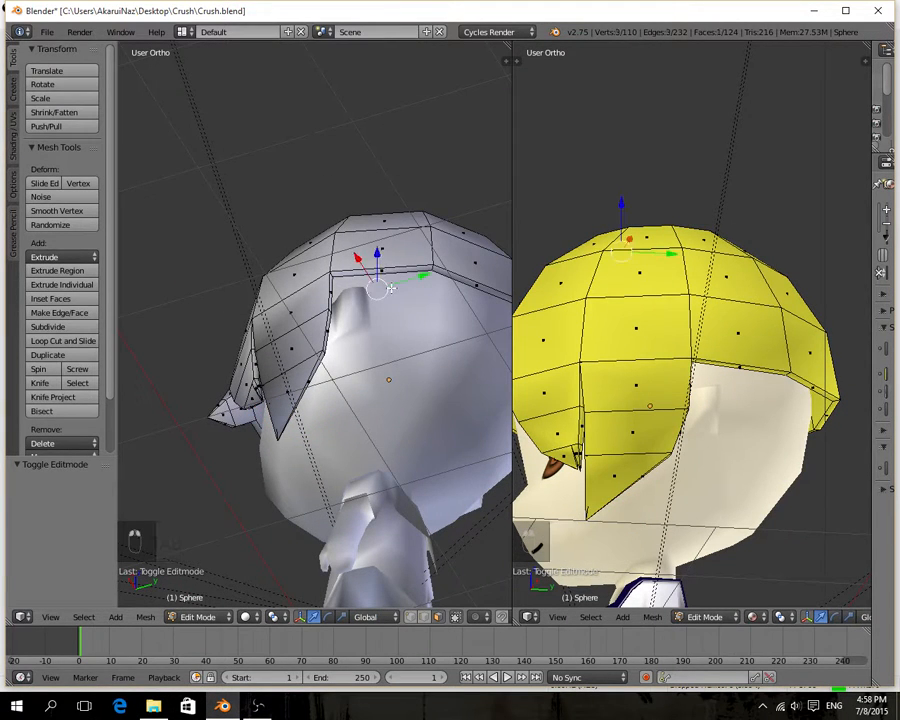
{"action": "right_click", "coordinate": [383, 268]}
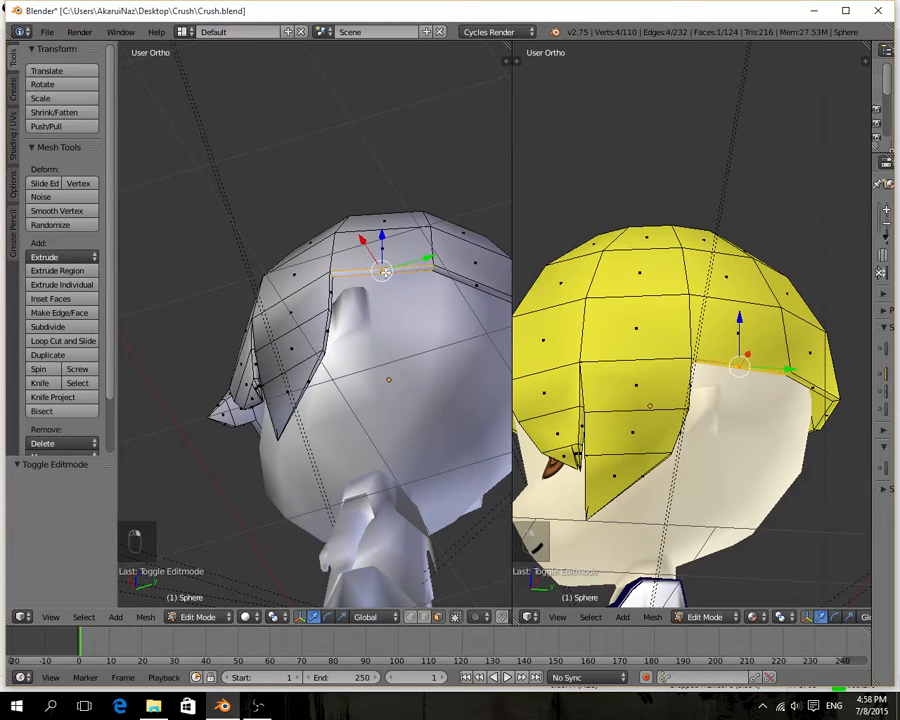
{"action": "middle_click_drag", "start_coordinate": [383, 270], "coordinate": [447, 388]}
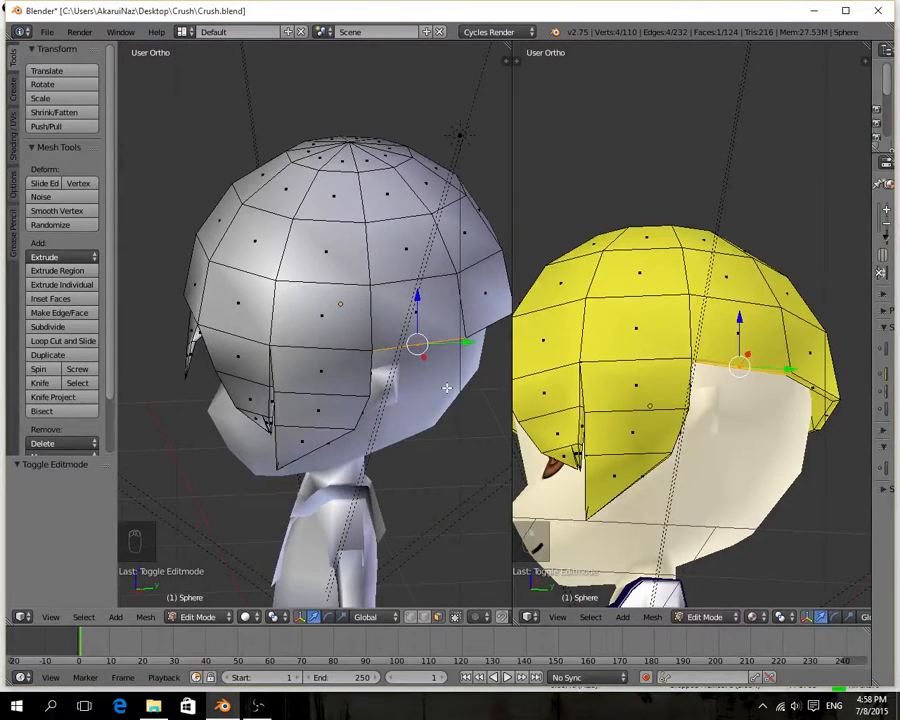
Select the narrow rim face above the forehead beside the existing fringe spike and extrude it -0.115 on Z.
{"action": "middle_click_drag", "start_coordinate": [321, 440], "coordinate": [258, 438]}
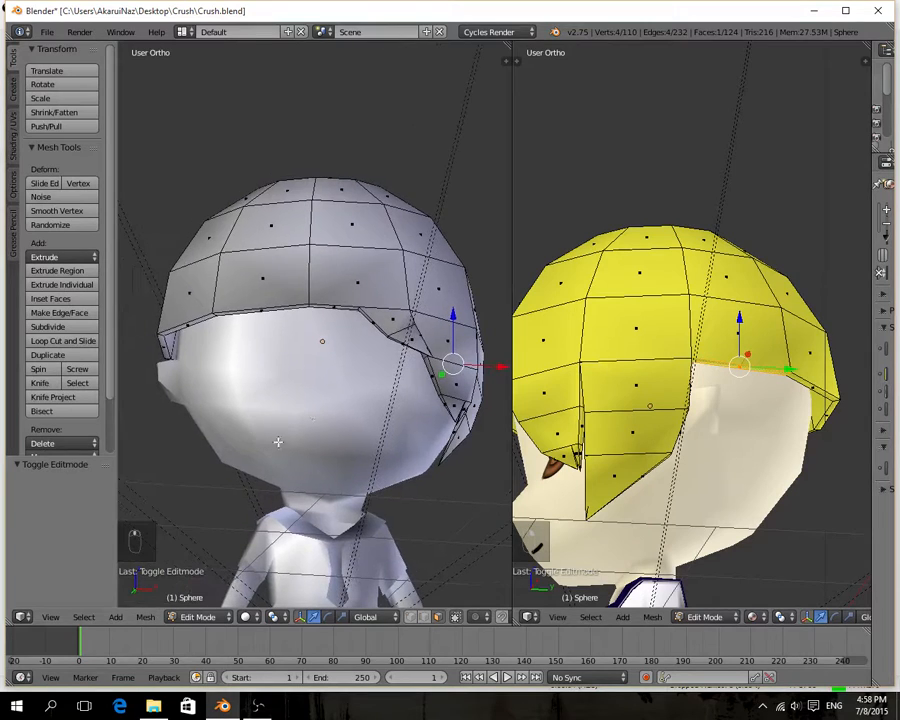
{"action": "scroll", "coordinate": [338, 398], "scroll_direction": "up", "scroll_amount": 2}
{"action": "middle_click_drag", "start_coordinate": [336, 399], "coordinate": [325, 329]}
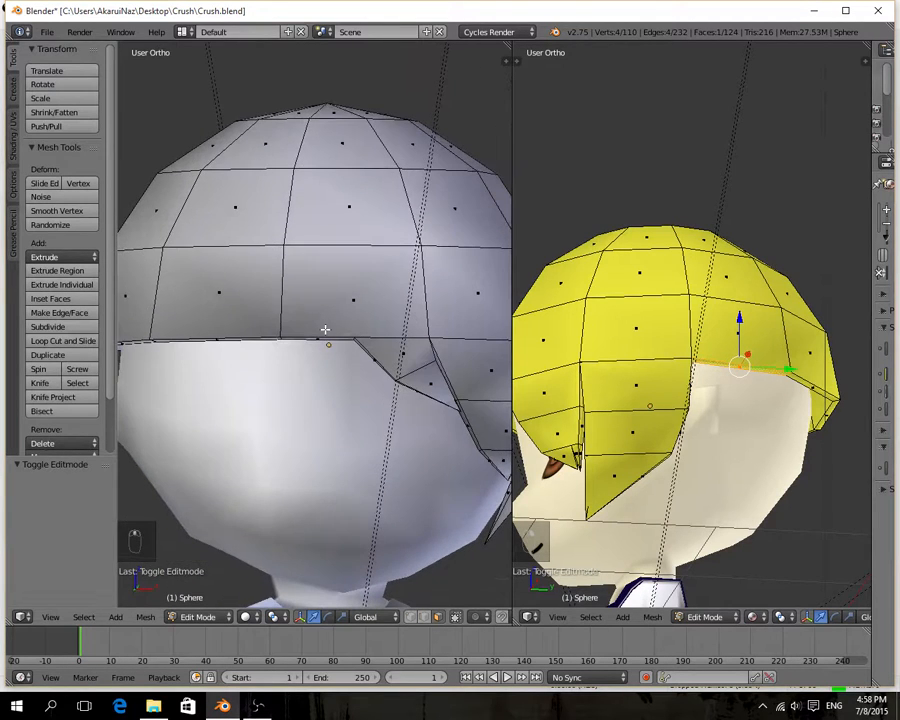
{"action": "right_click", "coordinate": [320, 340]}
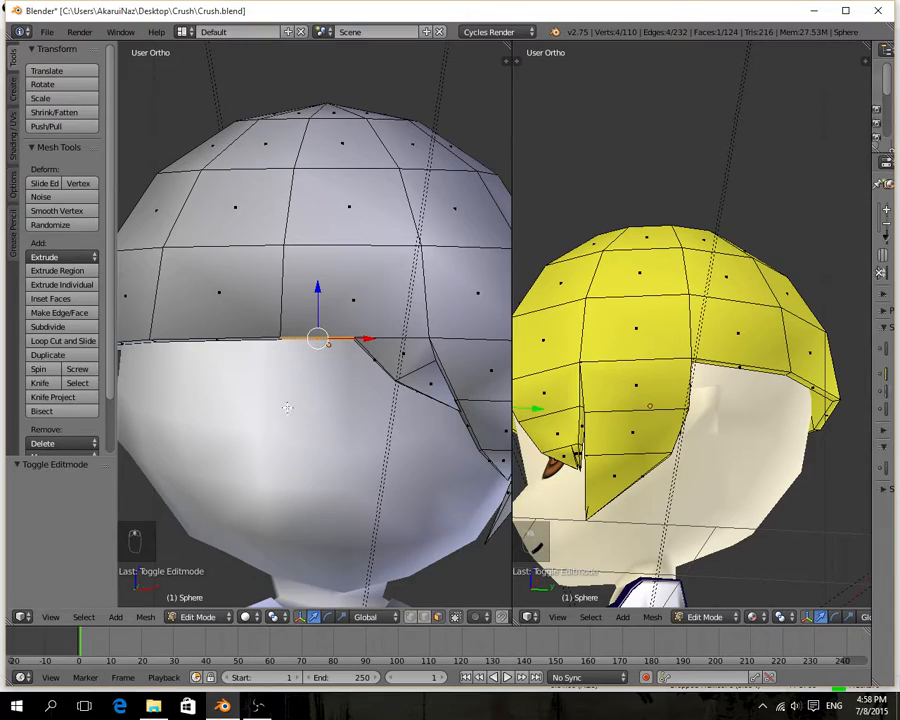
{"action": "middle_click_drag", "start_coordinate": [287, 407], "coordinate": [324, 352]}
{"action": "key", "text": "e"}
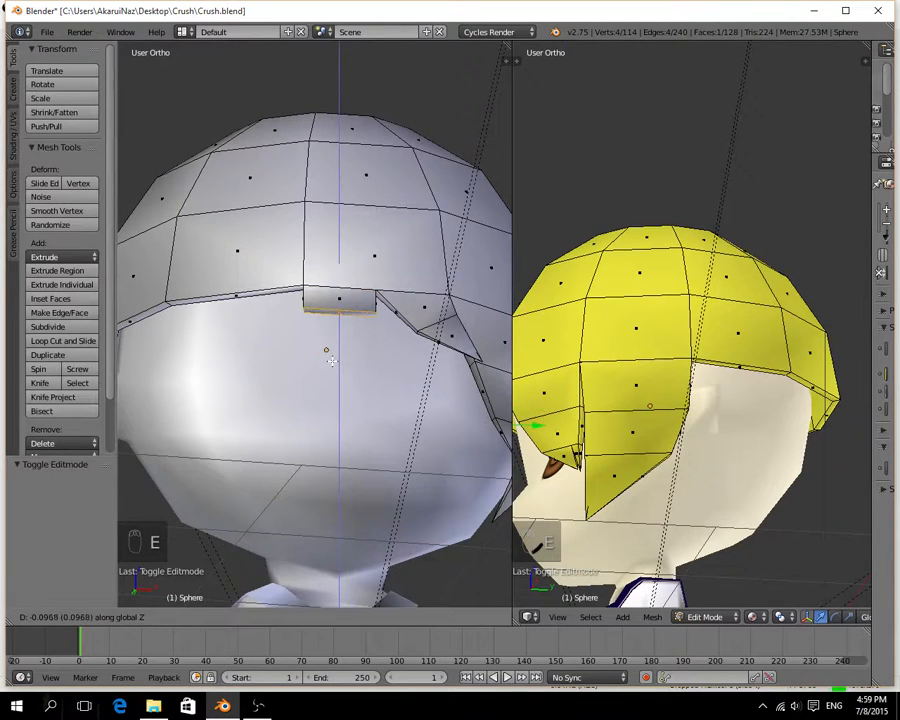
{"action": "left_click", "coordinate": [332, 364]}
Extrude the new fringe strand another -0.109 on Z and merge its end vertices at center into a tip.
{"action": "key", "text": "e"}
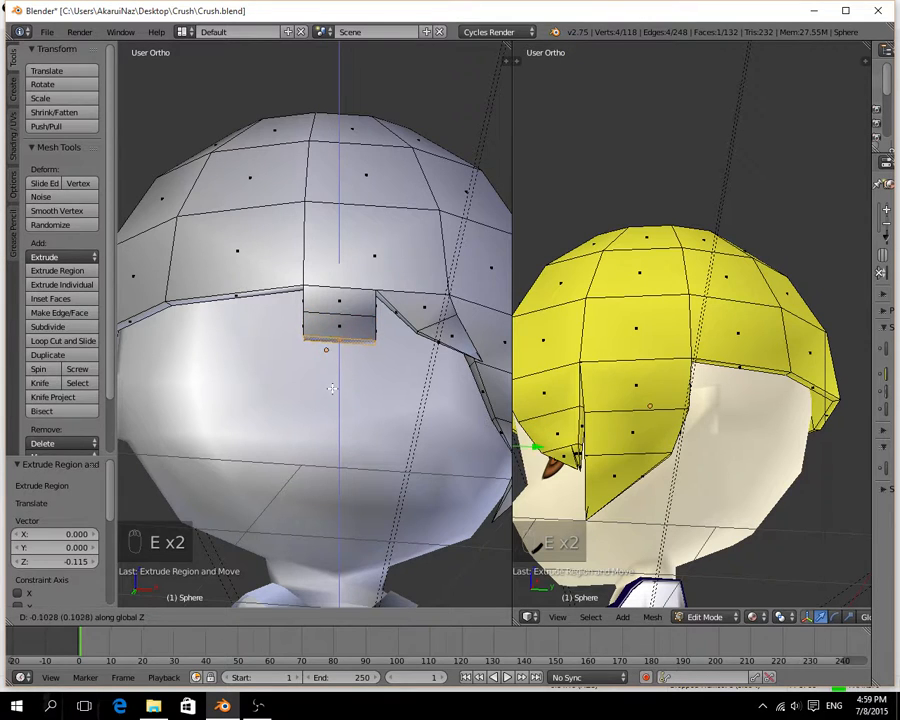
{"action": "left_click", "coordinate": [338, 381]}
{"action": "key", "text": "alt+m"}
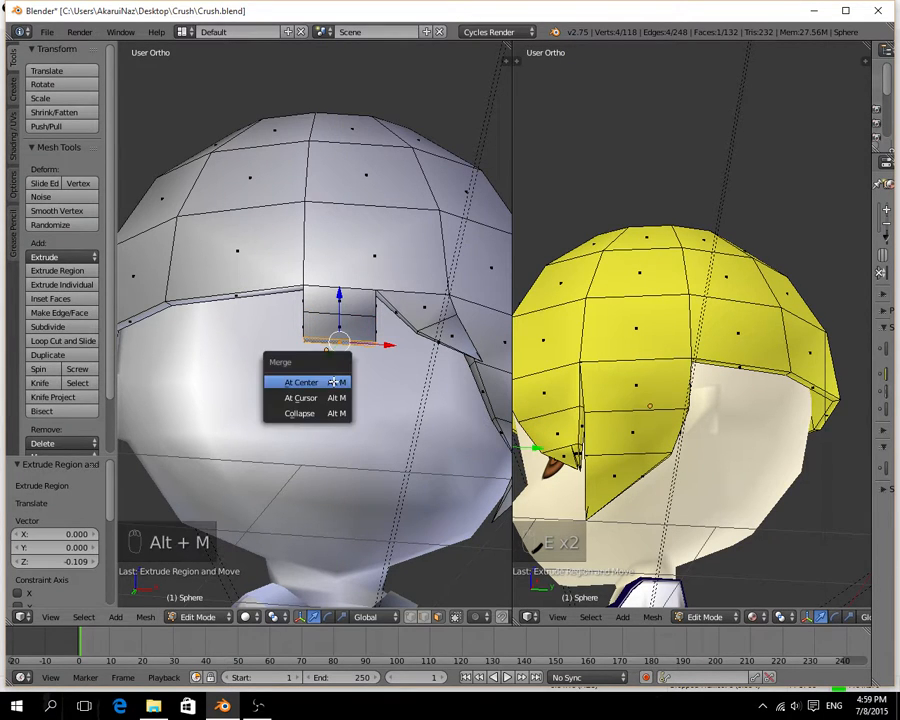
{"action": "left_click", "coordinate": [336, 382]}
{"action": "middle_click_drag", "start_coordinate": [349, 370], "coordinate": [343, 393]}
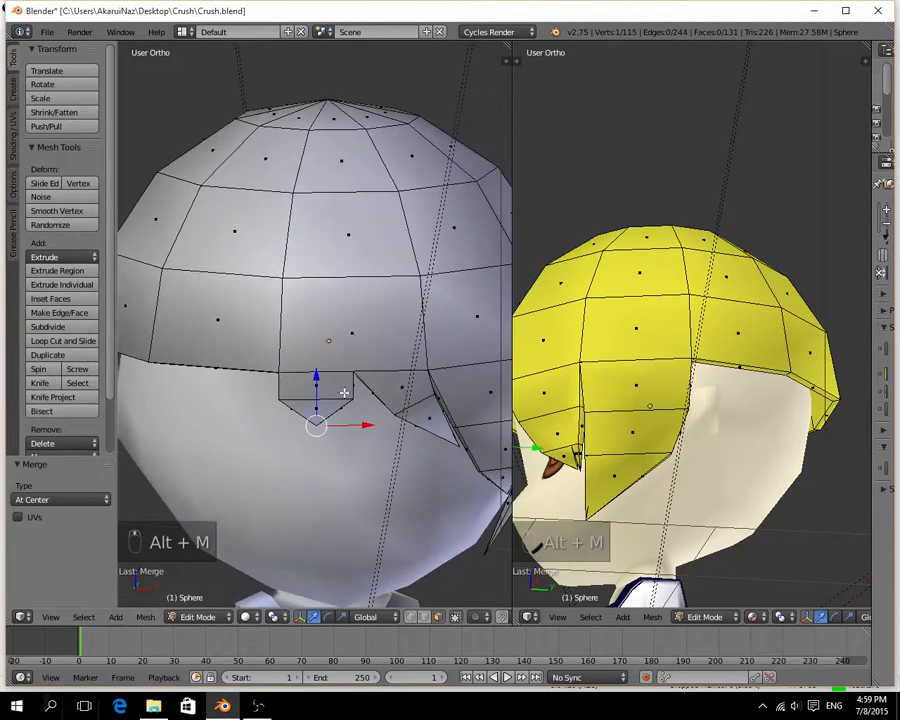
In vertex selection mode, move the row above the new fringe tip -0.050 on X and scale it to about 0.72.
{"action": "left_click", "coordinate": [411, 617]}
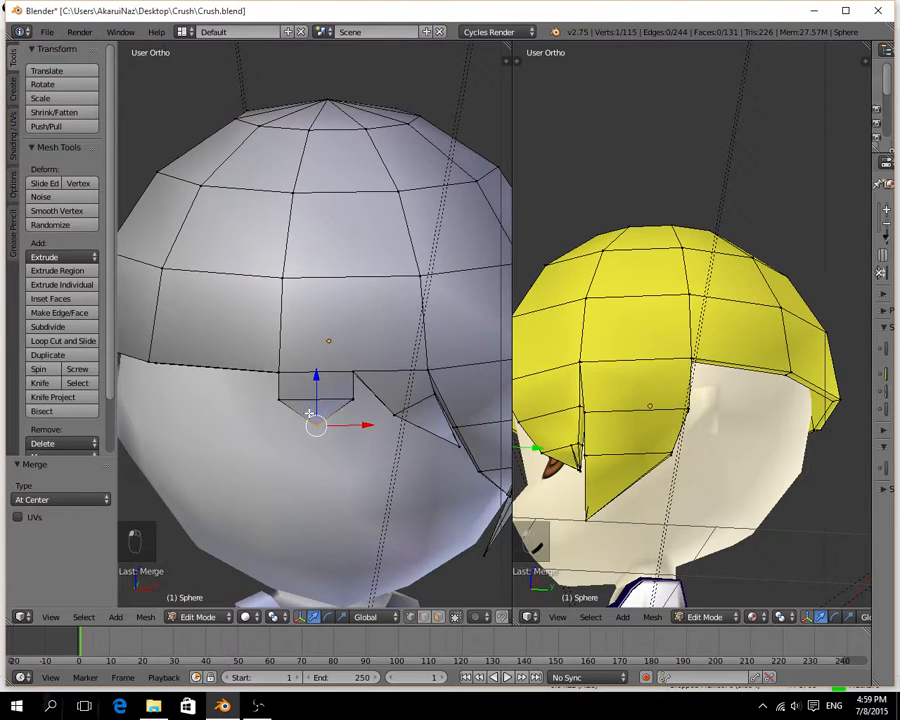
{"action": "right_click", "coordinate": [300, 397], "text": "alt"}
{"action": "left_click_drag", "start_coordinate": [372, 400], "coordinate": [361, 400]}
{"action": "key", "text": "s"}
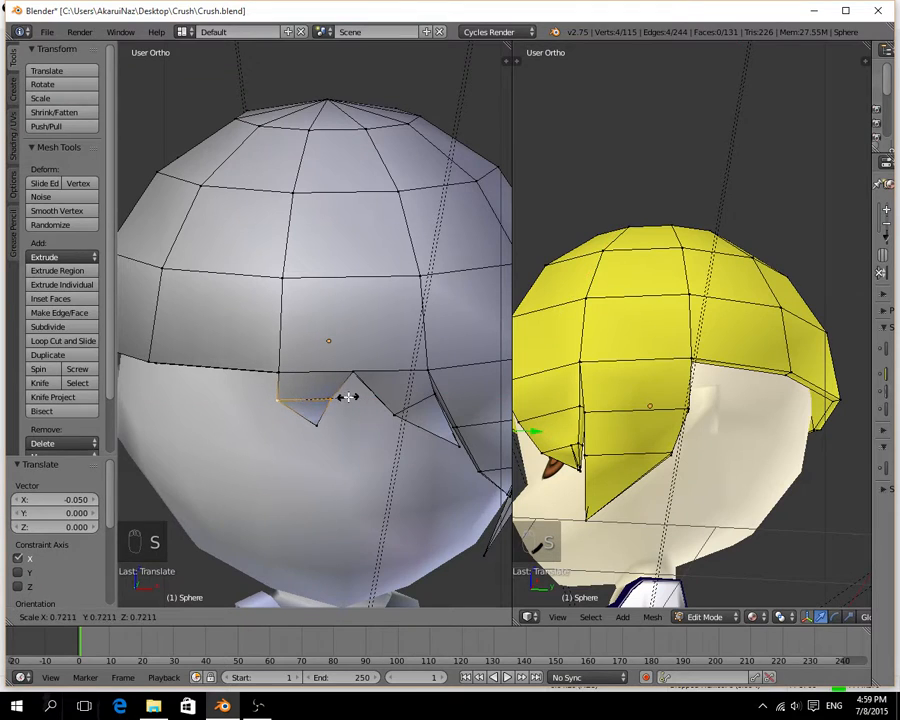
{"action": "left_click", "coordinate": [347, 396]}
Shift the row above the fringe tip slightly further along negative X and move the tip vertex -0.239 on X.
{"action": "key", "text": "g"}
{"action": "key", "text": "x"}
{"action": "left_click_drag", "start_coordinate": [348, 401], "coordinate": [292, 420]}
{"action": "right_click", "coordinate": [320, 424]}
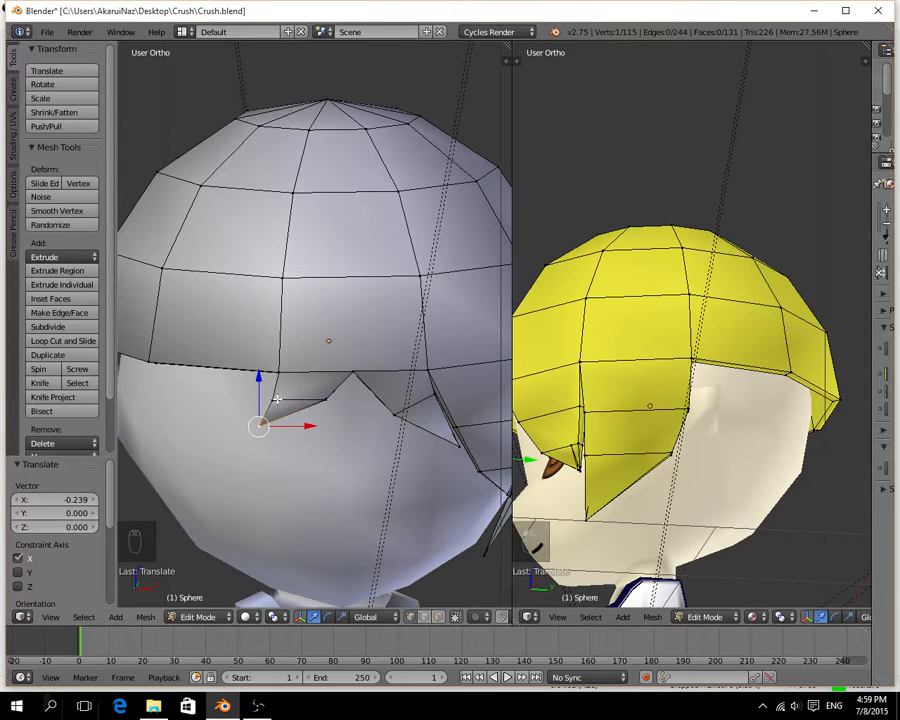
Reselect the four-vertex row above the fringe tip, move it further along negative X and scale it to 0.844.
{"action": "right_click", "coordinate": [277, 399]}
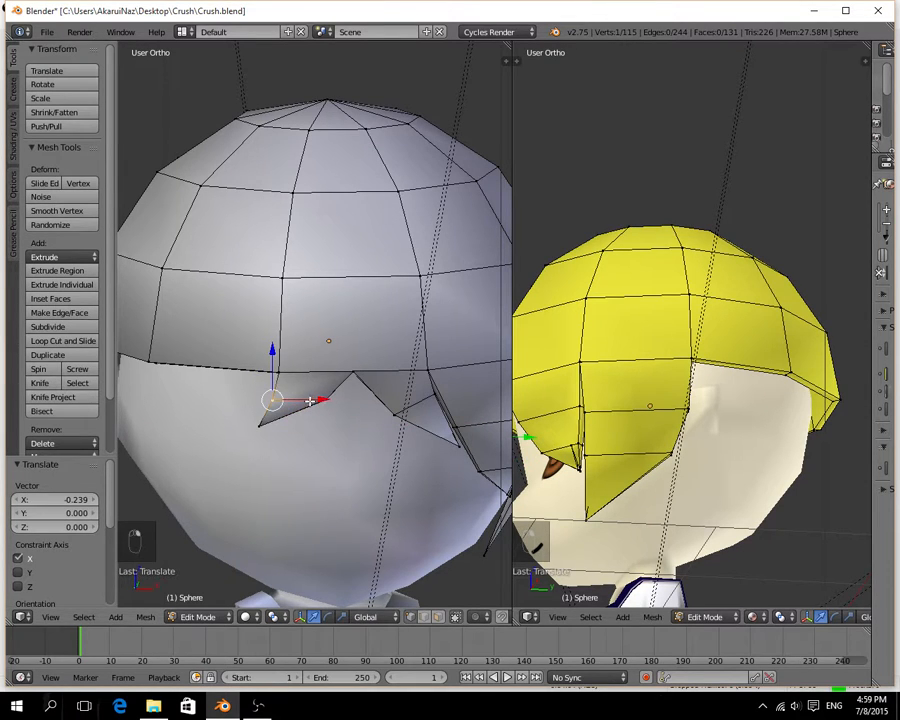
{"action": "right_click", "coordinate": [310, 400], "text": "alt"}
{"action": "left_click_drag", "start_coordinate": [354, 400], "coordinate": [335, 401]}
{"action": "left_click_drag", "start_coordinate": [279, 371], "coordinate": [281, 356]}
{"action": "middle_click_drag", "start_coordinate": [305, 381], "coordinate": [345, 432]}
{"action": "key", "text": "s"}
{"action": "left_click", "coordinate": [340, 430]}
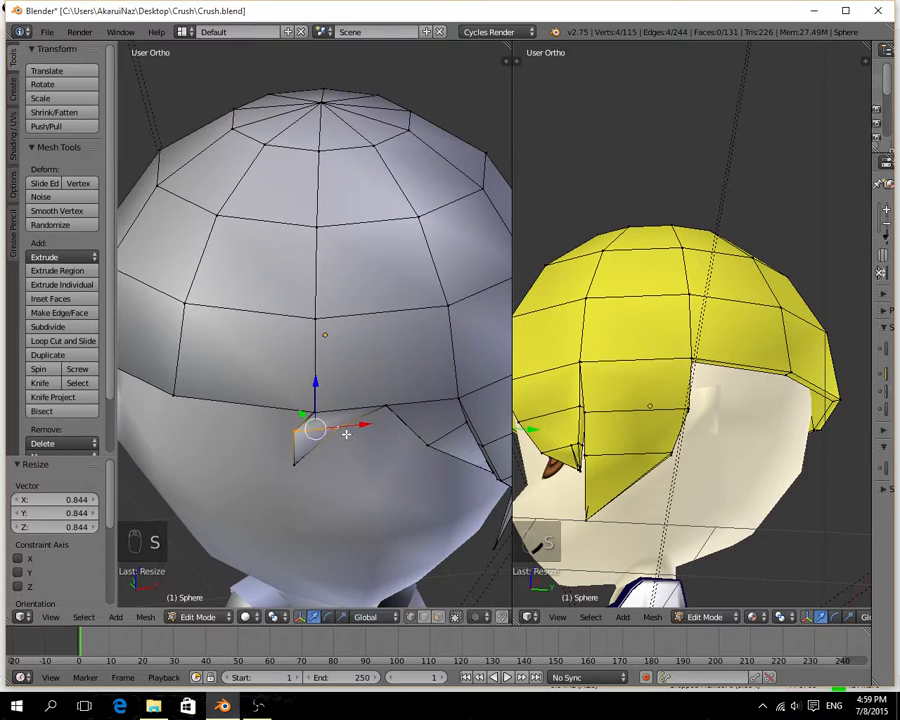
Shift the row above the fringe tip along X and move the tip vertex 0.037 on Z and 0.021 on X.
{"action": "key", "text": "g"}
{"action": "key", "text": "x"}
{"action": "left_click_drag", "start_coordinate": [353, 427], "coordinate": [291, 418]}
{"action": "right_click", "coordinate": [295, 463]}
{"action": "middle_click_drag", "start_coordinate": [323, 484], "coordinate": [369, 546]}
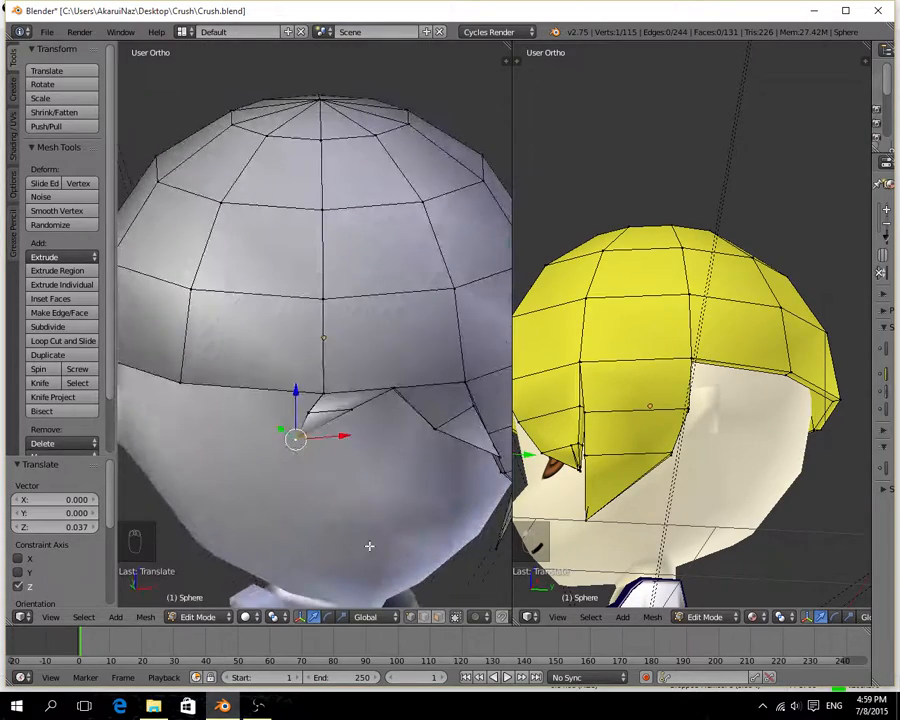
{"action": "left_click_drag", "start_coordinate": [343, 440], "coordinate": [345, 438]}
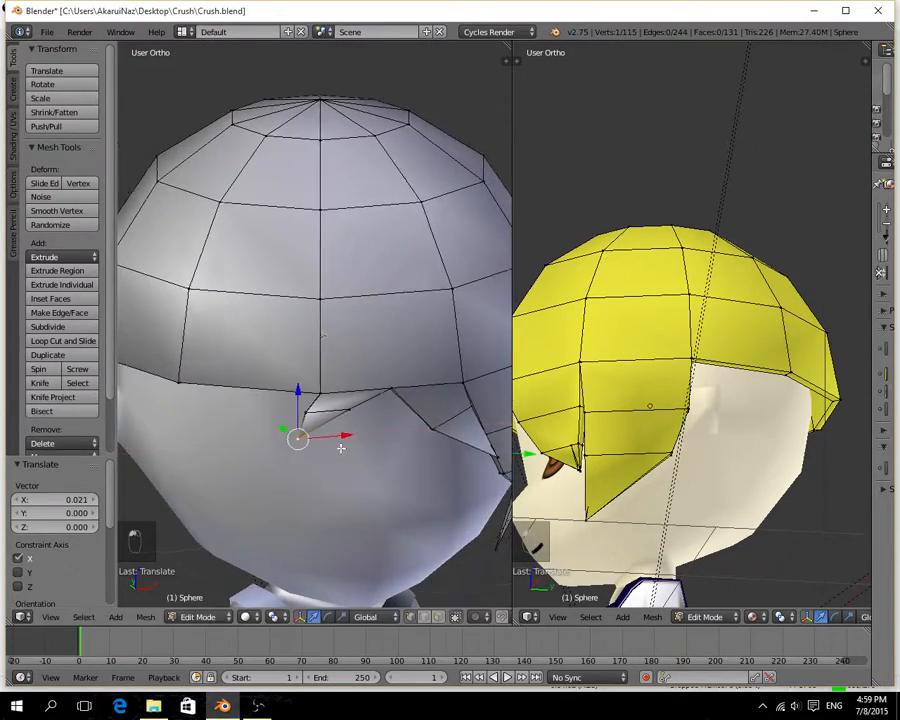
Select the two rim vertices between the two fringe spikes and move them -0.032 on X.
{"action": "middle_click_drag", "start_coordinate": [345, 438], "coordinate": [307, 162]}
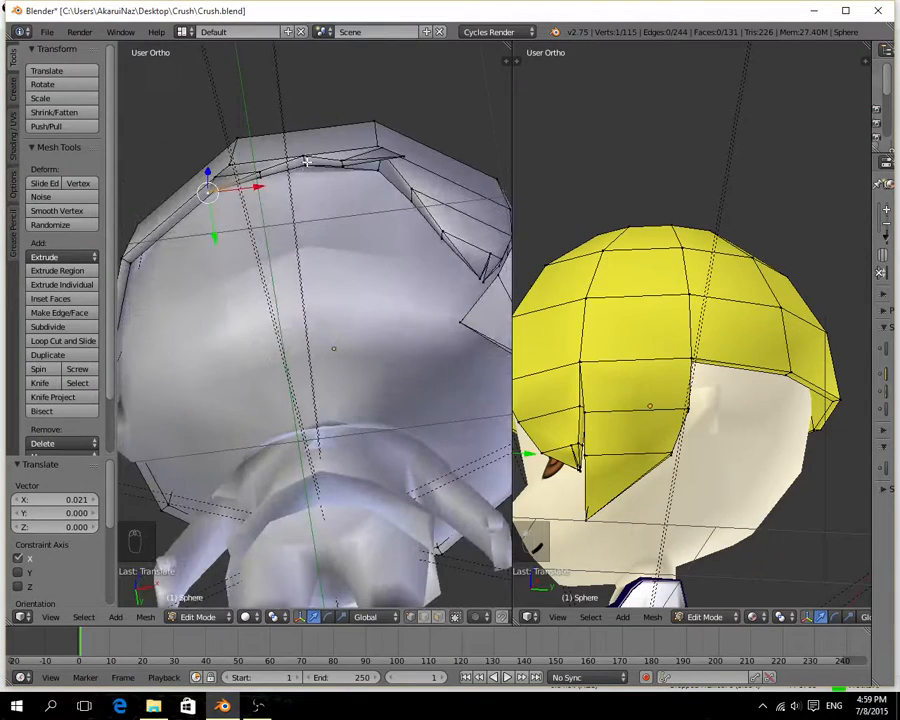
{"action": "right_click", "coordinate": [305, 157]}
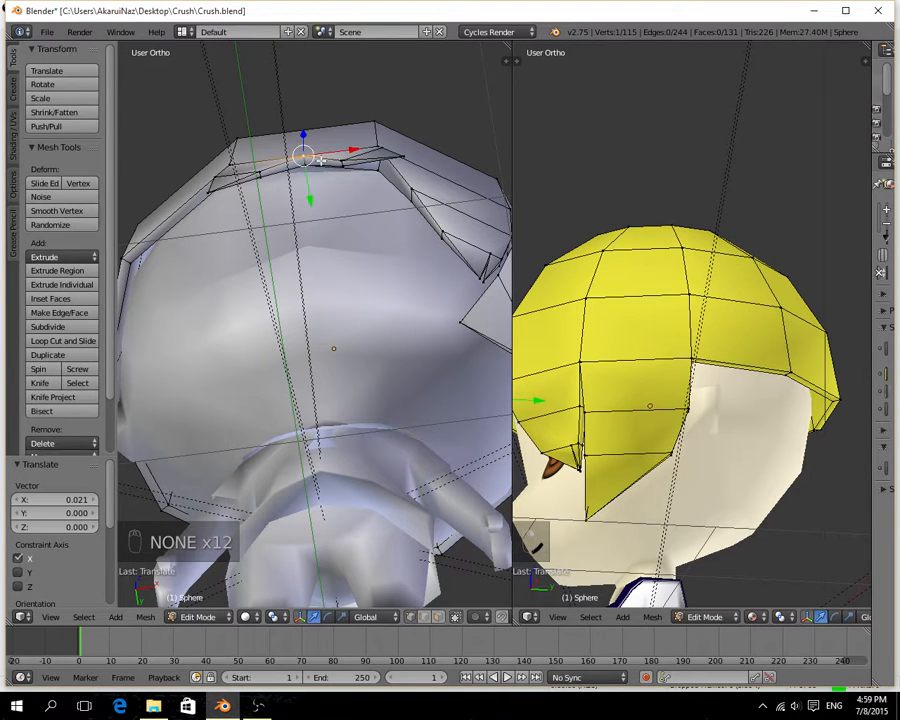
{"action": "middle_click_drag", "start_coordinate": [320, 160], "coordinate": [321, 215]}
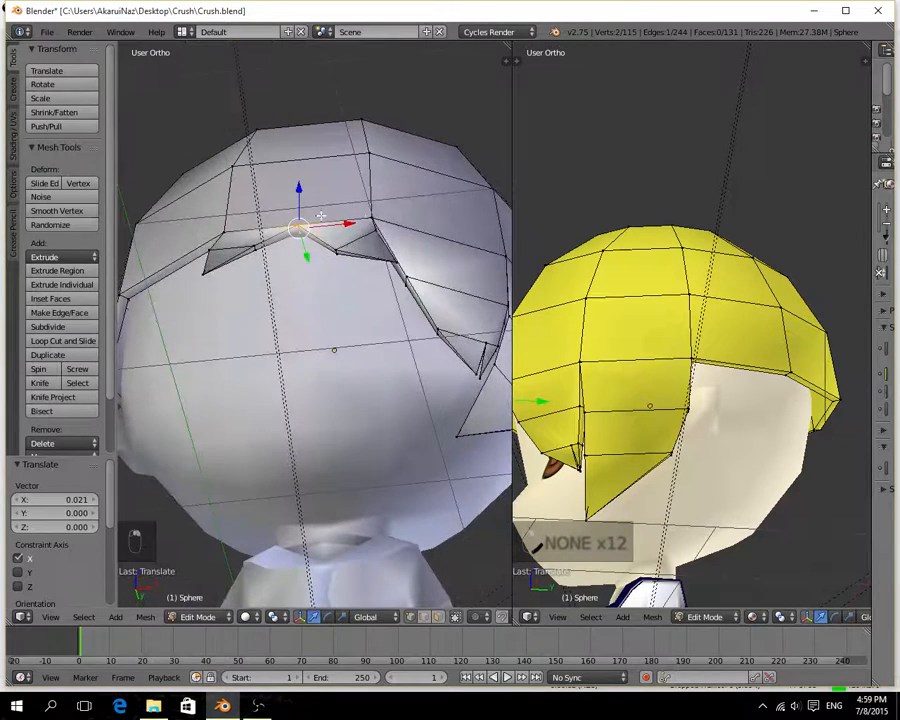
{"action": "left_click_drag", "start_coordinate": [358, 223], "coordinate": [337, 231]}
{"action": "middle_click_drag", "start_coordinate": [275, 264], "coordinate": [293, 340]}
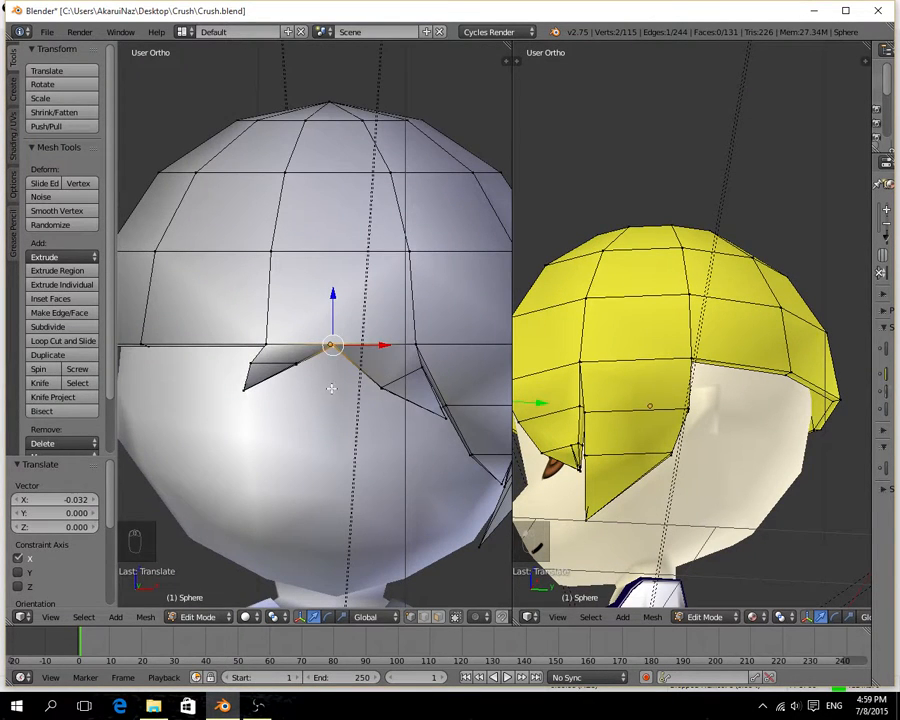
Move the tip vertex of the fringe spike beside the side lock 0.182 on Y and the four-vertex row above it 0.040 on Y.
{"action": "middle_click_drag", "start_coordinate": [333, 383], "coordinate": [210, 399]}
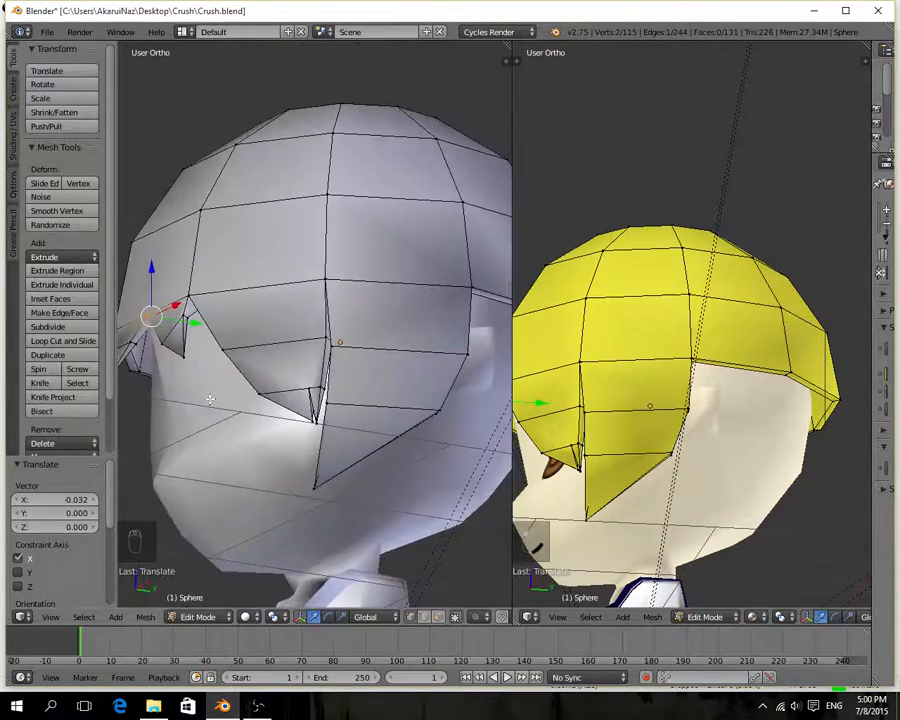
{"action": "right_click", "coordinate": [186, 353]}
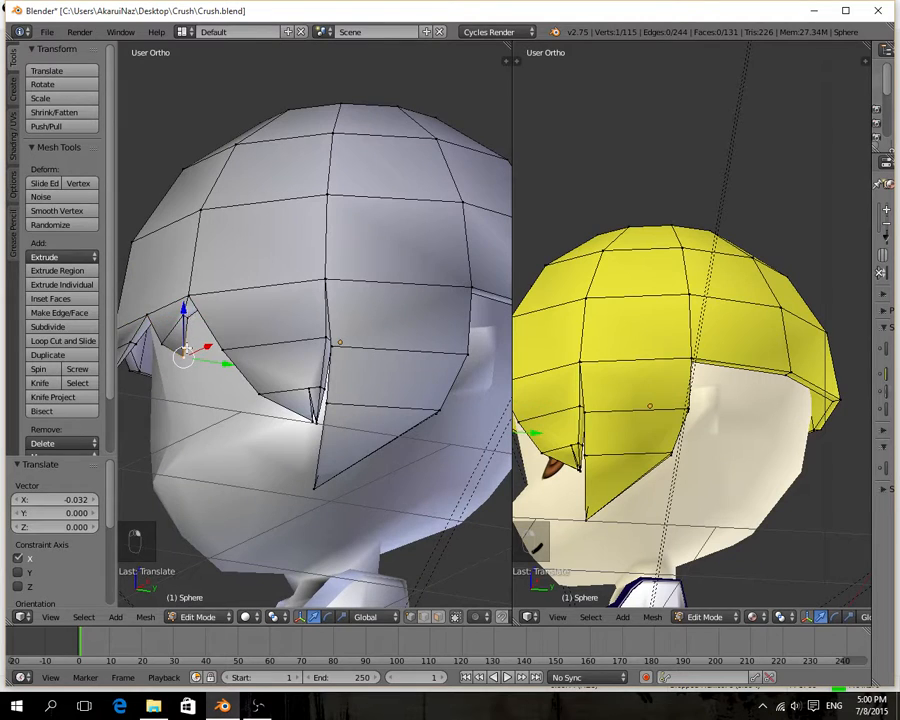
{"action": "middle_click_drag", "start_coordinate": [221, 365], "coordinate": [316, 256]}
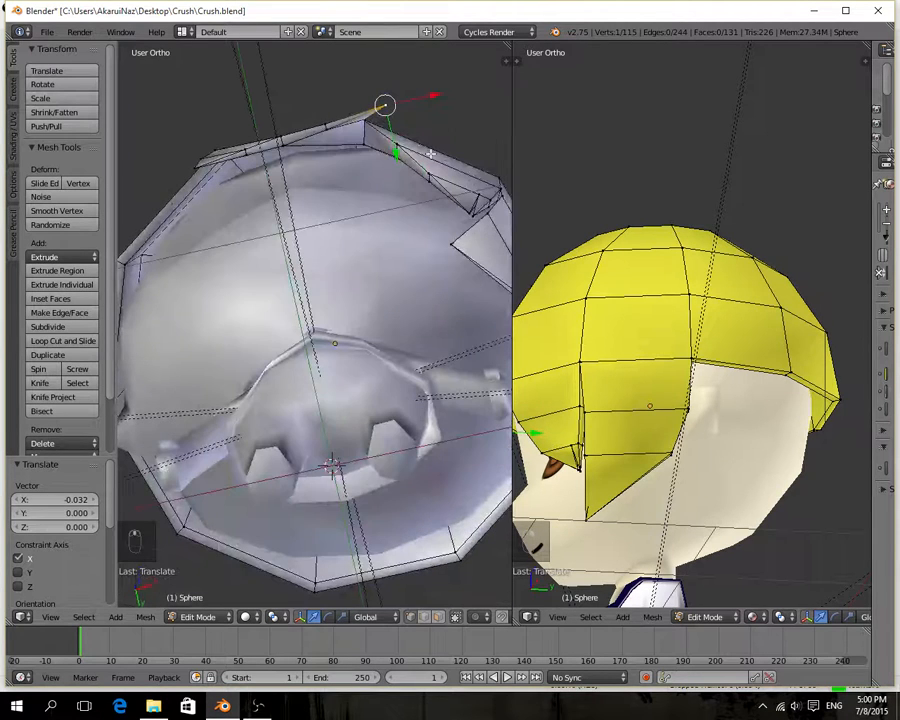
{"action": "left_click_drag", "start_coordinate": [403, 148], "coordinate": [398, 196]}
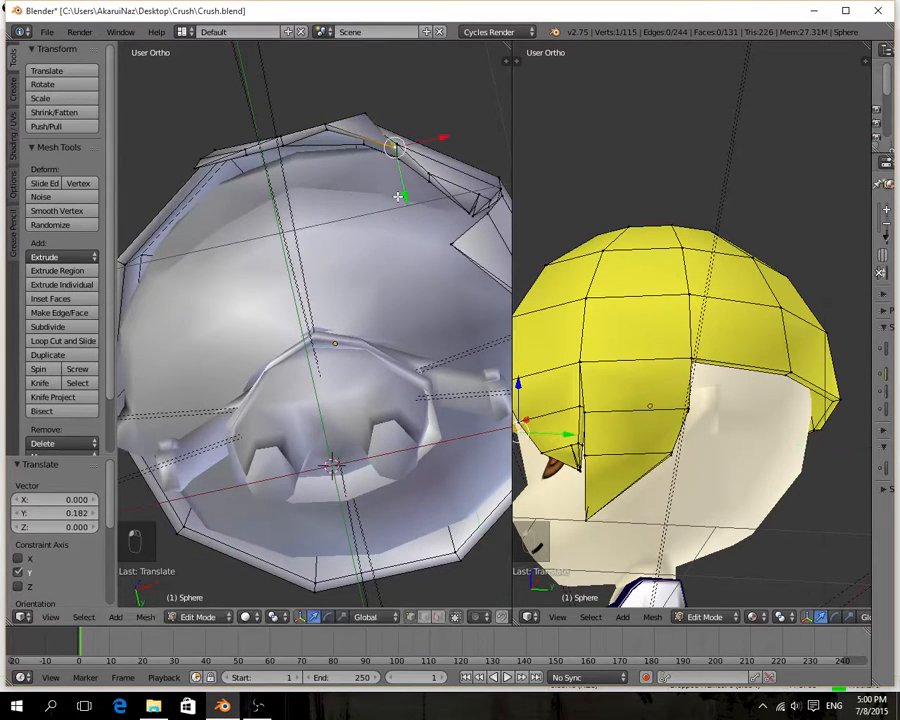
{"action": "right_click", "coordinate": [345, 122]}
{"action": "left_click_drag", "start_coordinate": [357, 173], "coordinate": [361, 187]}
{"action": "middle_click_drag", "start_coordinate": [307, 169], "coordinate": [334, 283]}
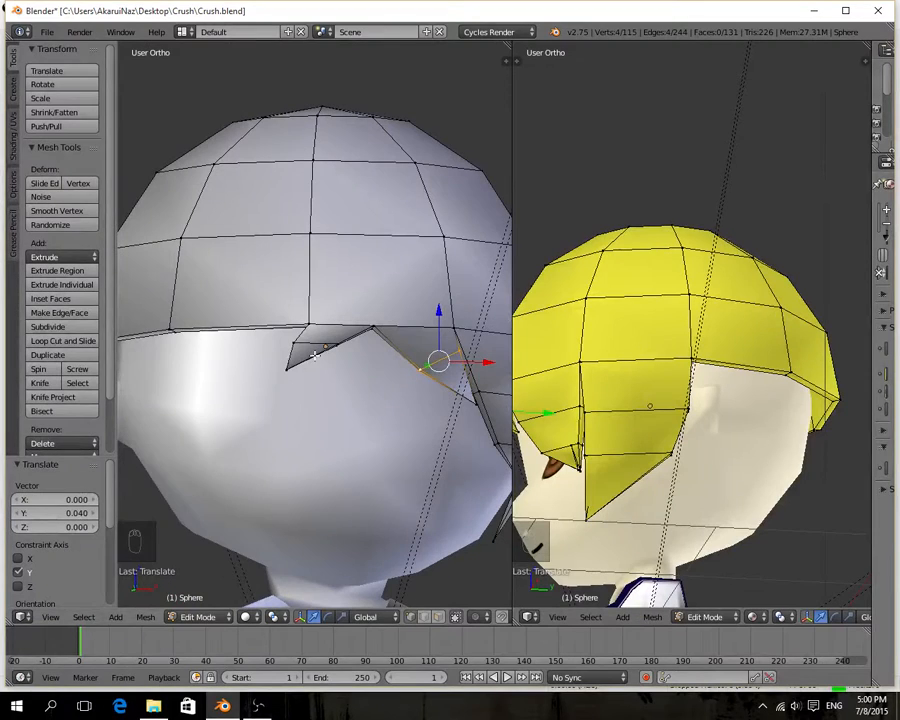
Shift the four-vertex row above the central fringe spike's tip along positive Y and move that tip vertex 0.004 on X.
{"action": "scroll", "coordinate": [333, 357], "scroll_direction": "up", "scroll_amount": 5}
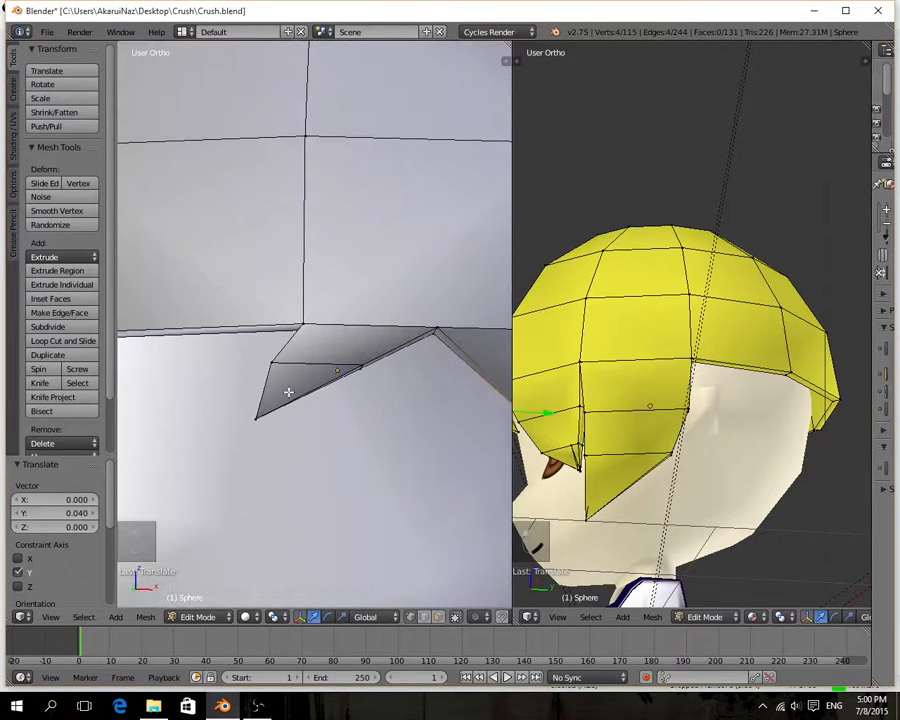
{"action": "right_click", "coordinate": [283, 365], "text": "alt"}
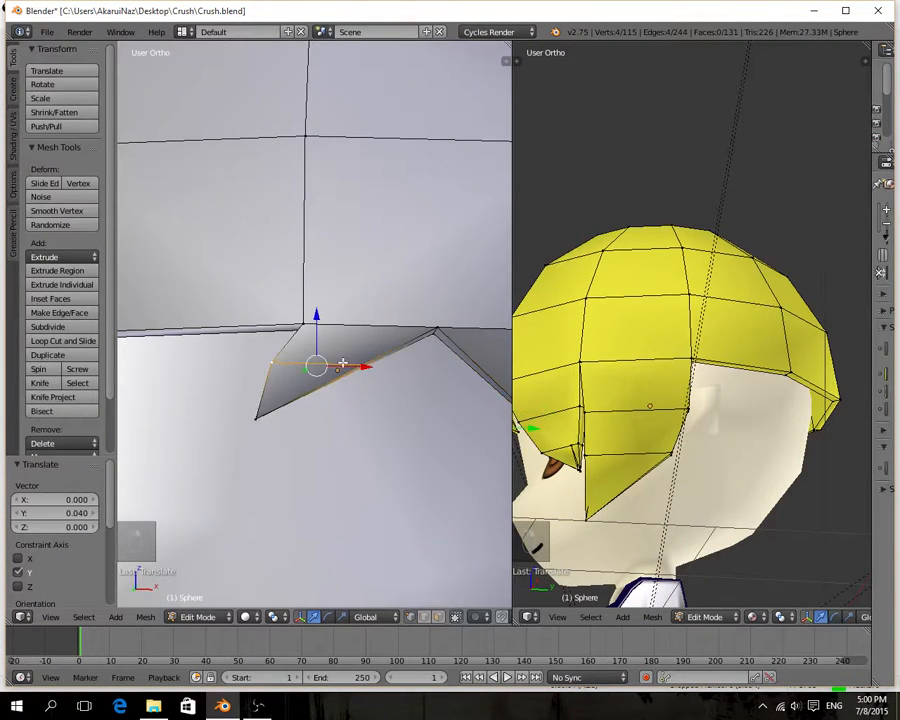
{"action": "mouse_move", "coordinate": [342, 364]}
{"action": "middle_mouse_down"}
{"action": "mouse_move", "coordinate": [357, 287]}
{"action": "mouse_move", "coordinate": [335, 385]}
{"action": "middle_mouse_up"}
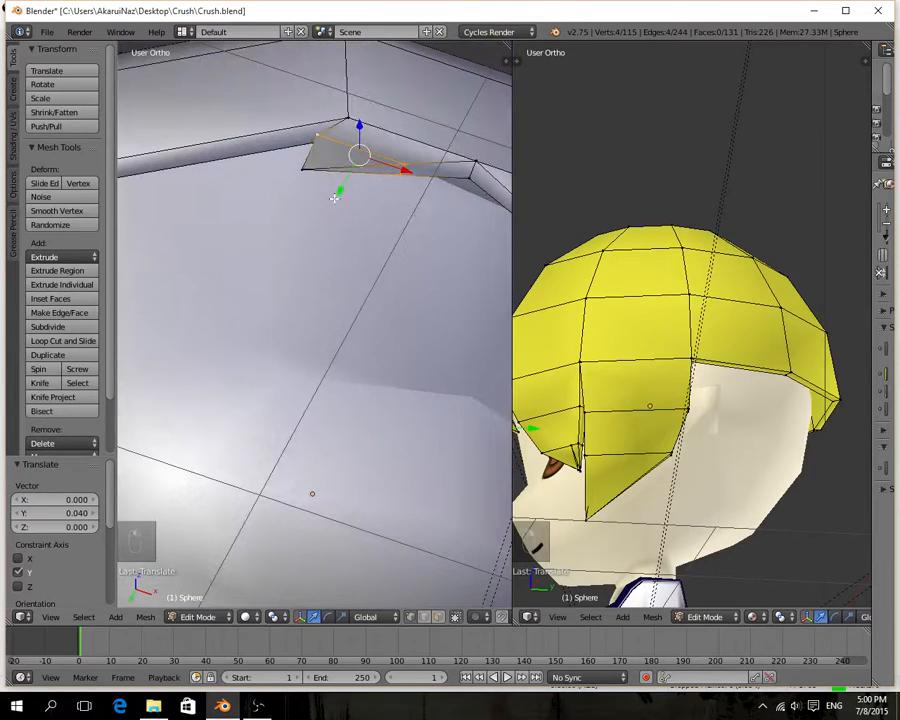
{"action": "left_click_drag", "start_coordinate": [340, 186], "coordinate": [291, 211]}
{"action": "right_click", "coordinate": [300, 173]}
{"action": "middle_click_drag", "start_coordinate": [308, 217], "coordinate": [328, 287]}
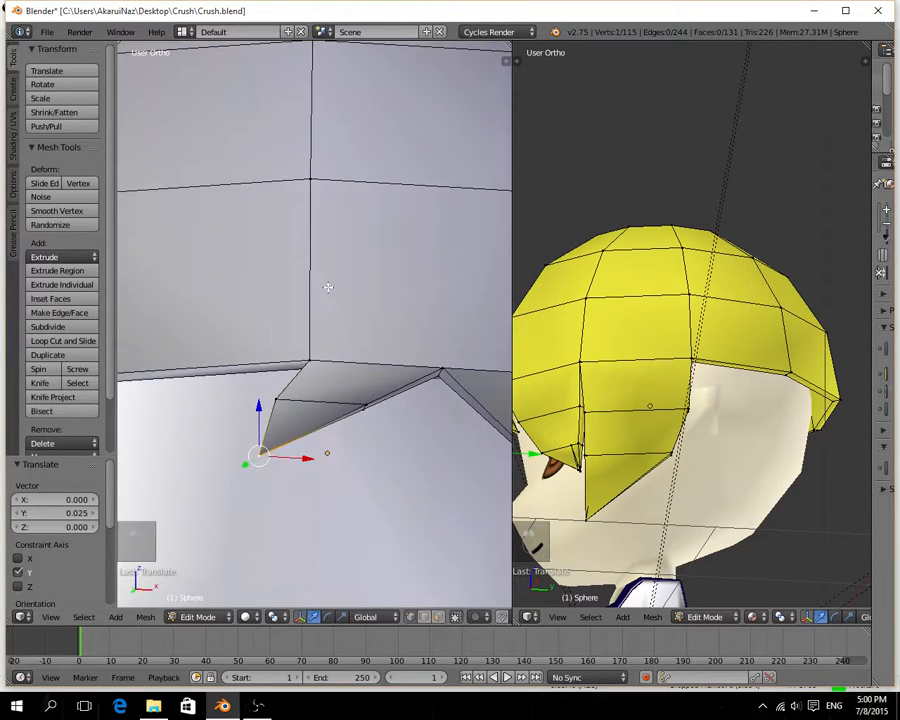
{"action": "left_click_drag", "start_coordinate": [303, 458], "coordinate": [307, 459]}
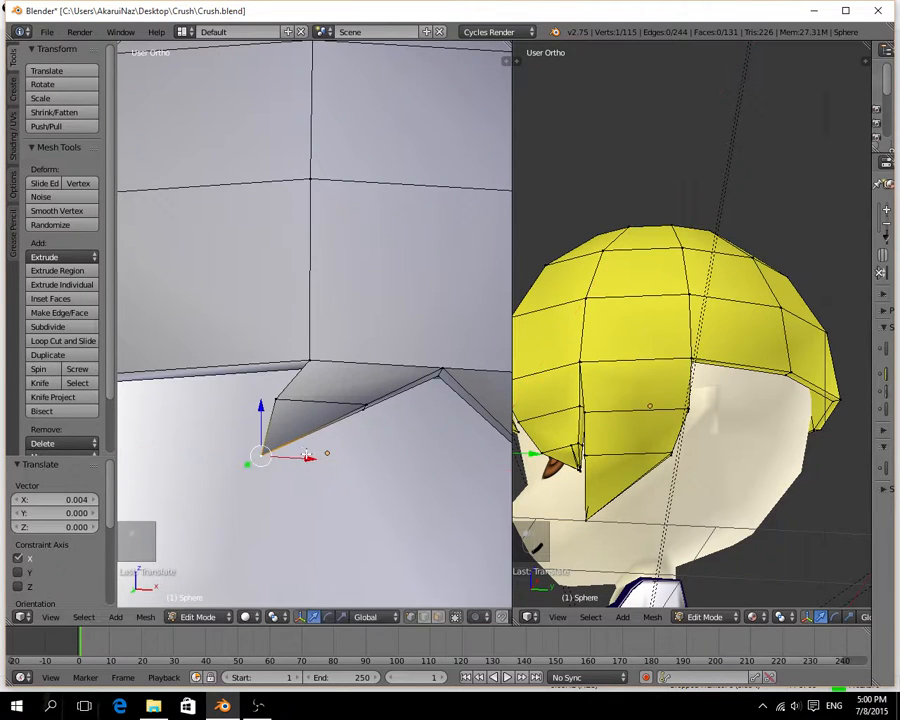
Select the two vertices on the lower edge of the central spike's row and move them -0.010 on X.
{"action": "middle_click_drag", "start_coordinate": [308, 458], "coordinate": [362, 437]}
{"action": "middle_click_drag", "start_coordinate": [446, 404], "coordinate": [383, 406]}
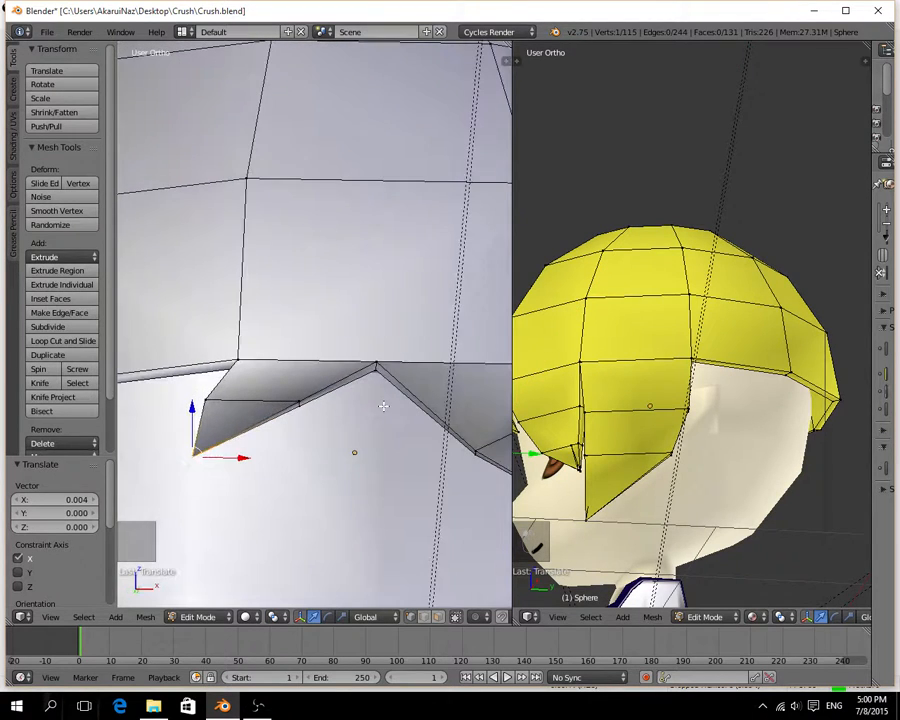
{"action": "right_click", "coordinate": [304, 400], "text": "shift"}
{"action": "key", "text": "g"}
{"action": "key", "text": "x"}
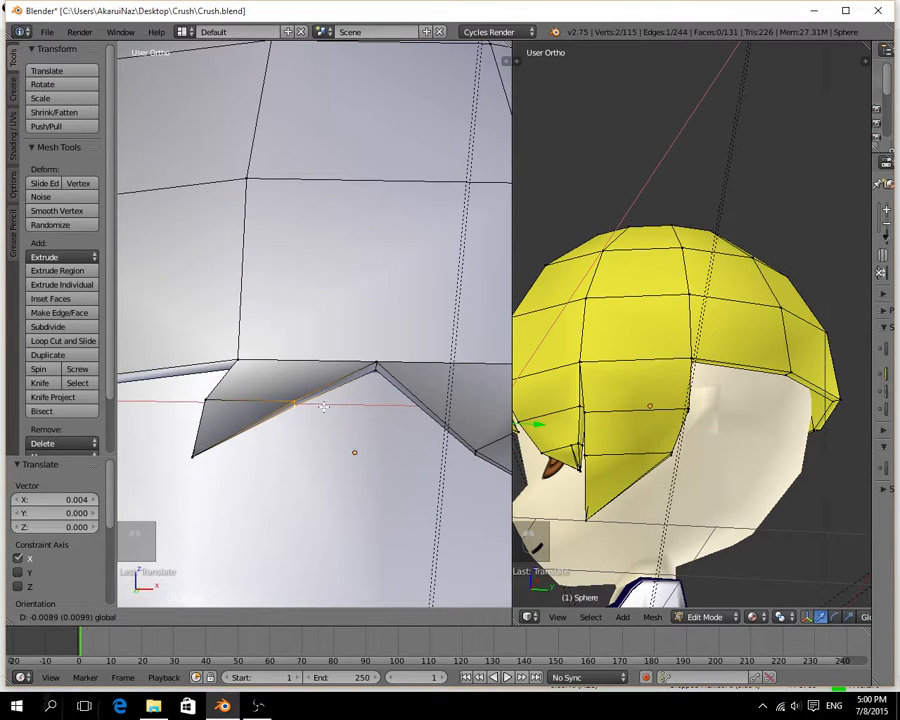
{"action": "left_click", "coordinate": [323, 405]}
Add one loop cut across the central fringe spike between the hair rim and the existing row, slid slightly toward that row.
{"action": "middle_click_drag", "start_coordinate": [323, 405], "coordinate": [322, 431]}
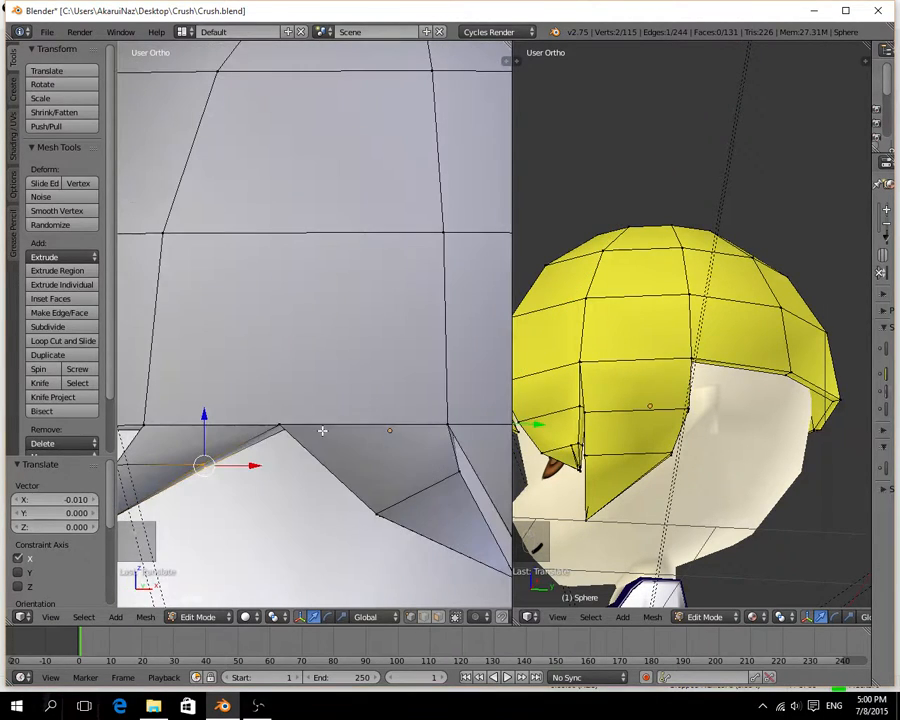
{"action": "scroll", "coordinate": [352, 410], "scroll_direction": "down", "scroll_amount": 2}
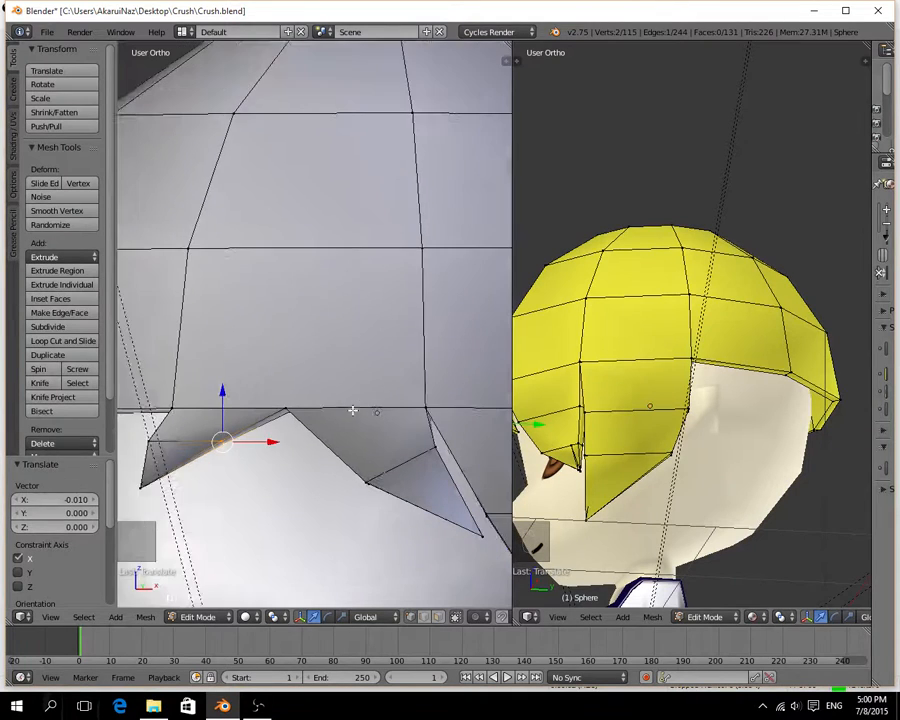
{"action": "middle_click_drag", "start_coordinate": [269, 452], "coordinate": [295, 459]}
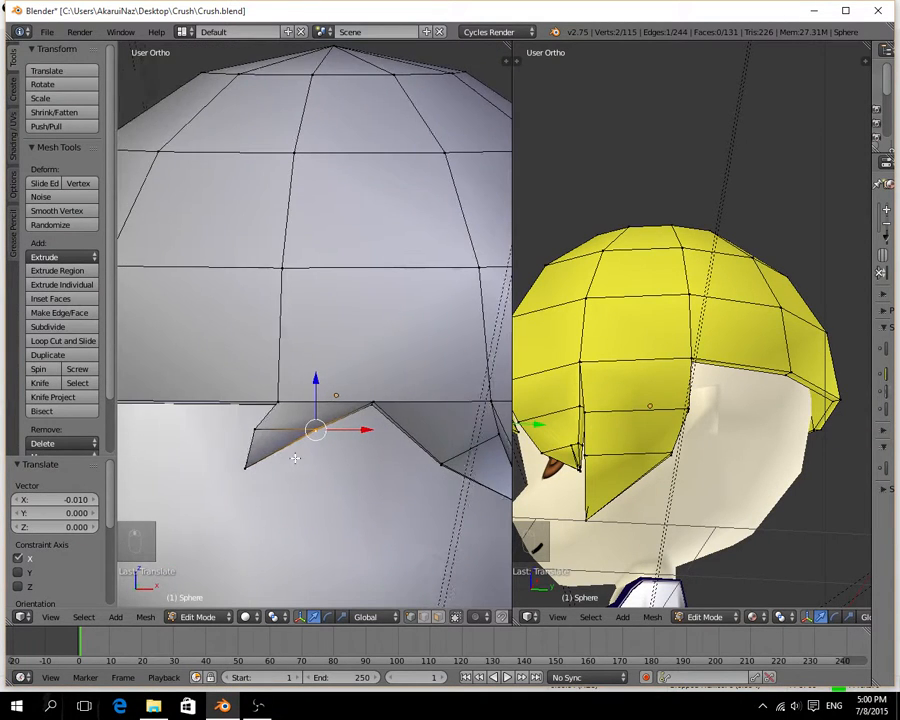
{"action": "scroll", "coordinate": [296, 463], "scroll_direction": "up", "scroll_amount": 2}
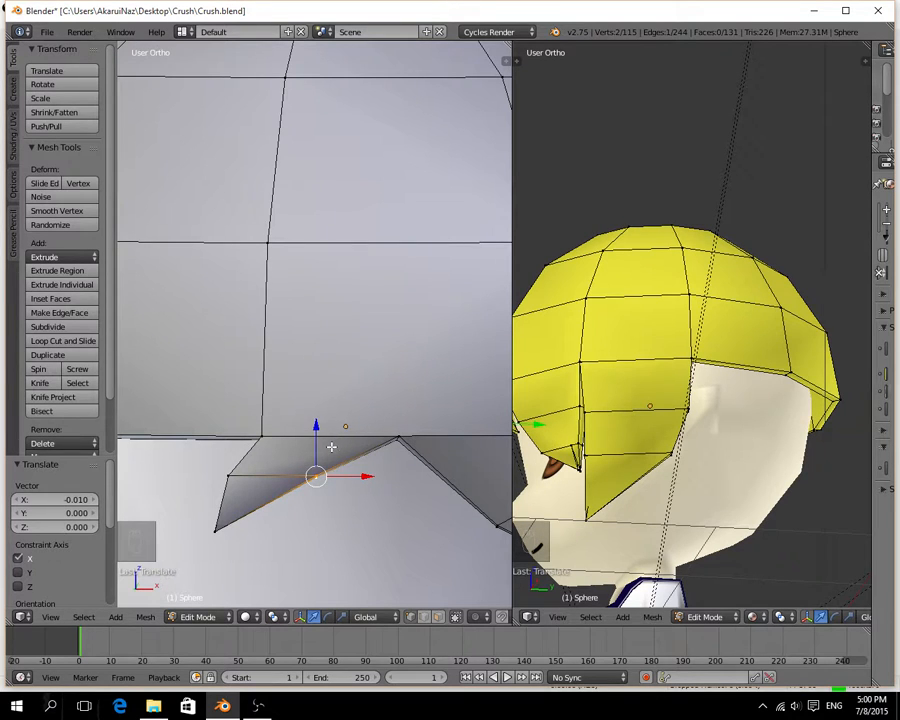
{"action": "key", "text": "ctrl+r"}
{"action": "left_click", "coordinate": [312, 455]}
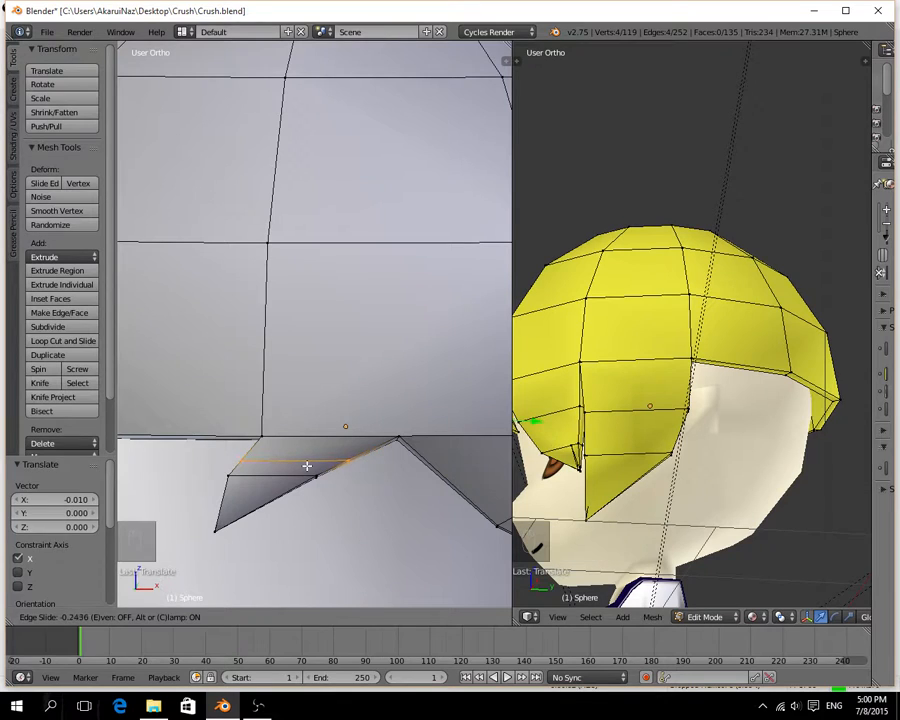
{"action": "left_click", "coordinate": [305, 466]}
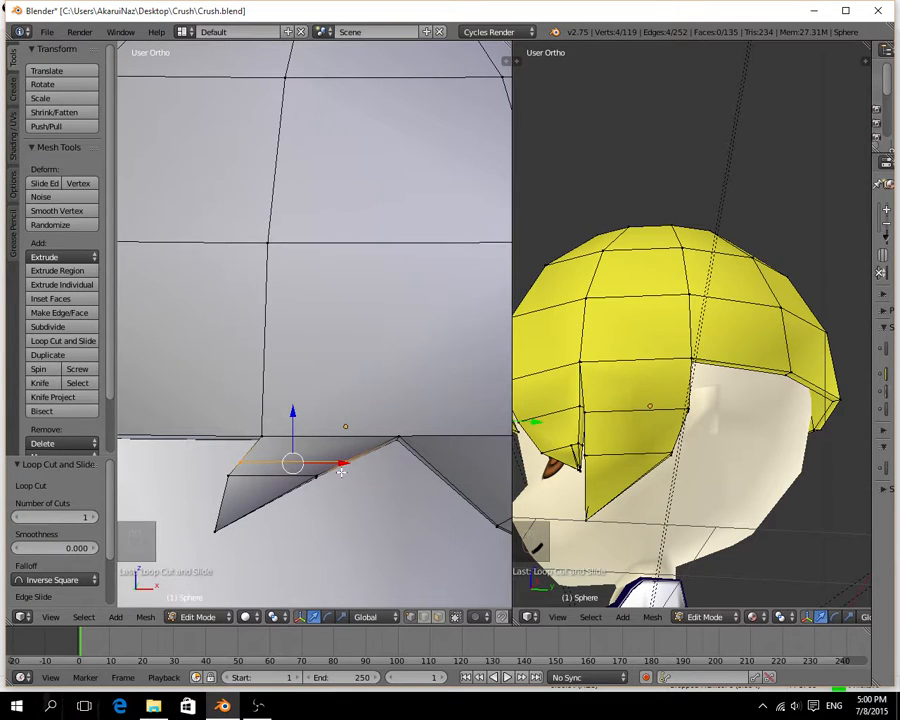
Move the central spike's lower row -0.024 on Z and its two lower-edge vertices -0.023 on X.
{"action": "right_click", "coordinate": [273, 479]}
{"action": "left_click_drag", "start_coordinate": [273, 432], "coordinate": [317, 497]}
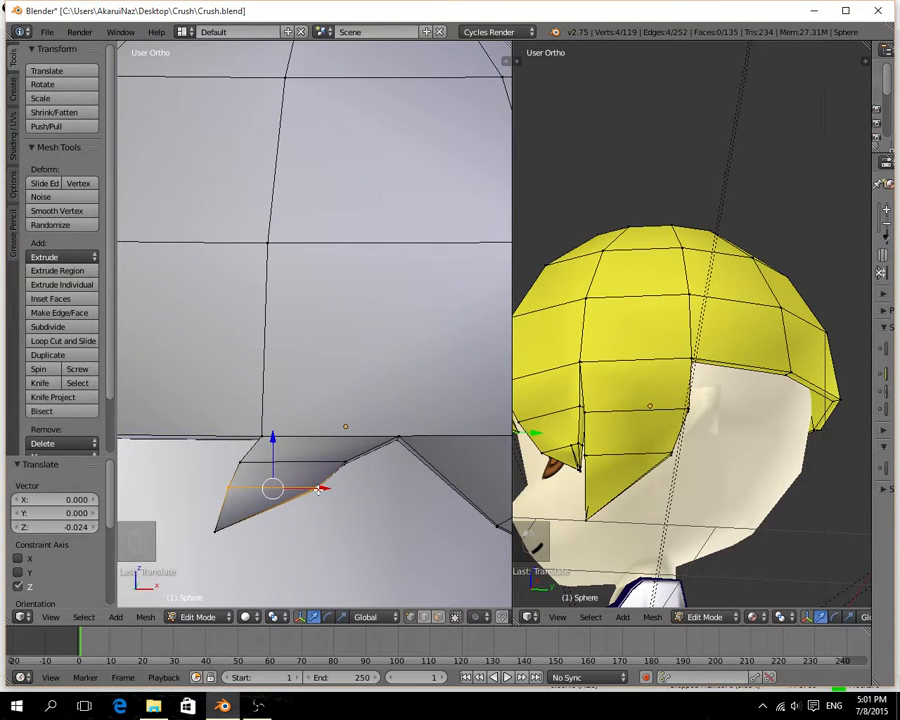
{"action": "right_click", "coordinate": [317, 489]}
{"action": "key", "text": "a"}
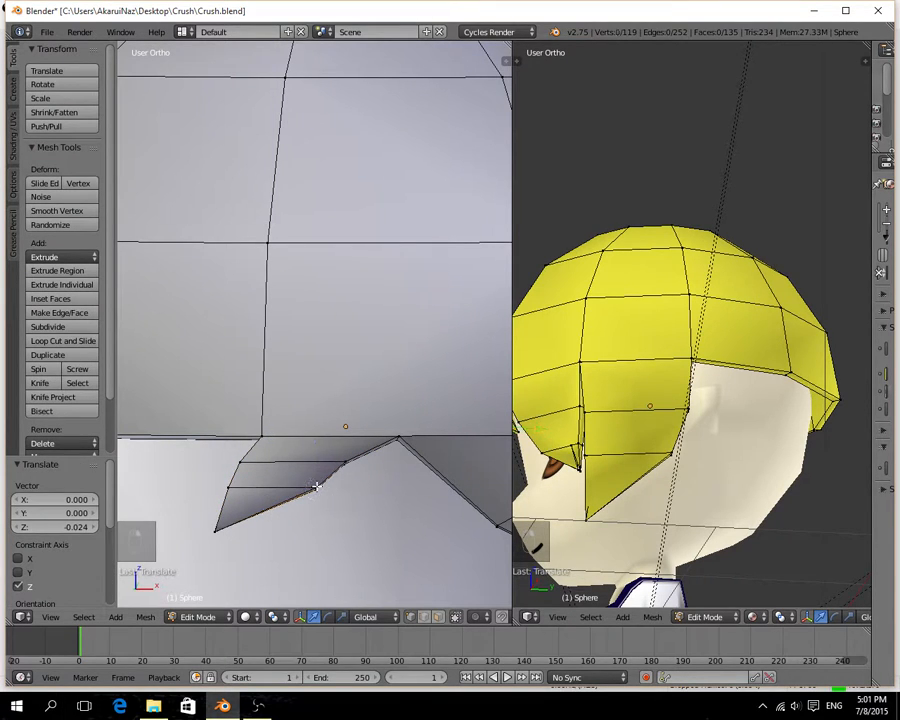
{"action": "right_click", "coordinate": [317, 487]}
{"action": "right_click", "coordinate": [317, 487], "text": "shift"}
{"action": "left_click_drag", "start_coordinate": [338, 487], "coordinate": [301, 486]}
Move the central spike's tip vertex 0.017 on X and the lower row's two edge vertices -0.021 on X.
{"action": "right_click", "coordinate": [215, 531]}
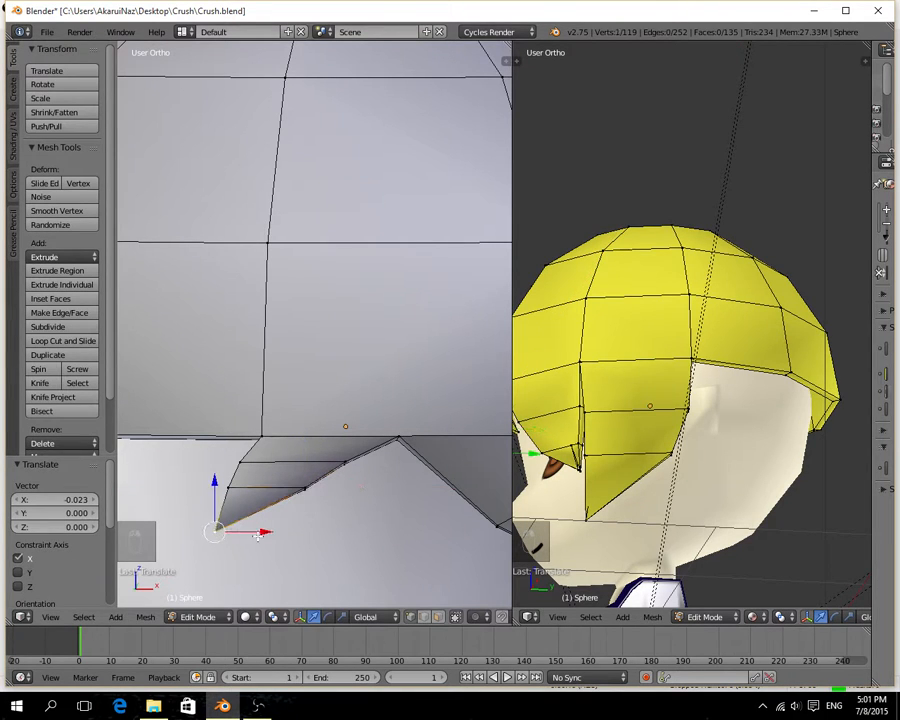
{"action": "left_click_drag", "start_coordinate": [258, 535], "coordinate": [267, 532]}
{"action": "right_click", "coordinate": [305, 486]}
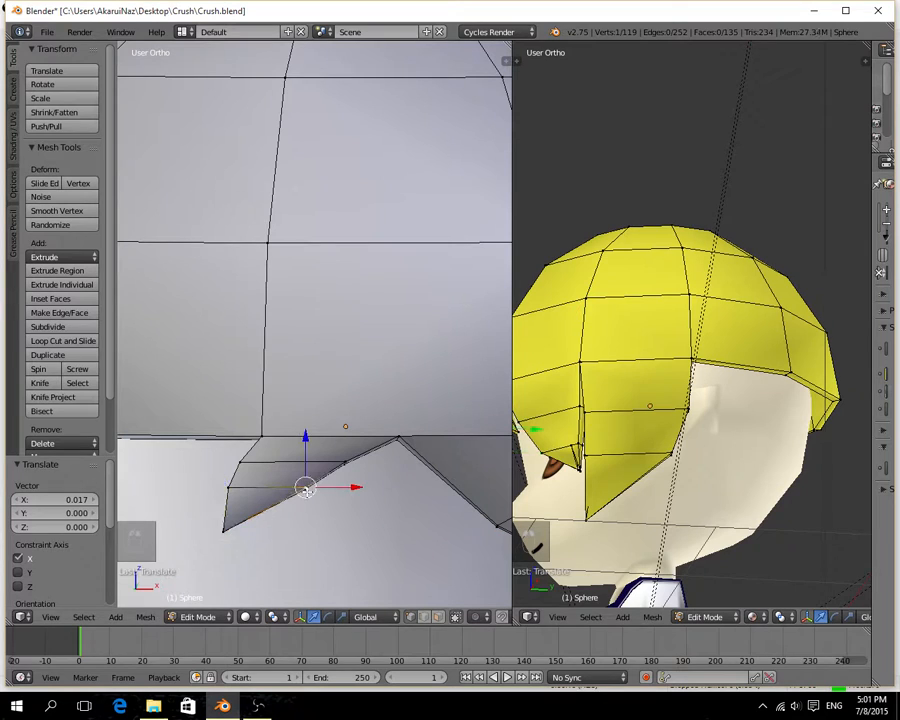
{"action": "right_click", "coordinate": [304, 490], "text": "shift"}
{"action": "left_click_drag", "start_coordinate": [329, 488], "coordinate": [317, 487]}
Try to shift the two edge vertices of the central spike's new upper row along X.
{"action": "right_click", "coordinate": [343, 462]}
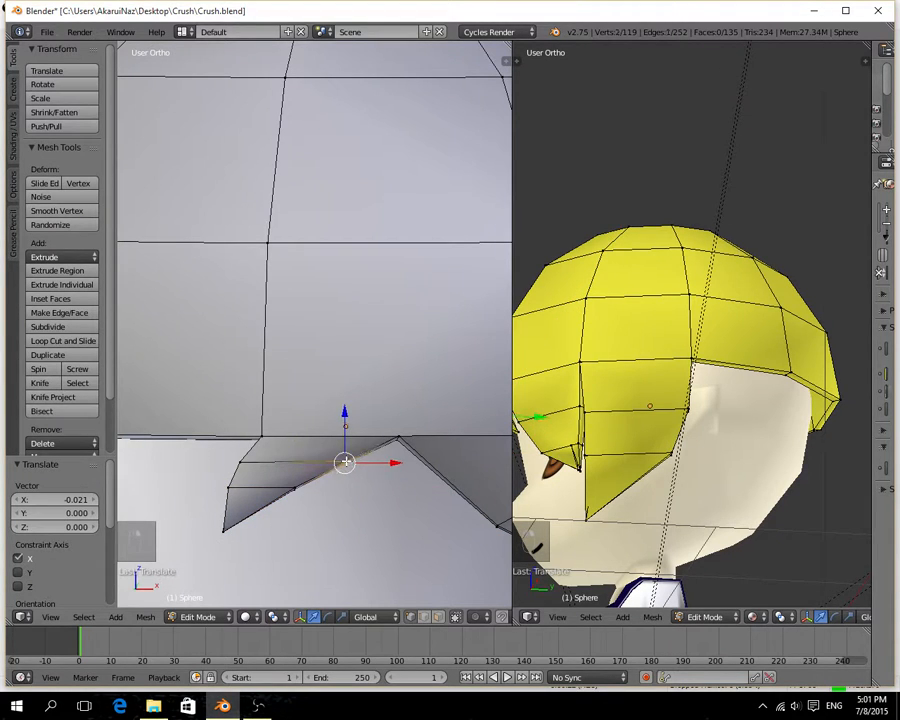
{"action": "key", "text": "g"}
{"action": "key", "text": "x"}
{"action": "left_click", "coordinate": [362, 463]}
{"action": "middle_click_drag", "start_coordinate": [362, 463], "coordinate": [347, 444]}
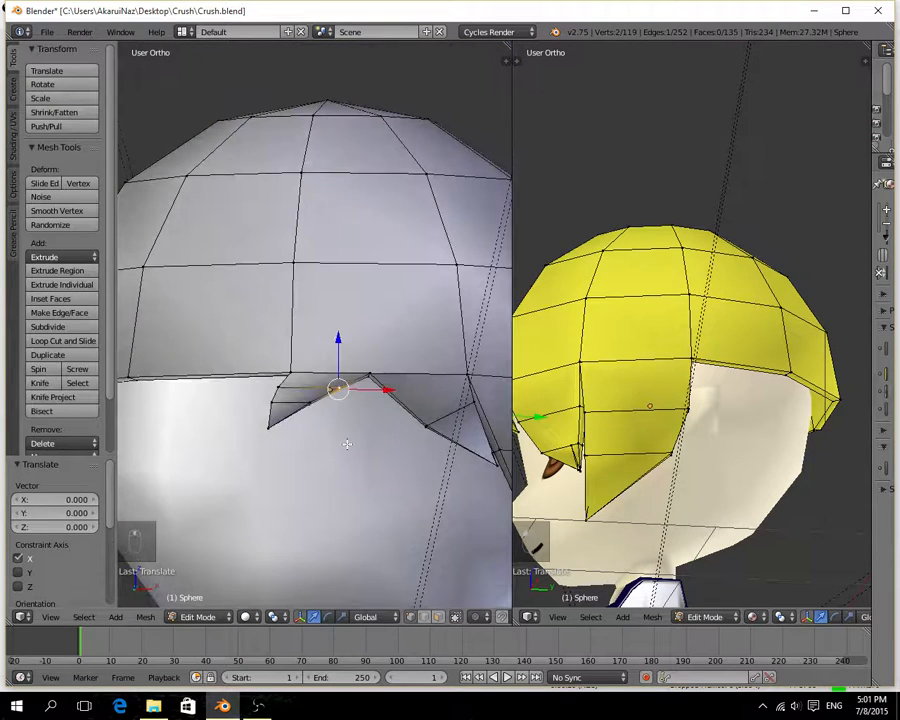
Move the two rim vertices between the fringe spikes freely by -0.062 on X, 0.012 on Y and -0.002 on Z.
{"action": "right_click", "coordinate": [367, 373]}
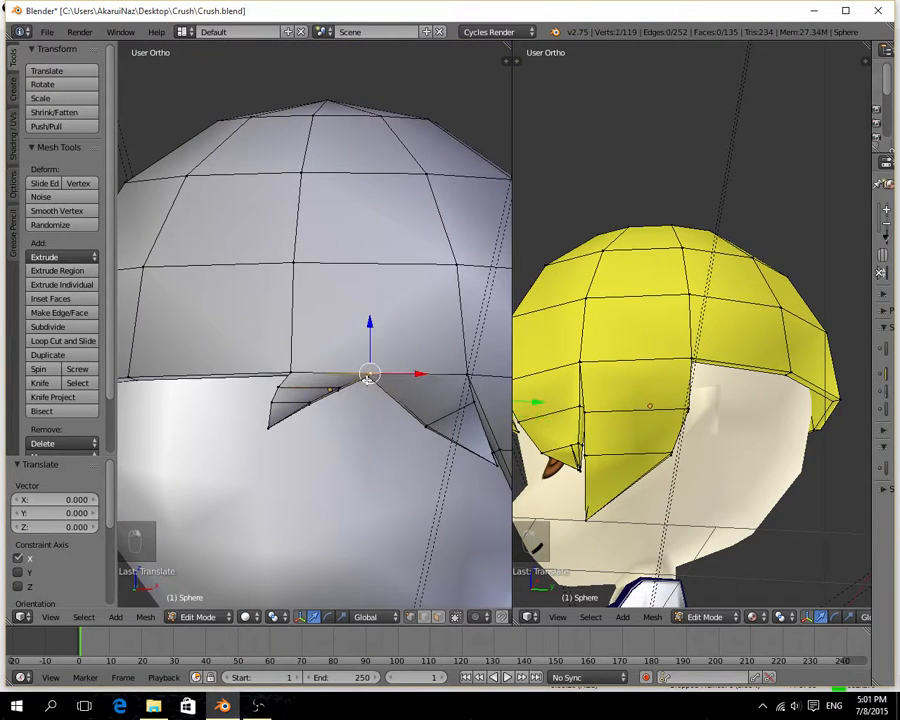
{"action": "key", "text": "g"}
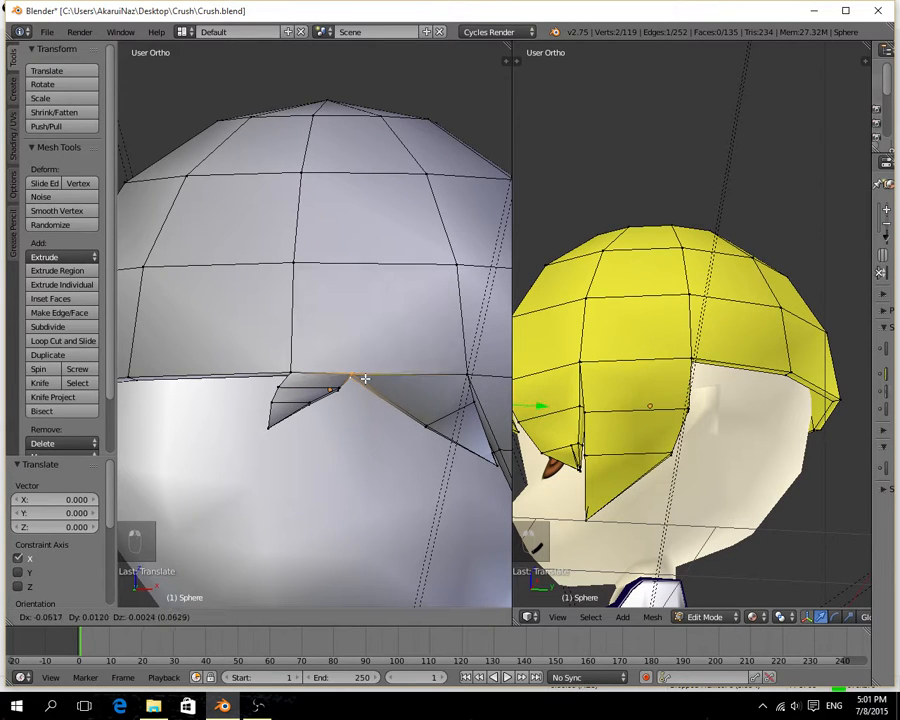
{"action": "left_click", "coordinate": [365, 379]}
Select the two lower-edge vertices in the row of the spike beside the side lock and move them -0.062 on X.
{"action": "right_click", "coordinate": [425, 425]}
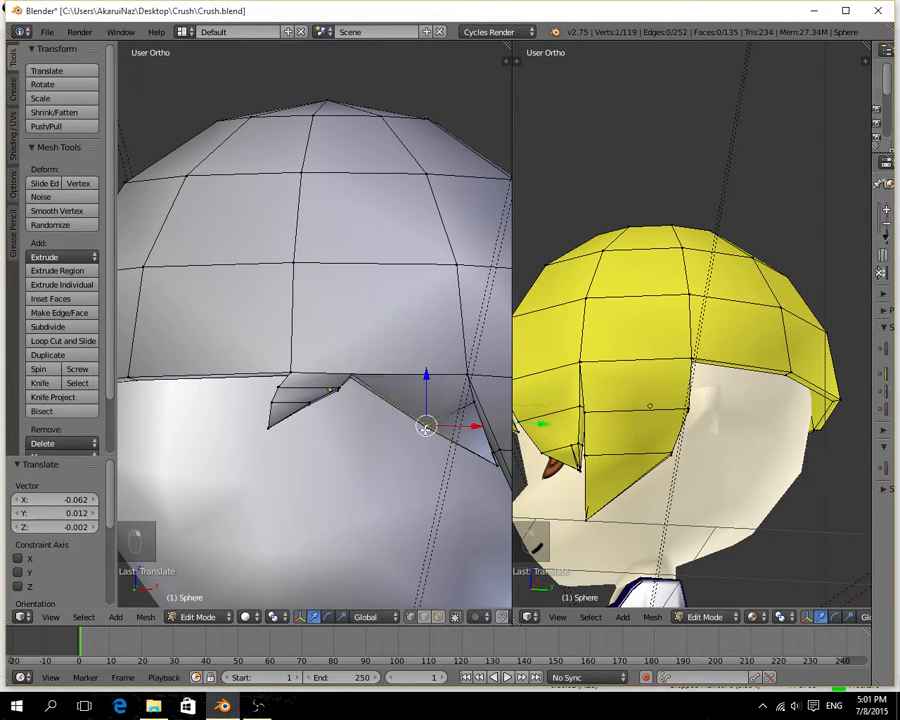
{"action": "key", "text": "g"}
{"action": "key", "text": "x"}
{"action": "left_click", "coordinate": [409, 426]}
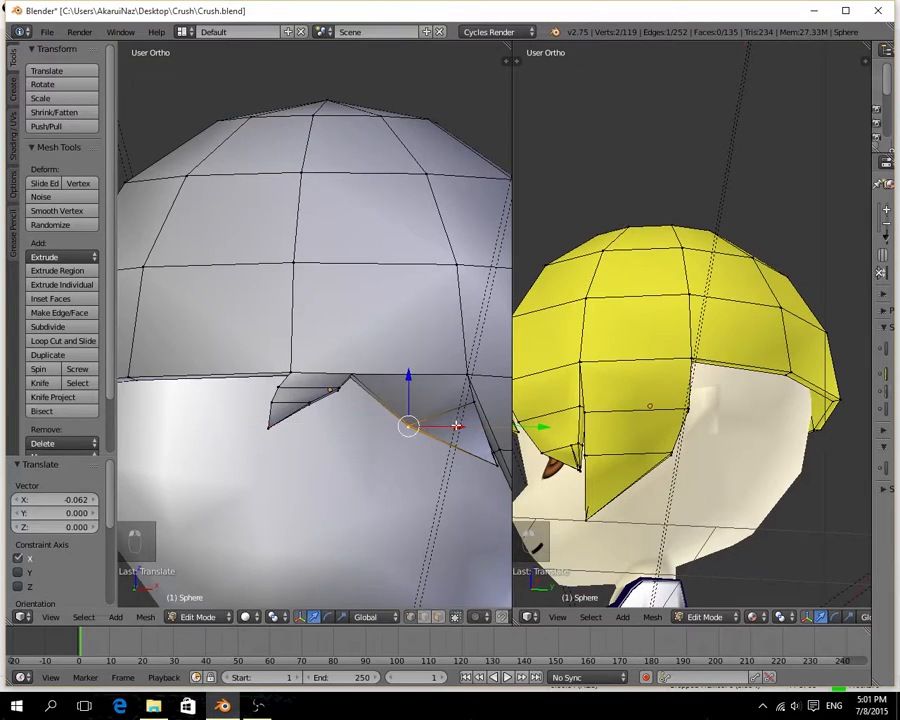
{"action": "middle_click_drag", "start_coordinate": [456, 426], "coordinate": [392, 424]}
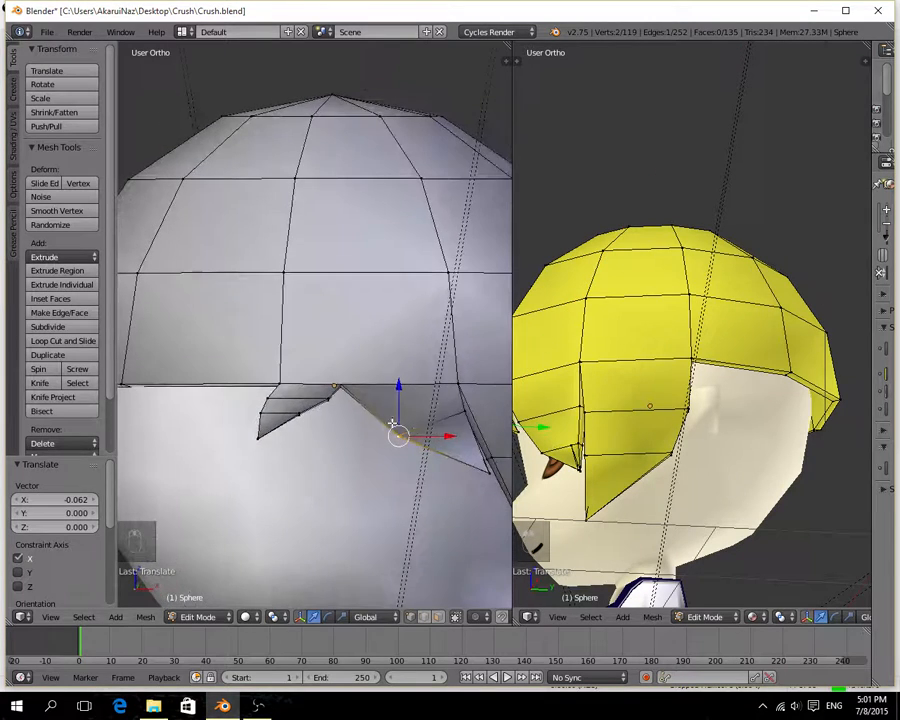
Move the edge vertices of the central spike's upper row -0.032 on X and those of its lower row -0.020 on X.
{"action": "right_click", "coordinate": [328, 397]}
{"action": "key", "text": "g"}
{"action": "key", "text": "x"}
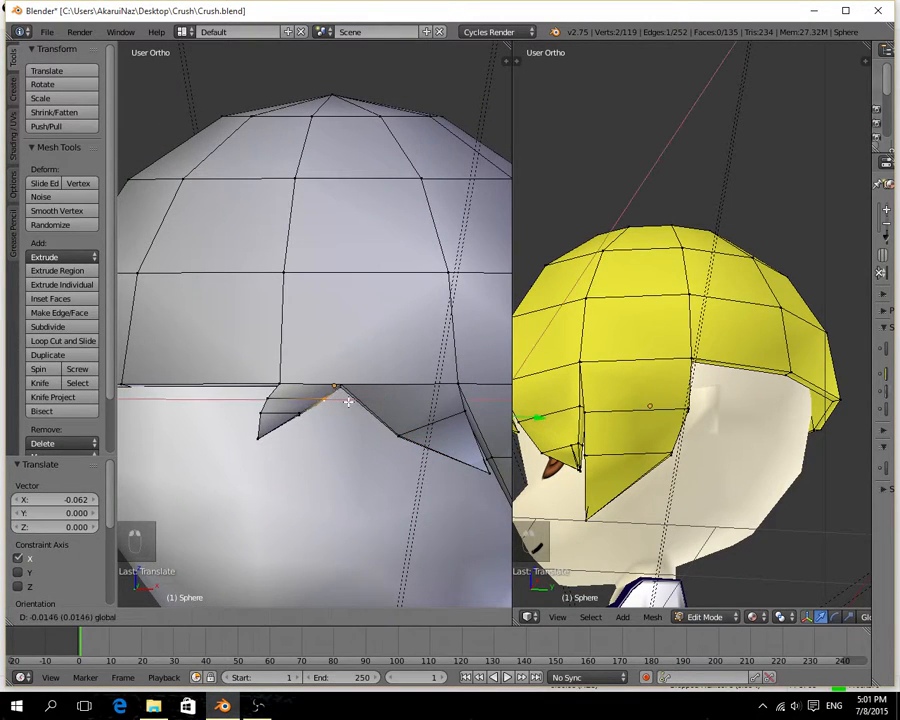
{"action": "left_click", "coordinate": [344, 401]}
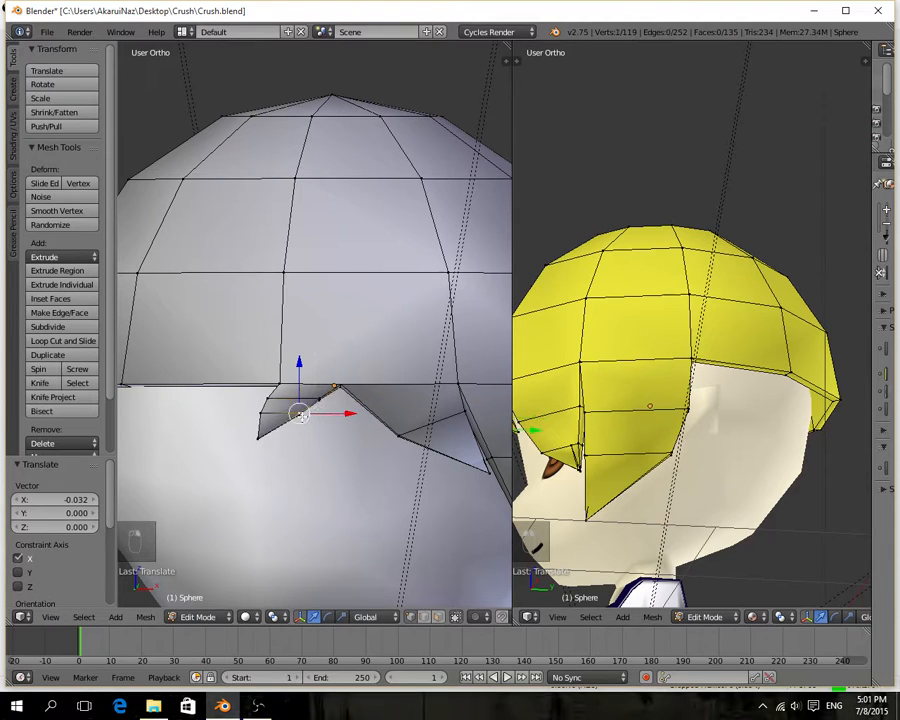
{"action": "key", "text": "g"}
{"action": "key", "text": "x"}
{"action": "left_click", "coordinate": [259, 437]}
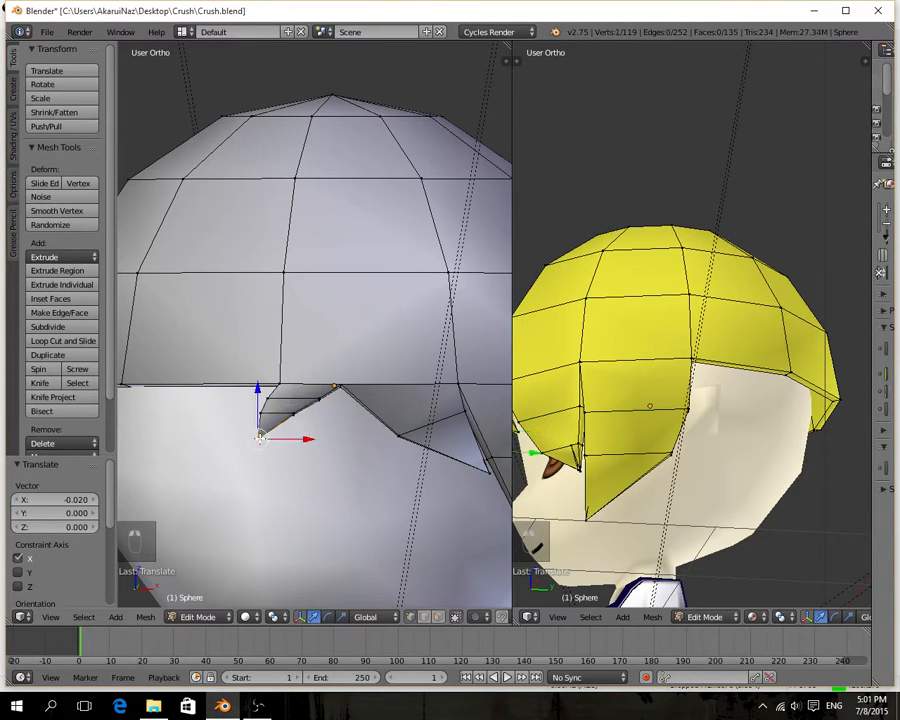
Move the central fringe spike's tip vertex 0.012 on X.
{"action": "key", "text": "g"}
{"action": "key", "text": "x"}
{"action": "left_click", "coordinate": [304, 416]}
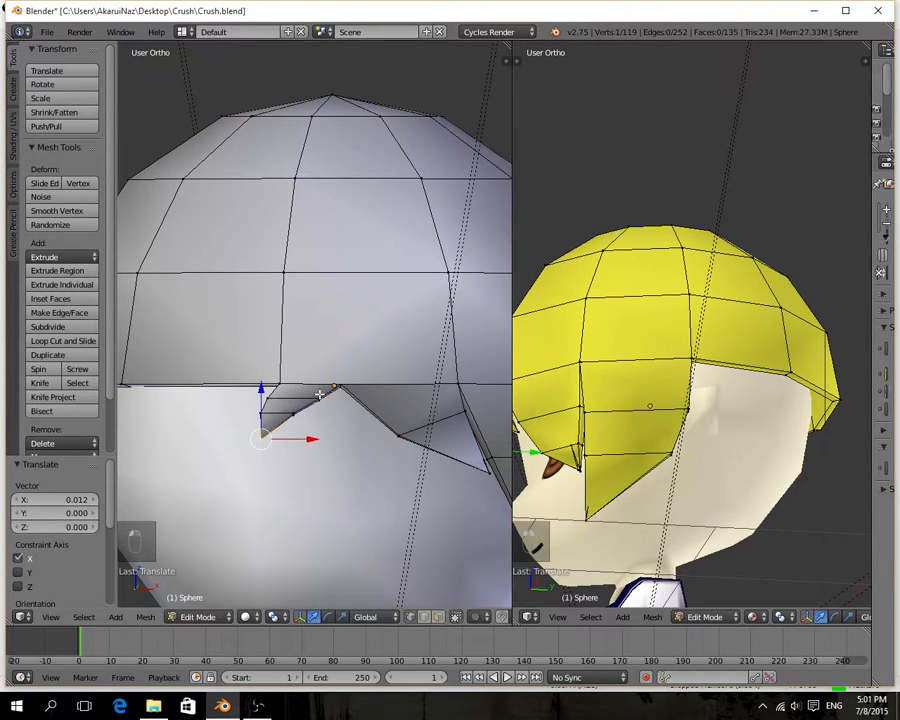
Reselect the two edge vertices of the central spike's upper row and move them -0.007 on X and 0.007 on Z.
{"action": "right_click", "coordinate": [319, 395], "text": "shift"}
{"action": "key", "text": "g"}
{"action": "key", "text": "x"}
{"action": "left_click", "coordinate": [318, 384]}
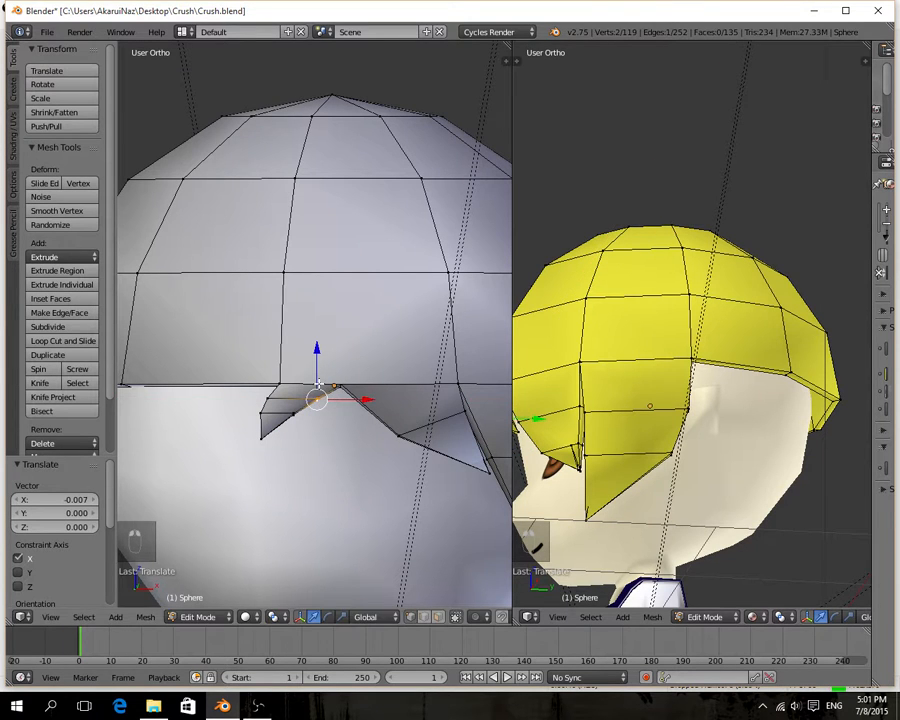
{"action": "key", "text": "g"}
{"action": "key", "text": "z"}
{"action": "left_click", "coordinate": [318, 381]}
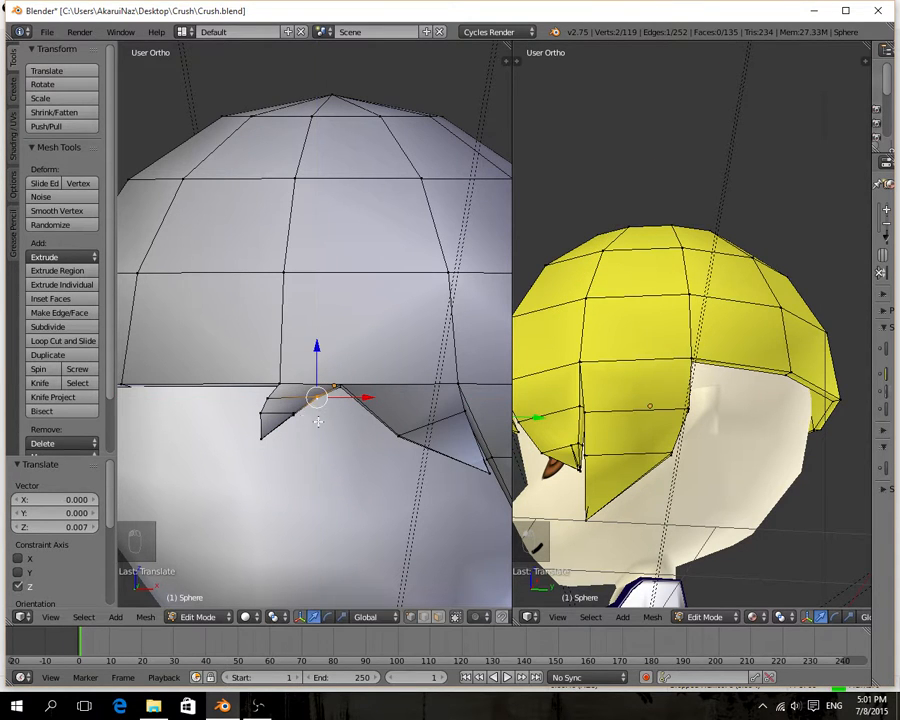
Extrude the forehead rim face beside the central spike, opposite the finished side lock, by -0.191 on Z.
{"action": "middle_click_drag", "start_coordinate": [316, 396], "coordinate": [319, 448]}
{"action": "middle_click_drag", "start_coordinate": [457, 377], "coordinate": [300, 337]}
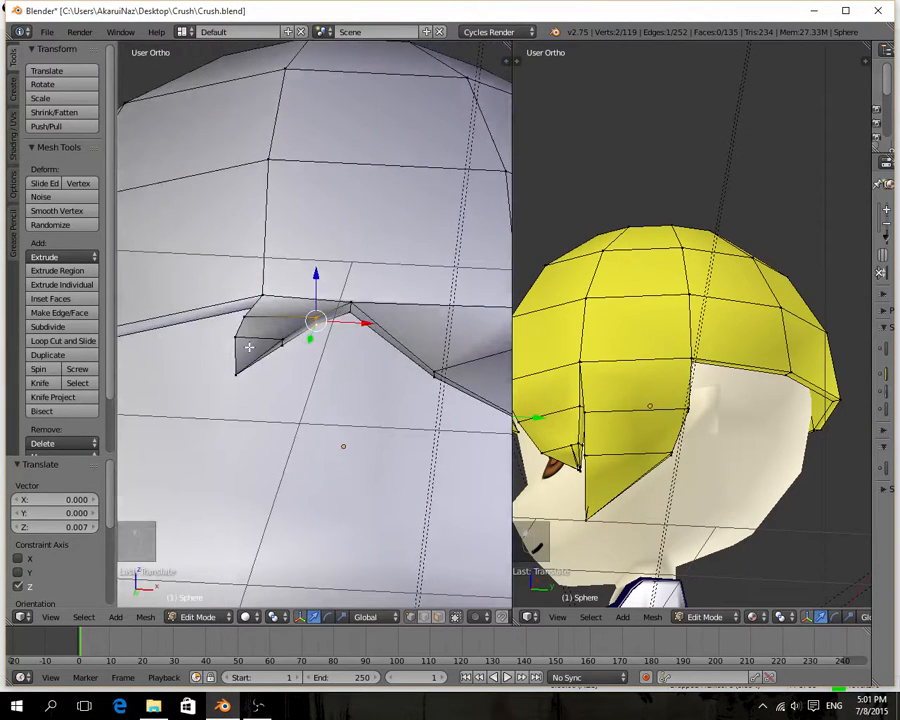
{"action": "middle_click_drag", "start_coordinate": [250, 370], "coordinate": [344, 408]}
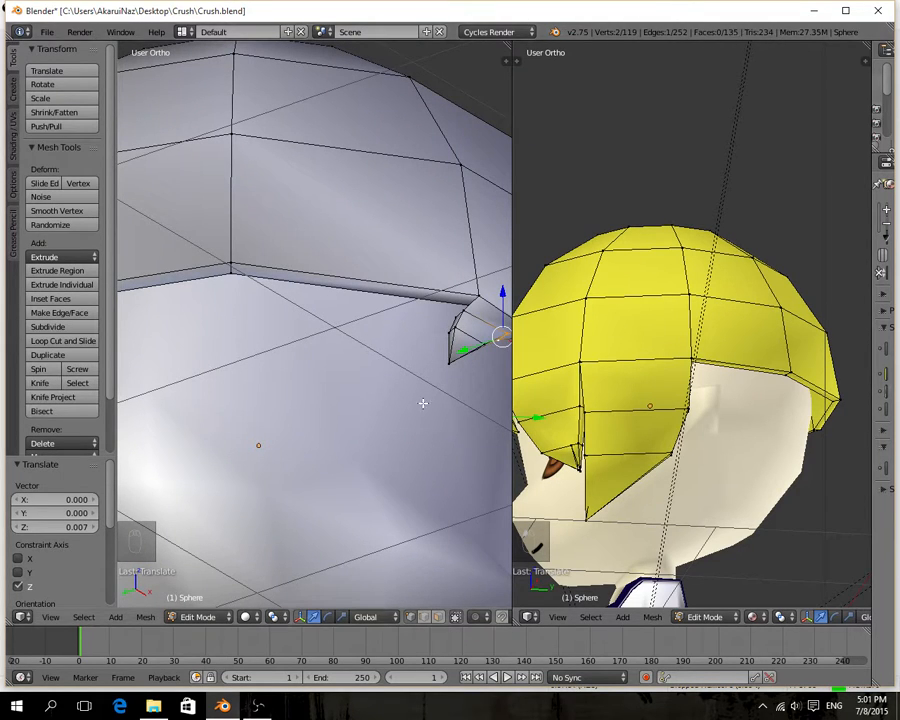
{"action": "left_click", "coordinate": [437, 617]}
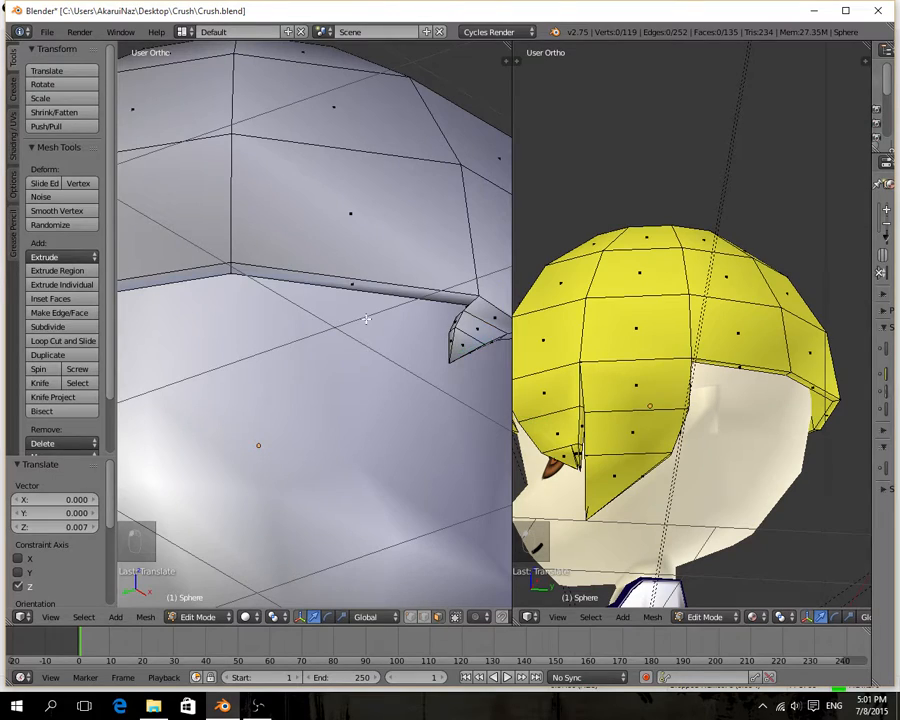
{"action": "left_click", "coordinate": [373, 291]}
{"action": "middle_click_drag", "start_coordinate": [406, 319], "coordinate": [386, 345]}
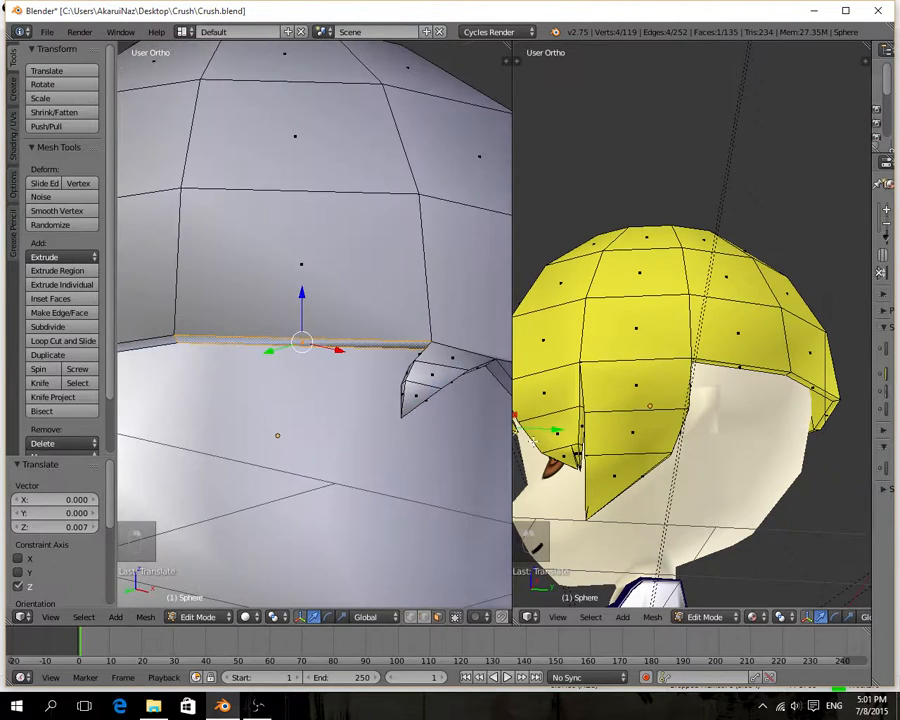
{"action": "middle_click_drag", "start_coordinate": [535, 443], "coordinate": [740, 466]}
{"action": "scroll", "coordinate": [688, 454], "scroll_direction": "down", "scroll_amount": 1}
{"action": "scroll", "coordinate": [688, 454], "scroll_direction": "down", "scroll_amount": 2}
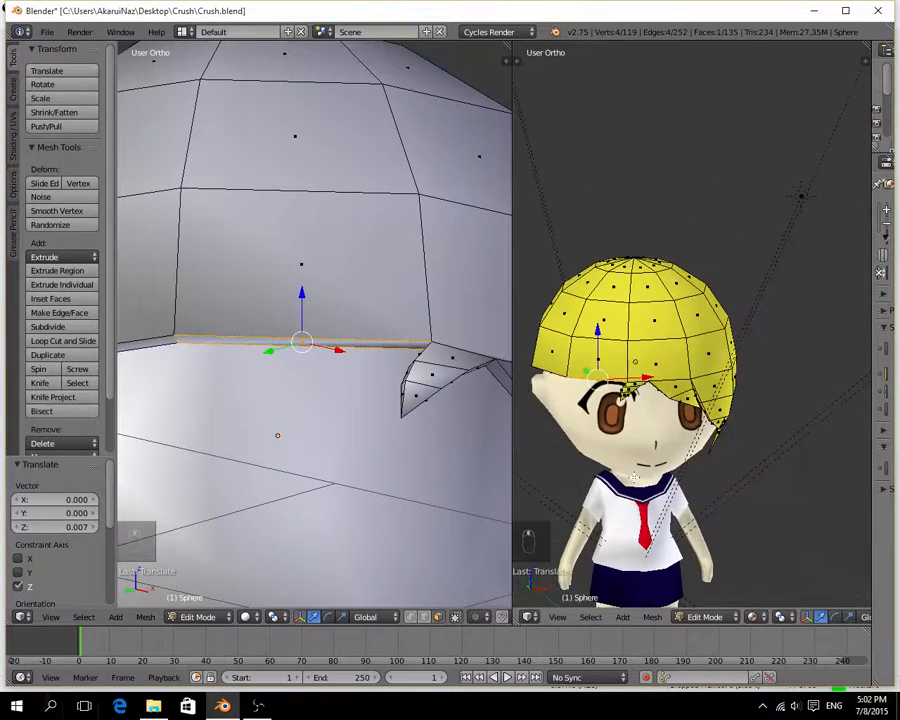
{"action": "scroll", "coordinate": [311, 447], "scroll_direction": "down", "scroll_amount": 3}
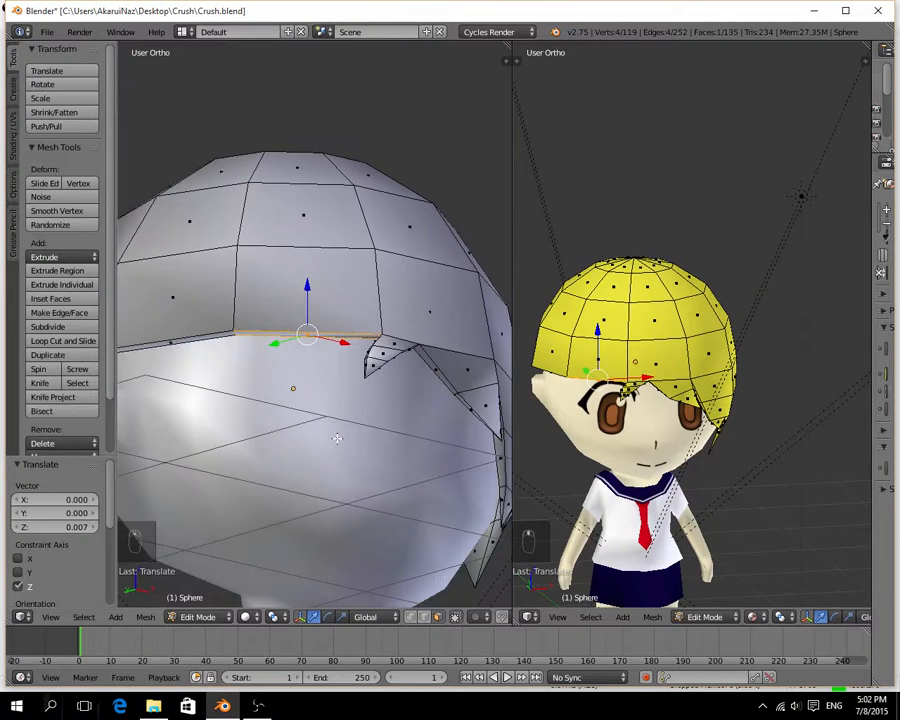
{"action": "middle_click_drag", "start_coordinate": [311, 447], "coordinate": [342, 471]}
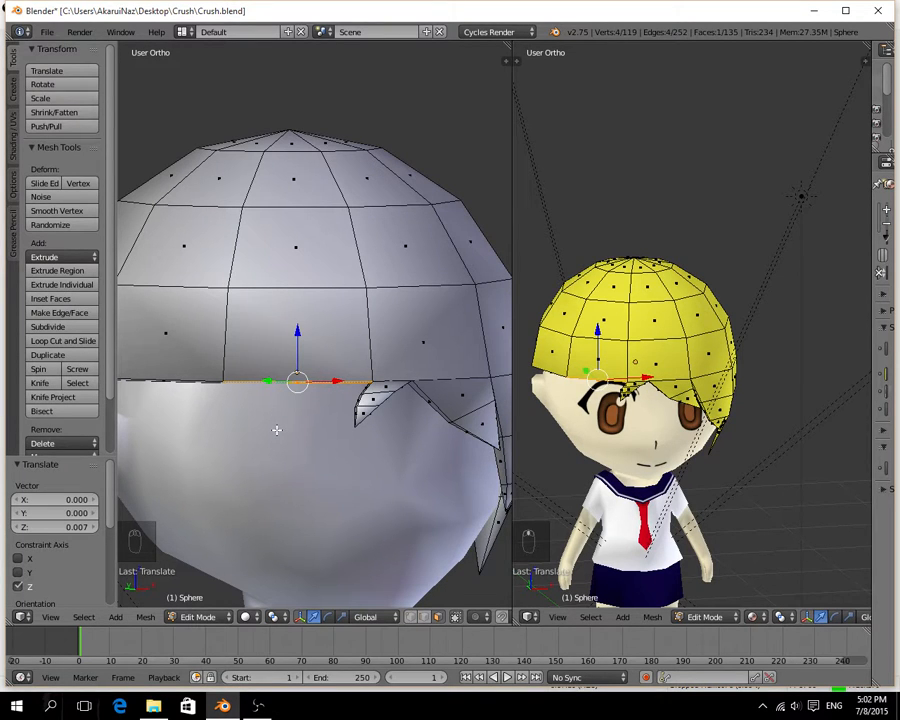
{"action": "middle_click_drag", "start_coordinate": [279, 428], "coordinate": [378, 382]}
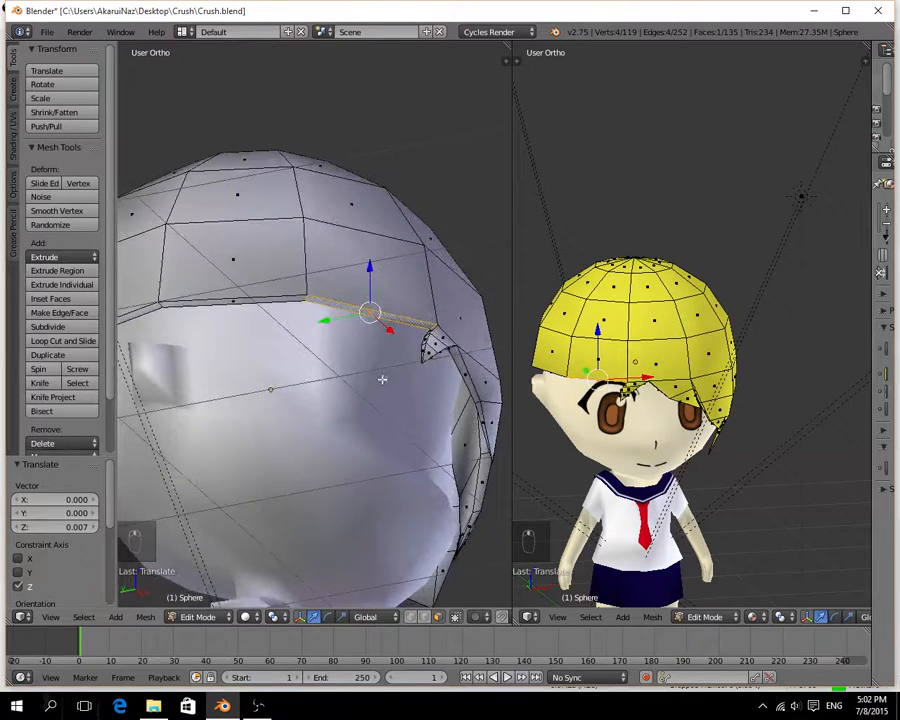
{"action": "key", "text": "e"}
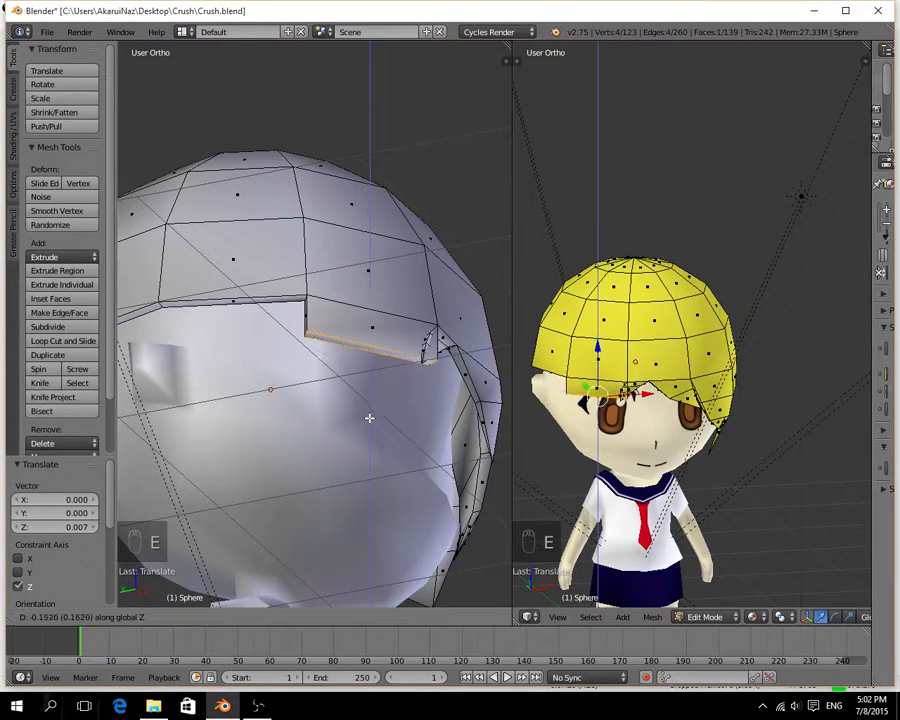
{"action": "left_click", "coordinate": [368, 424]}
Scale the new strand's bottom face to 0.749 and extrude it another -0.206 on Z.
{"action": "key", "text": "s"}
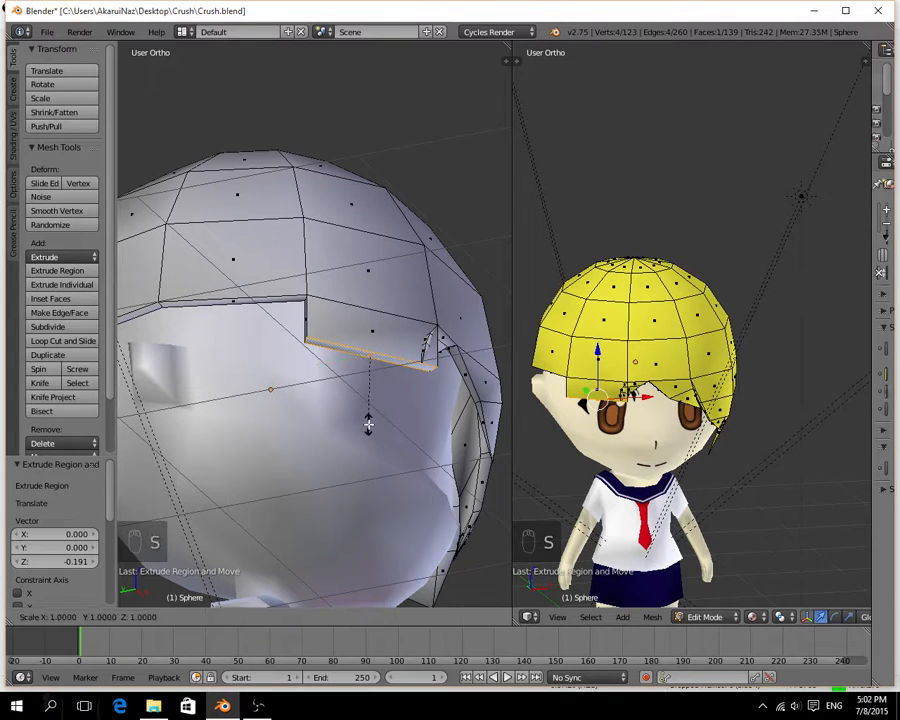
{"action": "left_click", "coordinate": [361, 405]}
{"action": "key", "text": "e"}
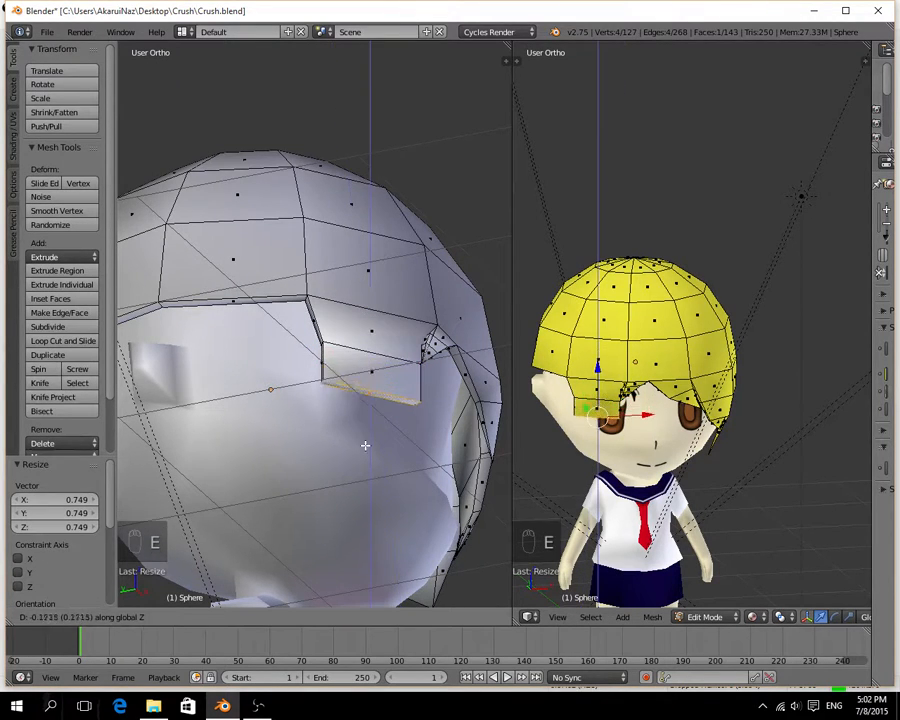
{"action": "left_click", "coordinate": [365, 452]}
{"action": "mouse_move", "coordinate": [365, 452]}
{"action": "middle_mouse_down"}
{"action": "mouse_move", "coordinate": [301, 462]}
{"action": "mouse_move", "coordinate": [355, 466]}
{"action": "middle_mouse_up"}
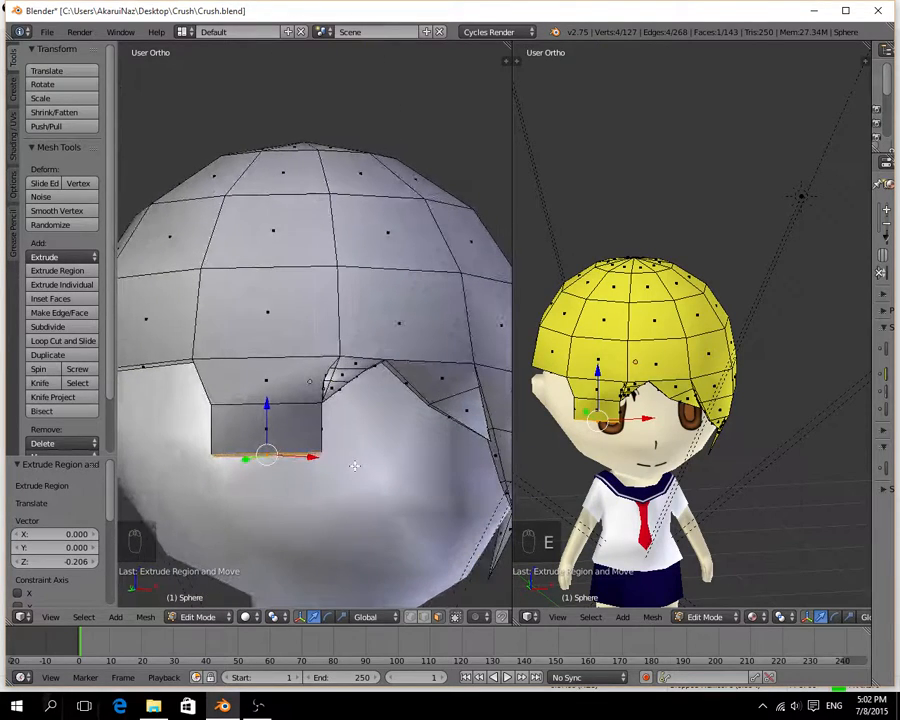
{"action": "key", "text": "e"}
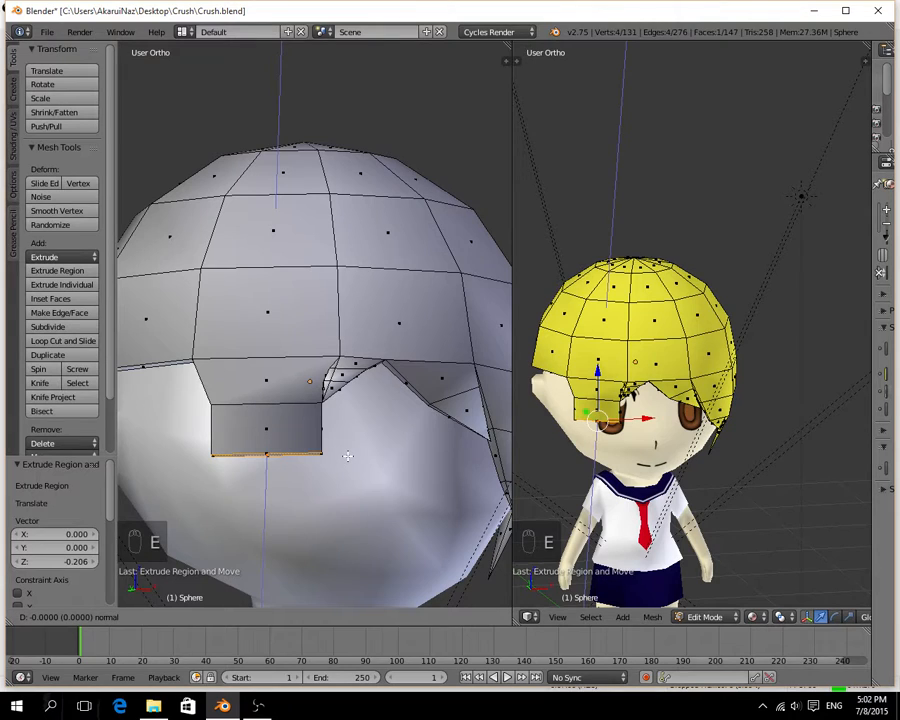
{"action": "left_click", "coordinate": [348, 456]}
{"action": "key", "text": "ctrl+z"}
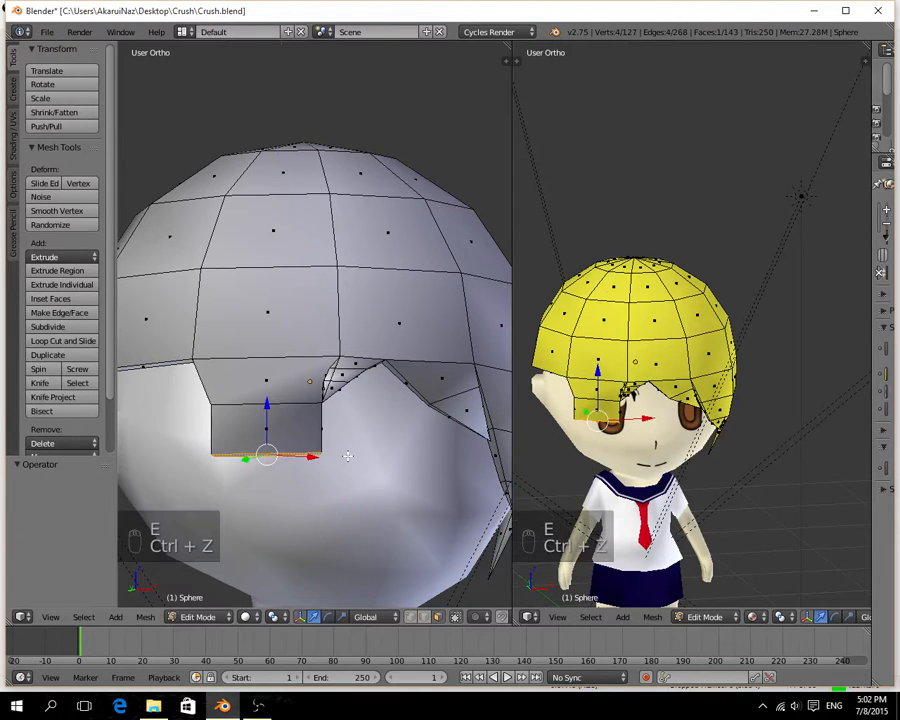
Merge the strand's bottom face at its center into a point and move the edge row above it -0.071 on X.
{"action": "key", "text": "alt+m"}
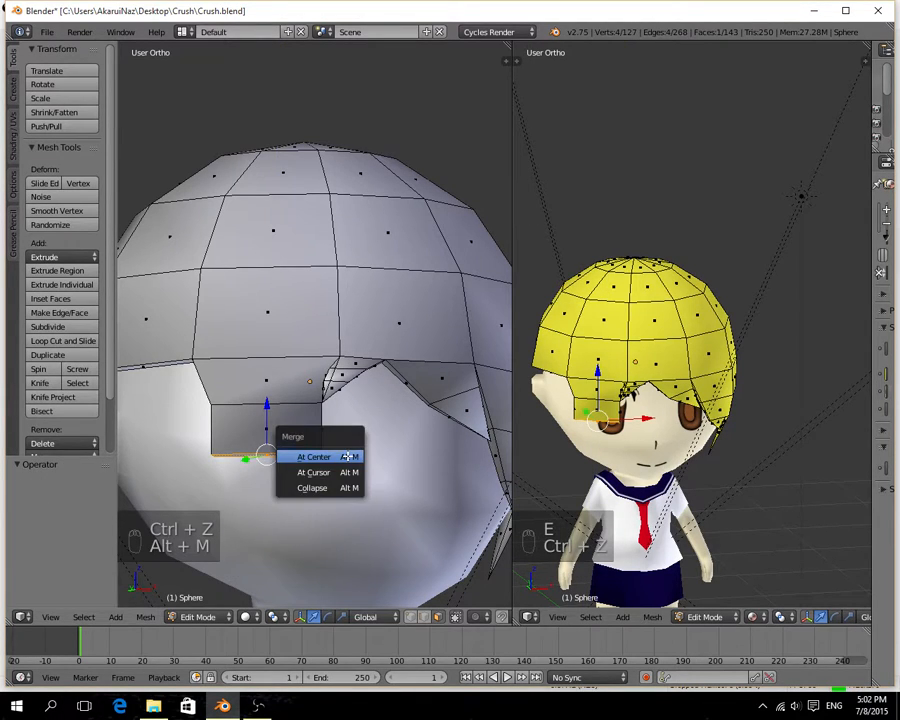
{"action": "left_click", "coordinate": [313, 456]}
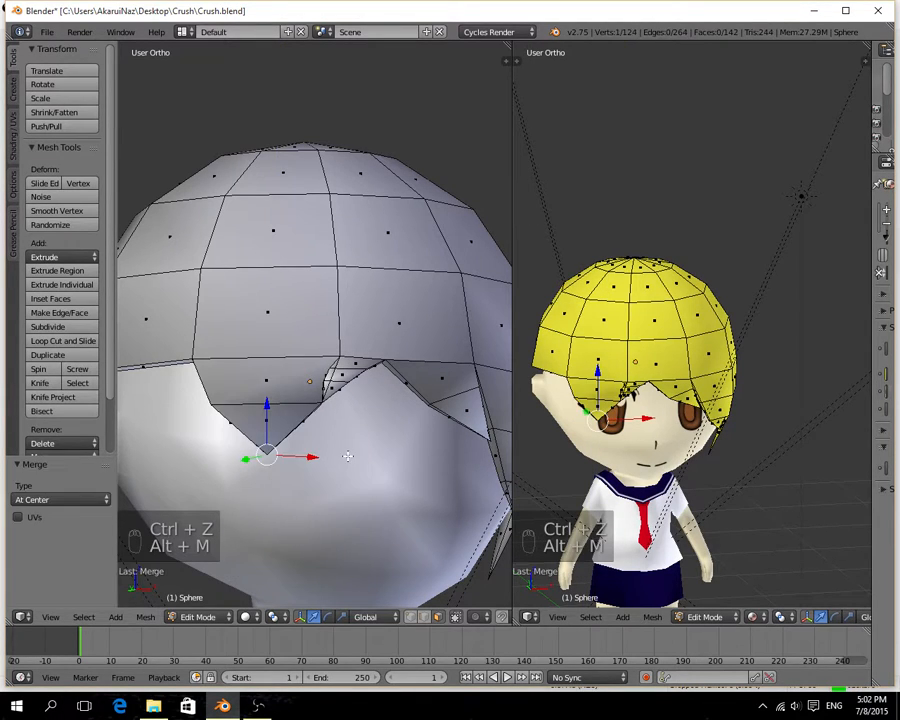
{"action": "left_click", "coordinate": [425, 619]}
{"action": "right_click", "coordinate": [238, 405], "text": "alt"}
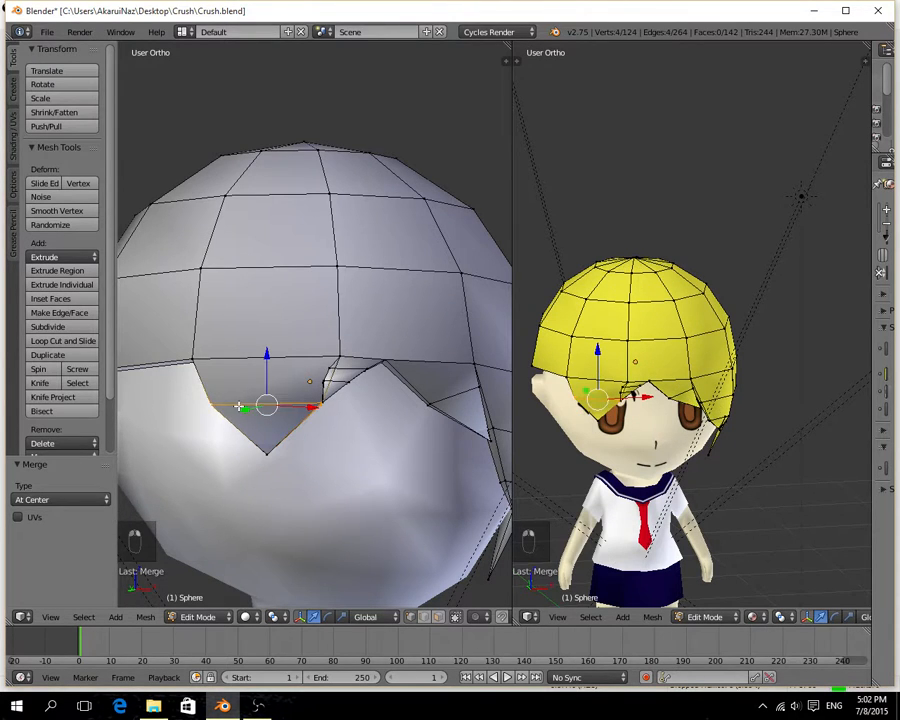
{"action": "key", "text": "g"}
{"action": "key", "text": "x"}
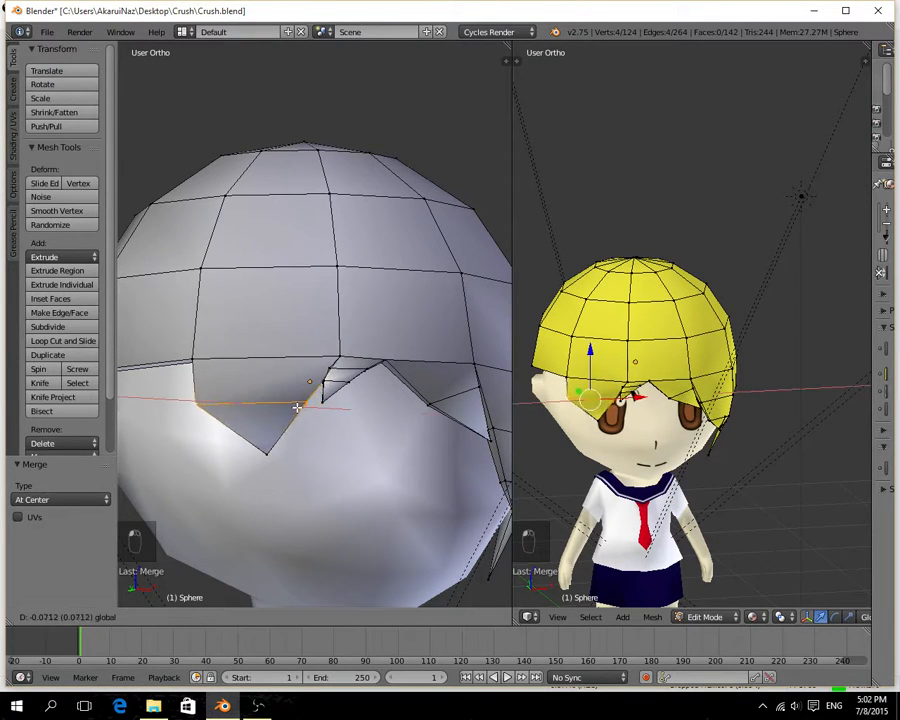
Move the tip vertex of the new fringe spike -0.286 on X.
{"action": "left_click", "coordinate": [270, 457]}
{"action": "key", "text": "g"}
{"action": "key", "text": "x"}
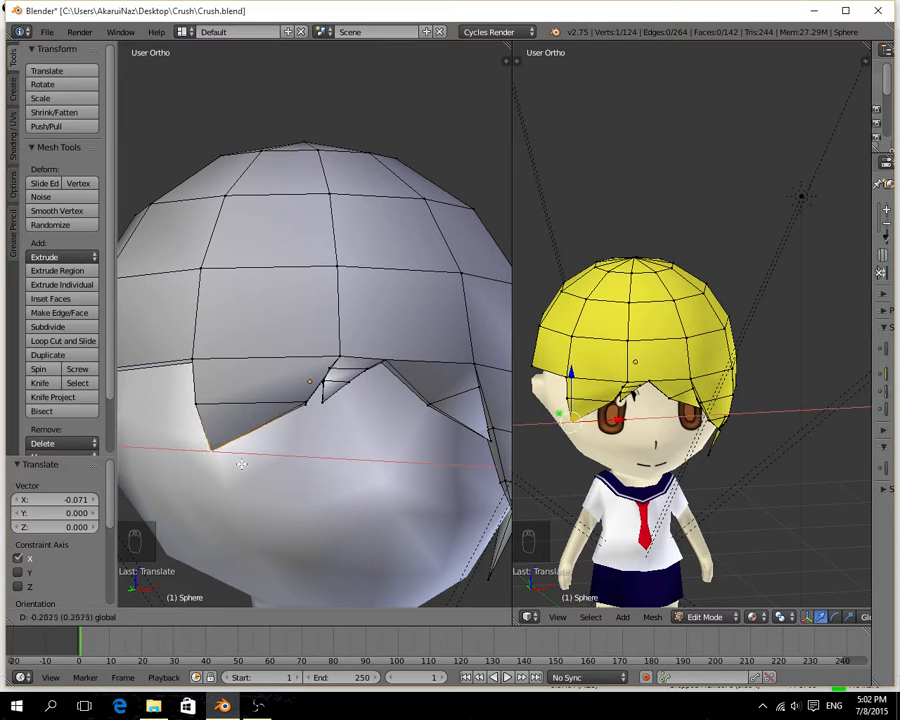
{"action": "left_click", "coordinate": [228, 472]}
Select the next rim face between the new spike and the ear and extrude it -0.271 on Z.
{"action": "middle_click_drag", "start_coordinate": [226, 474], "coordinate": [321, 458]}
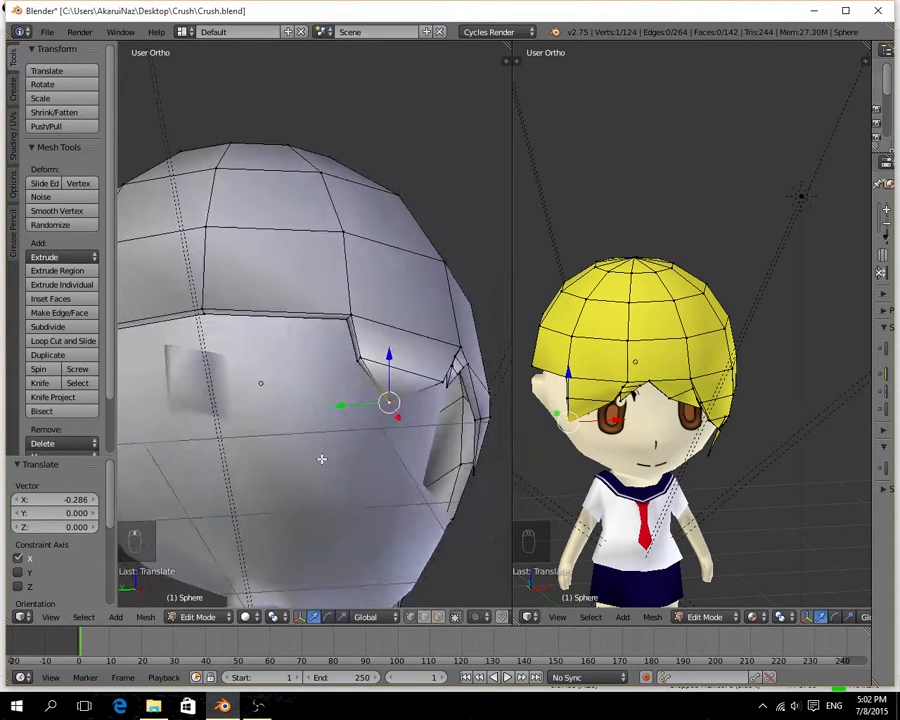
{"action": "left_click", "coordinate": [440, 619]}
{"action": "right_click", "coordinate": [269, 313]}
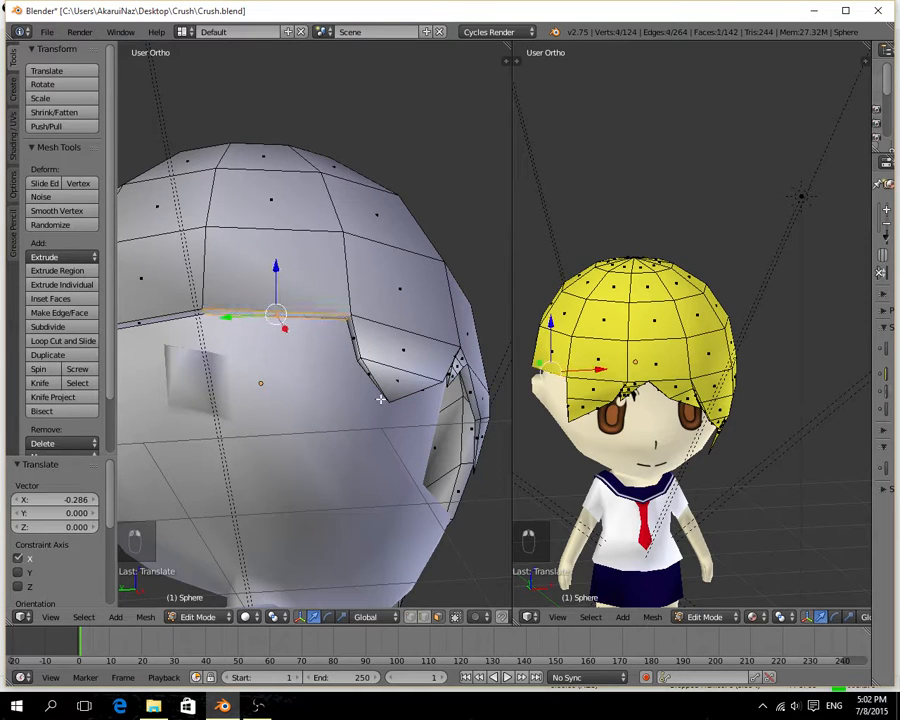
{"action": "mouse_move", "coordinate": [367, 397]}
{"action": "middle_mouse_down"}
{"action": "mouse_move", "coordinate": [320, 402]}
{"action": "mouse_move", "coordinate": [295, 430]}
{"action": "mouse_move", "coordinate": [289, 462]}
{"action": "mouse_move", "coordinate": [263, 295]}
{"action": "mouse_move", "coordinate": [279, 405]}
{"action": "mouse_move", "coordinate": [319, 428]}
{"action": "mouse_move", "coordinate": [361, 414]}
{"action": "mouse_move", "coordinate": [352, 411]}
{"action": "middle_mouse_up"}
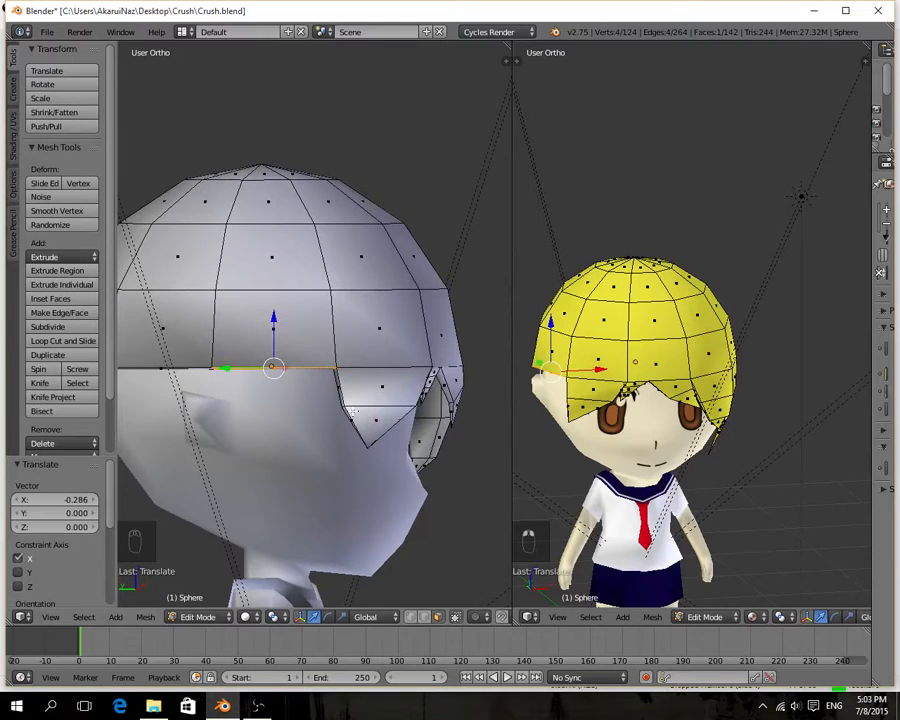
{"action": "key", "text": "e"}
{"action": "key", "text": "z"}
{"action": "key", "text": "z"}
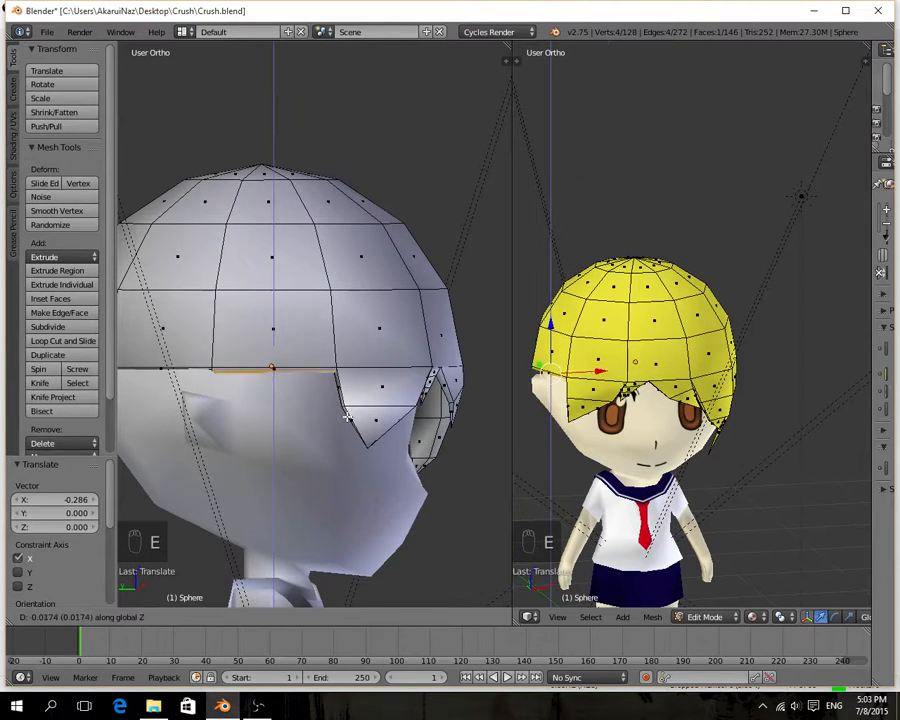
{"action": "left_click", "coordinate": [354, 466]}
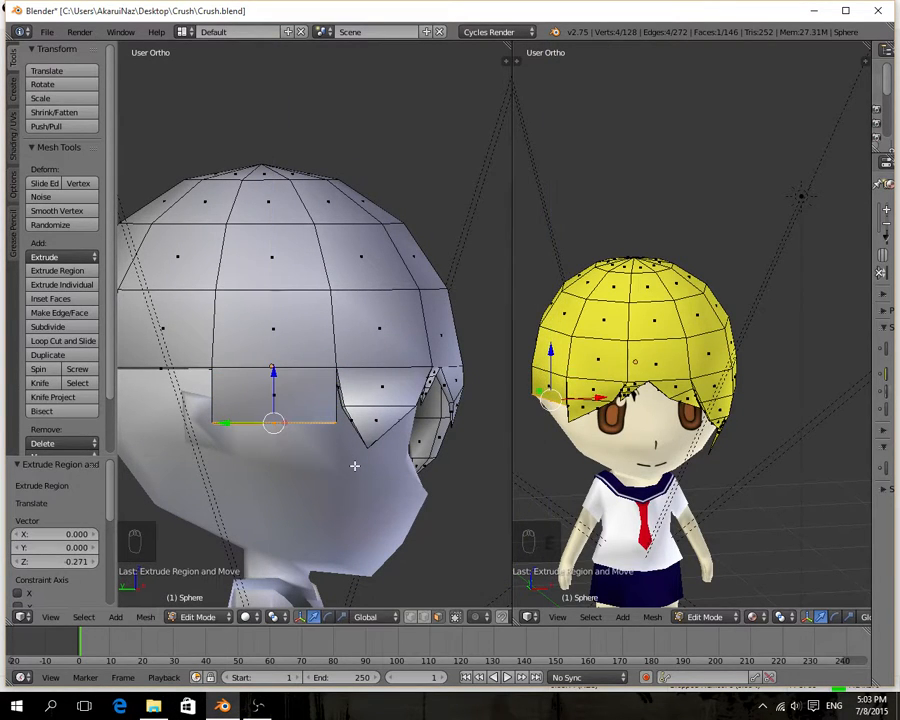
Lengthen the new side lock by extruding its bottom face twice more, -0.270 and -0.285 on Z.
{"action": "middle_click_drag", "start_coordinate": [336, 461], "coordinate": [331, 352]}
{"action": "key", "text": "e"}
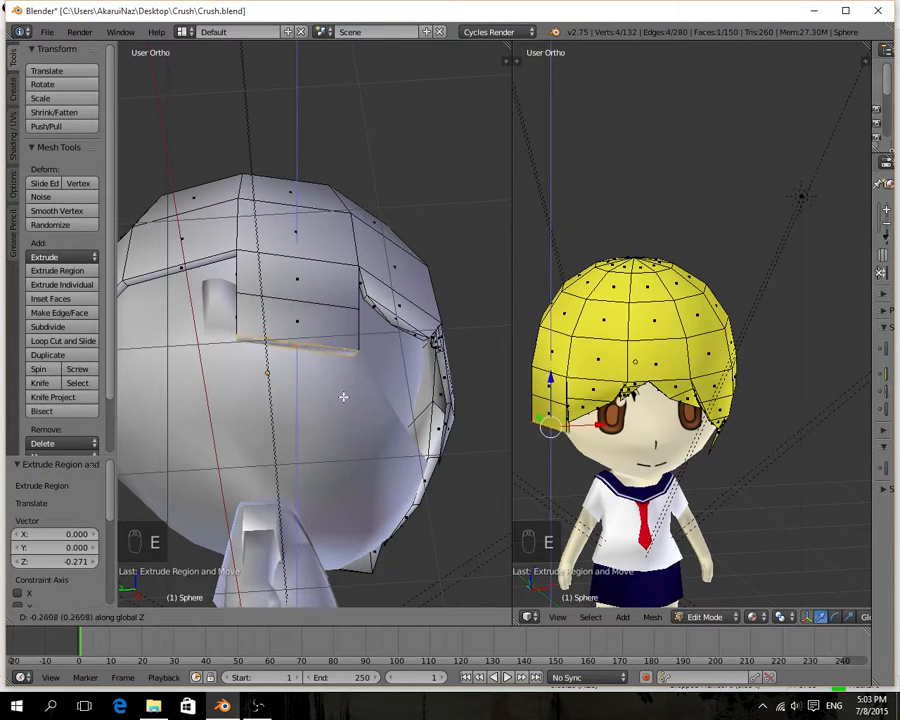
{"action": "left_click", "coordinate": [343, 397]}
{"action": "middle_click_drag", "start_coordinate": [343, 397], "coordinate": [285, 453]}
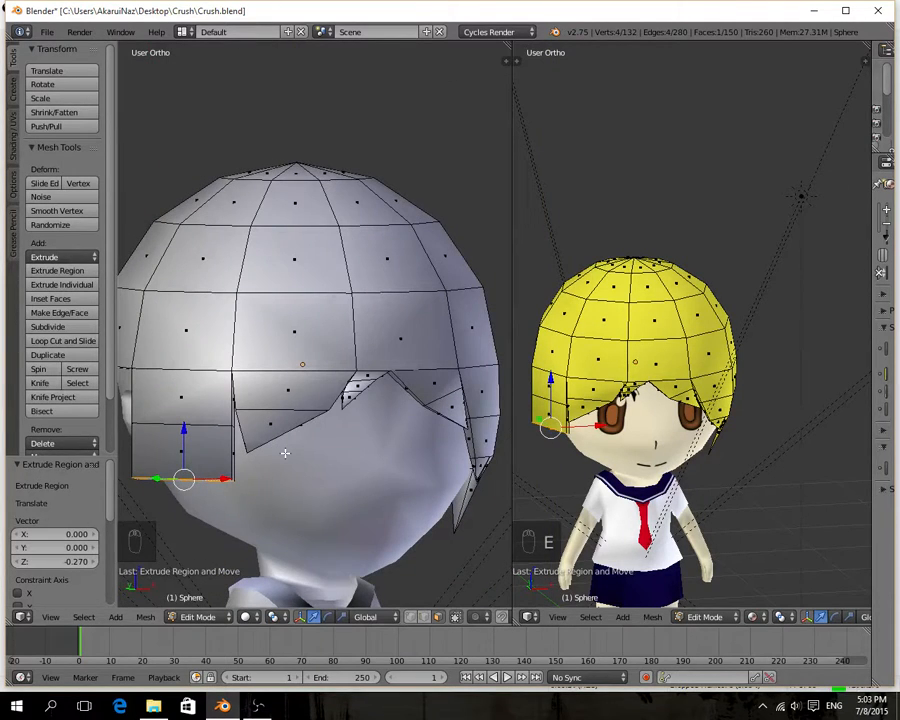
{"action": "key", "text": "KP_1"}
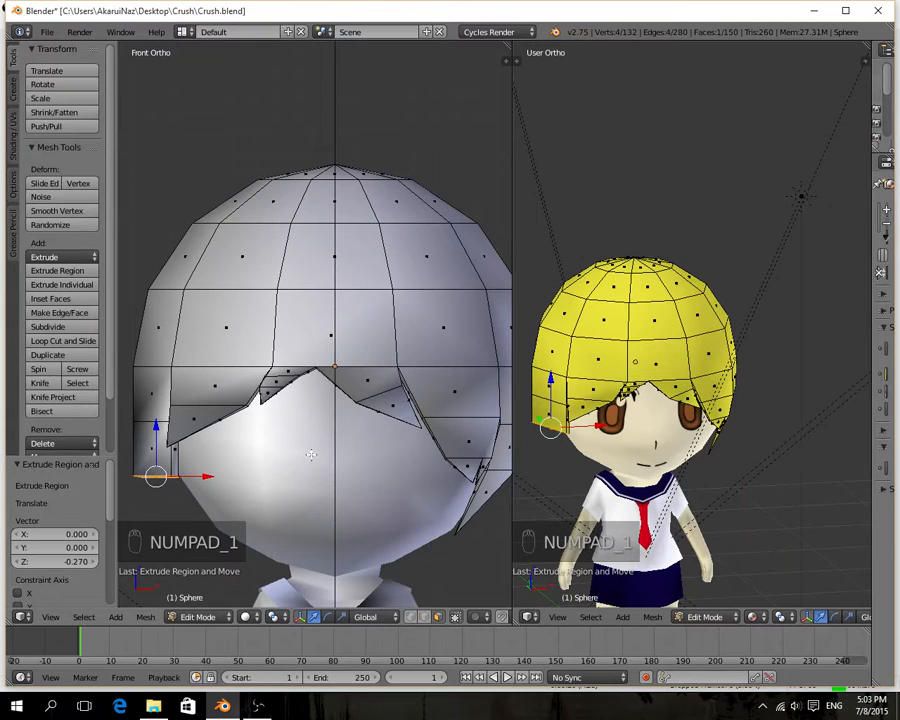
{"action": "key", "text": "e"}
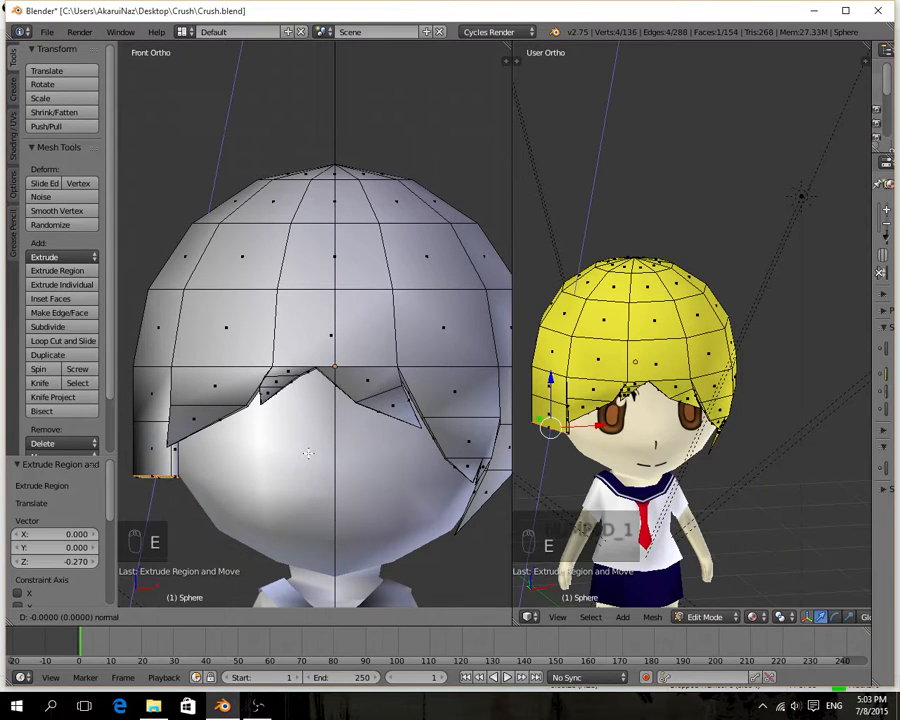
{"action": "key", "text": "z"}
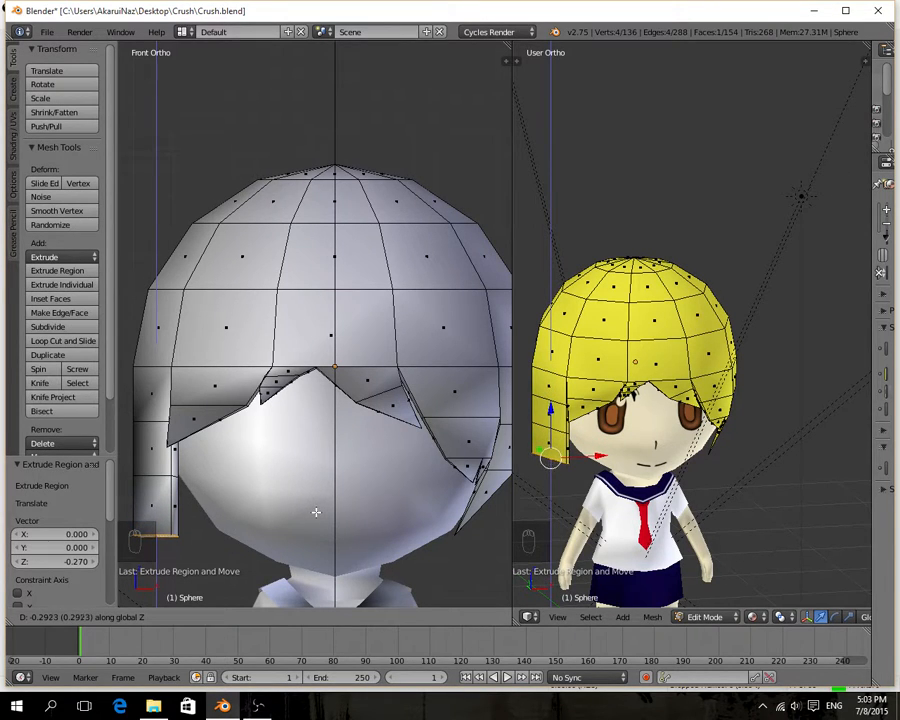
{"action": "left_click", "coordinate": [316, 511]}
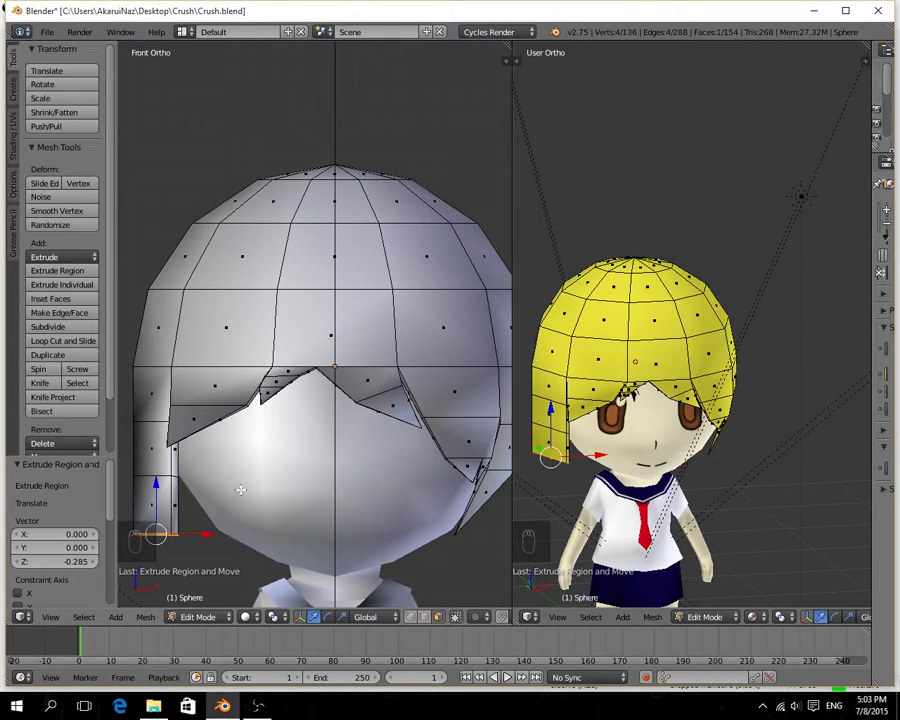
Select the edge loop above the new side lock's lowest section and move it -0.017 on Z.
{"action": "middle_click_drag", "start_coordinate": [226, 490], "coordinate": [217, 455], "text": "shift"}
{"action": "scroll", "coordinate": [205, 426], "scroll_direction": "down", "scroll_amount": 1}
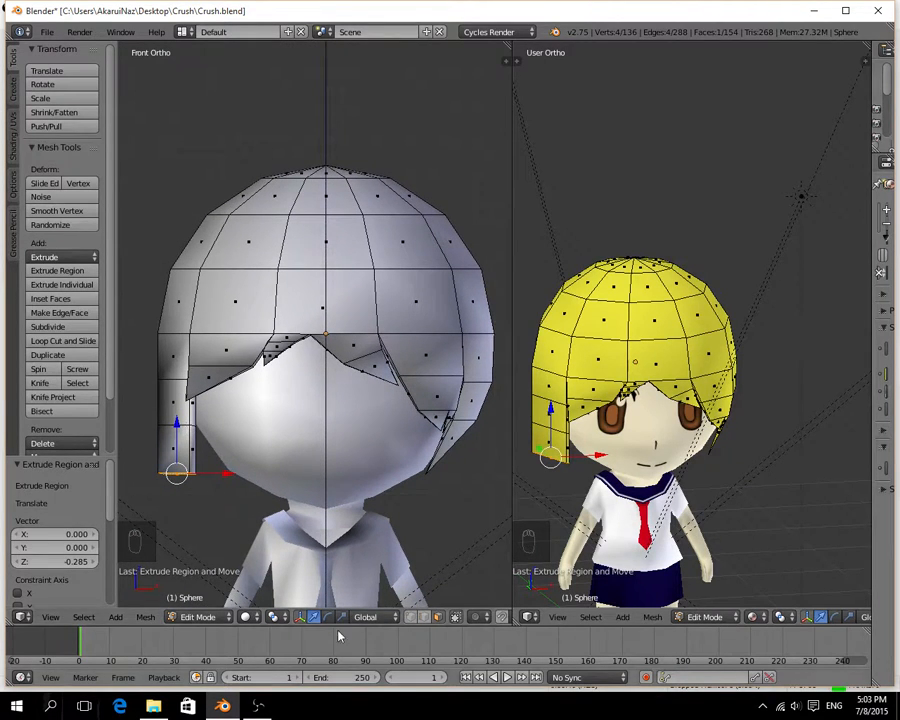
{"action": "left_click", "coordinate": [425, 619]}
{"action": "right_click", "coordinate": [174, 424]}
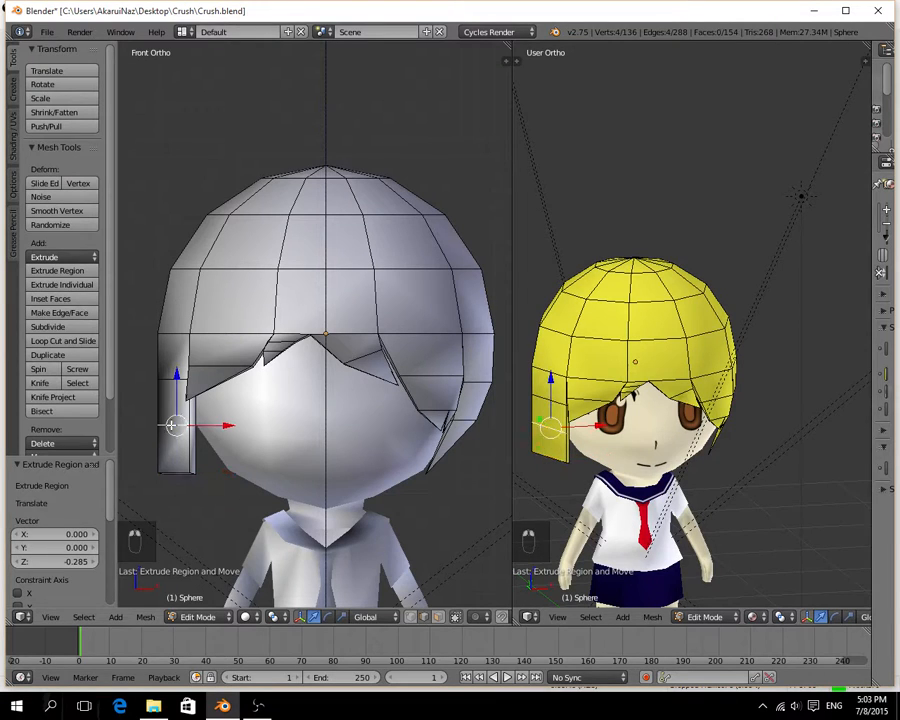
{"action": "left_click_drag", "start_coordinate": [177, 389], "coordinate": [176, 386]}
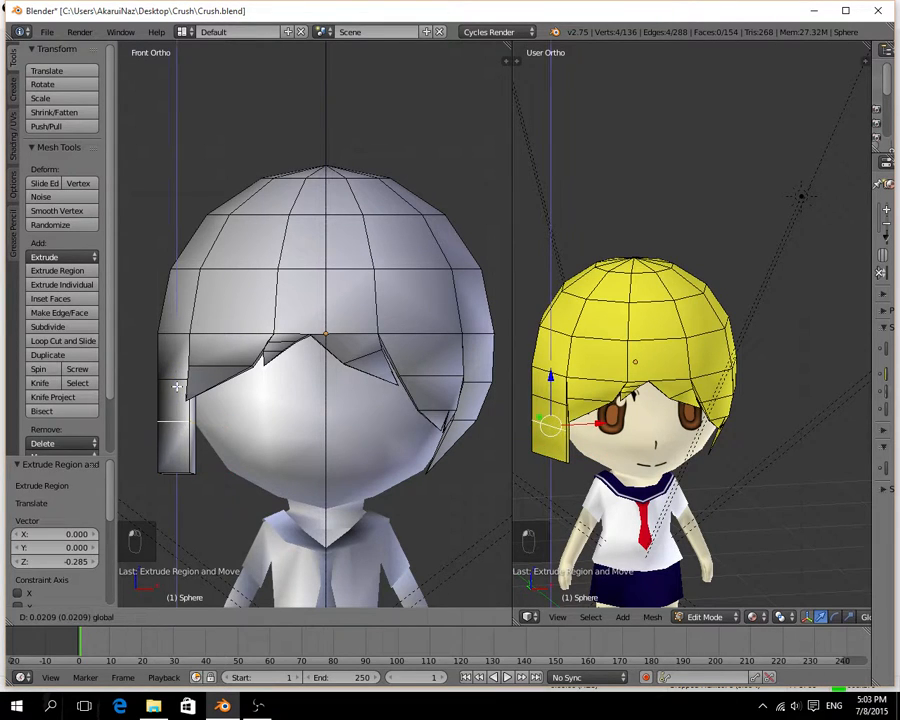
{"action": "left_click", "coordinate": [177, 391]}
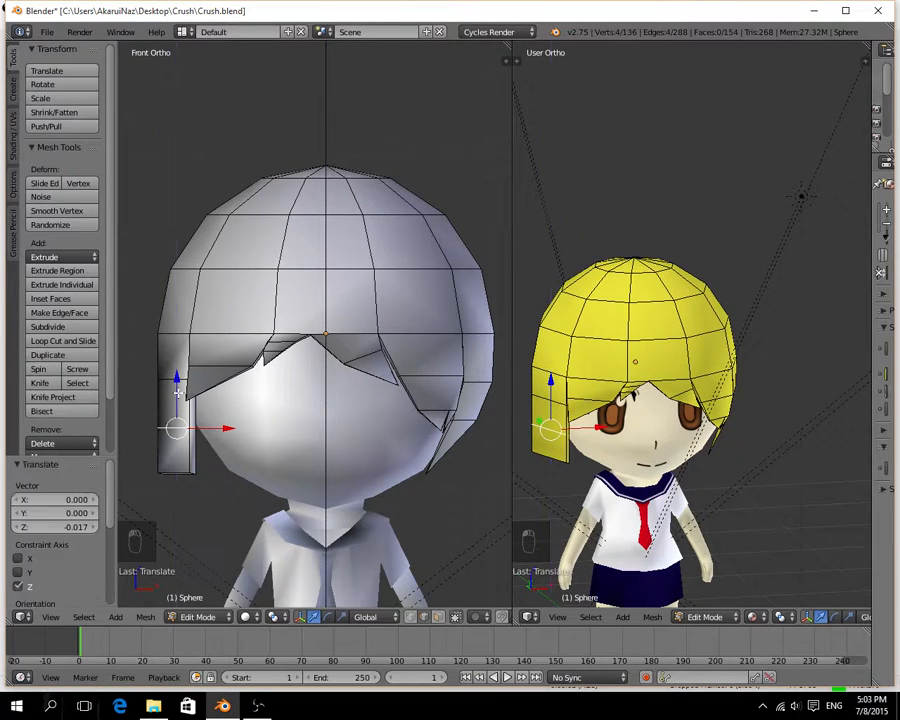
Merge the bottom face of the new side lock at its center into a single pointed tip.
{"action": "right_click", "coordinate": [176, 472]}
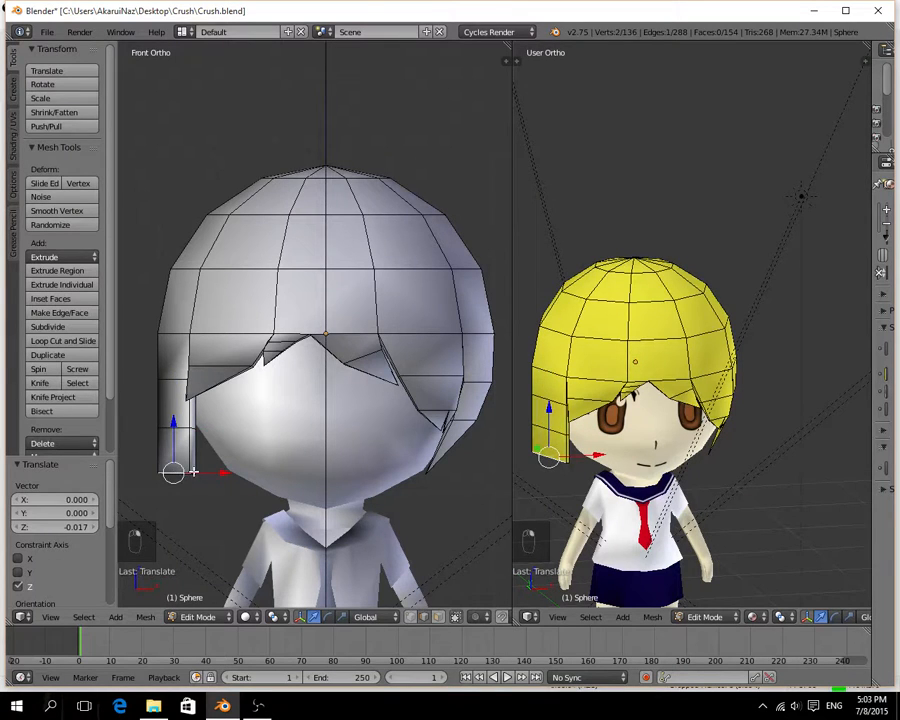
{"action": "right_click", "coordinate": [193, 471]}
{"action": "right_click", "coordinate": [184, 472]}
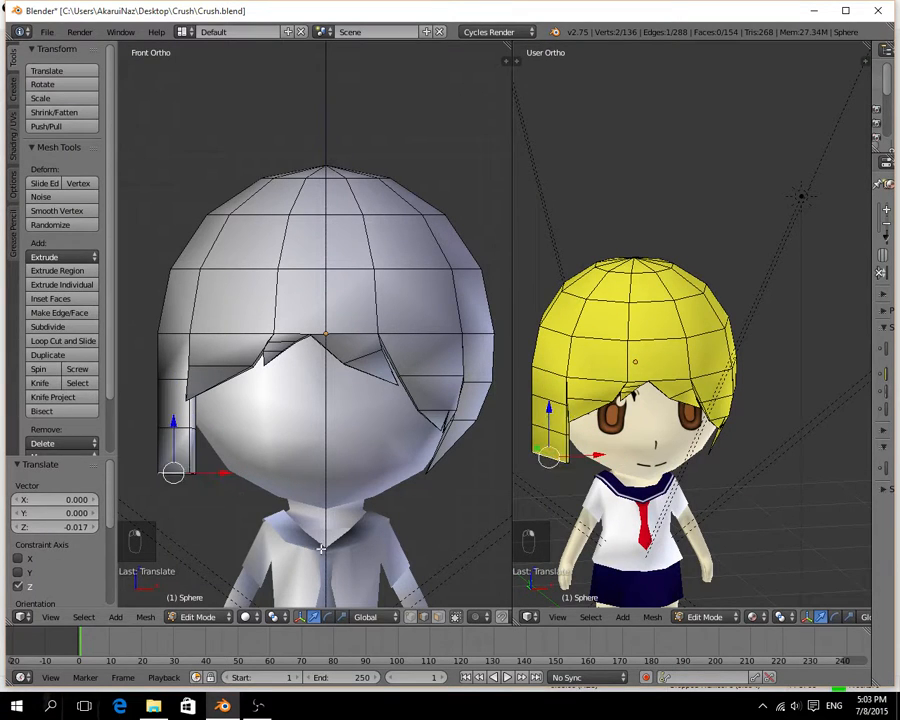
{"action": "left_click", "coordinate": [437, 616]}
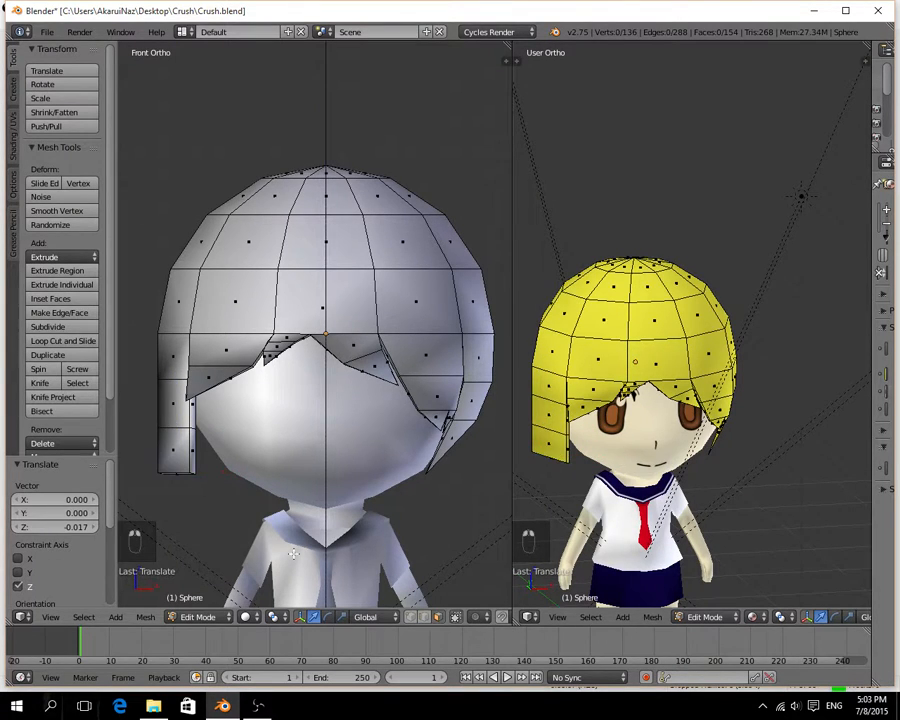
{"action": "right_click", "coordinate": [176, 473]}
{"action": "key", "text": "alt+m"}
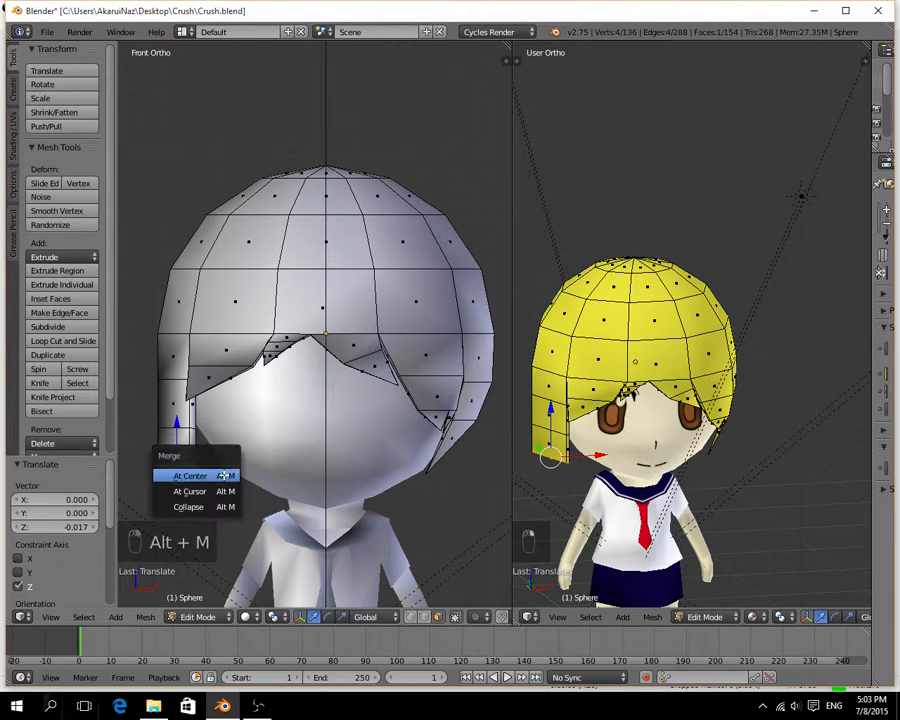
{"action": "left_click", "coordinate": [223, 475]}
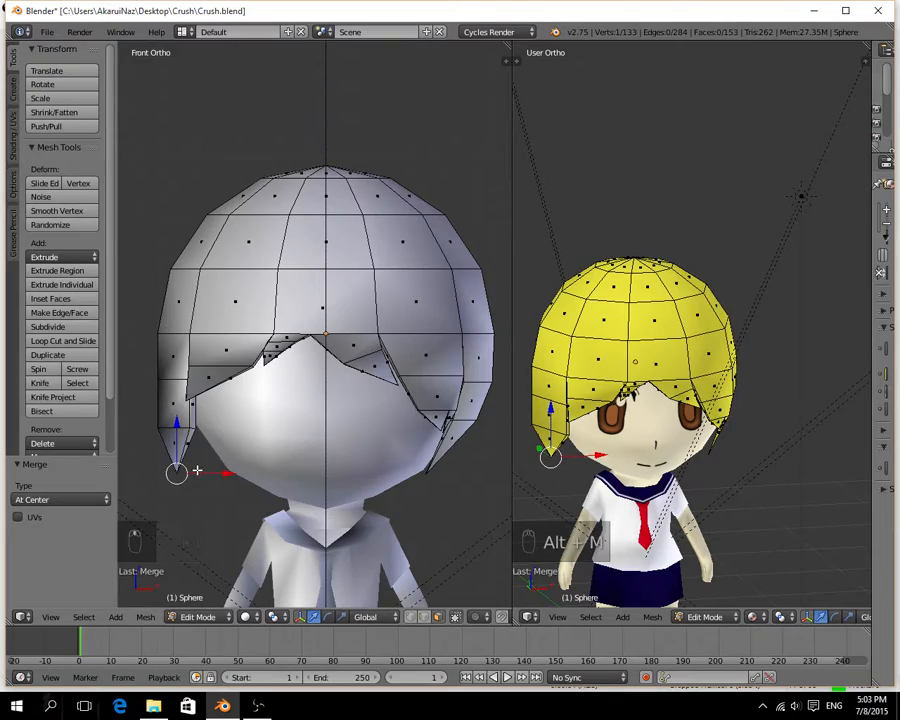
Select the side lock's lower rear edge, above the tip, and move it -0.060 on Y.
{"action": "middle_click_drag", "start_coordinate": [197, 470], "coordinate": [325, 418]}
{"action": "scroll", "coordinate": [422, 443], "scroll_direction": "up", "scroll_amount": 3}
{"action": "scroll", "coordinate": [326, 450], "scroll_direction": "down", "scroll_amount": 4}
{"action": "middle_click_drag", "start_coordinate": [203, 381], "coordinate": [304, 298]}
{"action": "middle_click_drag", "start_coordinate": [279, 453], "coordinate": [434, 412]}
{"action": "right_click", "coordinate": [407, 382]}
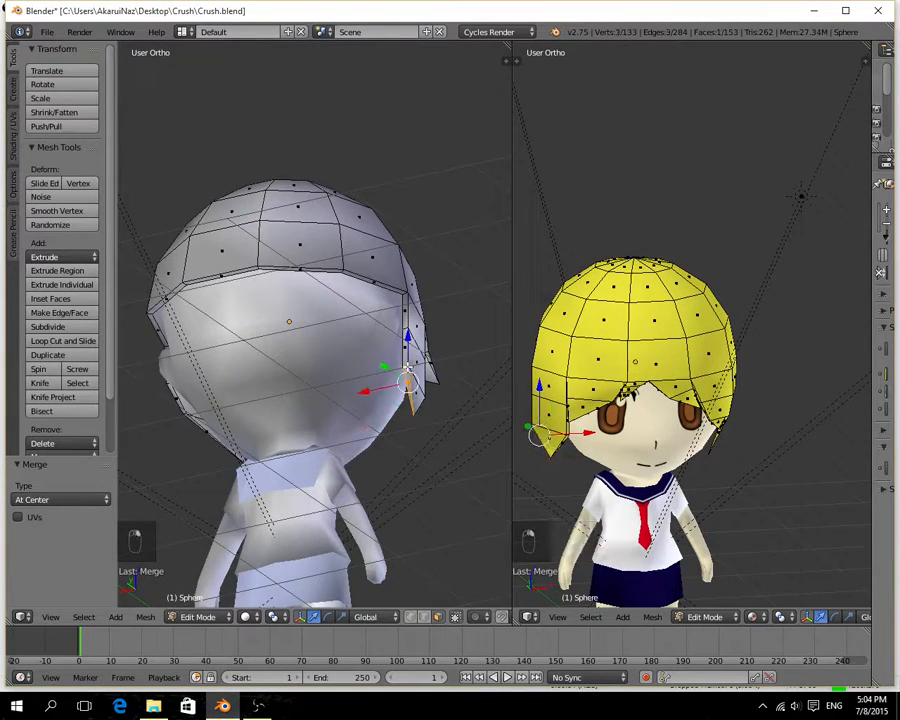
{"action": "left_click", "coordinate": [424, 617]}
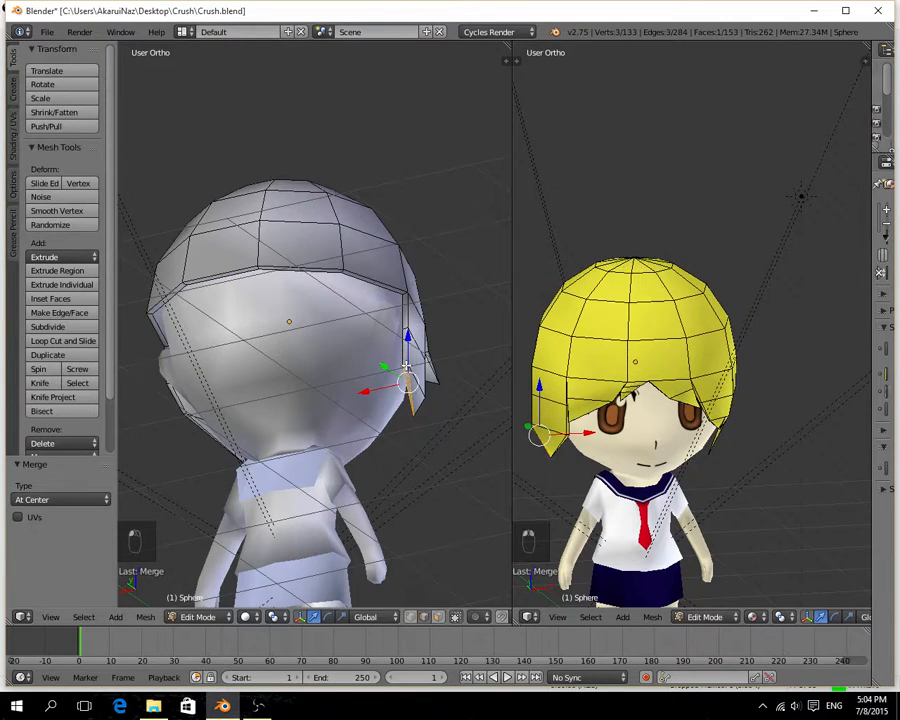
{"action": "middle_click_drag", "start_coordinate": [407, 367], "coordinate": [287, 459]}
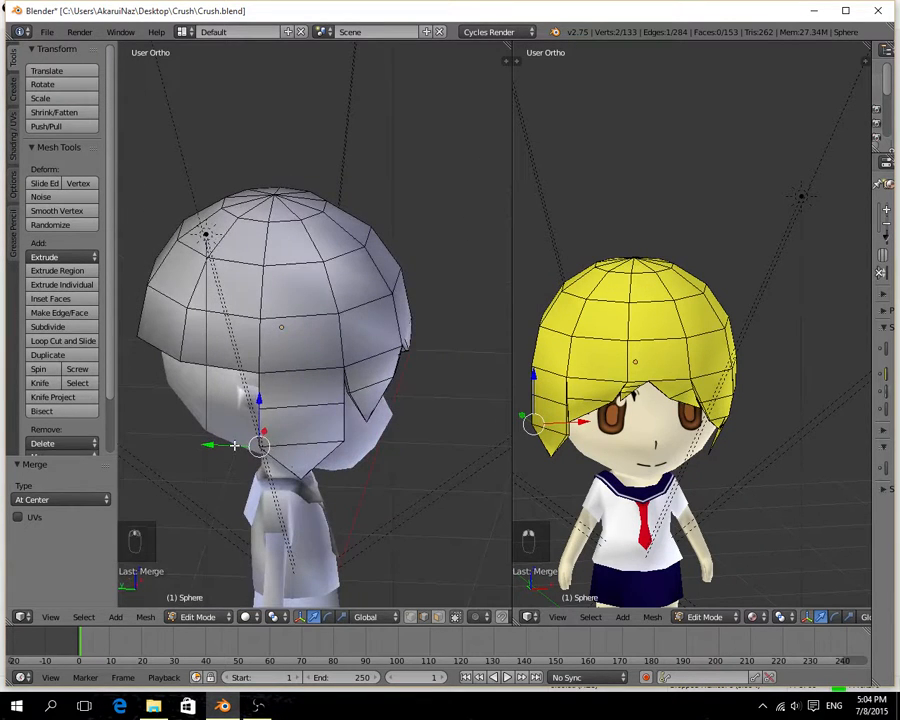
{"action": "left_click_drag", "start_coordinate": [234, 444], "coordinate": [242, 440]}
Move the side lock's upper rear edge -0.037 on Y and its lower rear edge another -0.055 on Y.
{"action": "middle_click_drag", "start_coordinate": [242, 440], "coordinate": [347, 401]}
{"action": "right_click", "coordinate": [357, 396]}
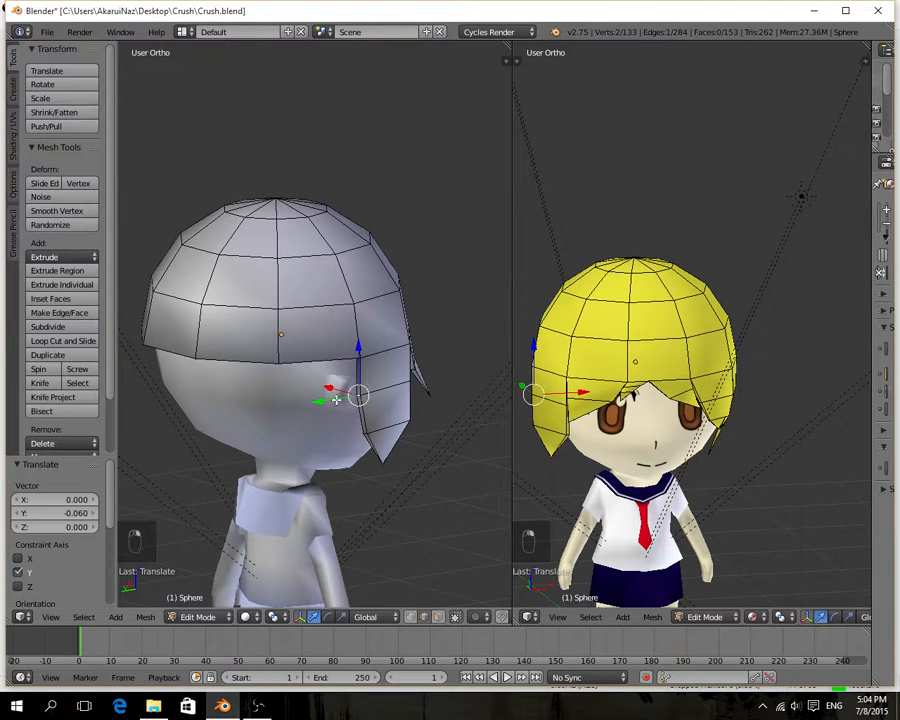
{"action": "left_click_drag", "start_coordinate": [336, 398], "coordinate": [342, 406]}
{"action": "right_click", "coordinate": [353, 434]}
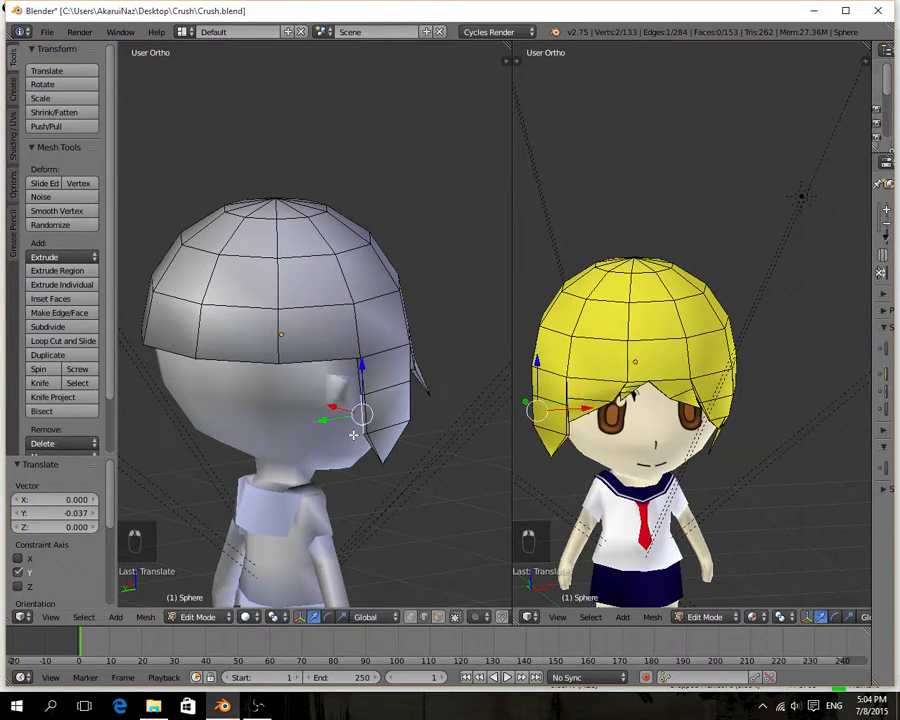
{"action": "right_click", "coordinate": [367, 440]}
{"action": "right_click", "coordinate": [366, 433]}
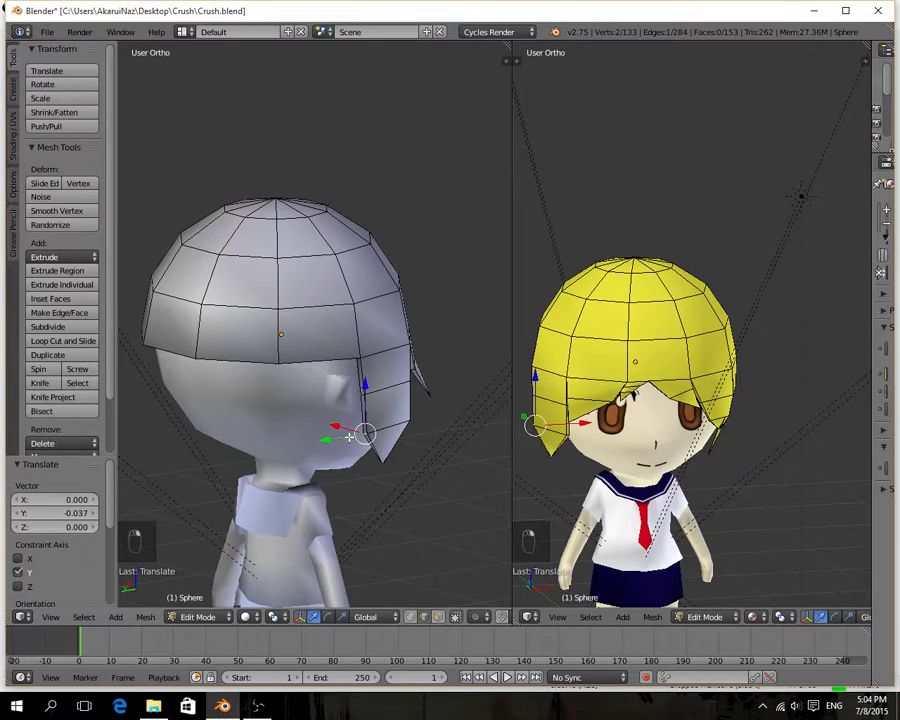
{"action": "left_click_drag", "start_coordinate": [350, 437], "coordinate": [360, 438]}
Select the side lock's tip vertex and move it -0.063 on Y.
{"action": "middle_click_drag", "start_coordinate": [399, 456], "coordinate": [363, 570]}
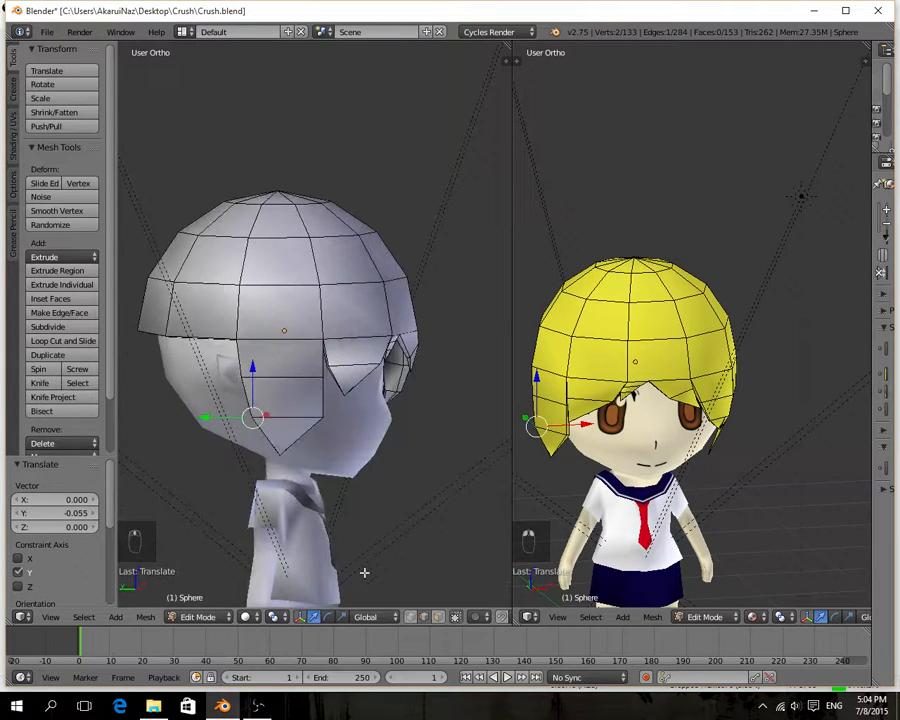
{"action": "right_click", "coordinate": [284, 456]}
{"action": "left_click_drag", "start_coordinate": [254, 454], "coordinate": [263, 454]}
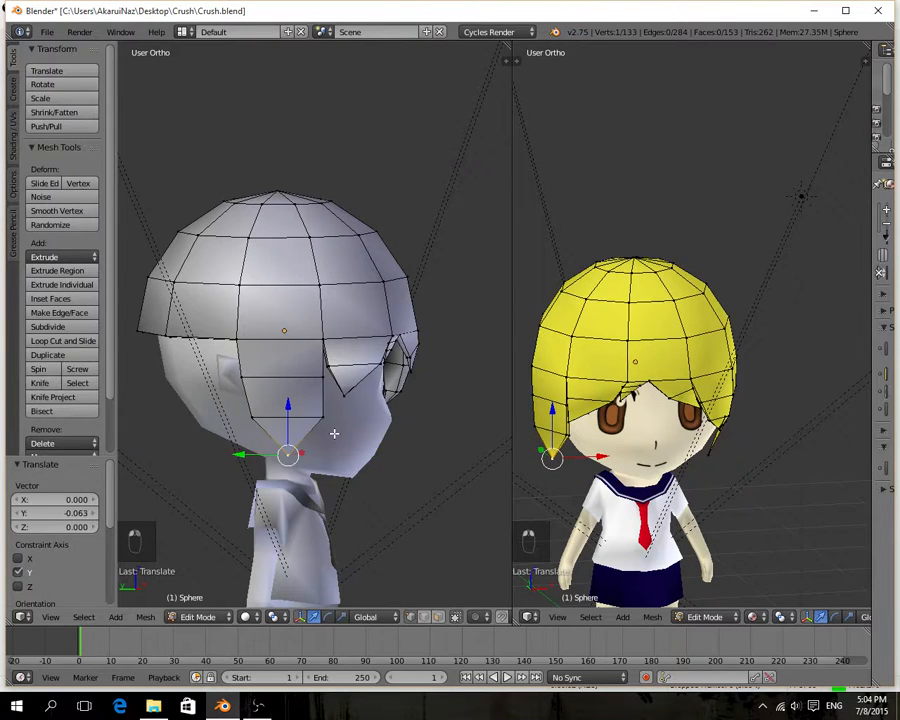
Move the side lock's lower front edge 0.061 and slightly further on Y, plus 0.017 on X.
{"action": "middle_click_drag", "start_coordinate": [358, 431], "coordinate": [370, 452]}
{"action": "scroll", "coordinate": [286, 434], "scroll_direction": "up", "scroll_amount": 3}
{"action": "left_click_drag", "start_coordinate": [372, 443], "coordinate": [341, 442]}
{"action": "middle_click_drag", "start_coordinate": [407, 434], "coordinate": [273, 357]}
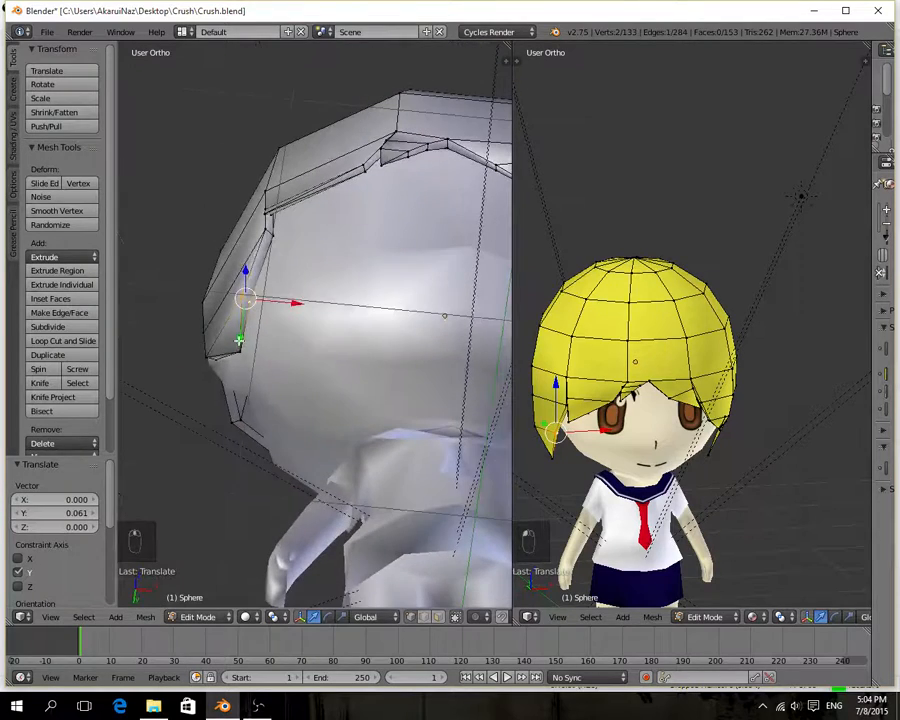
{"action": "left_click_drag", "start_coordinate": [238, 339], "coordinate": [236, 344]}
{"action": "left_click_drag", "start_coordinate": [284, 308], "coordinate": [290, 311]}
{"action": "middle_click_drag", "start_coordinate": [289, 331], "coordinate": [296, 385]}
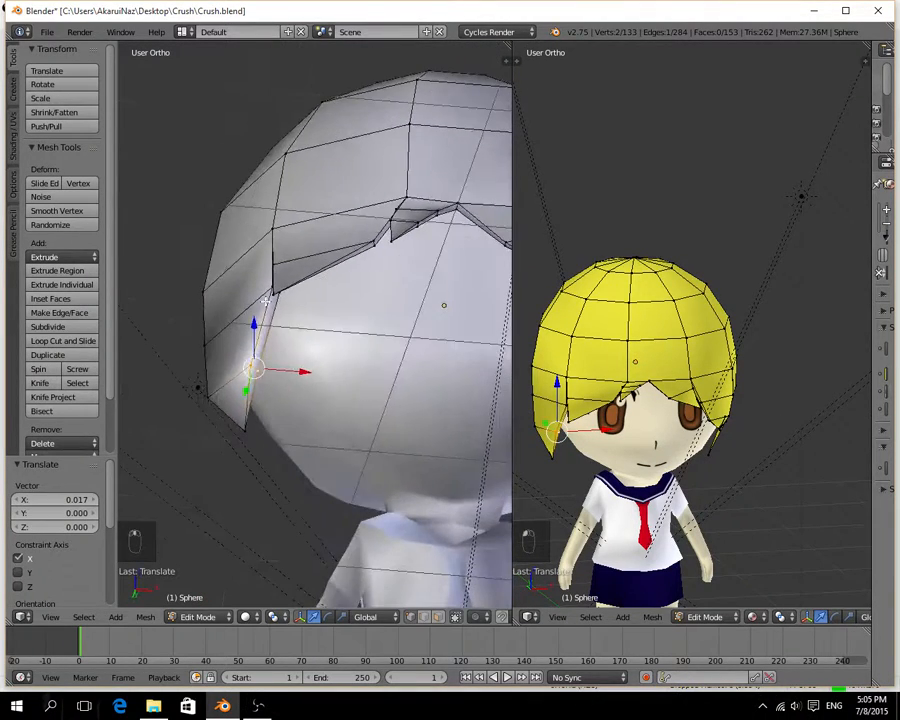
Select the side lock's upper front edge and move it backward on Y and 0.074 on X.
{"action": "middle_click_drag", "start_coordinate": [286, 330], "coordinate": [247, 260]}
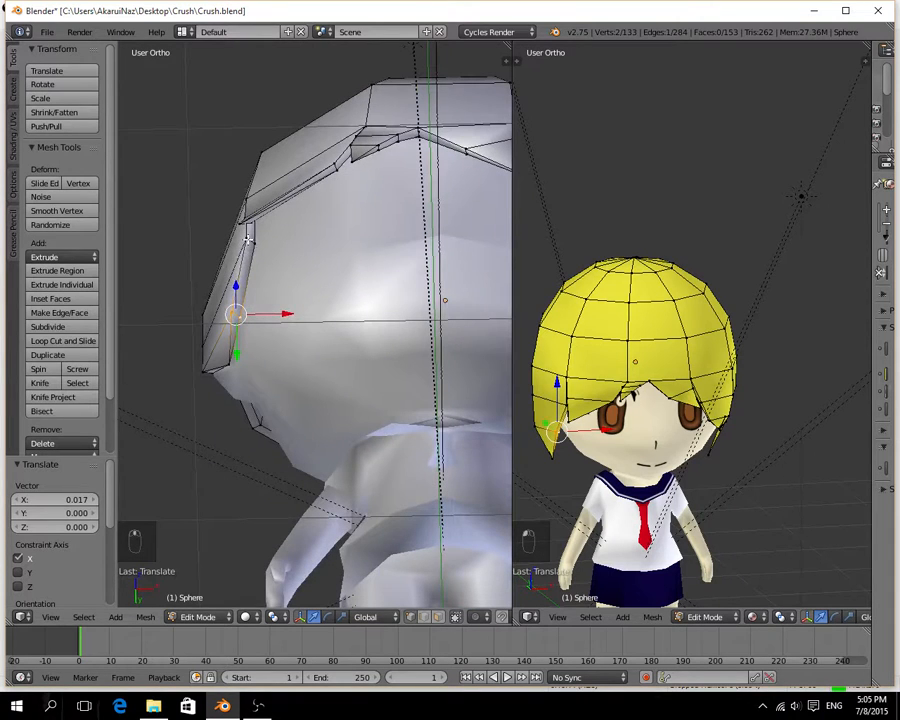
{"action": "right_click", "coordinate": [248, 239]}
{"action": "right_click", "coordinate": [252, 240], "text": "alt"}
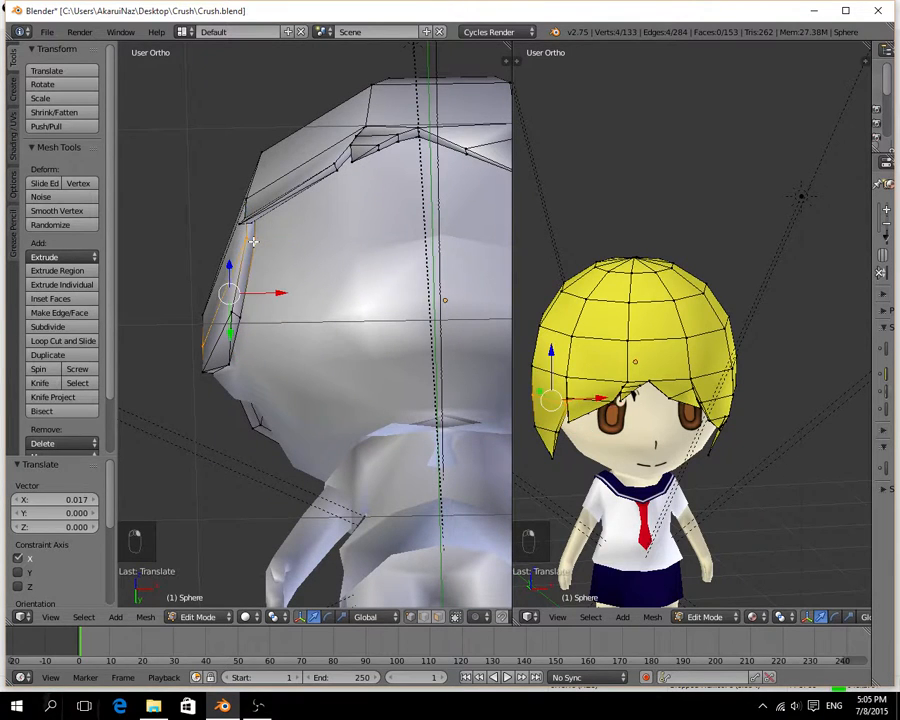
{"action": "right_click", "coordinate": [249, 240]}
{"action": "right_click", "coordinate": [256, 243], "text": "shift"}
{"action": "middle_click_drag", "start_coordinate": [263, 277], "coordinate": [360, 266]}
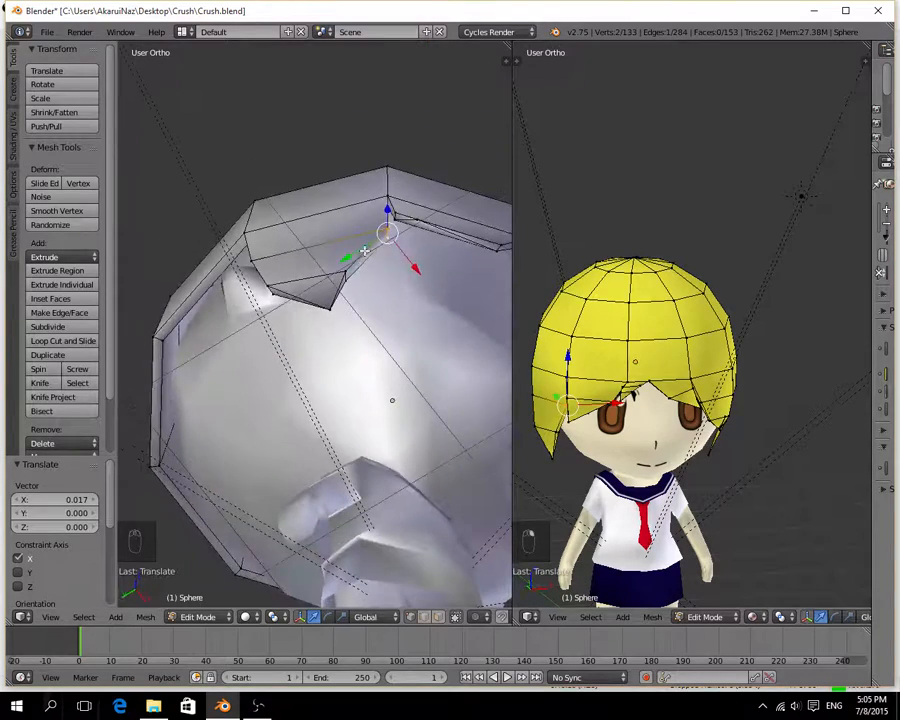
{"action": "left_click_drag", "start_coordinate": [365, 251], "coordinate": [360, 257]}
{"action": "middle_click_drag", "start_coordinate": [360, 257], "coordinate": [373, 333]}
{"action": "left_click_drag", "start_coordinate": [385, 324], "coordinate": [317, 316]}
{"action": "middle_click_drag", "start_coordinate": [370, 318], "coordinate": [342, 168]}
{"action": "left_click_drag", "start_coordinate": [269, 261], "coordinate": [288, 261]}
{"action": "middle_click_drag", "start_coordinate": [288, 264], "coordinate": [403, 386]}
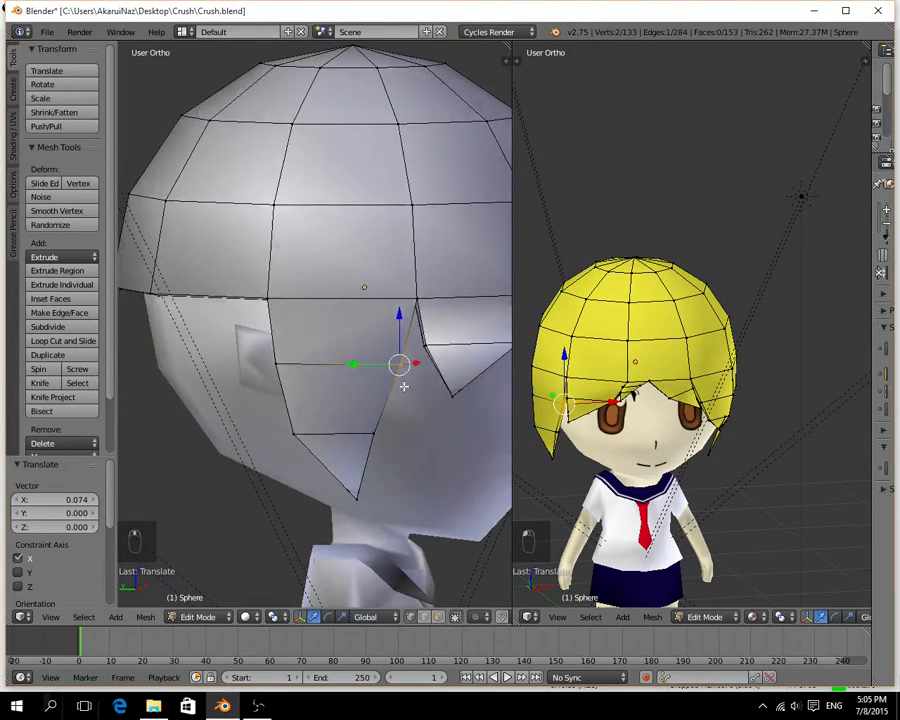
{"action": "left_click_drag", "start_coordinate": [367, 364], "coordinate": [360, 363]}
Select the side lock's lower front edge again and move it 0.027 on Y.
{"action": "middle_click_drag", "start_coordinate": [410, 388], "coordinate": [228, 428]}
{"action": "key", "text": "g"}
{"action": "key", "text": "y"}
{"action": "left_click", "coordinate": [346, 386]}
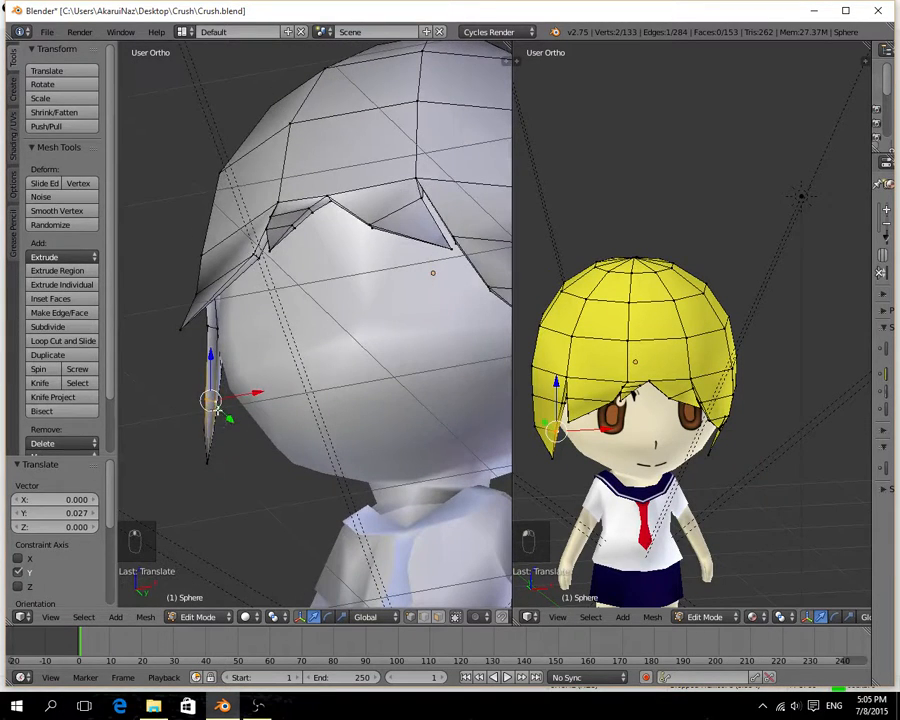
Move the side lock's lower edge loop 0.032 on X and its tip vertex 0.099 on X.
{"action": "right_click", "coordinate": [213, 404], "text": "shift"}
{"action": "key", "text": "g"}
{"action": "key", "text": "x"}
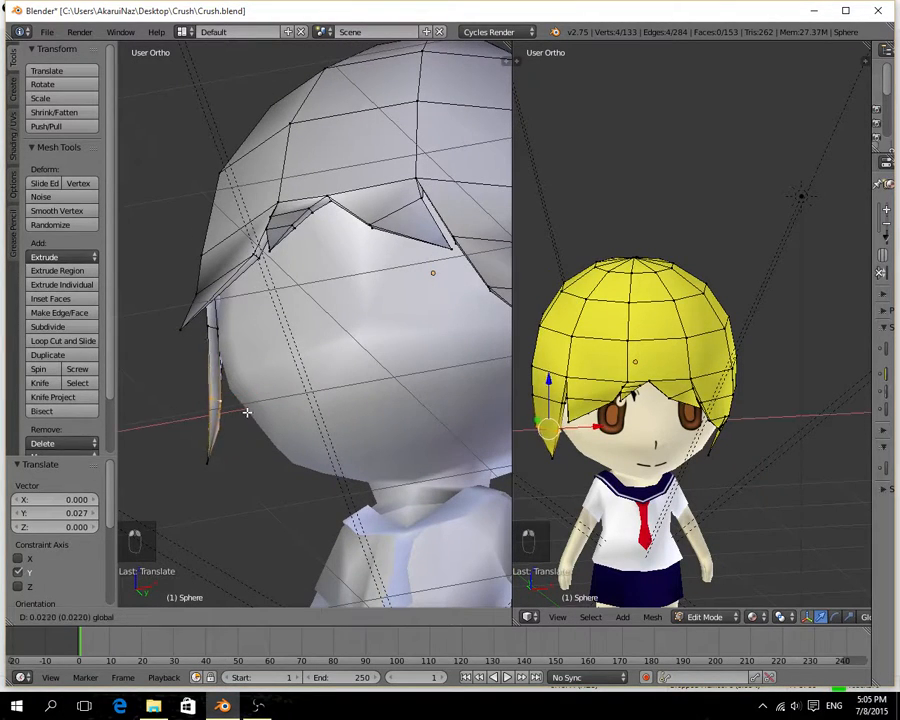
{"action": "left_click", "coordinate": [249, 411]}
{"action": "right_click", "coordinate": [209, 461]}
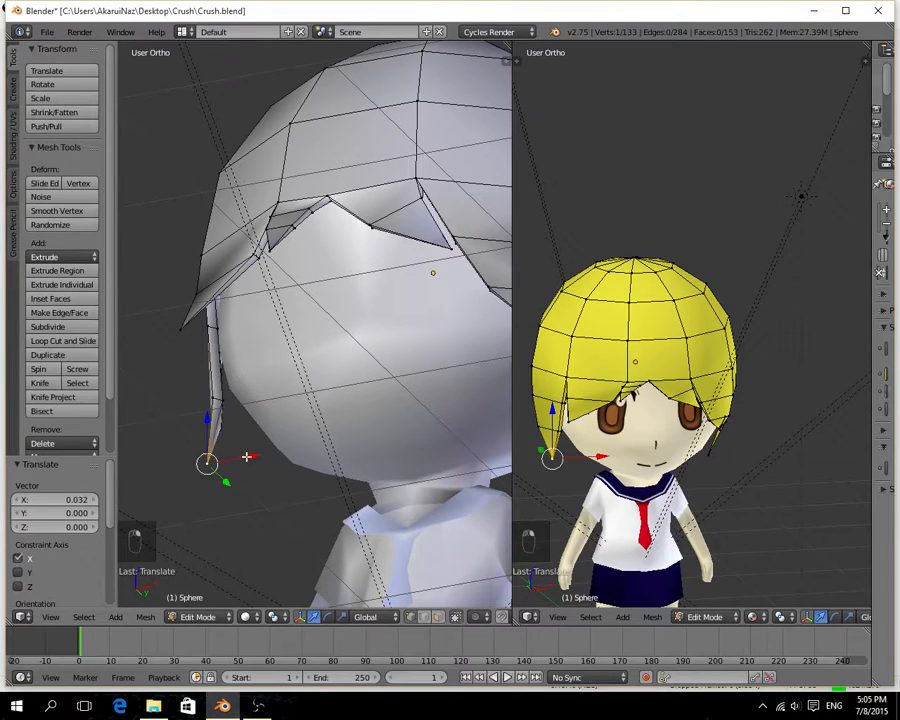
{"action": "key", "text": "g"}
{"action": "key", "text": "x"}
{"action": "left_click", "coordinate": [265, 448]}
Select the middle edge loop of the fringe spike beside the side lock and move it -0.038 on X and 0.050 on Y.
{"action": "middle_click_drag", "start_coordinate": [225, 483], "coordinate": [446, 352]}
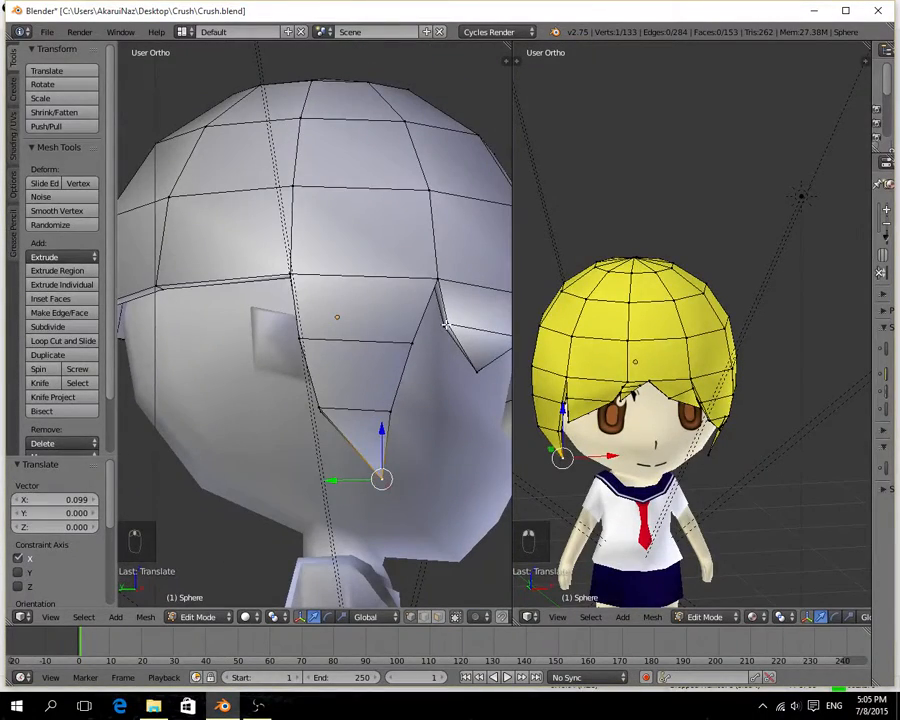
{"action": "right_click", "coordinate": [446, 324]}
{"action": "right_click", "coordinate": [470, 327], "text": "alt"}
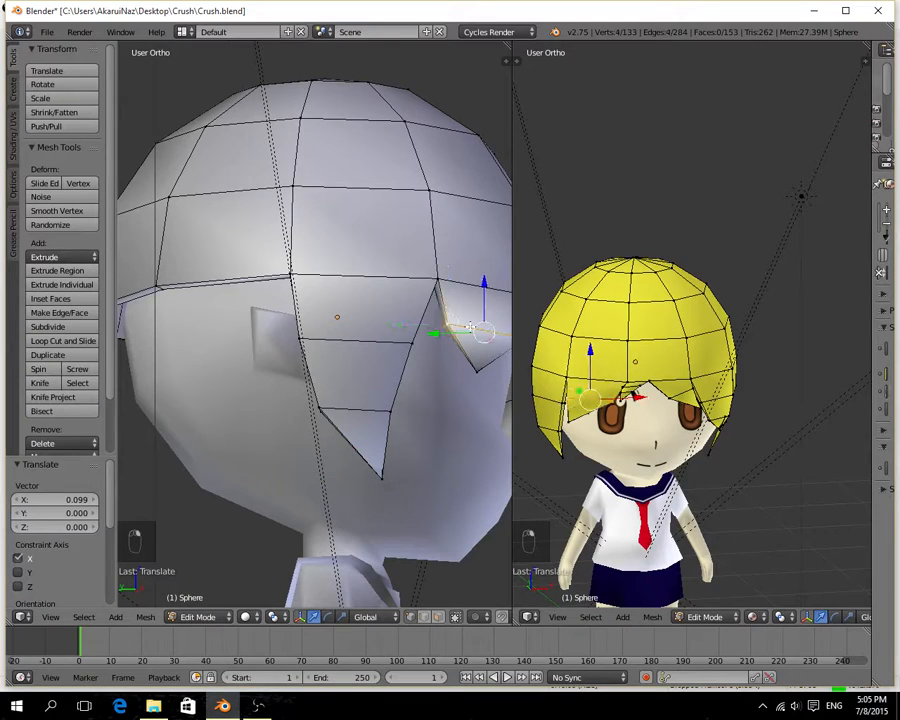
{"action": "middle_click_drag", "start_coordinate": [468, 329], "coordinate": [418, 267]}
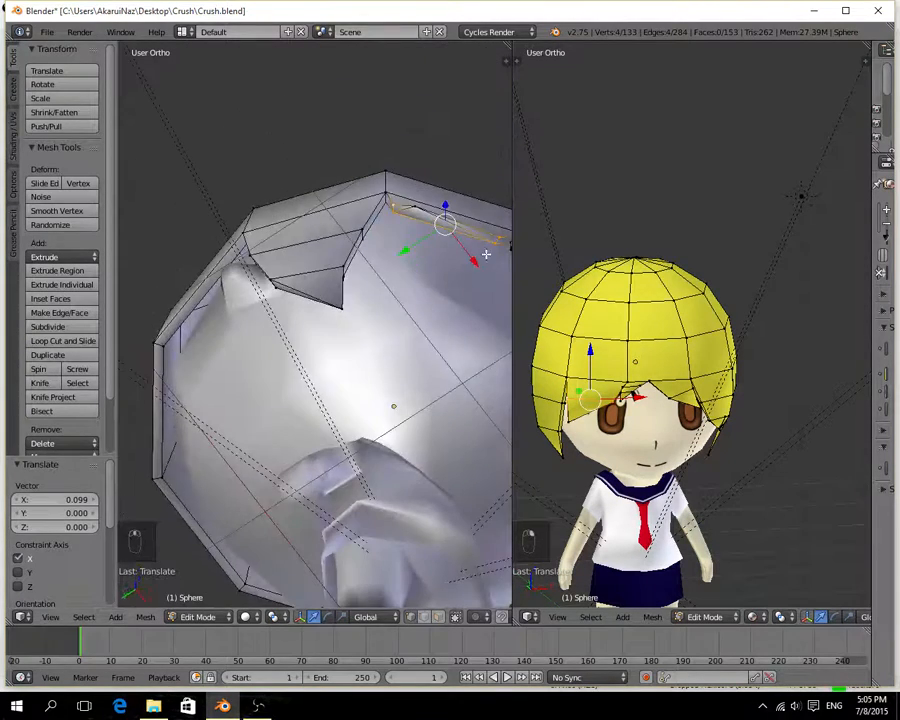
{"action": "left_click_drag", "start_coordinate": [473, 263], "coordinate": [466, 256]}
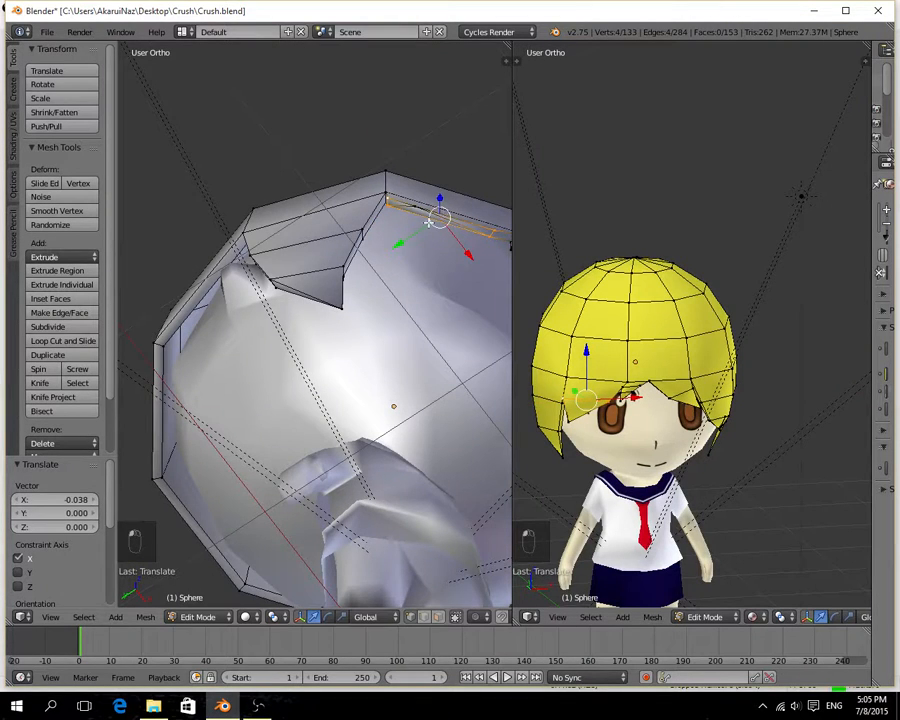
{"action": "left_click_drag", "start_coordinate": [428, 222], "coordinate": [413, 235]}
Shift the fringe spike's middle edge loop another 0.075 on Y and 0.054 on X.
{"action": "middle_click_drag", "start_coordinate": [402, 249], "coordinate": [139, 391]}
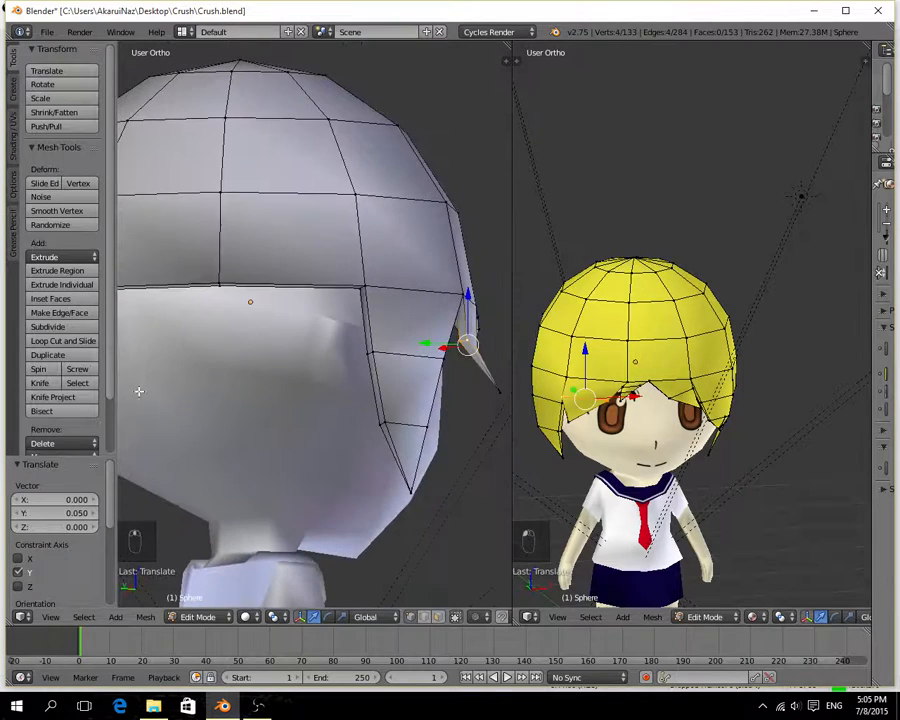
{"action": "left_click_drag", "start_coordinate": [430, 345], "coordinate": [414, 341]}
{"action": "middle_click_drag", "start_coordinate": [414, 341], "coordinate": [208, 377]}
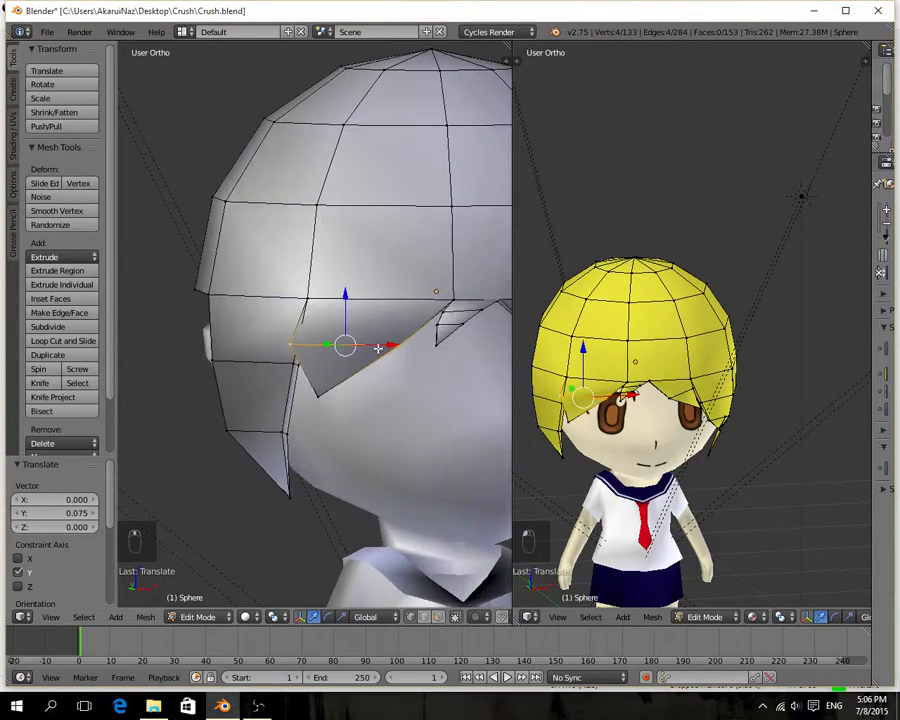
{"action": "left_click_drag", "start_coordinate": [378, 347], "coordinate": [393, 346]}
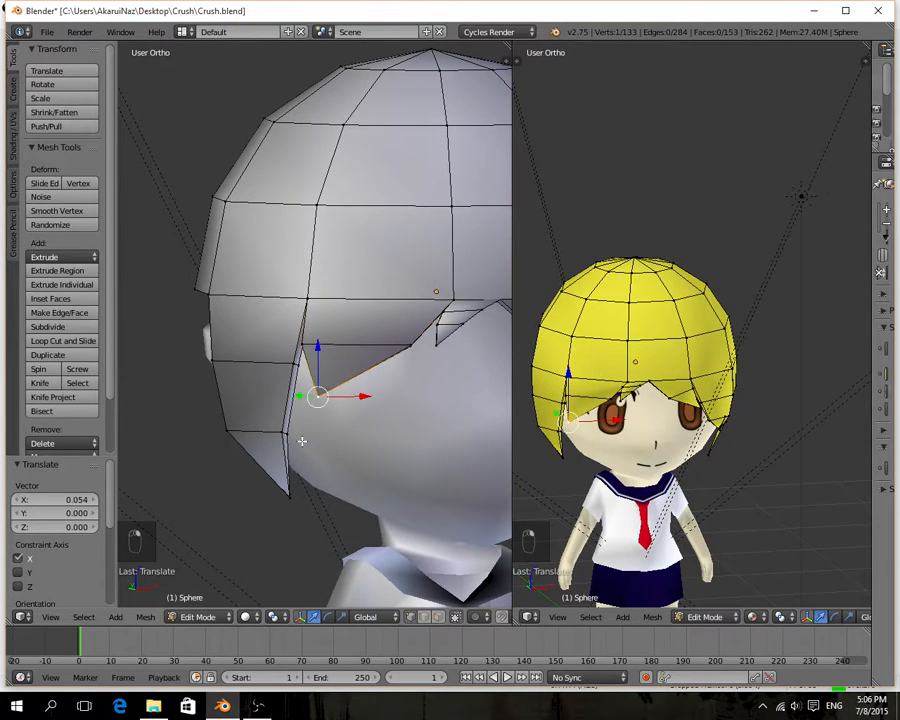
Move the fringe spike's tip vertex 0.295 on Y, nudge it slightly on X, and shift it -0.015 on Y.
{"action": "middle_click_drag", "start_coordinate": [301, 438], "coordinate": [423, 366]}
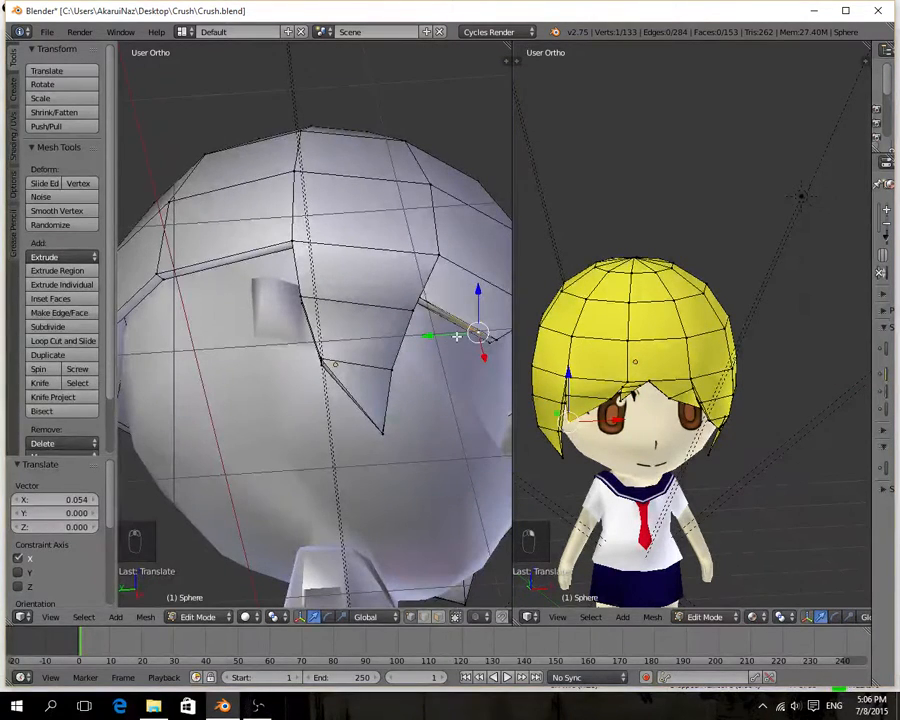
{"action": "left_click_drag", "start_coordinate": [456, 337], "coordinate": [370, 374]}
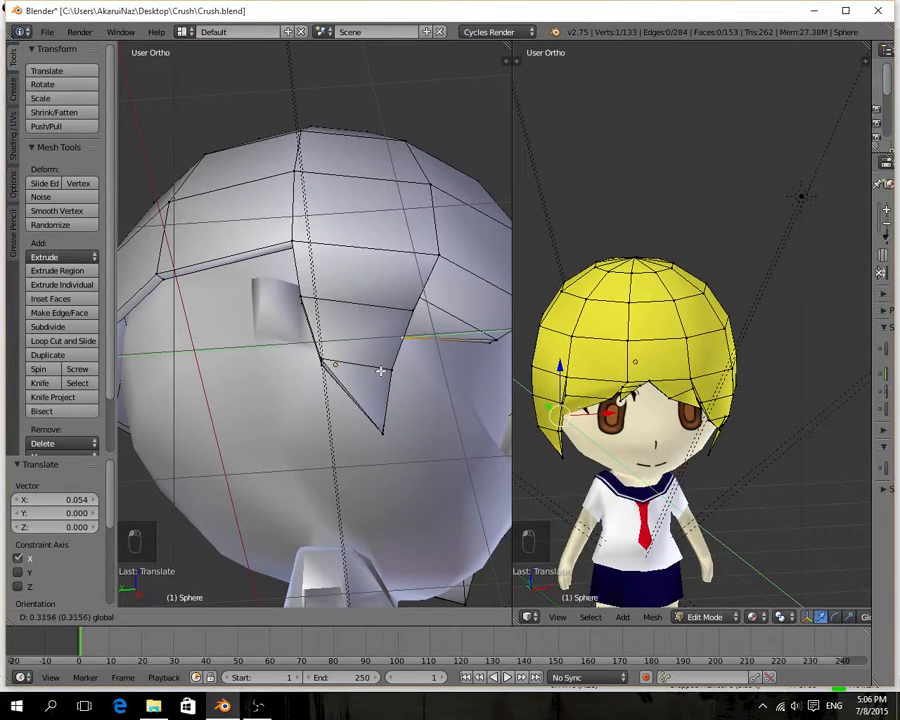
{"action": "left_click", "coordinate": [385, 369]}
{"action": "middle_click_drag", "start_coordinate": [385, 369], "coordinate": [299, 468]}
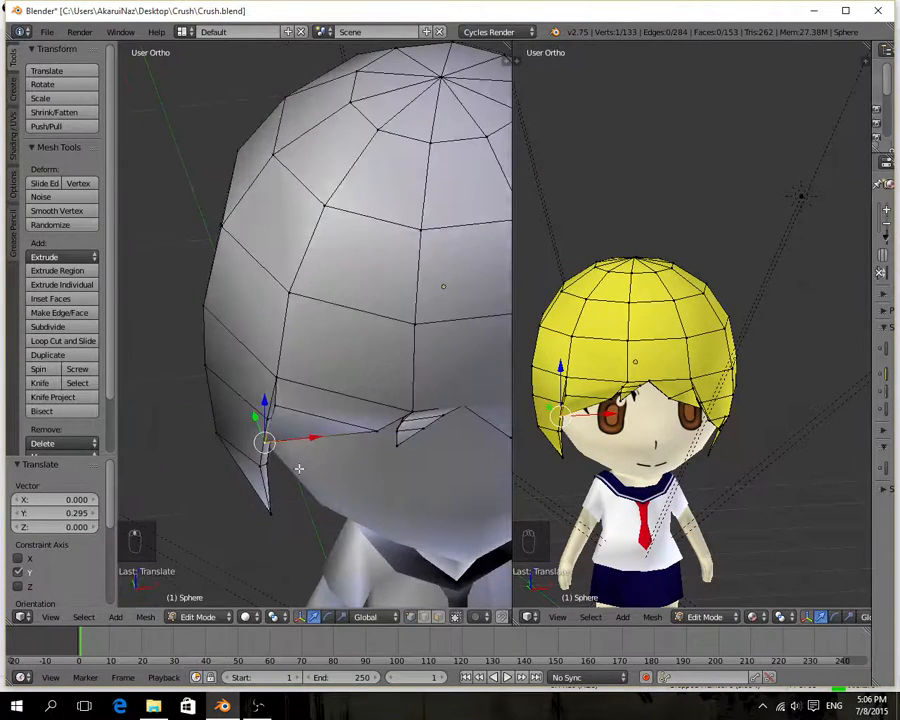
{"action": "left_click_drag", "start_coordinate": [305, 437], "coordinate": [307, 435]}
{"action": "middle_click_drag", "start_coordinate": [240, 484], "coordinate": [367, 447]}
{"action": "left_click_drag", "start_coordinate": [373, 424], "coordinate": [376, 426]}
Select the fringe spike's middle edge loop again and move it -0.048 on X.
{"action": "middle_click_drag", "start_coordinate": [376, 426], "coordinate": [223, 370]}
{"action": "right_click", "coordinate": [264, 343], "text": "alt"}
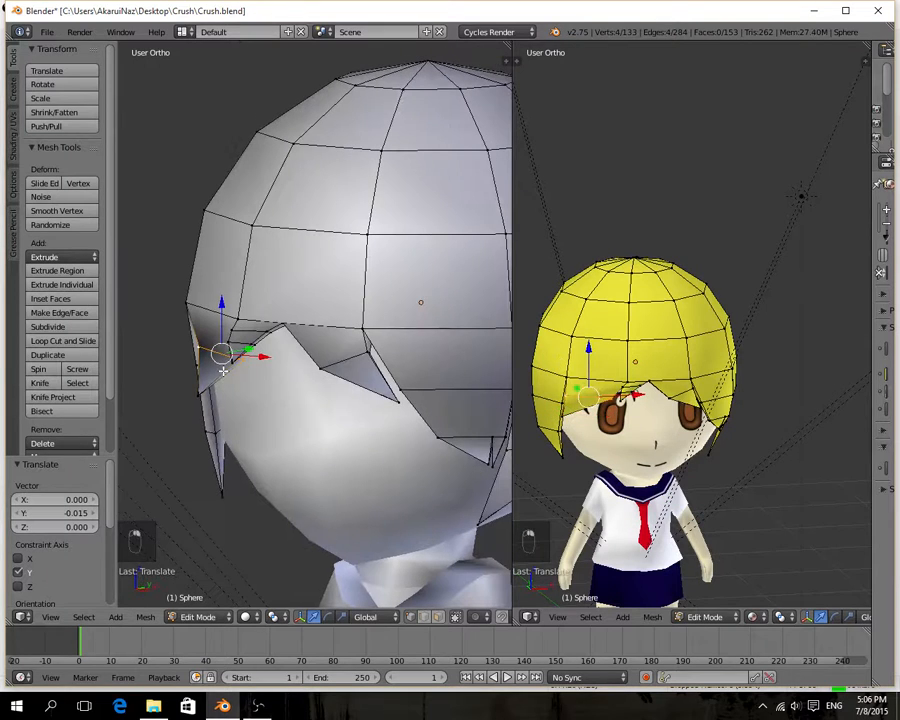
{"action": "left_click_drag", "start_coordinate": [257, 358], "coordinate": [250, 360]}
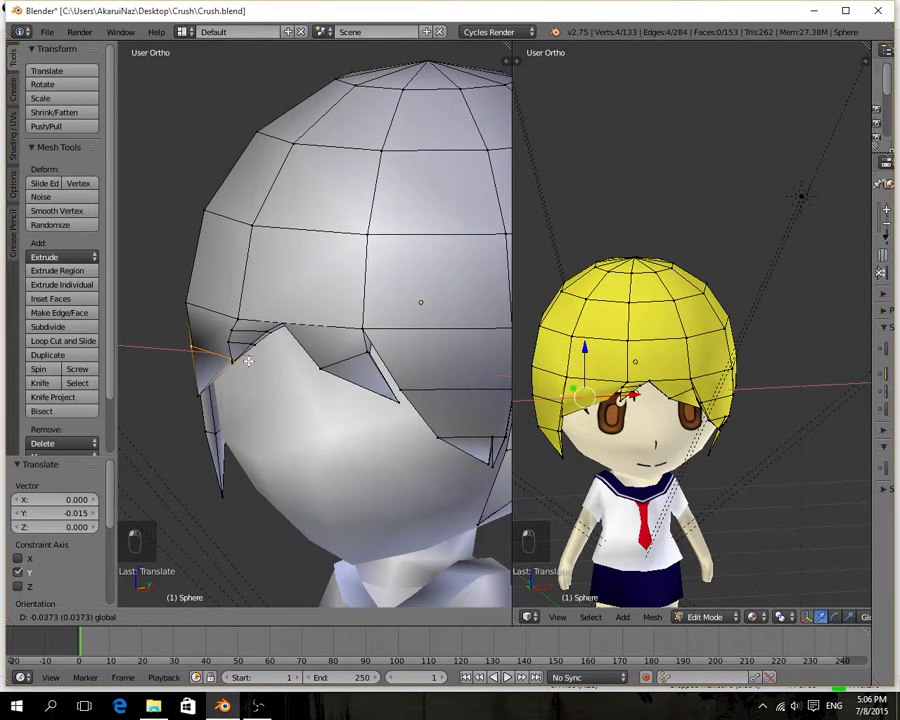
{"action": "left_click", "coordinate": [247, 362]}
Select the fringe spike's outer middle edge beside the side lock and move it -0.026 on Y.
{"action": "middle_click_drag", "start_coordinate": [191, 414], "coordinate": [383, 403]}
{"action": "right_click", "coordinate": [411, 351]}
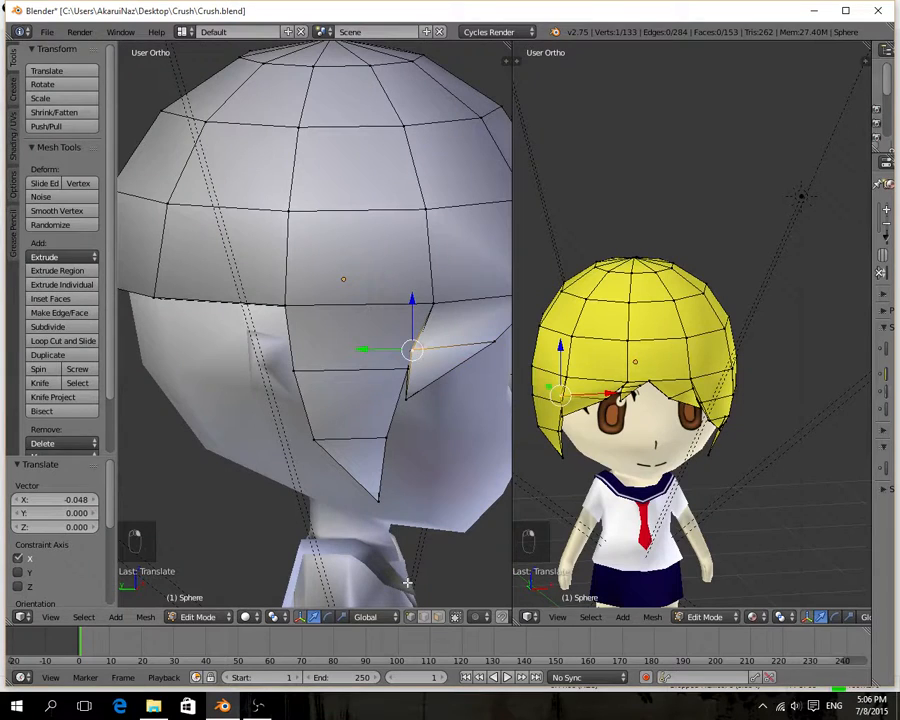
{"action": "scroll", "coordinate": [426, 402], "scroll_direction": "up", "scroll_amount": 6}
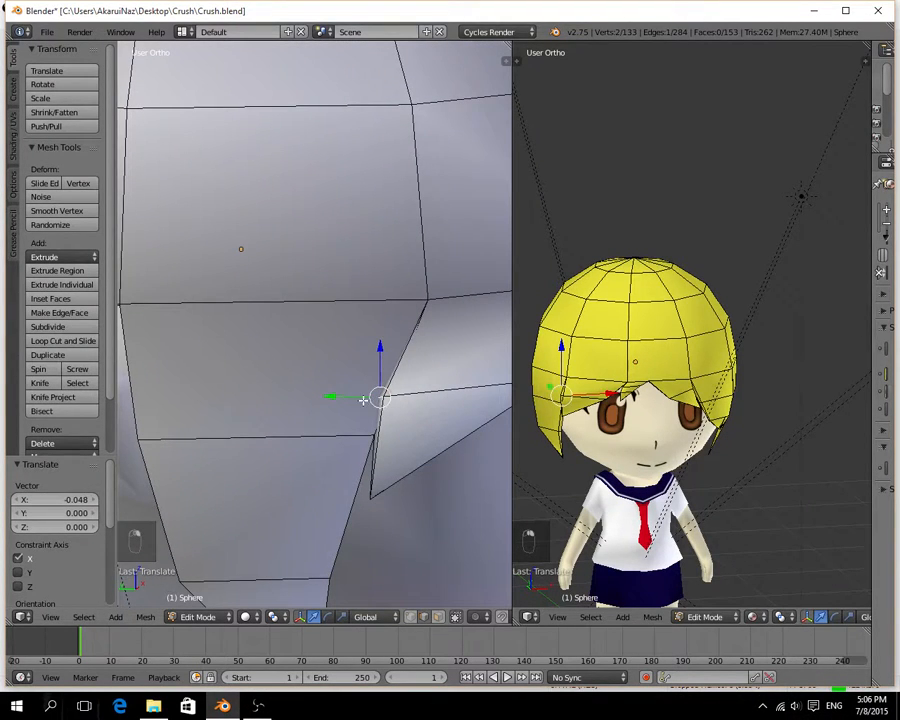
{"action": "key", "text": "g"}
{"action": "key", "text": "y"}
{"action": "left_click", "coordinate": [380, 396]}
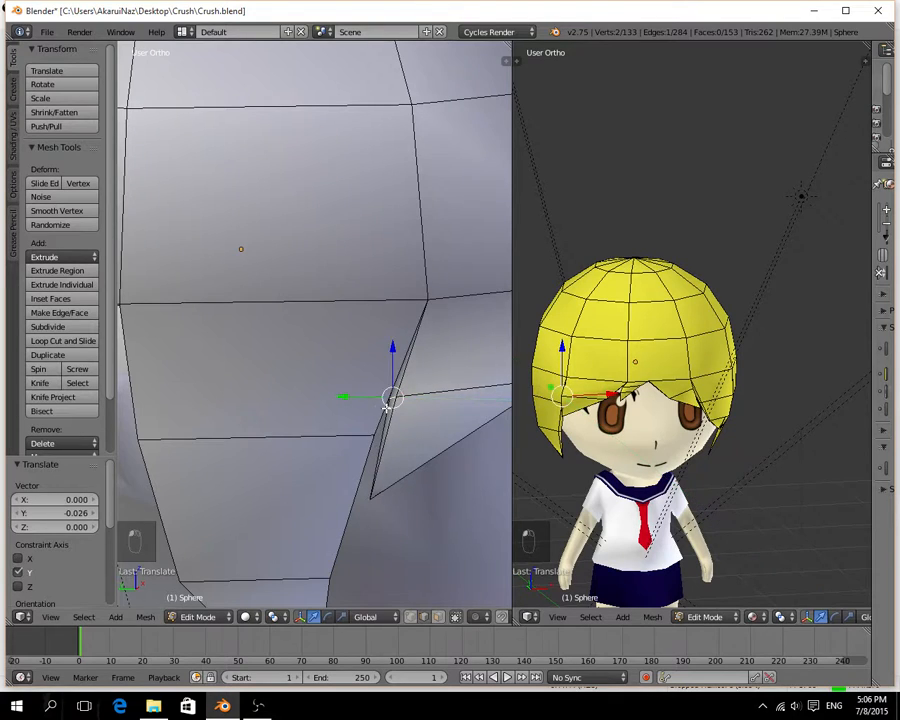
Shift the spike's outer middle edge another -0.006 on Y and 0.033 on X.
{"action": "middle_click_drag", "start_coordinate": [388, 396], "coordinate": [433, 361]}
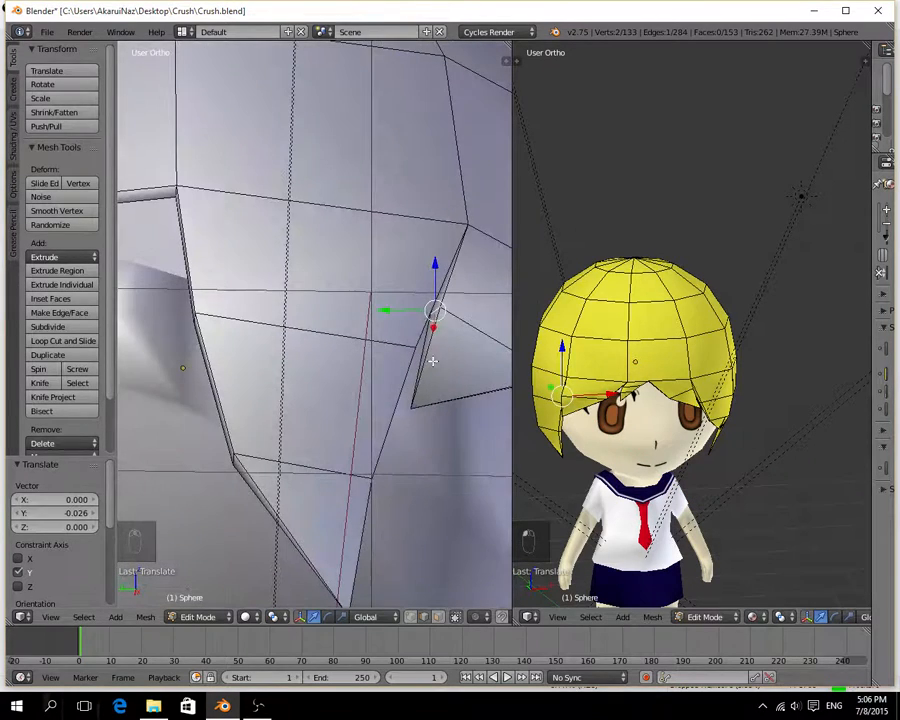
{"action": "key", "text": "g"}
{"action": "key", "text": "y"}
{"action": "left_click", "coordinate": [416, 307]}
{"action": "middle_click_drag", "start_coordinate": [416, 307], "coordinate": [438, 459]}
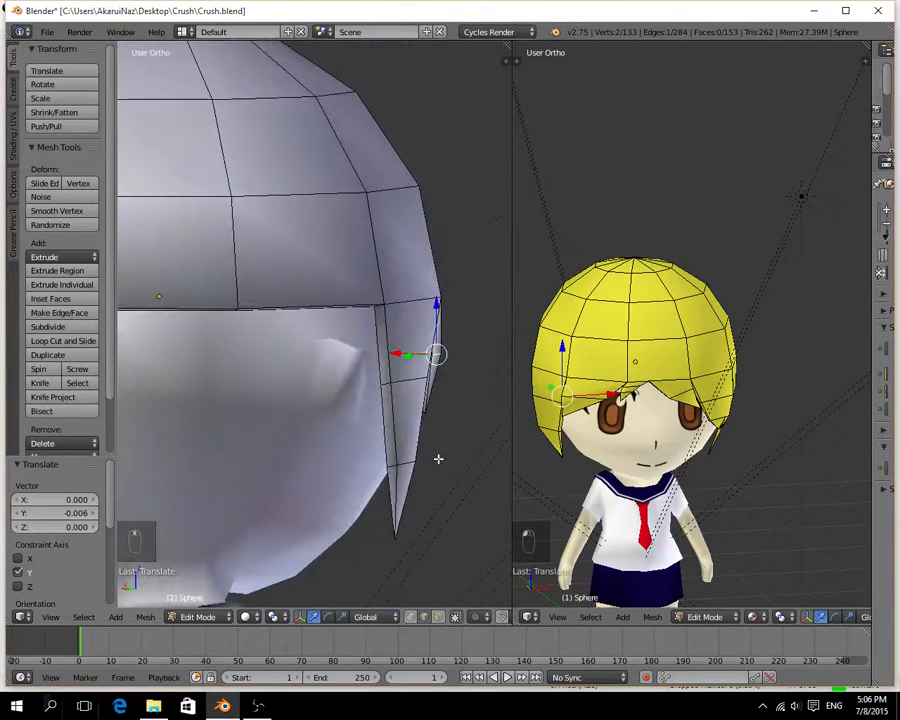
{"action": "key", "text": "g"}
{"action": "key", "text": "x"}
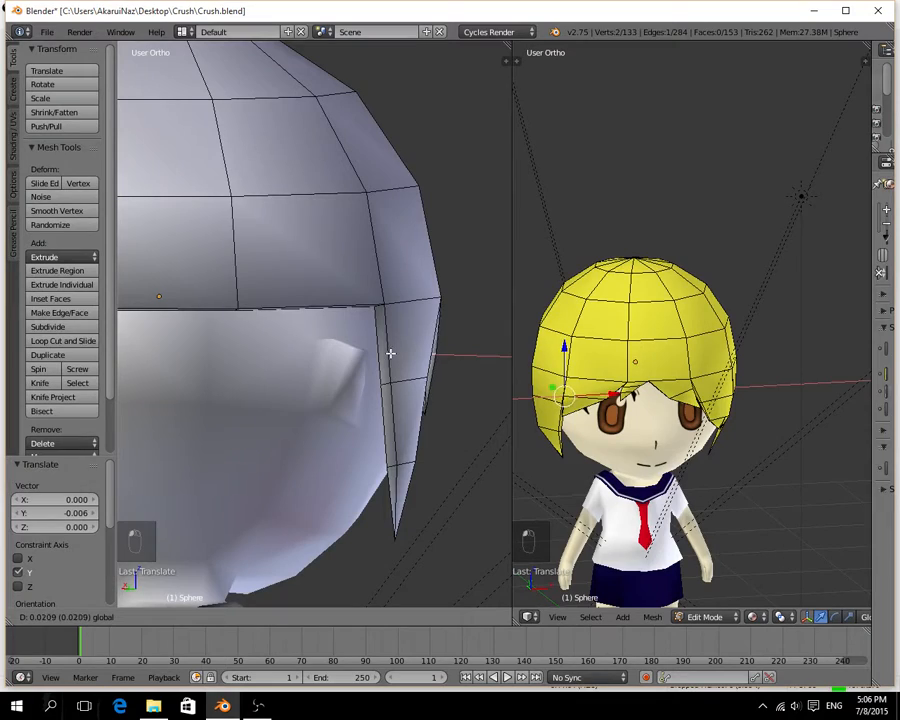
{"action": "left_click", "coordinate": [389, 353]}
Select the fringe spike's tip vertex and move it 0.010, then a further 0.025, on X.
{"action": "middle_click_drag", "start_coordinate": [380, 377], "coordinate": [507, 354]}
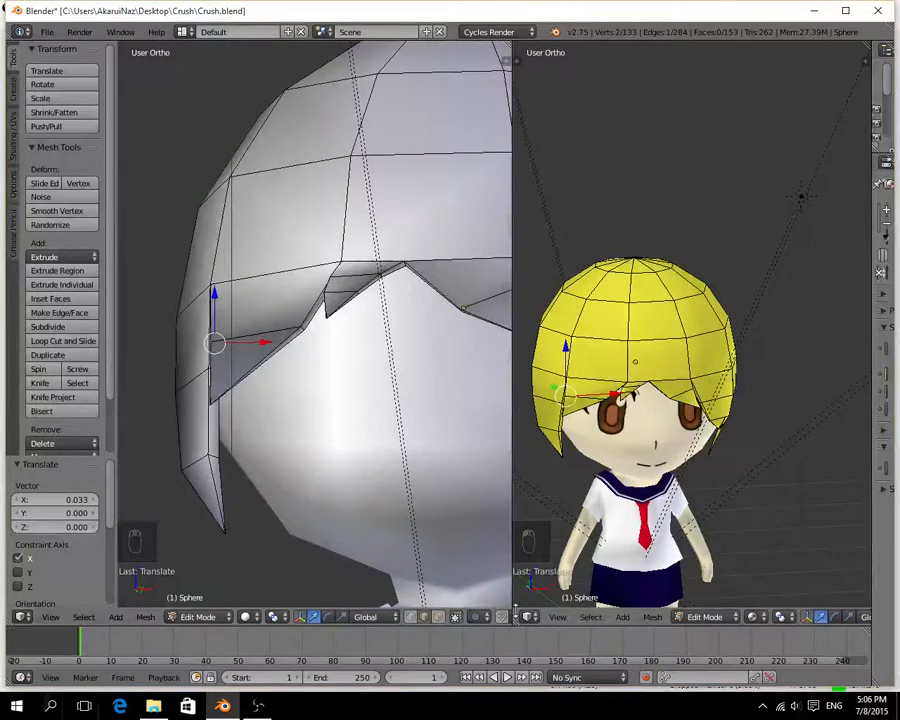
{"action": "right_click", "coordinate": [210, 406]}
{"action": "left_click_drag", "start_coordinate": [256, 405], "coordinate": [253, 405]}
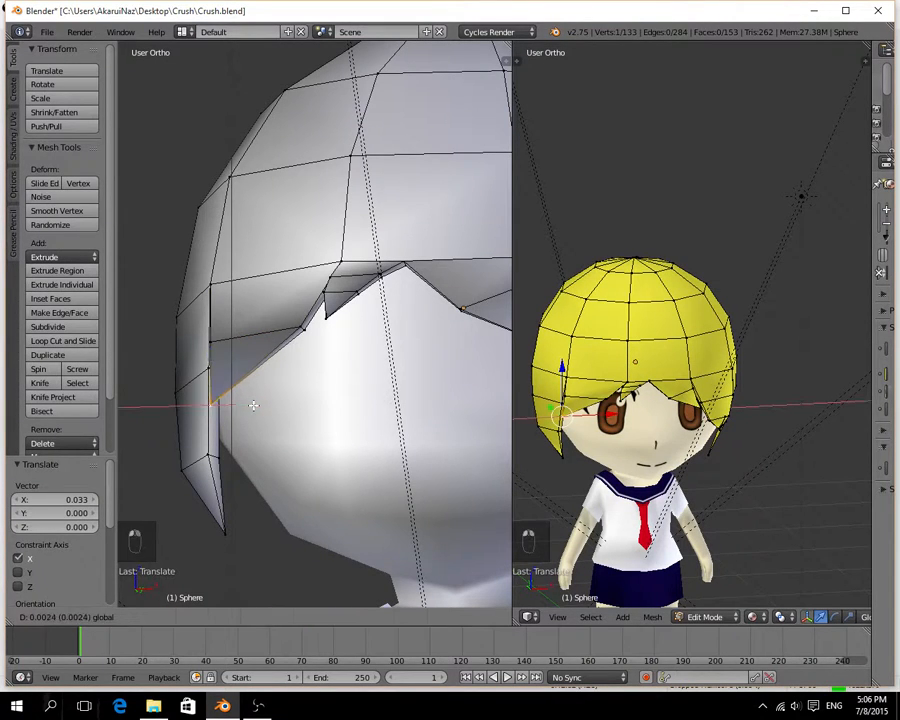
{"action": "left_click", "coordinate": [256, 404]}
{"action": "middle_click_drag", "start_coordinate": [256, 404], "coordinate": [417, 420]}
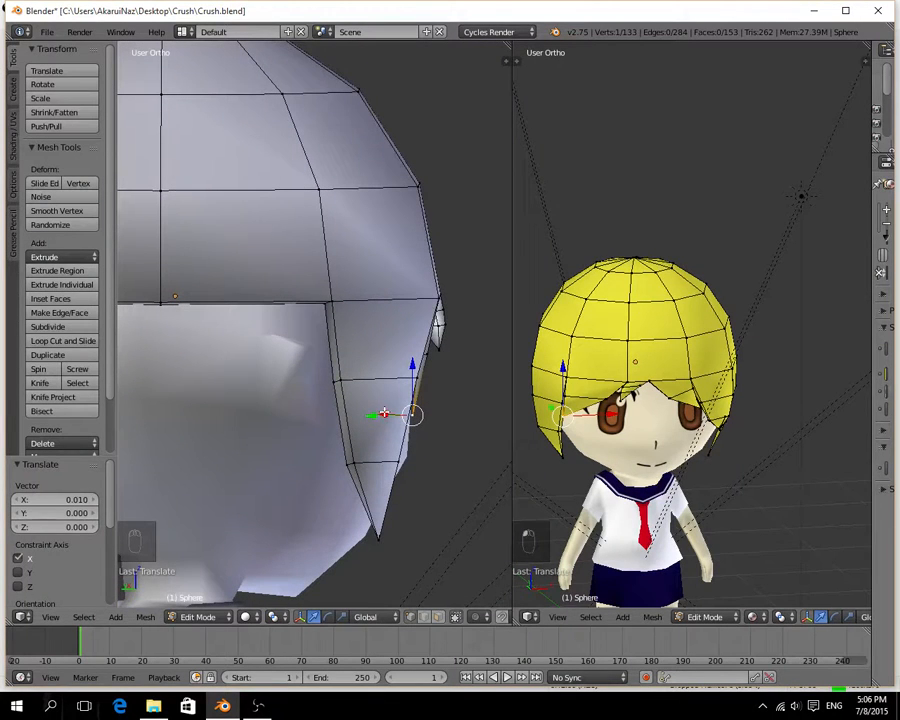
{"action": "left_click_drag", "start_coordinate": [384, 412], "coordinate": [383, 411]}
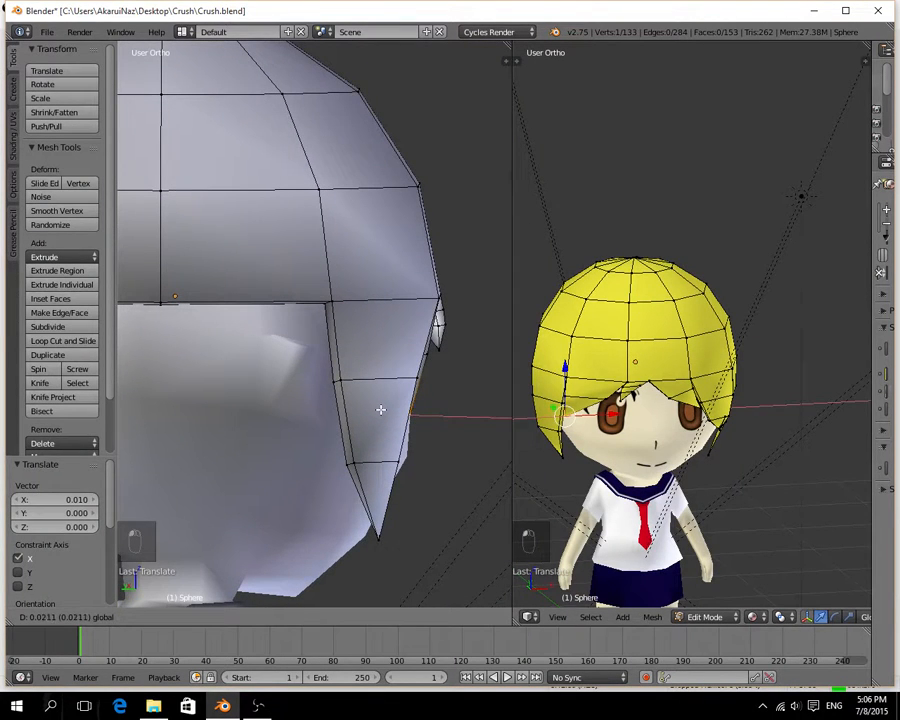
{"action": "left_click", "coordinate": [380, 409]}
Select the inner end of the spike's middle edge loop, on the face side, and move it -0.028 on Y.
{"action": "middle_click_drag", "start_coordinate": [462, 384], "coordinate": [167, 309]}
{"action": "right_click", "coordinate": [183, 305]}
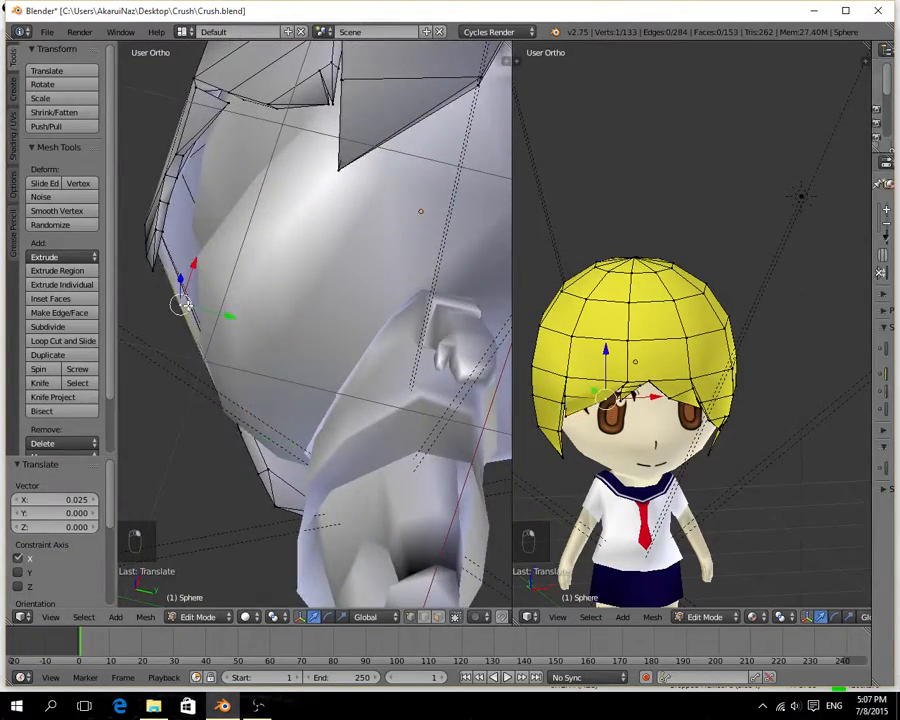
{"action": "middle_click_drag", "start_coordinate": [181, 354], "coordinate": [321, 255]}
{"action": "left_click_drag", "start_coordinate": [309, 237], "coordinate": [307, 228]}
{"action": "middle_click_drag", "start_coordinate": [286, 239], "coordinate": [343, 381]}
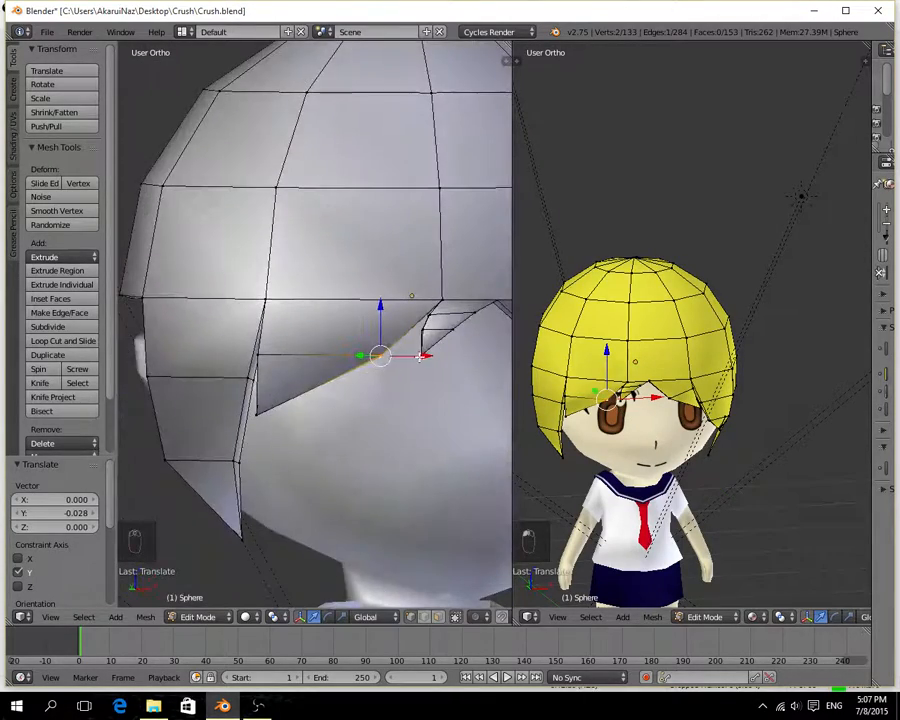
Lower the spike's inner middle edge -0.264 on Z, raise it partway back, and shift it -0.114 on X.
{"action": "left_click_drag", "start_coordinate": [420, 356], "coordinate": [380, 356]}
{"action": "middle_click_drag", "start_coordinate": [380, 356], "coordinate": [289, 318]}
{"action": "left_click_drag", "start_coordinate": [232, 255], "coordinate": [233, 322]}
{"action": "middle_click_drag", "start_coordinate": [262, 350], "coordinate": [385, 375]}
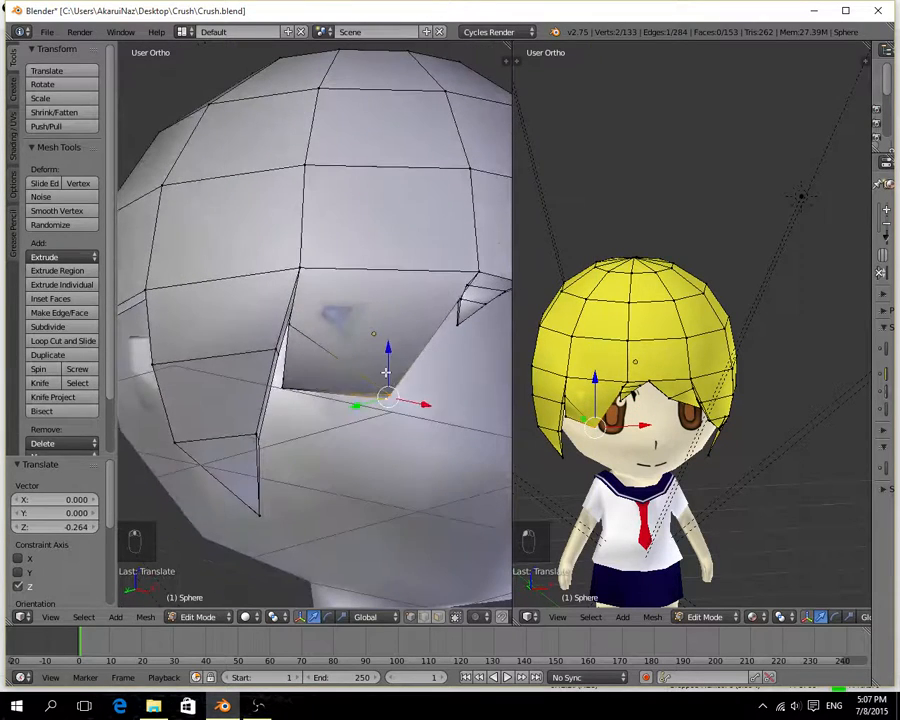
{"action": "mouse_move", "coordinate": [386, 372]}
{"action": "left_mouse_down"}
{"action": "mouse_move", "coordinate": [386, 354]}
{"action": "mouse_move", "coordinate": [412, 380]}
{"action": "mouse_move", "coordinate": [391, 356]}
{"action": "left_mouse_up"}
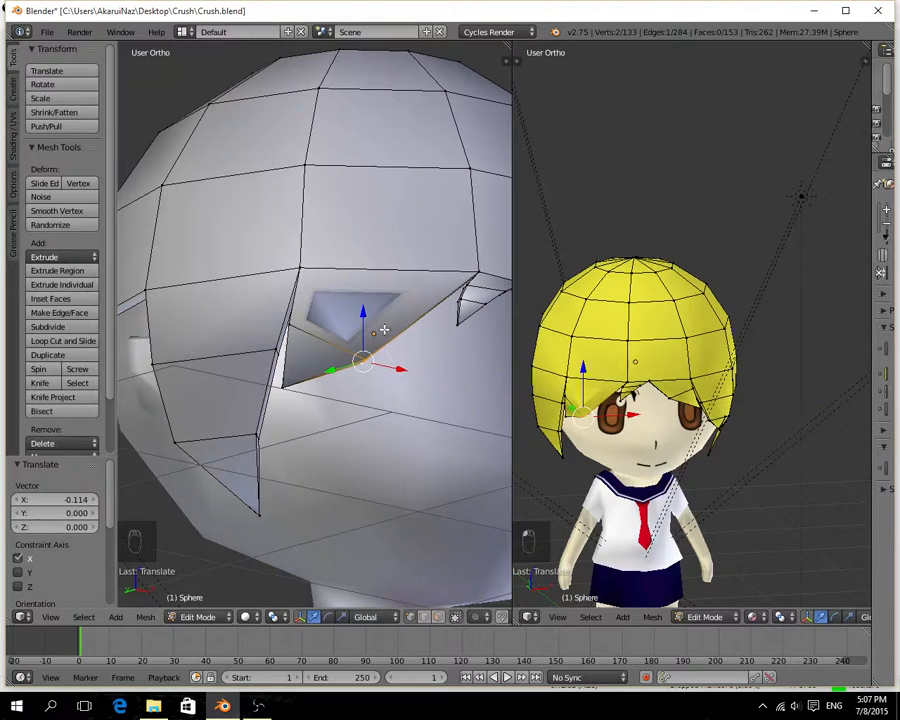
Add a loop cut across the upper part of the fringe spike and move it -0.011 on Y.
{"action": "key", "text": "ctrl+r"}
{"action": "left_click", "coordinate": [384, 326]}
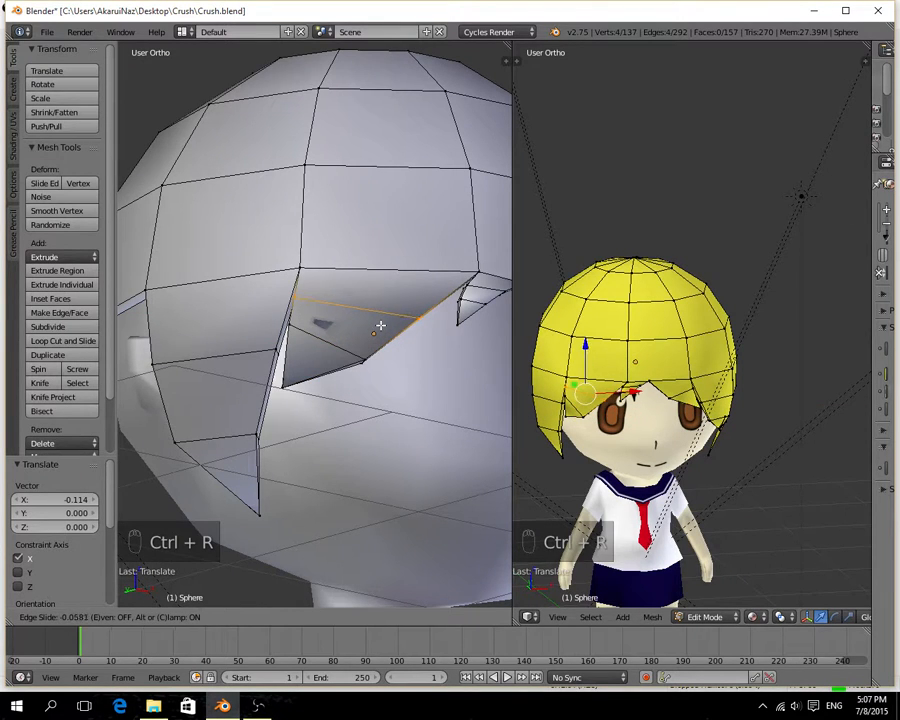
{"action": "left_click", "coordinate": [372, 330]}
{"action": "middle_click_drag", "start_coordinate": [372, 330], "coordinate": [270, 347]}
{"action": "left_click_drag", "start_coordinate": [244, 338], "coordinate": [246, 340]}
Select the inner edge of the spike's lower loop and move it about 0.11 on Y from a view underneath.
{"action": "middle_click_drag", "start_coordinate": [246, 340], "coordinate": [350, 262]}
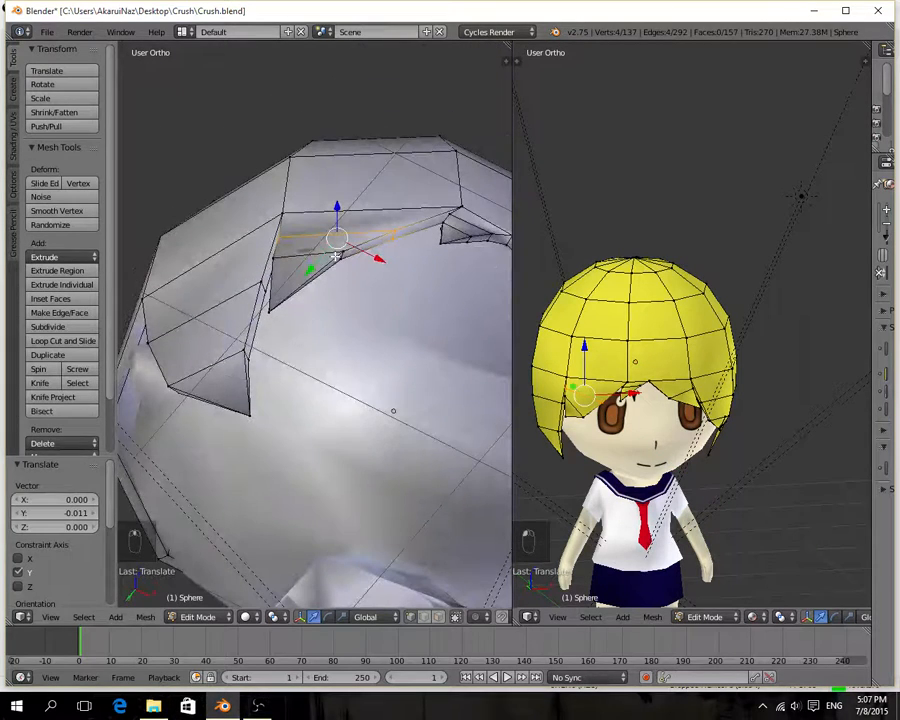
{"action": "right_click", "coordinate": [341, 254], "text": "alt"}
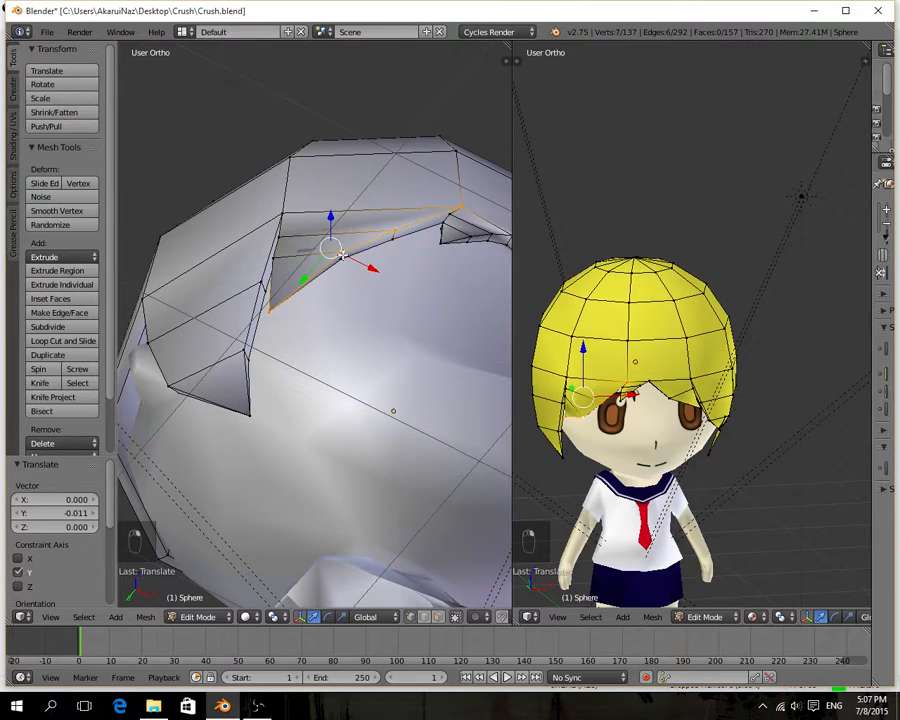
{"action": "right_click", "coordinate": [341, 254]}
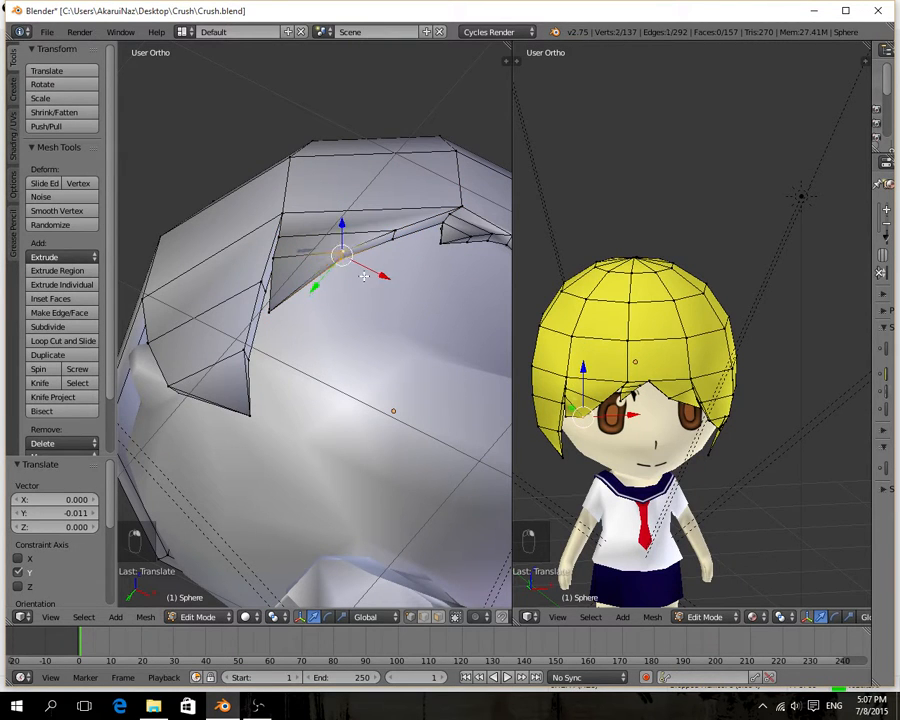
{"action": "middle_click_drag", "start_coordinate": [363, 276], "coordinate": [318, 264]}
{"action": "key", "text": "g"}
{"action": "key", "text": "y"}
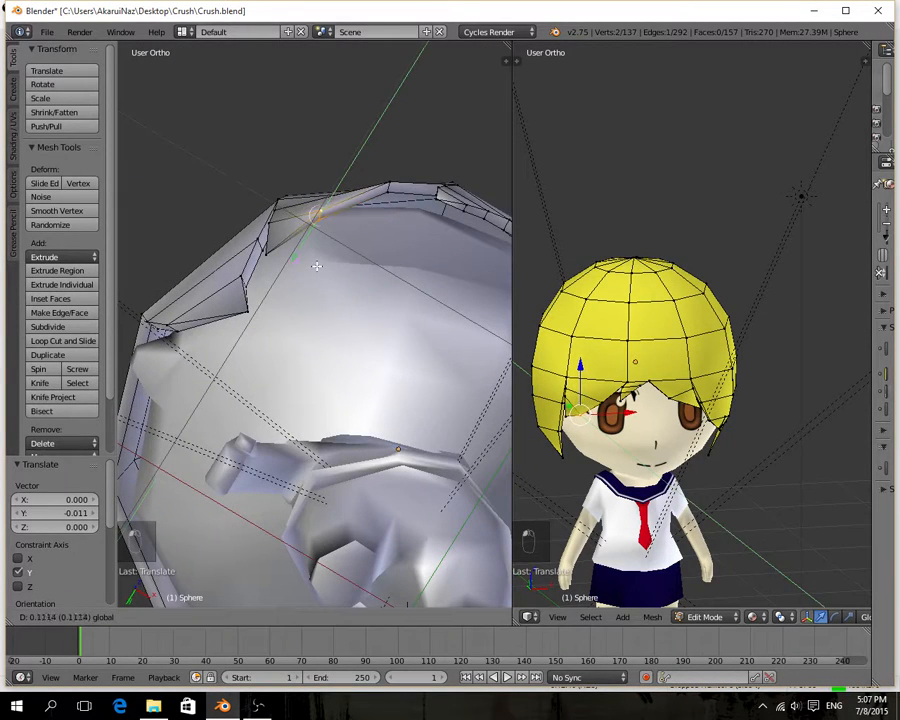
{"action": "left_click_drag", "start_coordinate": [316, 266], "coordinate": [316, 267]}
Fine-tune the lower loop's inner edge by moving it -0.069 on X, 0.011 on Y and 0.019 on Z.
{"action": "left_click_drag", "start_coordinate": [357, 235], "coordinate": [381, 247]}
{"action": "left_click_drag", "start_coordinate": [318, 270], "coordinate": [315, 276]}
{"action": "left_click_drag", "start_coordinate": [379, 257], "coordinate": [360, 246]}
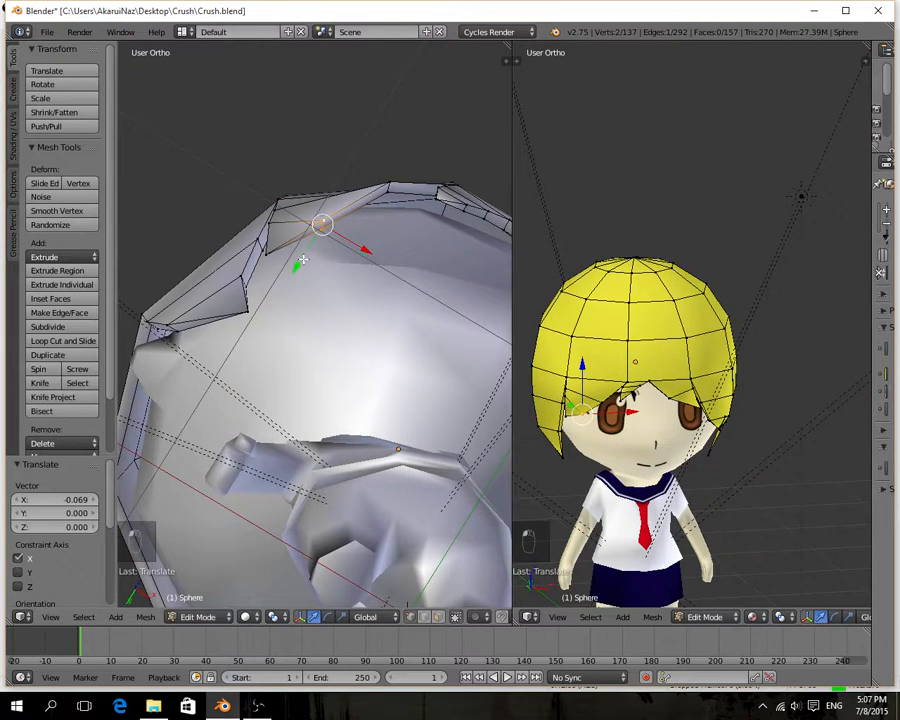
{"action": "left_click_drag", "start_coordinate": [302, 261], "coordinate": [301, 264]}
{"action": "middle_click_drag", "start_coordinate": [339, 261], "coordinate": [212, 397]}
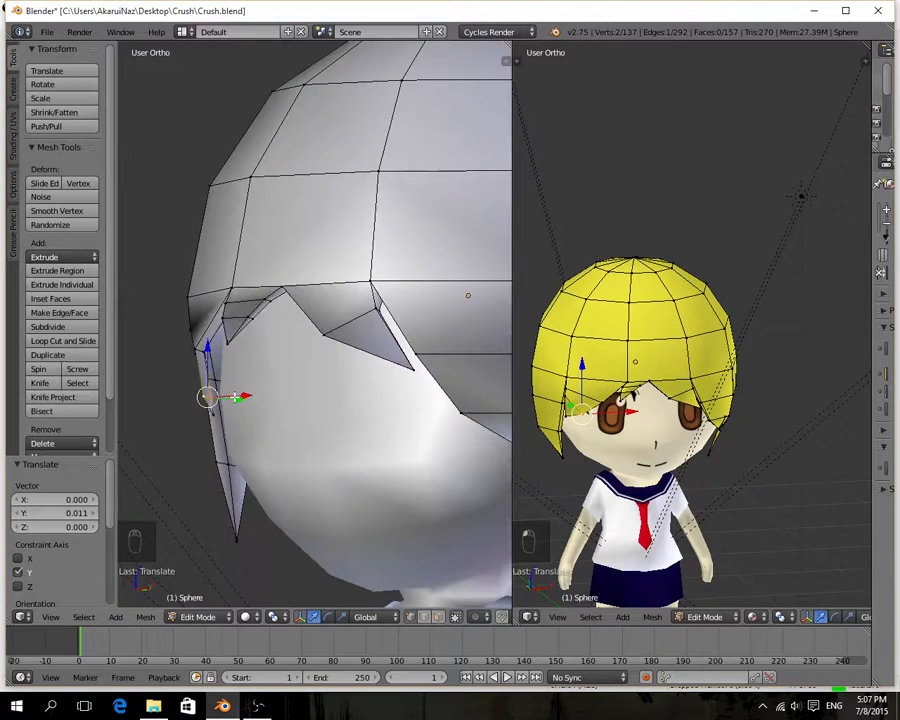
{"action": "left_click_drag", "start_coordinate": [236, 397], "coordinate": [217, 369]}
{"action": "mouse_move", "coordinate": [247, 386]}
{"action": "middle_mouse_down"}
{"action": "mouse_move", "coordinate": [298, 386]}
{"action": "mouse_move", "coordinate": [273, 357]}
{"action": "mouse_move", "coordinate": [247, 368]}
{"action": "middle_mouse_up"}
Raise the upper loop's inner edge 0.060 on Z and pull it outward on X, then move the lower inner edge -0.026 on X.
{"action": "right_click", "coordinate": [194, 321]}
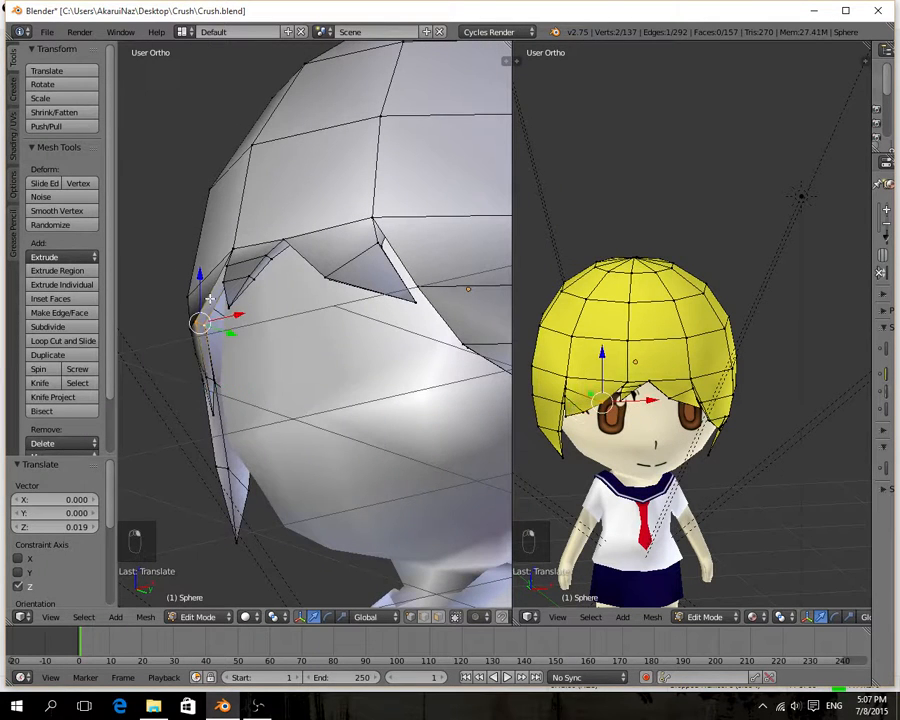
{"action": "mouse_move", "coordinate": [209, 298]}
{"action": "left_mouse_down"}
{"action": "mouse_move", "coordinate": [199, 297]}
{"action": "mouse_move", "coordinate": [251, 344]}
{"action": "mouse_move", "coordinate": [226, 338]}
{"action": "mouse_move", "coordinate": [237, 336]}
{"action": "mouse_move", "coordinate": [226, 303]}
{"action": "left_mouse_up"}
{"action": "middle_click_drag", "start_coordinate": [240, 340], "coordinate": [350, 375]}
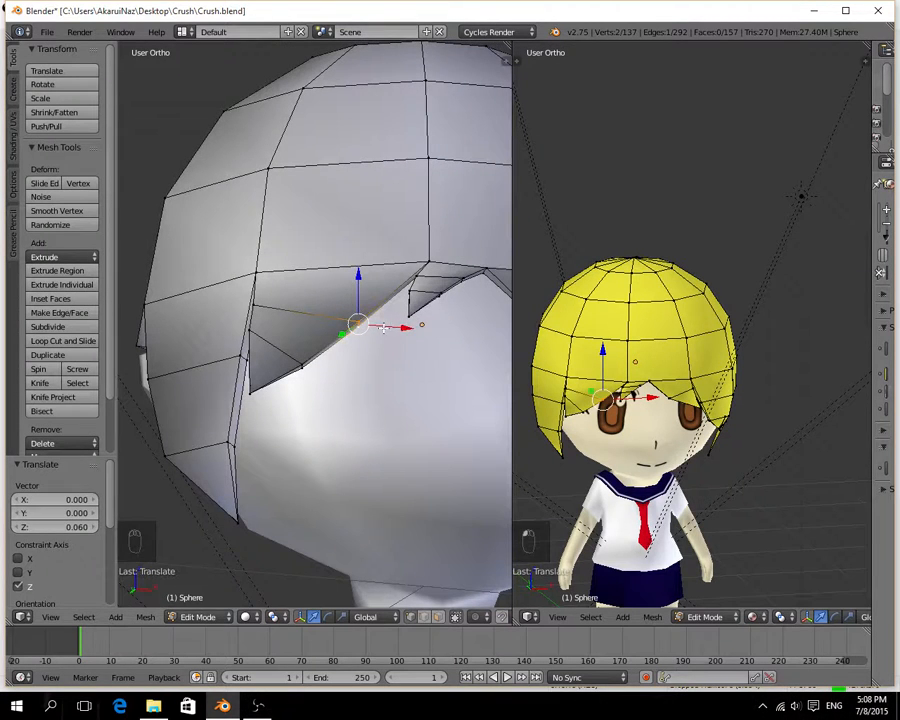
{"action": "left_click_drag", "start_coordinate": [383, 328], "coordinate": [317, 357]}
{"action": "right_click", "coordinate": [300, 368]}
Lower the fringe spike's tip vertex -0.015 on Z, then a further -0.055 on Z in the front view.
{"action": "right_click", "coordinate": [252, 394]}
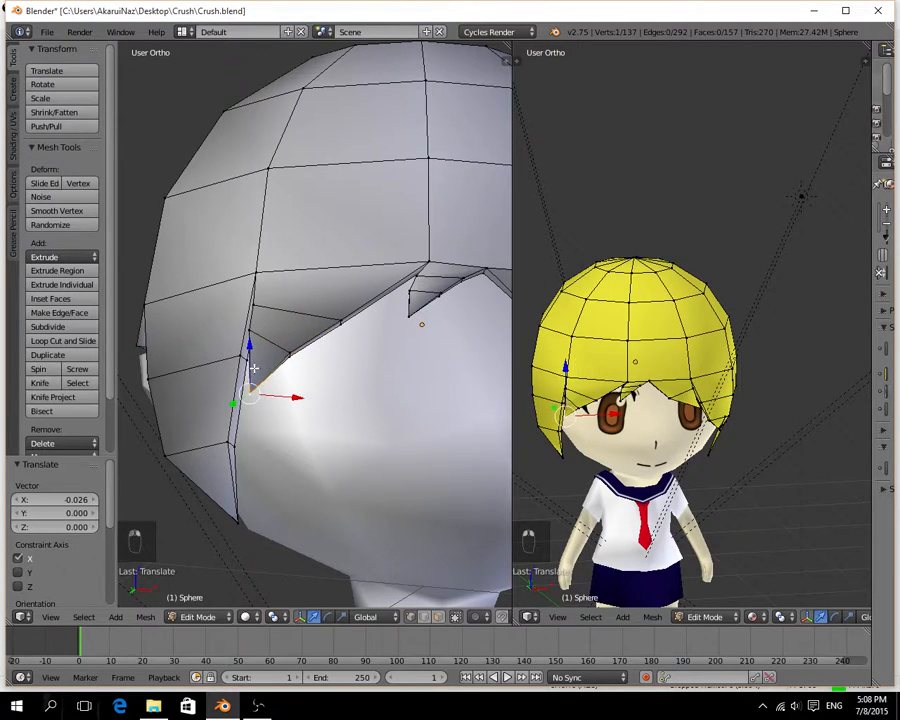
{"action": "left_click_drag", "start_coordinate": [248, 360], "coordinate": [248, 366]}
{"action": "scroll", "coordinate": [358, 394], "scroll_direction": "down", "scroll_amount": 5}
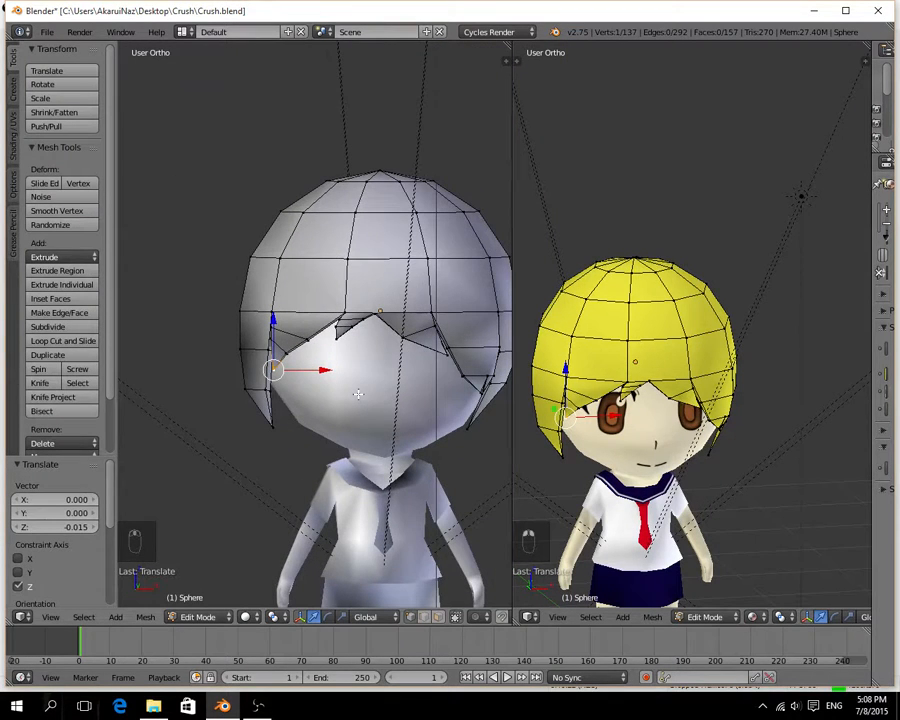
{"action": "key", "text": "KP_1"}
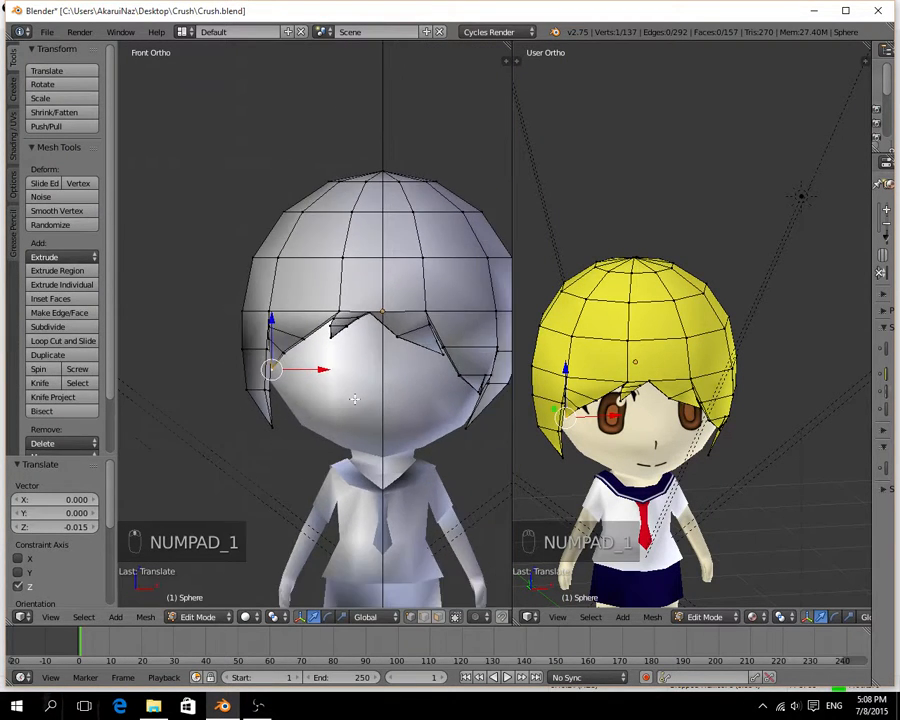
{"action": "middle_click_drag", "start_coordinate": [377, 393], "coordinate": [304, 378], "text": "shift"}
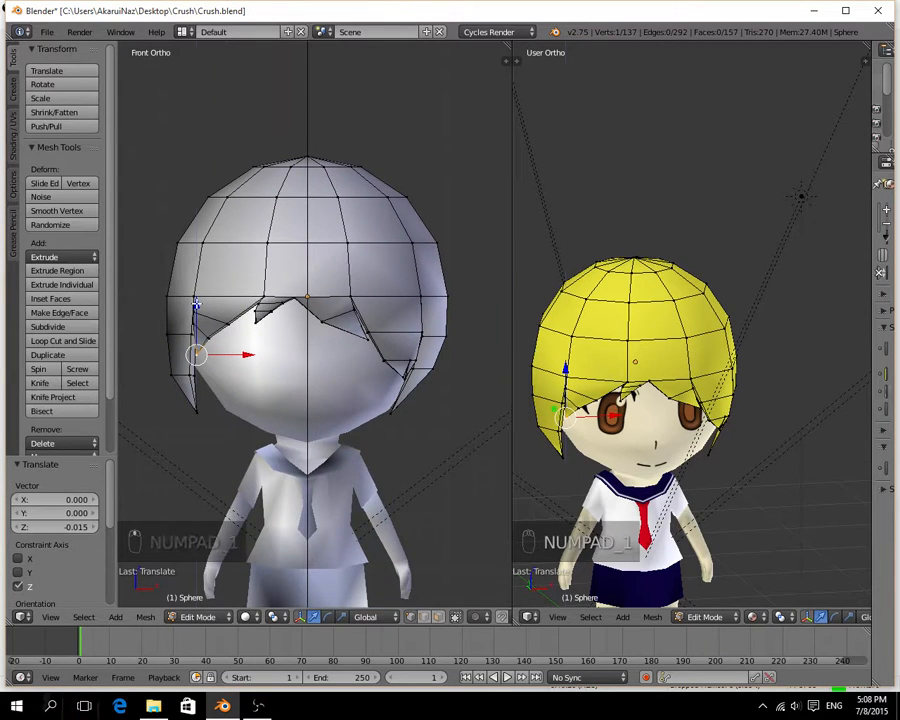
{"action": "left_click_drag", "start_coordinate": [196, 305], "coordinate": [197, 308]}
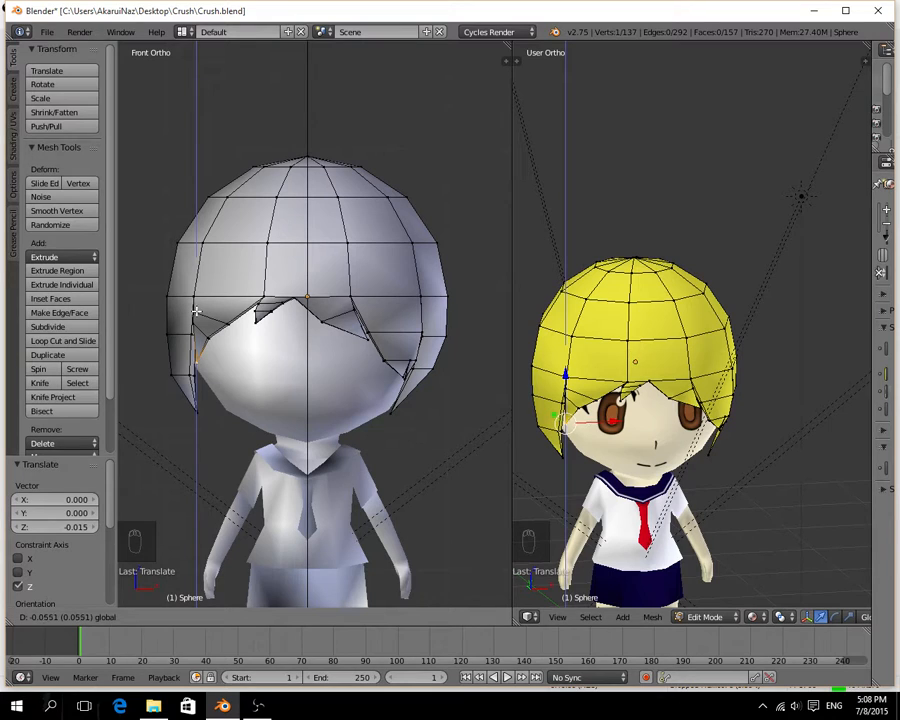
{"action": "left_click", "coordinate": [197, 311]}
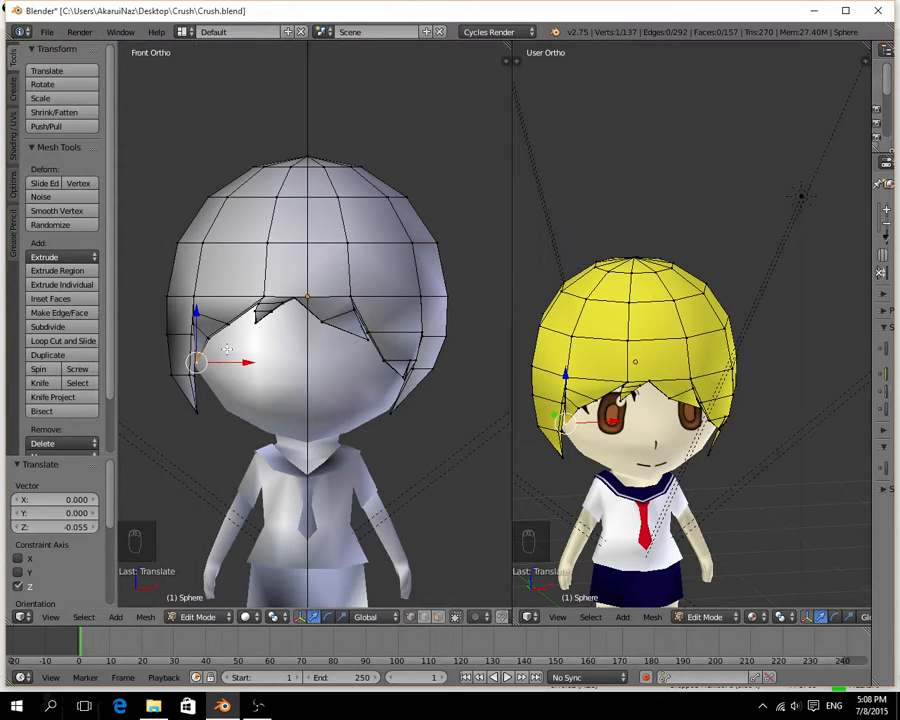
Select the lower loop's inner edge in the front view and move it -0.025 on Z.
{"action": "scroll", "coordinate": [228, 349], "scroll_direction": "up", "scroll_amount": 3}
{"action": "right_click", "coordinate": [133, 347]}
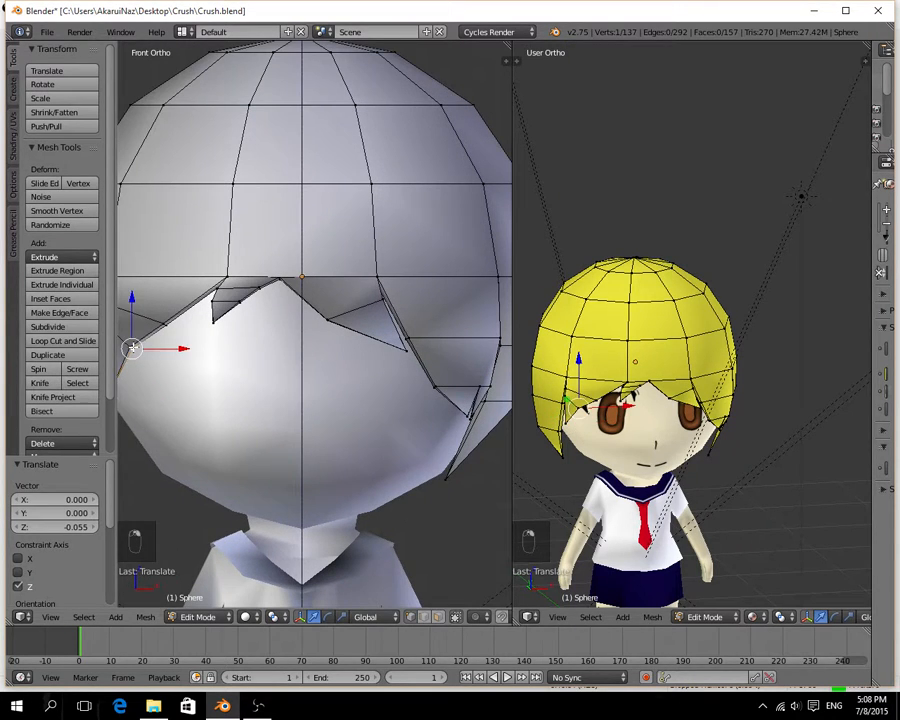
{"action": "scroll", "coordinate": [186, 374], "scroll_direction": "down", "scroll_amount": 2}
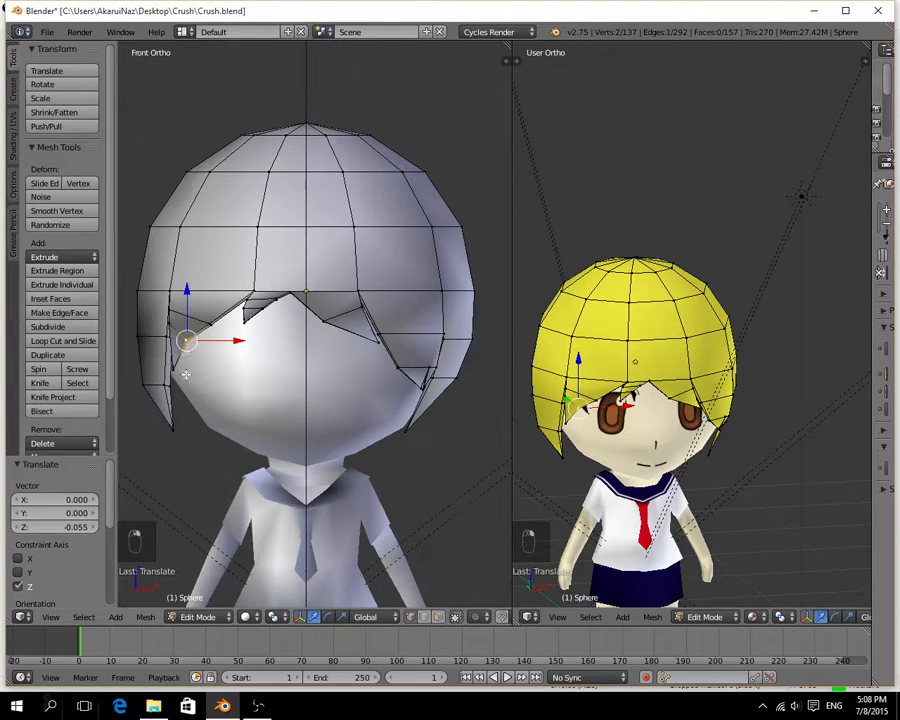
{"action": "key", "text": "g"}
{"action": "key", "text": "z"}
{"action": "left_click", "coordinate": [186, 304]}
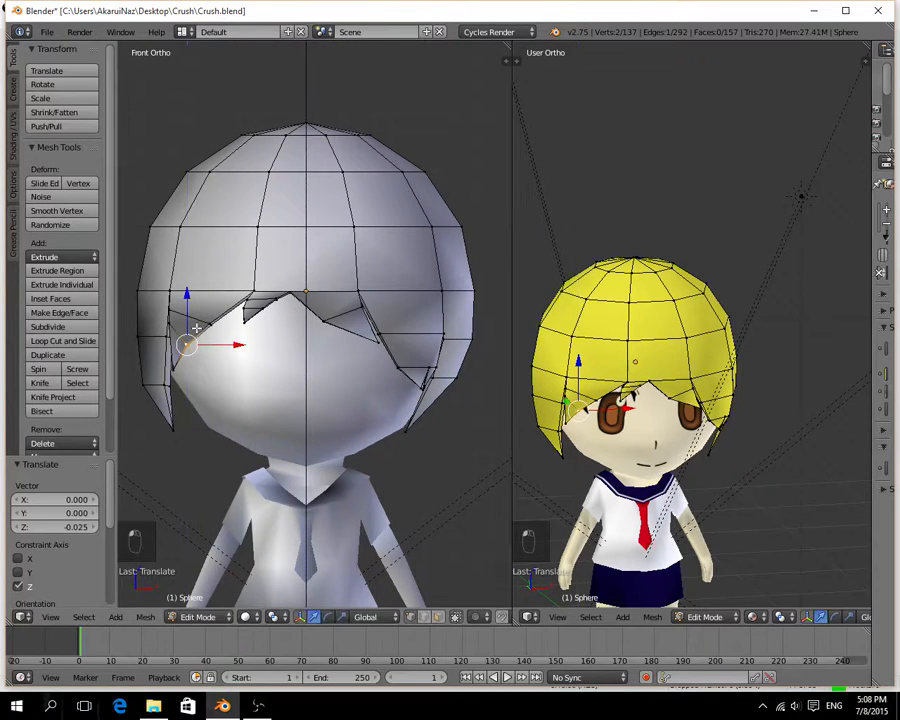
Select the upper loop's inner edge and move it 0.004 on X.
{"action": "right_click", "coordinate": [210, 322]}
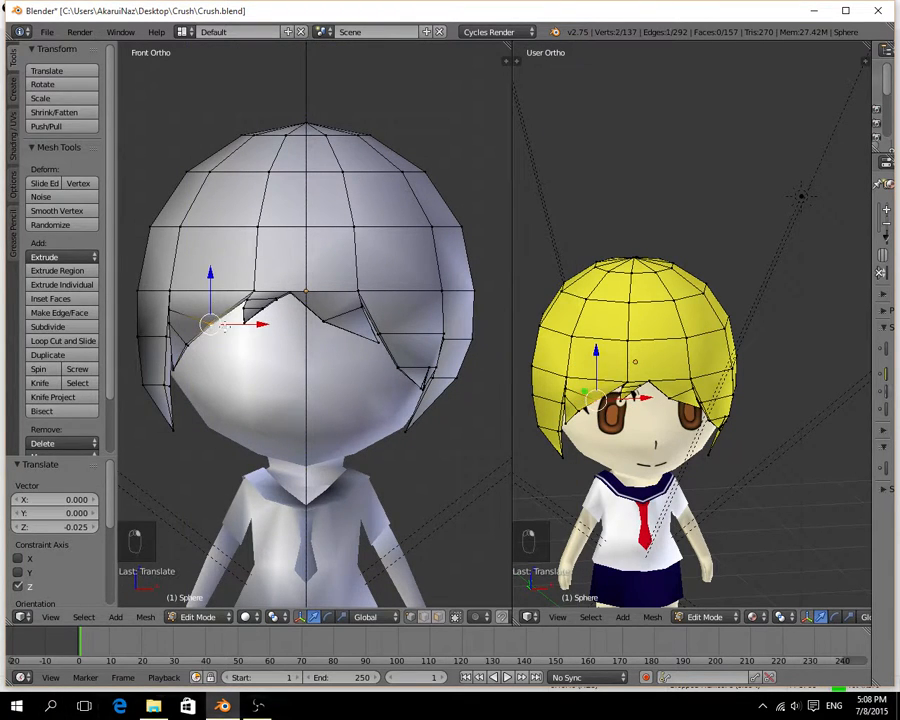
{"action": "left_click_drag", "start_coordinate": [225, 324], "coordinate": [246, 323]}
Select the outer edge of the large fringe spike's lower loop and move it -0.086 on Z.
{"action": "middle_click_drag", "start_coordinate": [246, 323], "coordinate": [305, 342]}
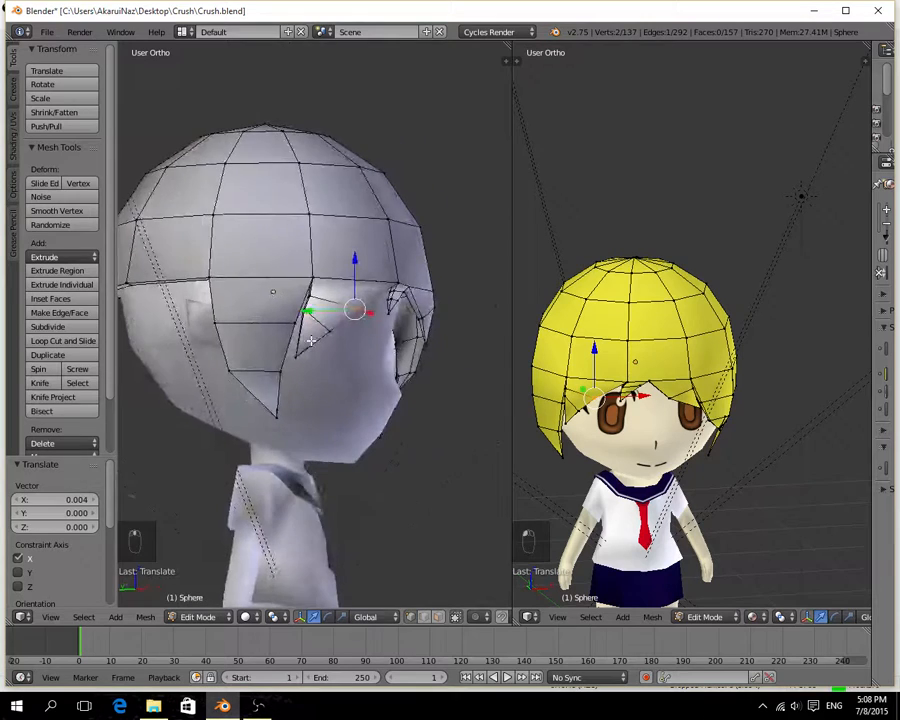
{"action": "scroll", "coordinate": [308, 341], "scroll_direction": "up", "scroll_amount": 5}
{"action": "right_click", "coordinate": [286, 290]}
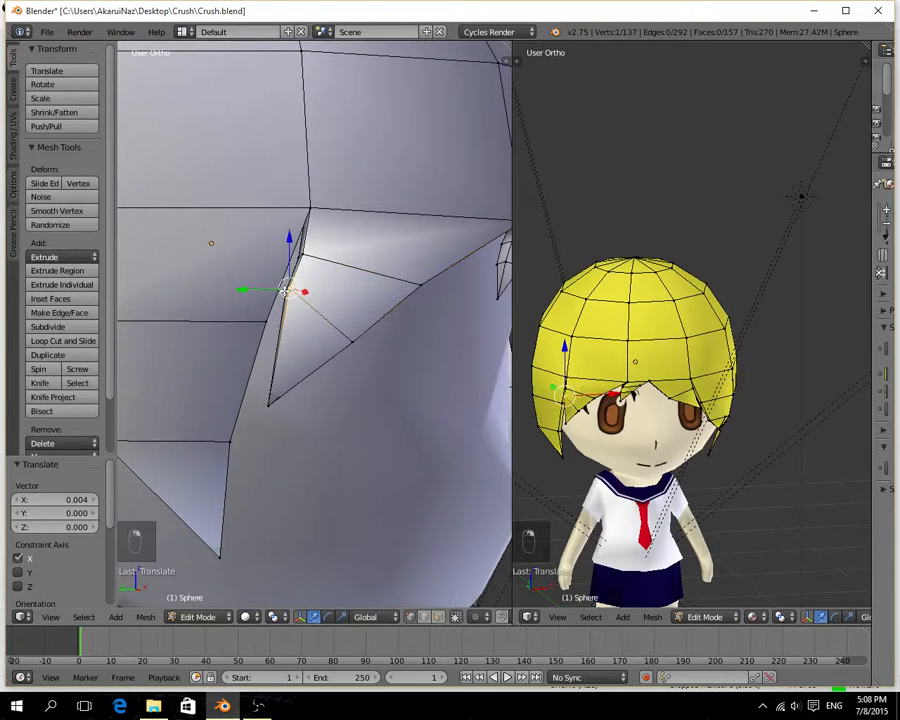
{"action": "right_click", "coordinate": [286, 290], "text": "shift"}
{"action": "left_click_drag", "start_coordinate": [287, 262], "coordinate": [288, 298]}
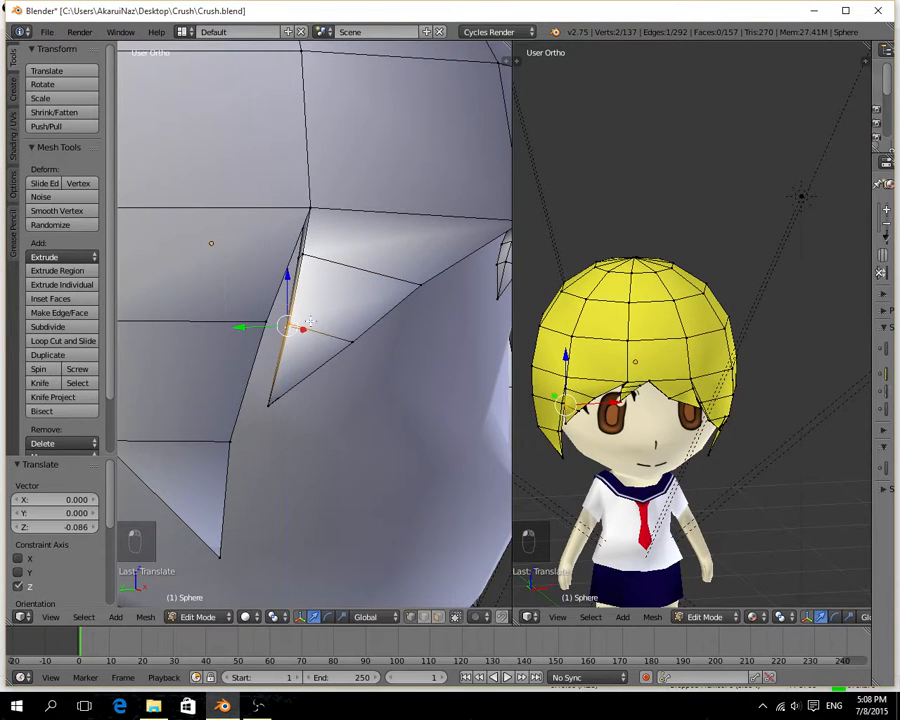
Move the large fringe spike's outer side 0.031 on Y, and its upper loop's outer edge 0.019 on Y.
{"action": "middle_click_drag", "start_coordinate": [277, 333], "coordinate": [251, 482]}
{"action": "key", "text": "g"}
{"action": "key", "text": "y"}
{"action": "left_click_drag", "start_coordinate": [251, 497], "coordinate": [237, 496]}
{"action": "middle_click_drag", "start_coordinate": [297, 507], "coordinate": [437, 319]}
{"action": "middle_click_drag", "start_coordinate": [390, 290], "coordinate": [388, 336]}
{"action": "key", "text": "g"}
{"action": "key", "text": "y"}
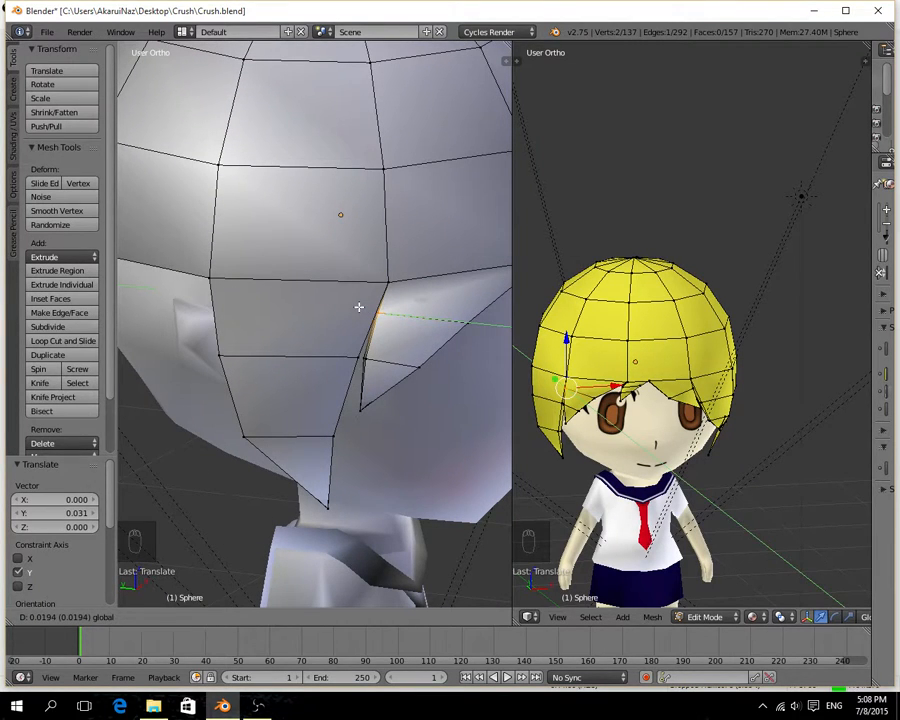
{"action": "left_click", "coordinate": [359, 307]}
Move the large spike's upper inner edge 0.054 on Y and its lower inner edge 0.064 on Y.
{"action": "middle_click_drag", "start_coordinate": [412, 350], "coordinate": [203, 285]}
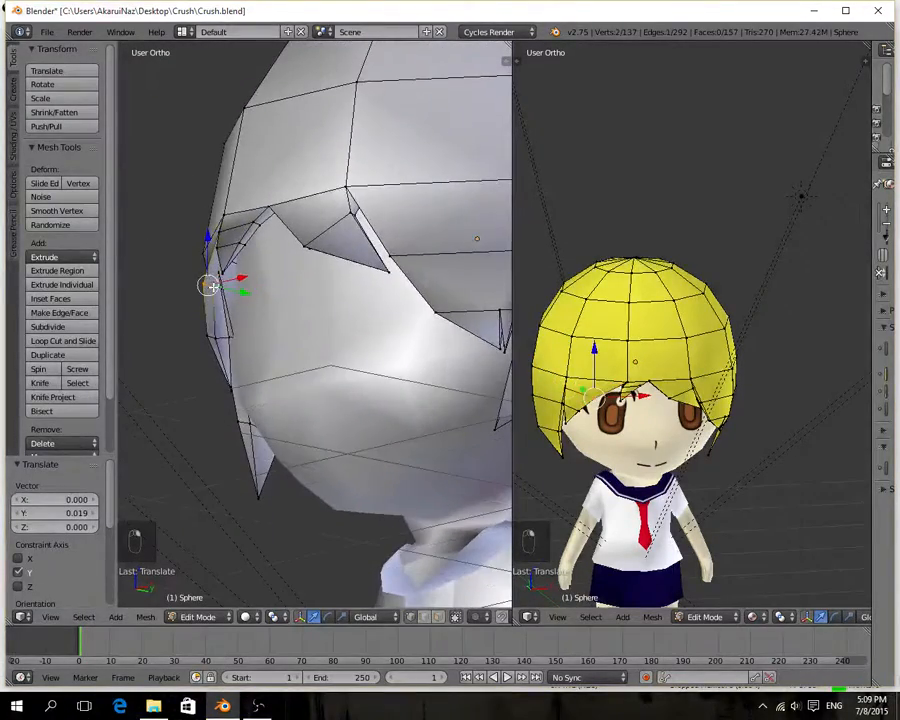
{"action": "left_click_drag", "start_coordinate": [242, 292], "coordinate": [250, 292]}
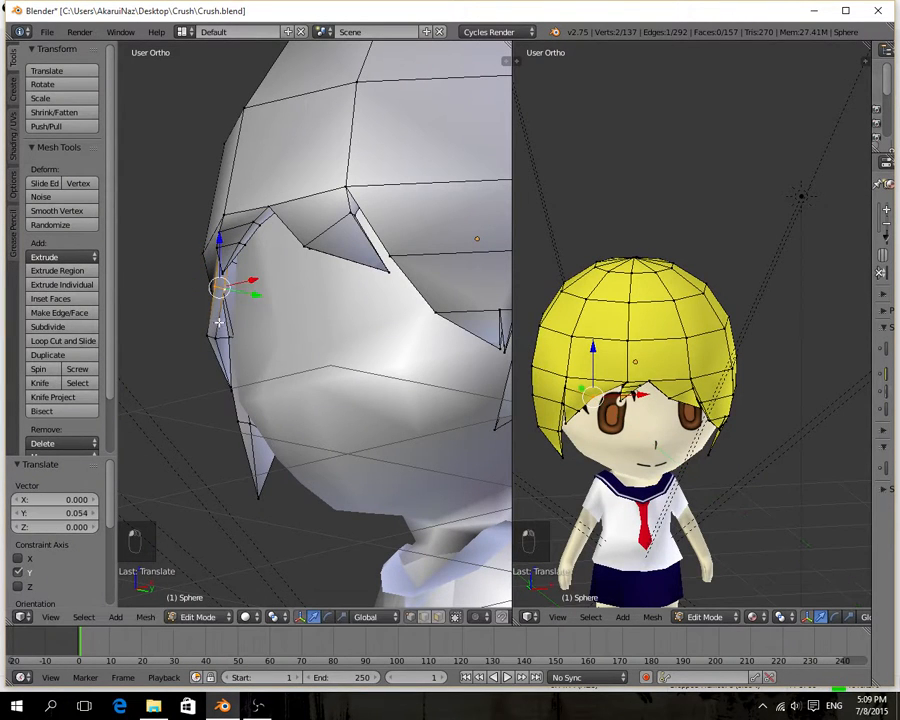
{"action": "right_click", "coordinate": [205, 334]}
{"action": "left_click_drag", "start_coordinate": [235, 342], "coordinate": [246, 343]}
Lasso-select the small centre fringe spike in wireframe display and move it -0.022 on X.
{"action": "middle_click_drag", "start_coordinate": [223, 361], "coordinate": [156, 434]}
{"action": "scroll", "coordinate": [341, 288], "scroll_direction": "down", "scroll_amount": 6}
{"action": "scroll", "coordinate": [344, 385], "scroll_direction": "up", "scroll_amount": 3}
{"action": "scroll", "coordinate": [344, 385], "scroll_direction": "up", "scroll_amount": 4}
{"action": "middle_click_drag", "start_coordinate": [272, 326], "coordinate": [290, 372]}
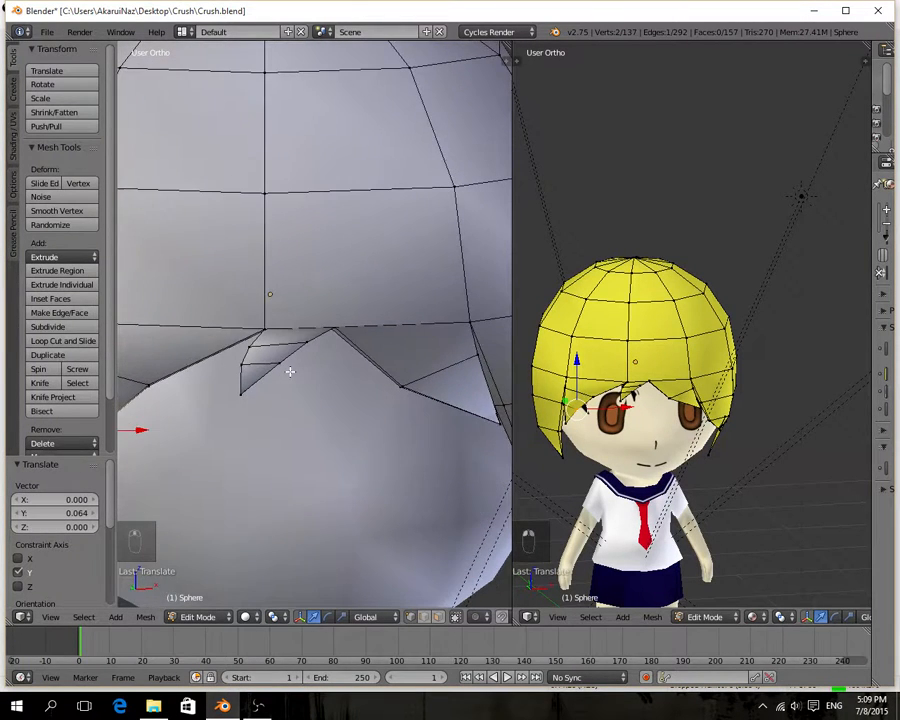
{"action": "key", "text": "z"}
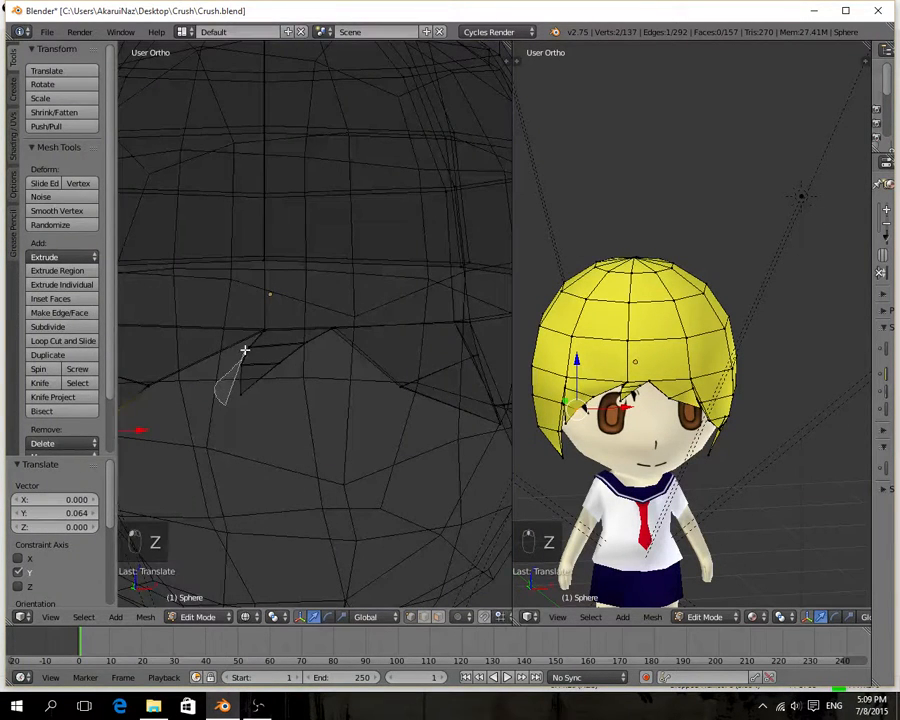
{"action": "mouse_move", "coordinate": [244, 350]}
{"action": "left_mouse_down", "text": "ctrl"}
{"action": "mouse_move", "coordinate": [225, 362]}
{"action": "mouse_move", "coordinate": [277, 426]}
{"action": "mouse_move", "coordinate": [292, 430]}
{"action": "left_mouse_up", "text": "ctrl"}
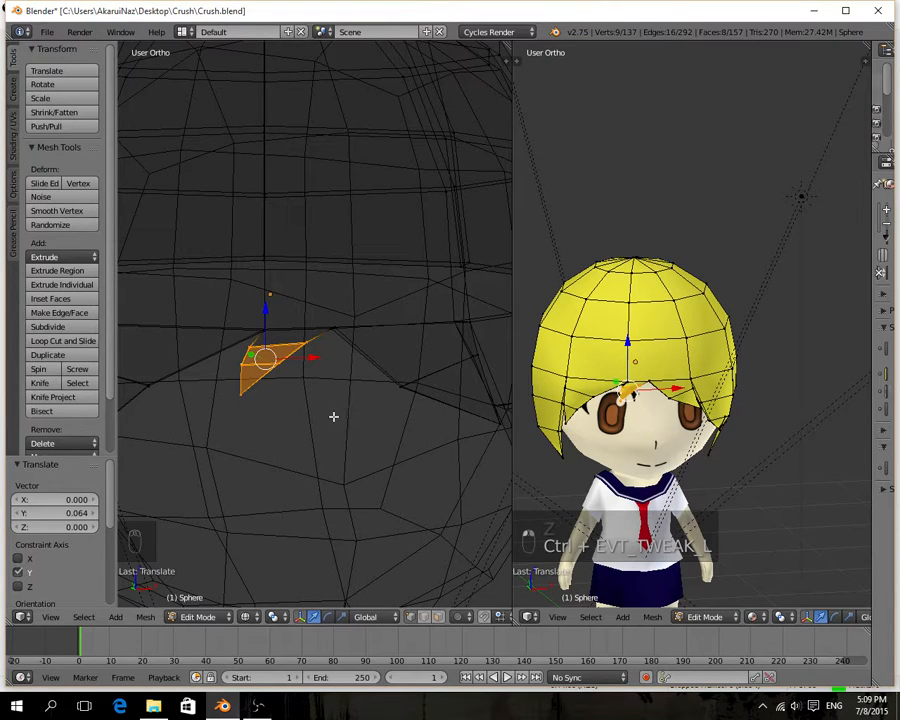
{"action": "left_click_drag", "start_coordinate": [315, 357], "coordinate": [309, 362]}
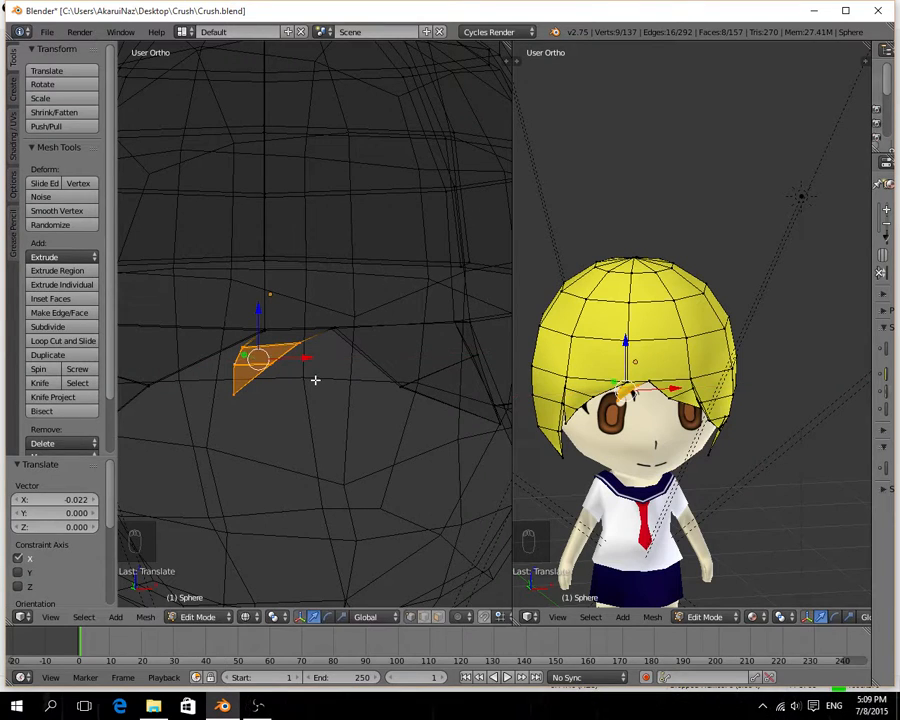
Rotate the small centre spike 1.004° and return the view to solid shading.
{"action": "mouse_move", "coordinate": [315, 380]}
{"action": "middle_mouse_down"}
{"action": "mouse_move", "coordinate": [297, 382]}
{"action": "mouse_move", "coordinate": [318, 381]}
{"action": "middle_mouse_up"}
{"action": "key", "text": "r"}
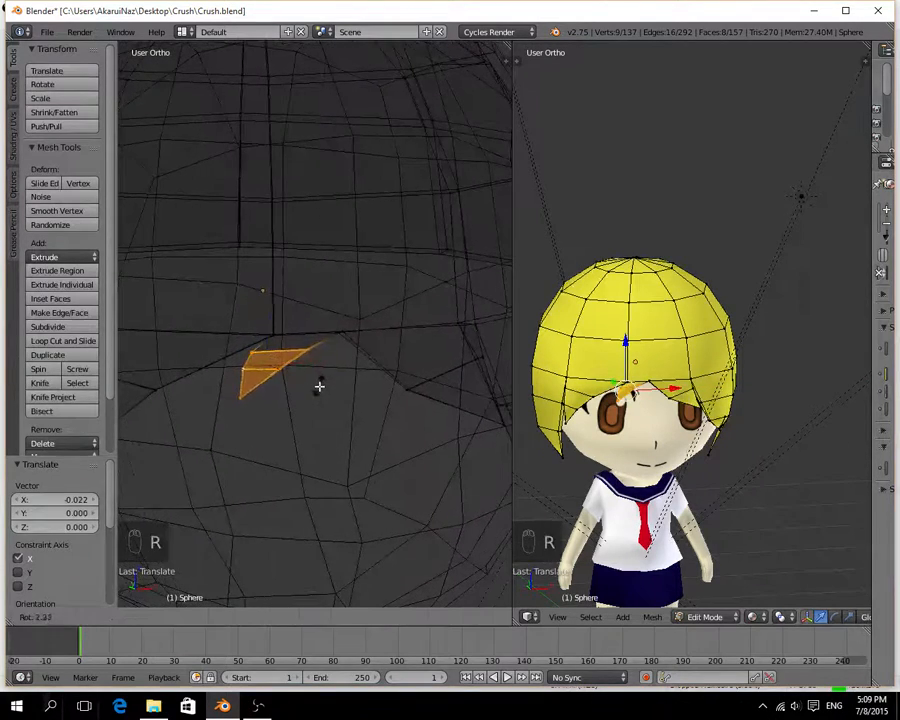
{"action": "left_click", "coordinate": [317, 384]}
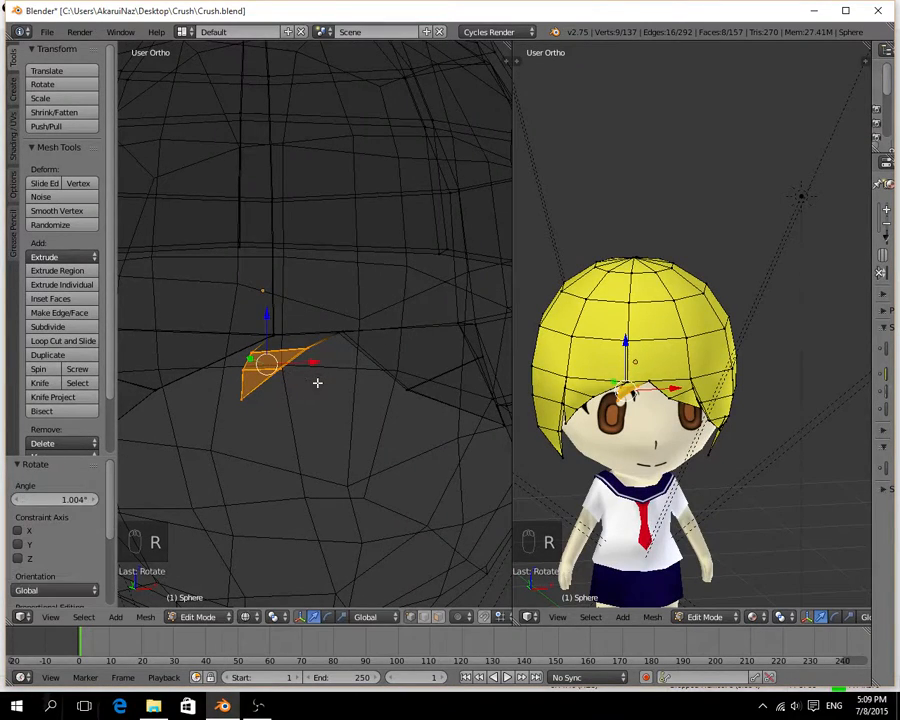
{"action": "middle_click_drag", "start_coordinate": [291, 403], "coordinate": [290, 373]}
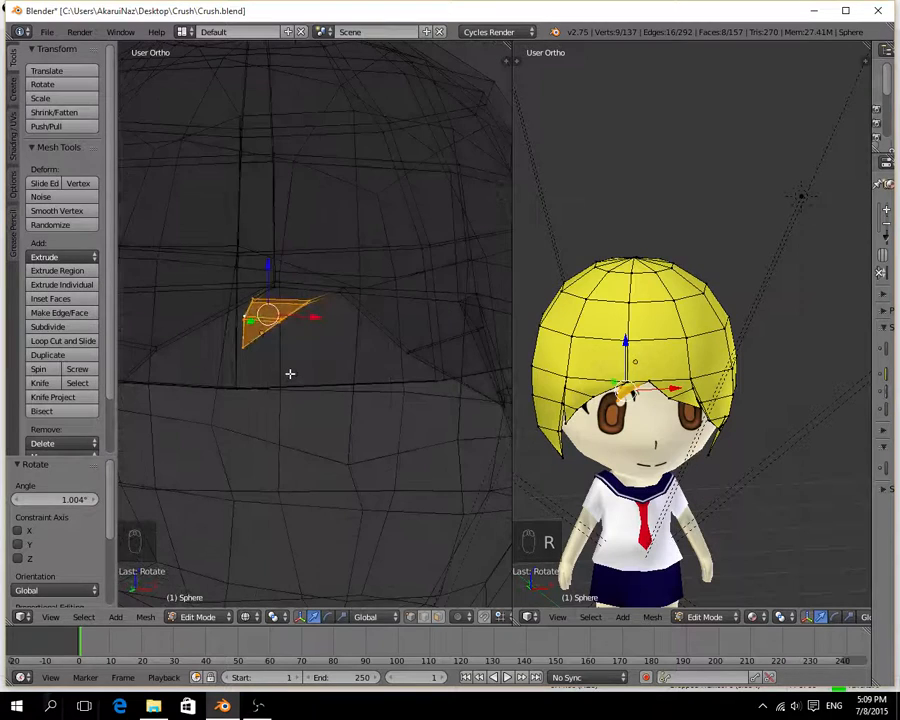
{"action": "key", "text": "x"}
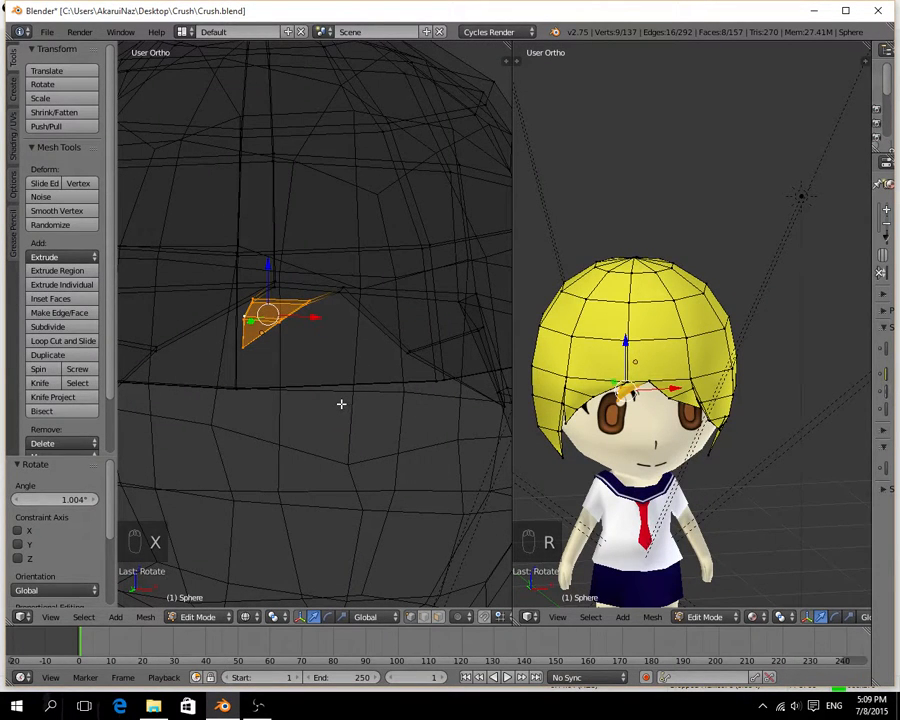
{"action": "key", "text": "z"}
Select the small centre spike's tip vertex from the side and move it 0.109 on Y.
{"action": "mouse_move", "coordinate": [279, 386]}
{"action": "middle_mouse_down"}
{"action": "mouse_move", "coordinate": [311, 342]}
{"action": "mouse_move", "coordinate": [214, 436]}
{"action": "mouse_move", "coordinate": [300, 233]}
{"action": "mouse_move", "coordinate": [364, 364]}
{"action": "mouse_move", "coordinate": [396, 394]}
{"action": "mouse_move", "coordinate": [382, 410]}
{"action": "mouse_move", "coordinate": [414, 348]}
{"action": "middle_mouse_up"}
{"action": "left_click_drag", "start_coordinate": [418, 363], "coordinate": [385, 399]}
{"action": "right_click", "coordinate": [438, 370]}
{"action": "right_click", "coordinate": [442, 372], "text": "shift"}
{"action": "right_click", "coordinate": [442, 394]}
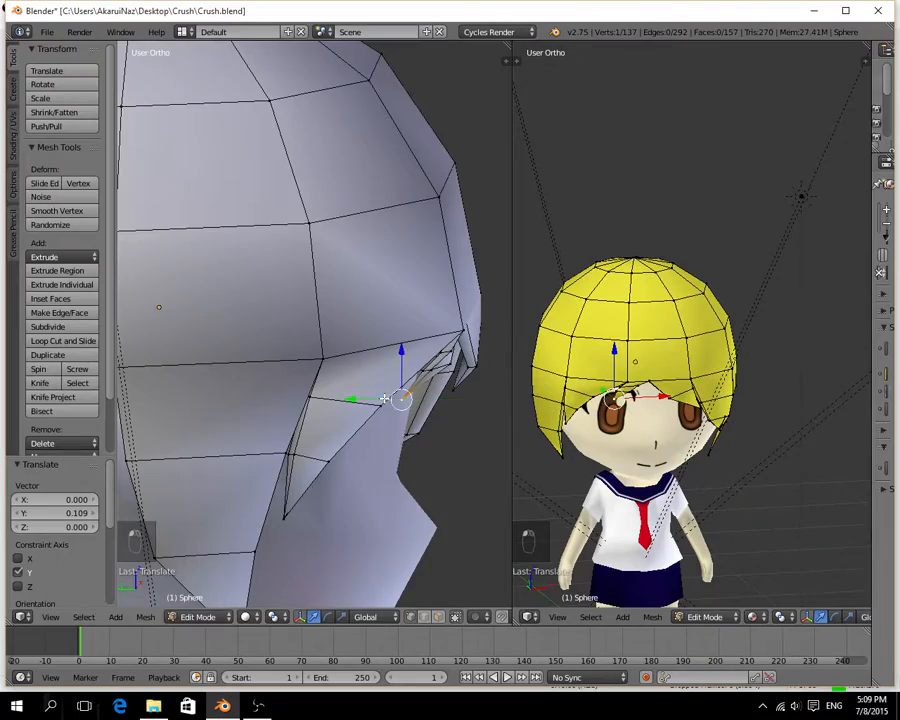
Adjust the small centre spike's edges on Y to follow the forehead, moving the lower loop's inner edge 0.010.
{"action": "middle_click_drag", "start_coordinate": [385, 399], "coordinate": [271, 222]}
{"action": "right_click", "coordinate": [184, 329]}
{"action": "right_click", "coordinate": [190, 327], "text": "shift"}
{"action": "left_click_drag", "start_coordinate": [255, 232], "coordinate": [228, 209]}
{"action": "right_click", "coordinate": [229, 182]}
{"action": "right_click", "coordinate": [229, 187], "text": "shift"}
{"action": "middle_click_drag", "start_coordinate": [262, 208], "coordinate": [148, 345]}
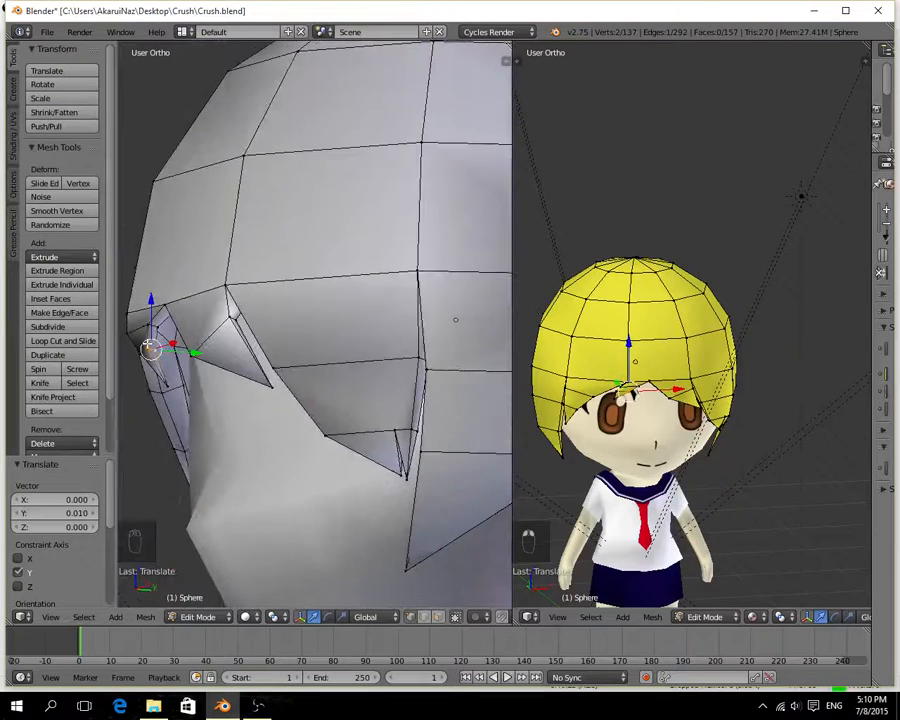
Move the small spike's tip -0.039 on Y and its lower loop's inner edge -0.007 on Y.
{"action": "right_click", "coordinate": [168, 381]}
{"action": "key", "text": "g"}
{"action": "key", "text": "y"}
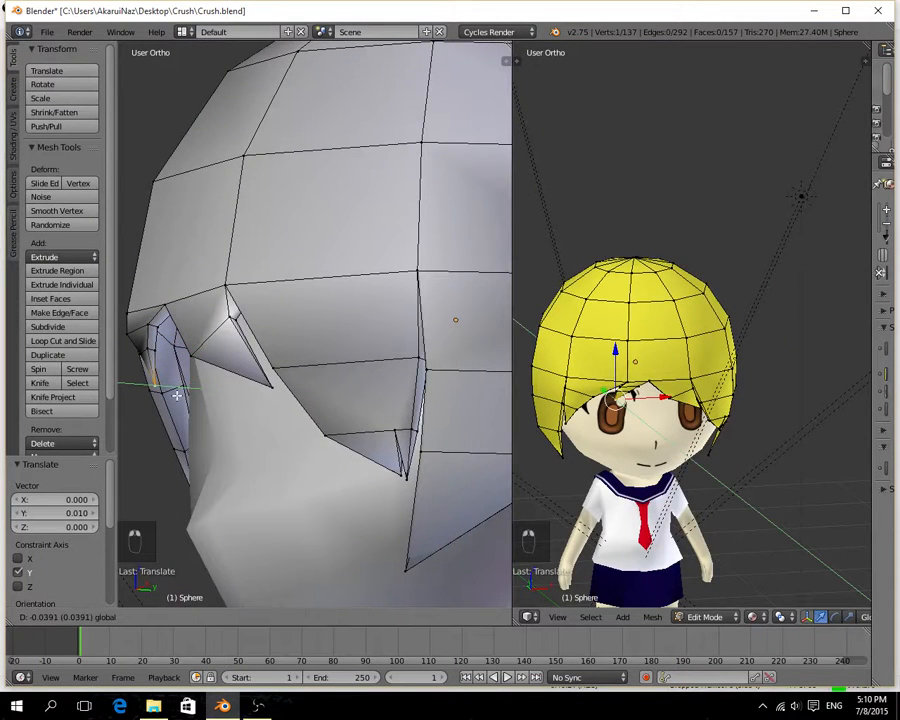
{"action": "left_click", "coordinate": [176, 395]}
{"action": "key", "text": "g"}
{"action": "key", "text": "y"}
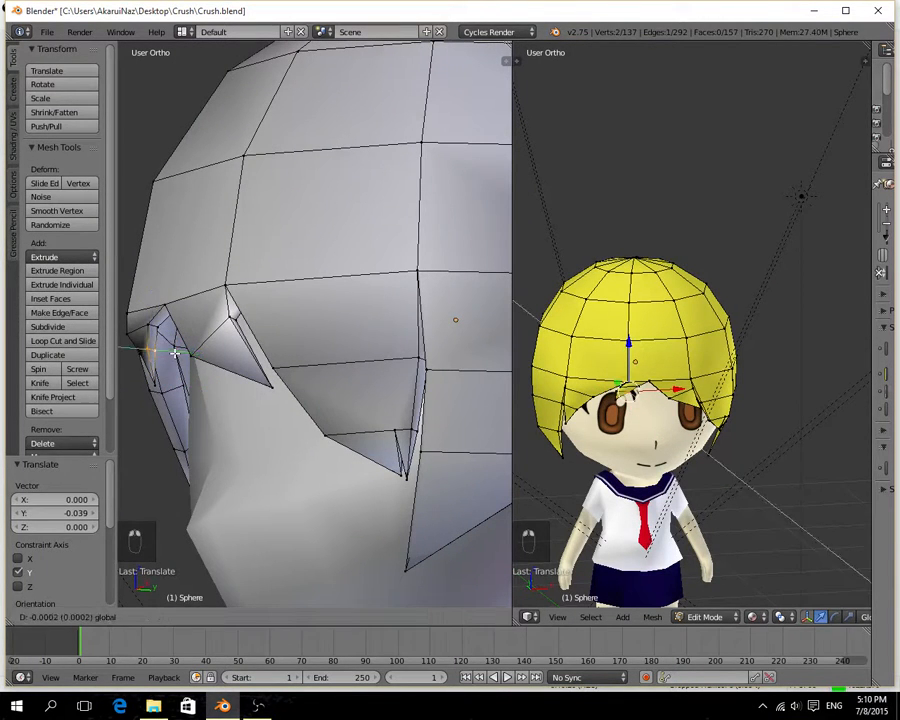
{"action": "left_click", "coordinate": [170, 352]}
Move the small spike's lower outer edge along Y and its upper outer edge 0.010 on Y.
{"action": "right_click", "coordinate": [148, 326]}
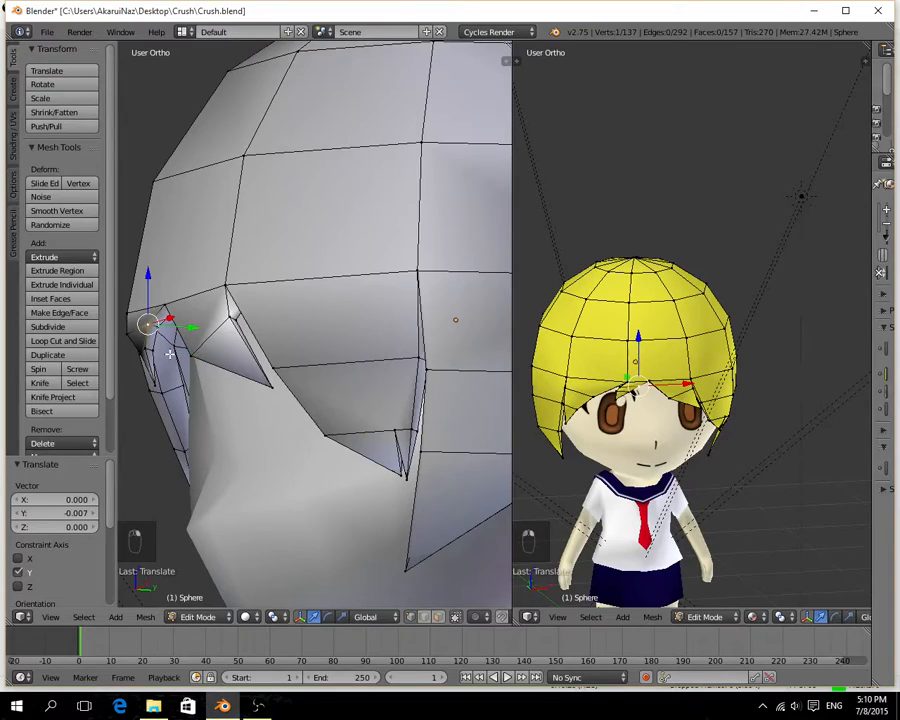
{"action": "middle_click_drag", "start_coordinate": [170, 352], "coordinate": [465, 362]}
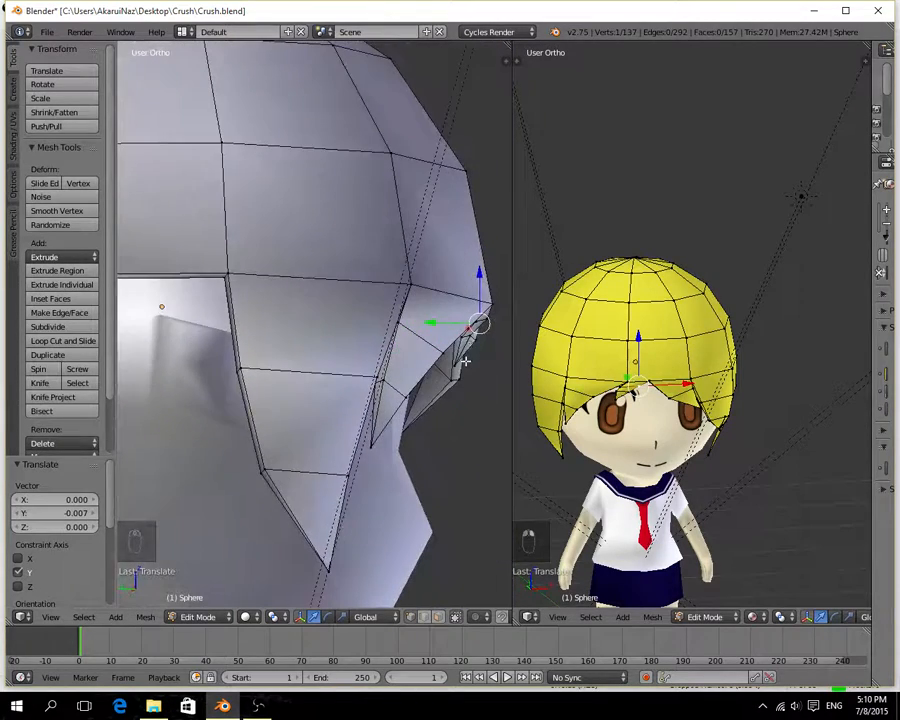
{"action": "right_click", "coordinate": [467, 336]}
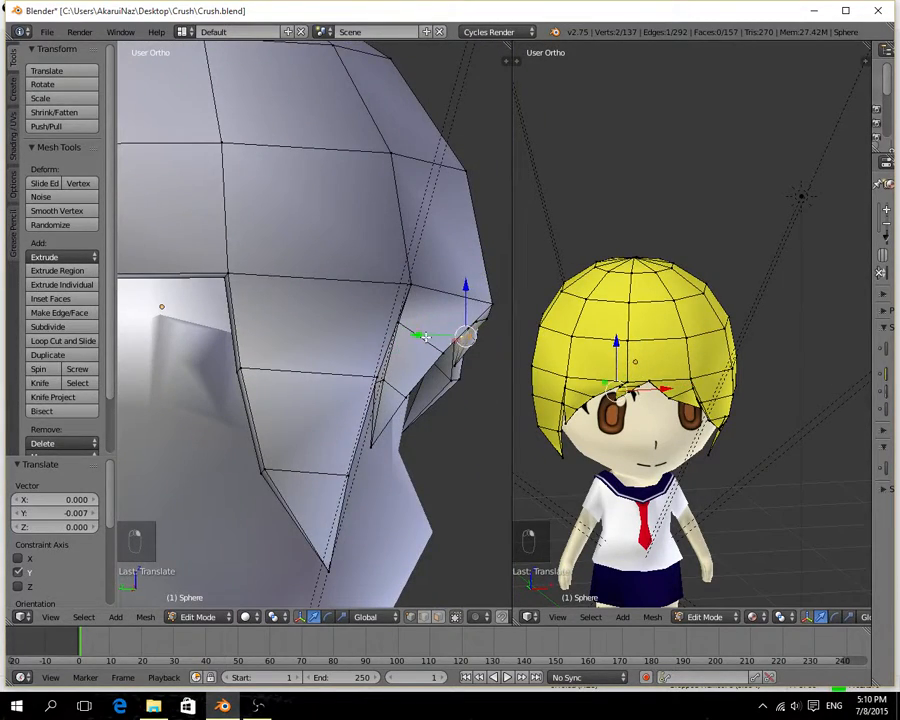
{"action": "left_click_drag", "start_coordinate": [425, 337], "coordinate": [448, 316]}
{"action": "right_click", "coordinate": [487, 323]}
{"action": "middle_click_drag", "start_coordinate": [448, 316], "coordinate": [339, 414]}
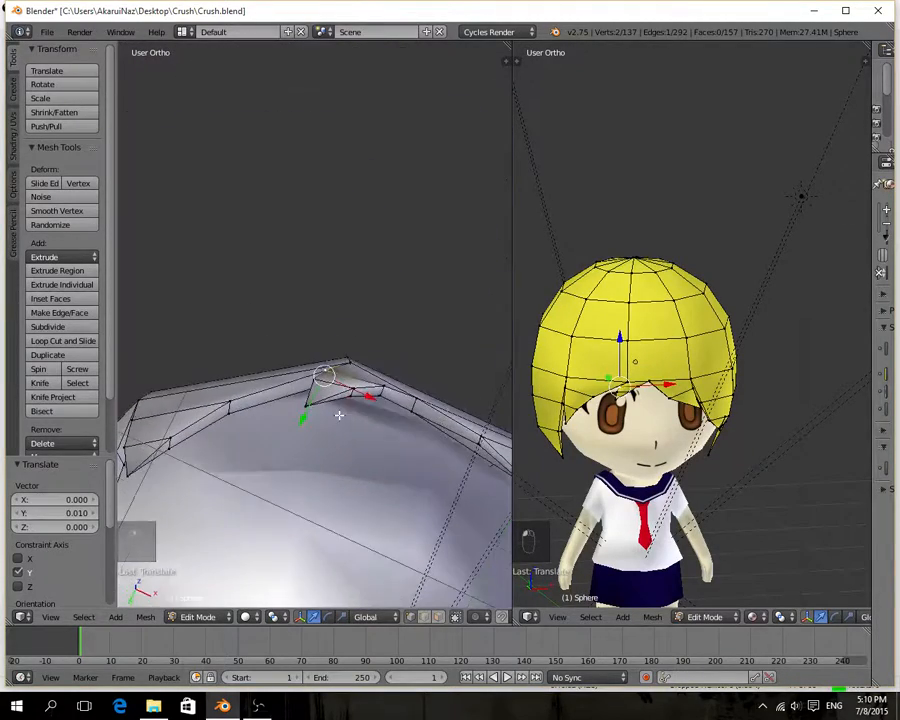
Select the small spike's upper loop, rotate it 5.12° and then -4.154° from below, and move it 0.007 on X.
{"action": "right_click", "coordinate": [378, 386], "text": "shift"}
{"action": "right_click", "coordinate": [376, 395], "text": "shift"}
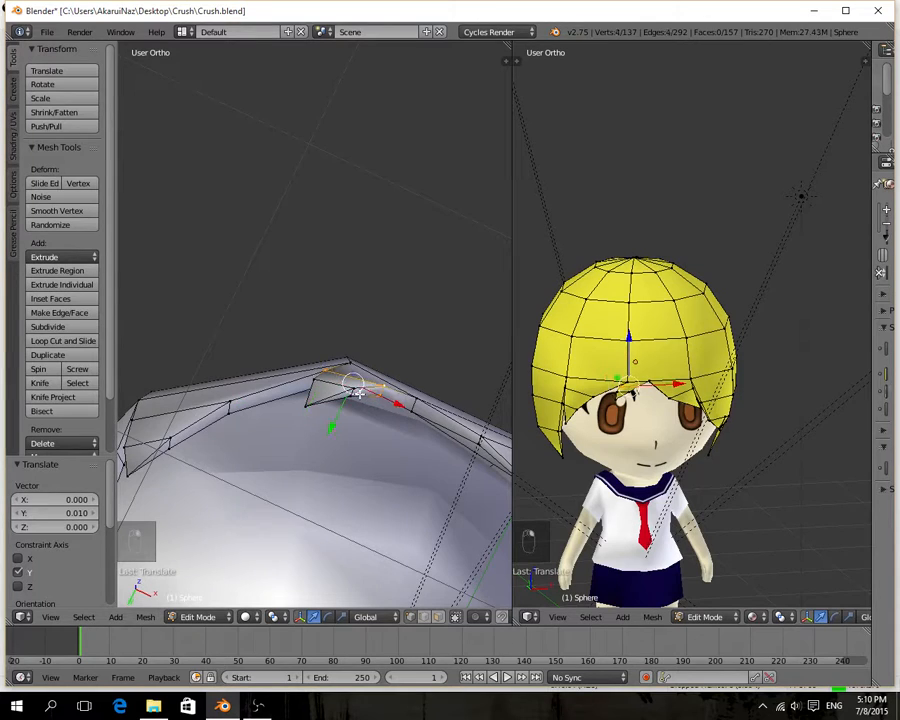
{"action": "middle_click_drag", "start_coordinate": [430, 455], "coordinate": [429, 423]}
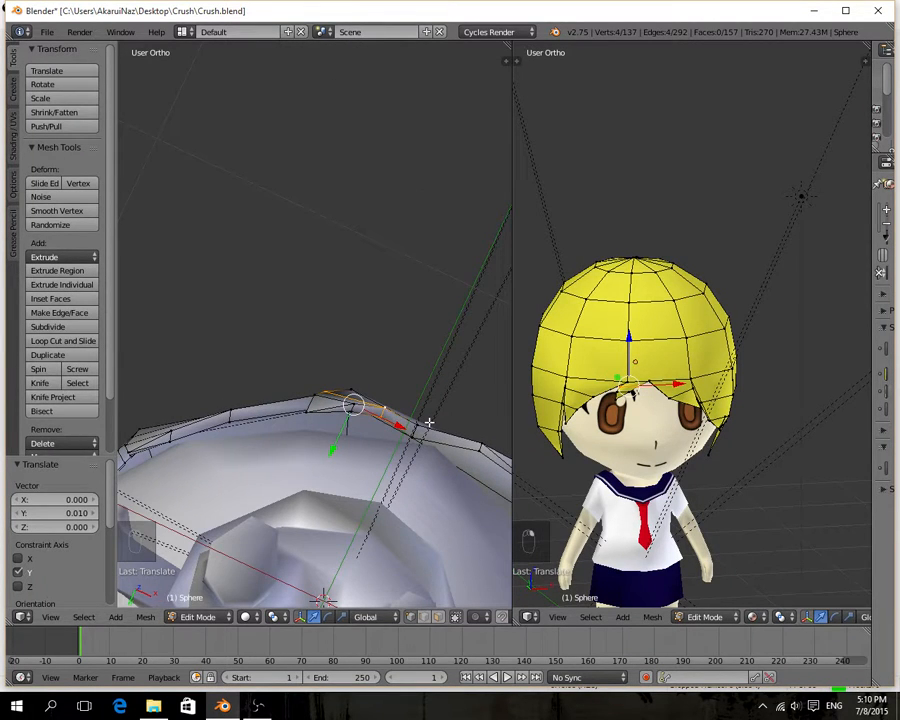
{"action": "key", "text": "r"}
{"action": "left_click", "coordinate": [429, 431]}
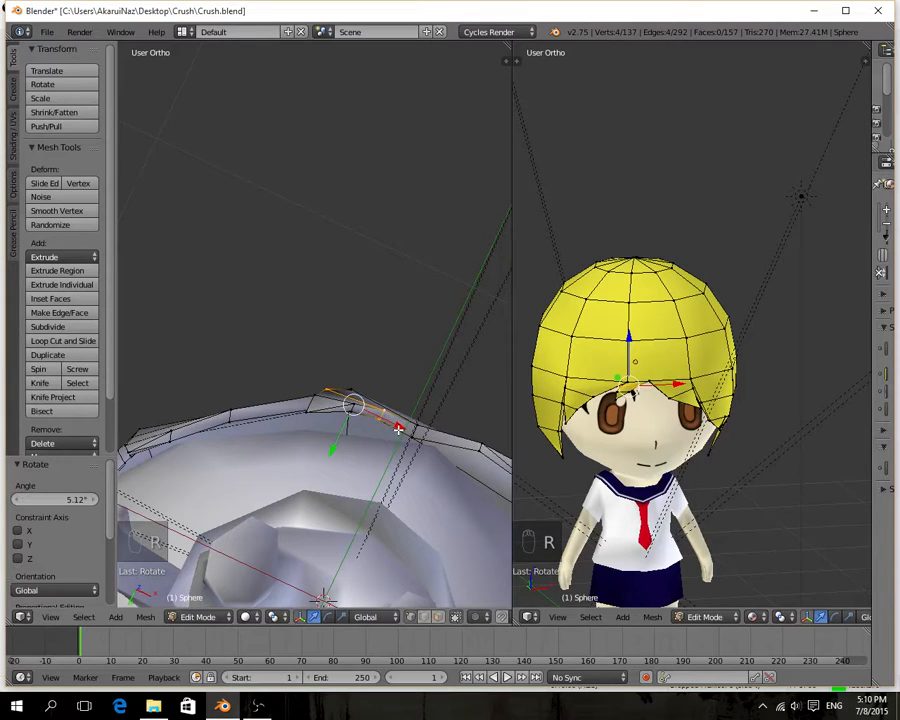
{"action": "key", "text": "r"}
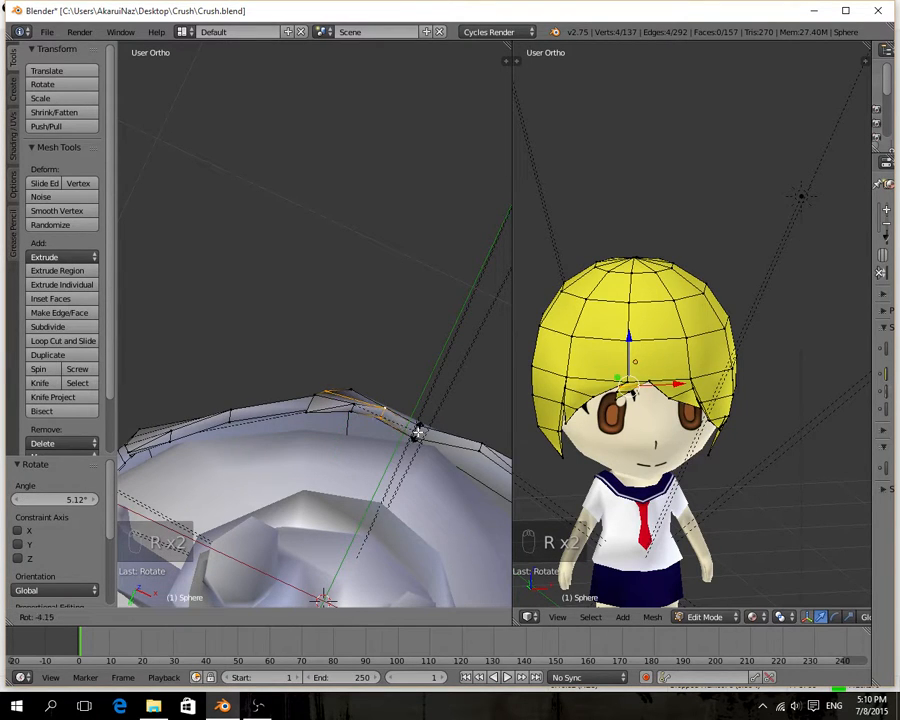
{"action": "left_click", "coordinate": [418, 432]}
{"action": "key", "text": "g"}
{"action": "key", "text": "x"}
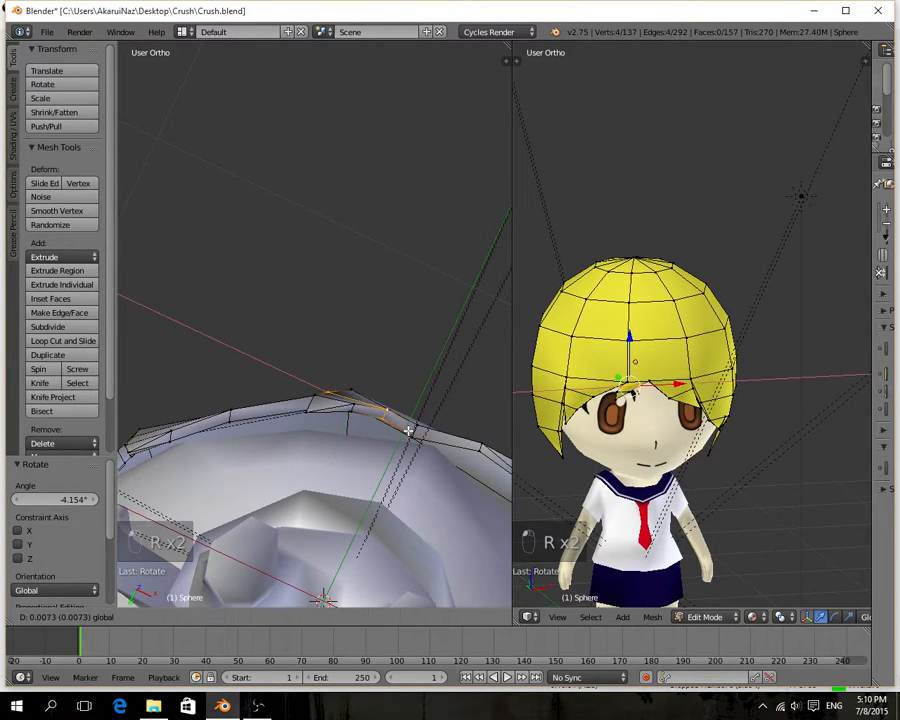
{"action": "left_click", "coordinate": [409, 431]}
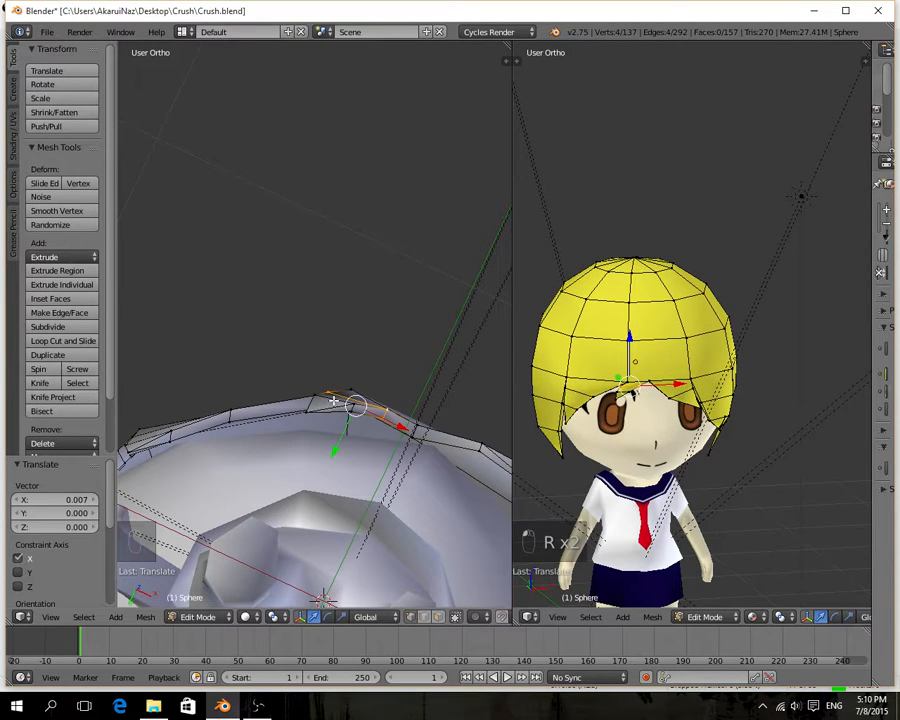
Select the small spike's lower loop and move it 0.005 on X and 0.005 on Y.
{"action": "right_click", "coordinate": [333, 401]}
{"action": "key", "text": "g"}
{"action": "key", "text": "x"}
{"action": "left_click", "coordinate": [343, 404]}
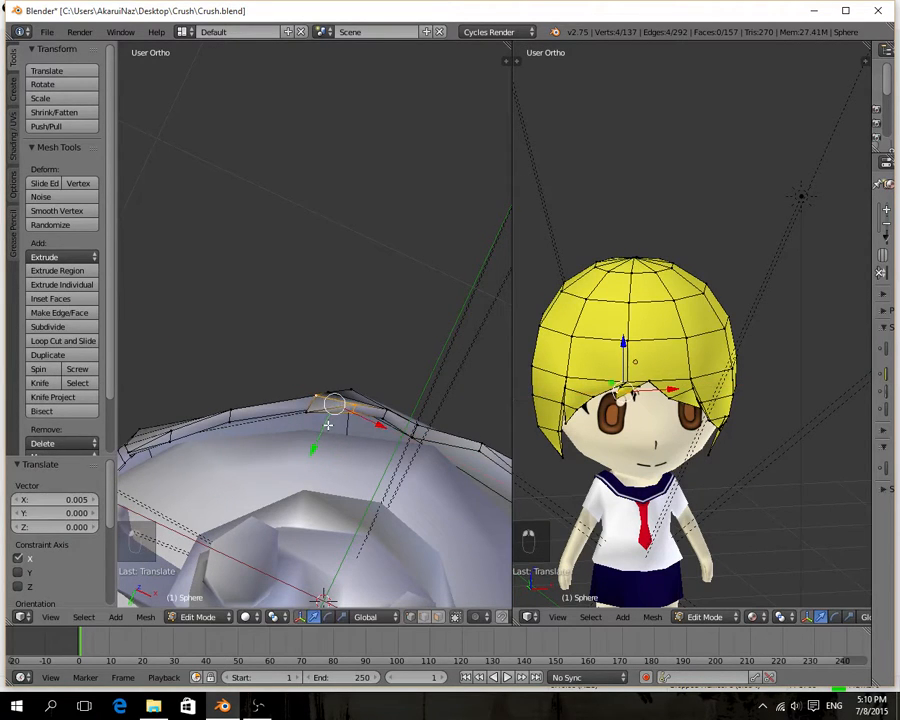
{"action": "left_click_drag", "start_coordinate": [328, 425], "coordinate": [327, 427]}
Move the hairline vertex at the small spike's outer base 0.019 on Y.
{"action": "middle_click_drag", "start_coordinate": [333, 422], "coordinate": [381, 392]}
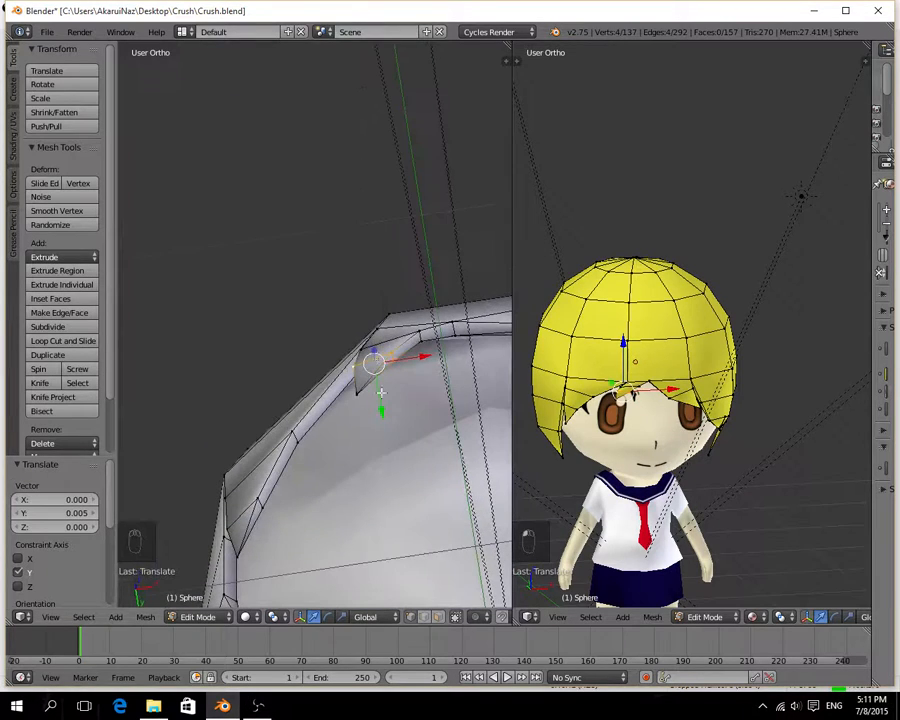
{"action": "right_click", "coordinate": [376, 330]}
{"action": "mouse_move", "coordinate": [377, 355]}
{"action": "left_mouse_down"}
{"action": "mouse_move", "coordinate": [408, 331]}
{"action": "mouse_move", "coordinate": [378, 374]}
{"action": "left_mouse_up"}
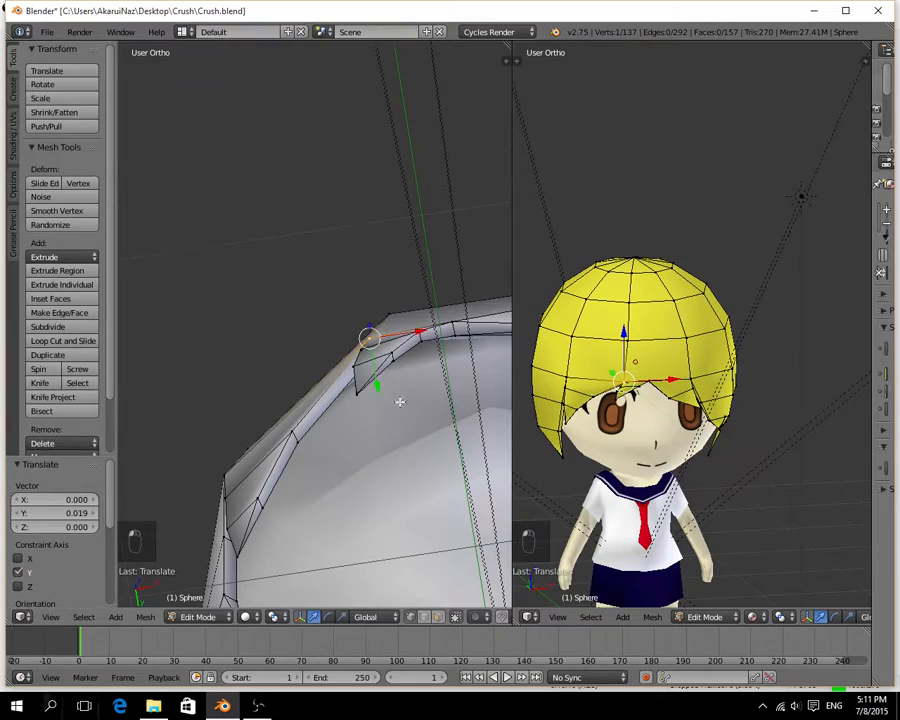
{"action": "middle_click_drag", "start_coordinate": [398, 402], "coordinate": [446, 510]}
{"action": "scroll", "coordinate": [435, 479], "scroll_direction": "down", "scroll_amount": 3}
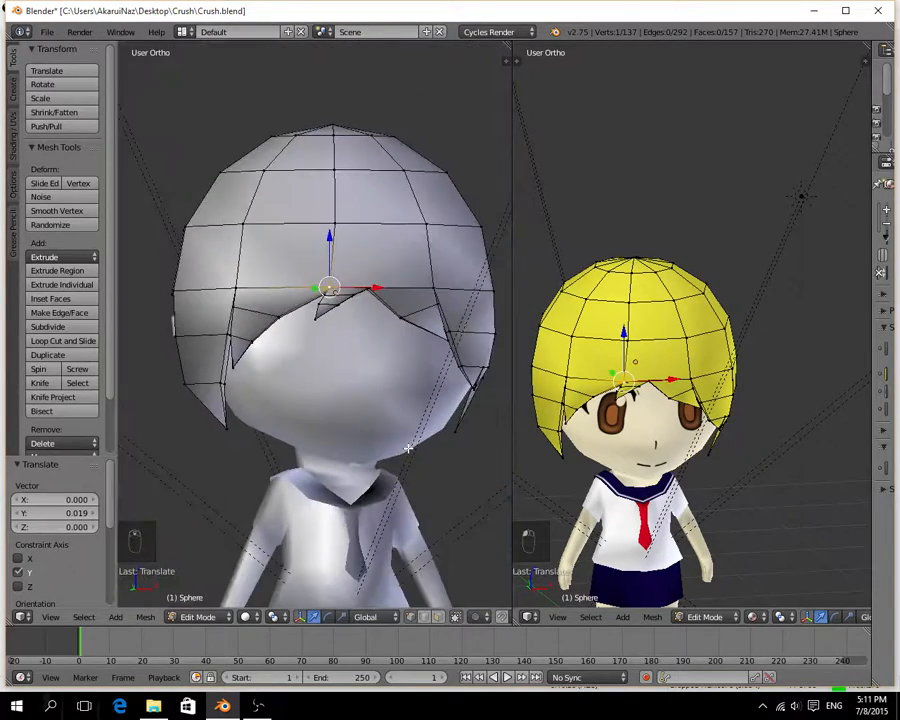
Select the inner edge of the small spike's upper loop and move it -0.010 on X.
{"action": "scroll", "coordinate": [408, 449], "scroll_direction": "up", "scroll_amount": 4}
{"action": "middle_click_drag", "start_coordinate": [388, 307], "coordinate": [242, 349]}
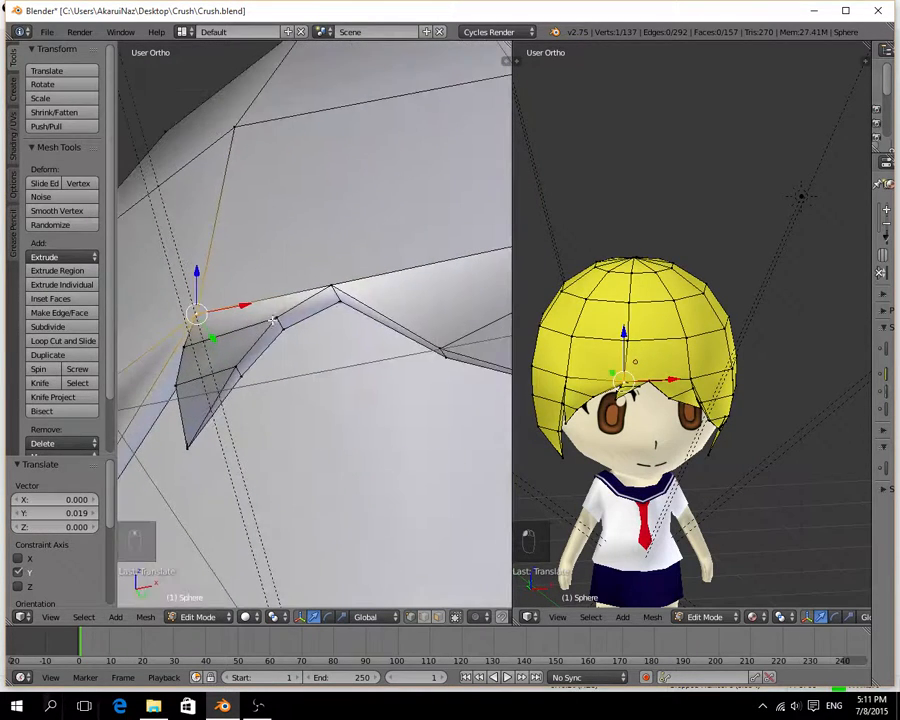
{"action": "right_click", "coordinate": [273, 321]}
{"action": "right_click", "coordinate": [287, 329], "text": "shift"}
{"action": "left_click_drag", "start_coordinate": [314, 319], "coordinate": [305, 322]}
Select the inner edge of the small spike's lower loop and move it -0.010 on X.
{"action": "right_click", "coordinate": [238, 372]}
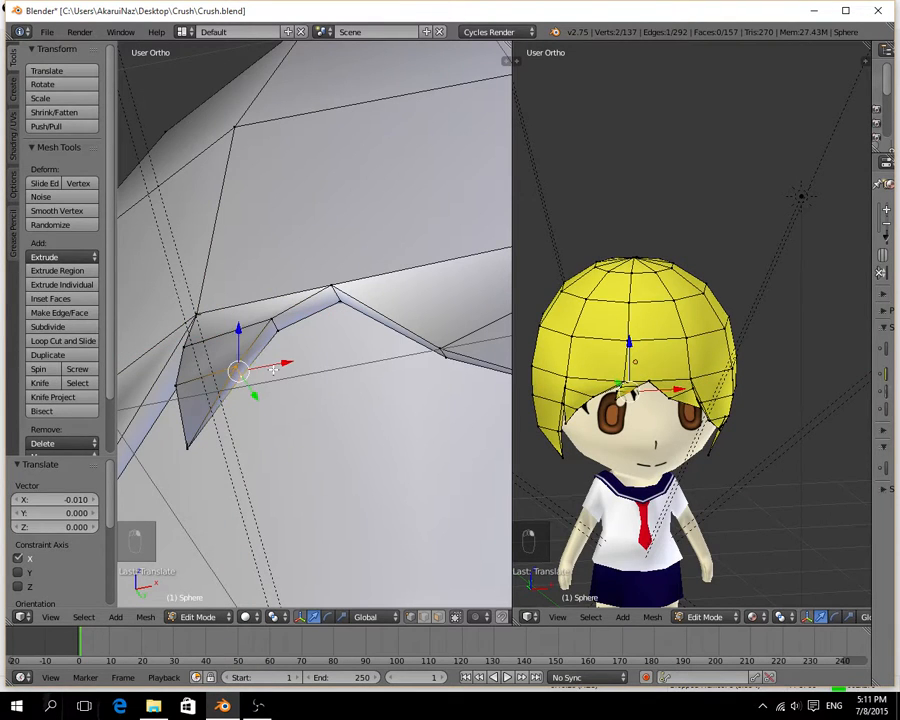
{"action": "key", "text": "g"}
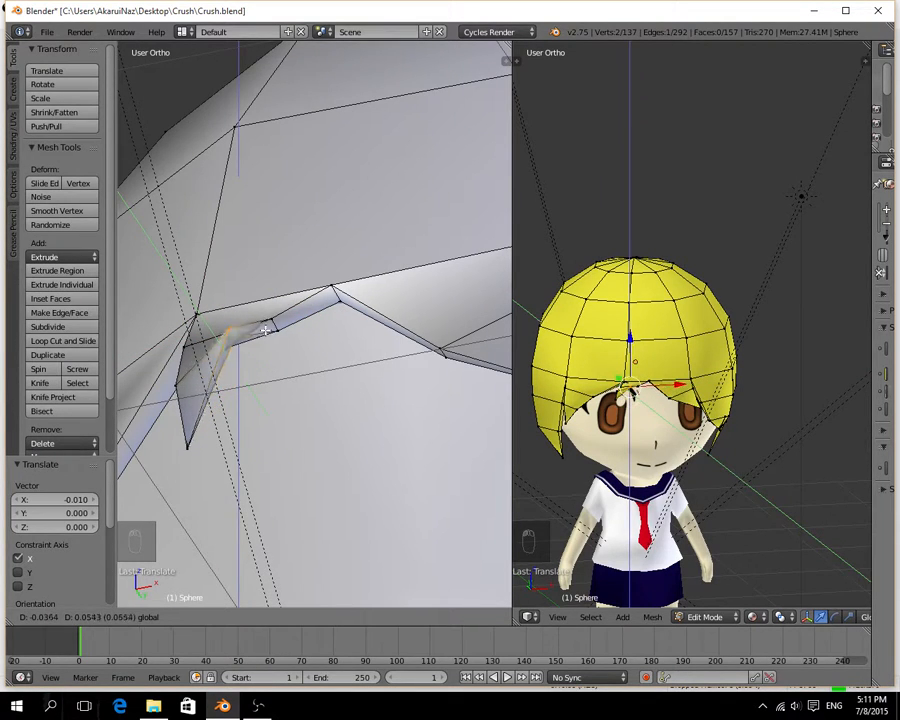
{"action": "right_click", "coordinate": [266, 331]}
{"action": "left_click_drag", "start_coordinate": [276, 363], "coordinate": [271, 364]}
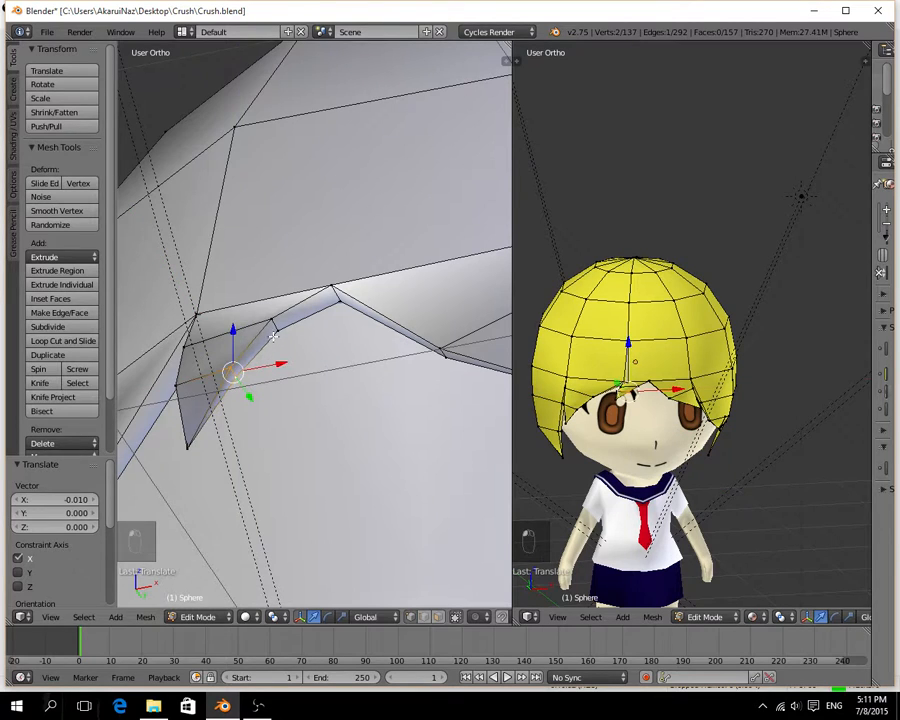
Select the inner edge of the small spike's upper loop again and move it -0.012 on X.
{"action": "right_click", "coordinate": [273, 320]}
{"action": "right_click", "coordinate": [278, 331], "text": "shift"}
{"action": "left_click_drag", "start_coordinate": [318, 320], "coordinate": [310, 322]}
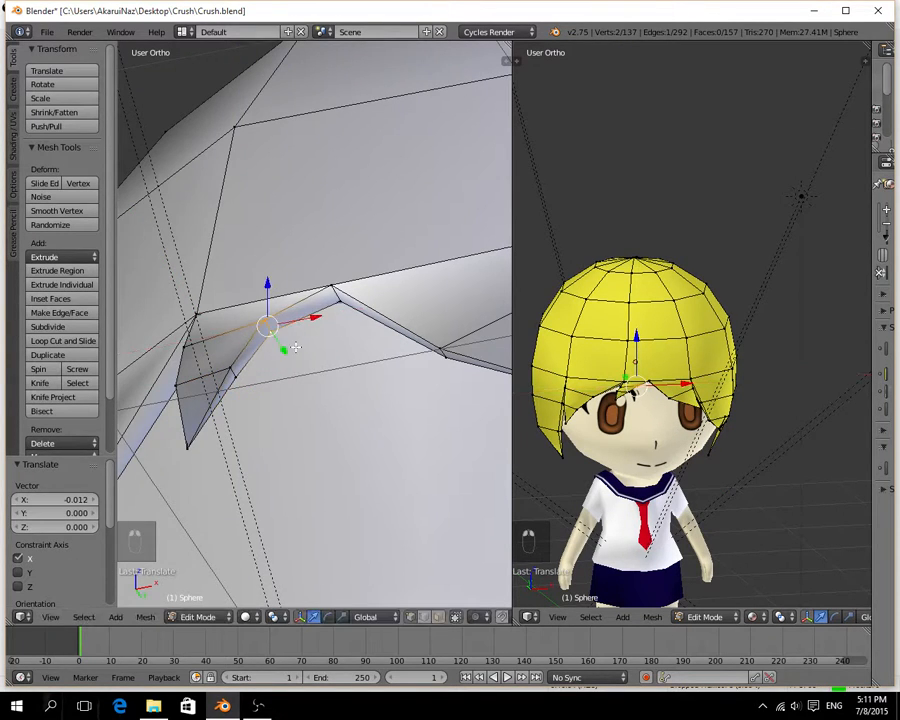
Examine the fringe spikes and the long side lock from the front, the side and at full-figure distance.
{"action": "mouse_move", "coordinate": [297, 343]}
{"action": "middle_mouse_down"}
{"action": "mouse_move", "coordinate": [304, 362]}
{"action": "mouse_move", "coordinate": [306, 344]}
{"action": "middle_mouse_up"}
{"action": "middle_click_drag", "start_coordinate": [685, 433], "coordinate": [659, 404]}
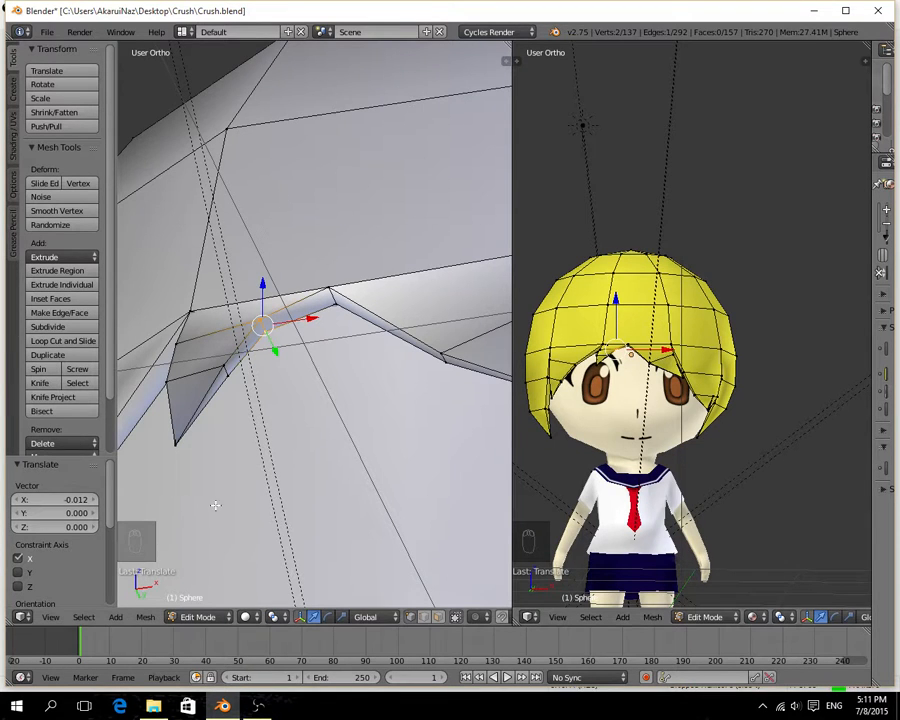
{"action": "middle_click_drag", "start_coordinate": [266, 497], "coordinate": [172, 160]}
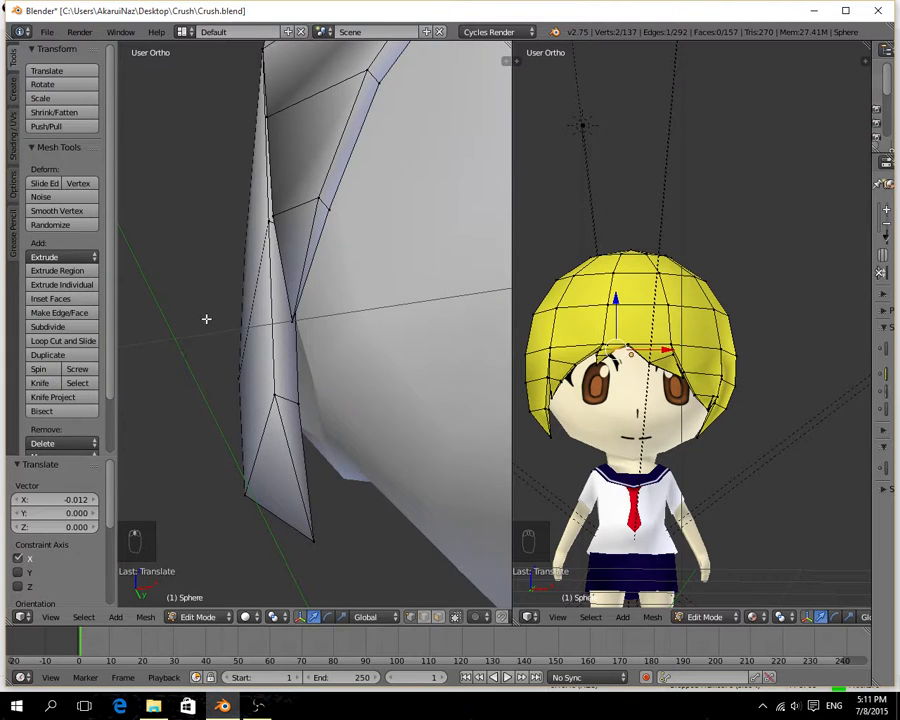
{"action": "middle_click_drag", "start_coordinate": [206, 318], "coordinate": [225, 310]}
{"action": "middle_click_drag", "start_coordinate": [234, 329], "coordinate": [238, 330]}
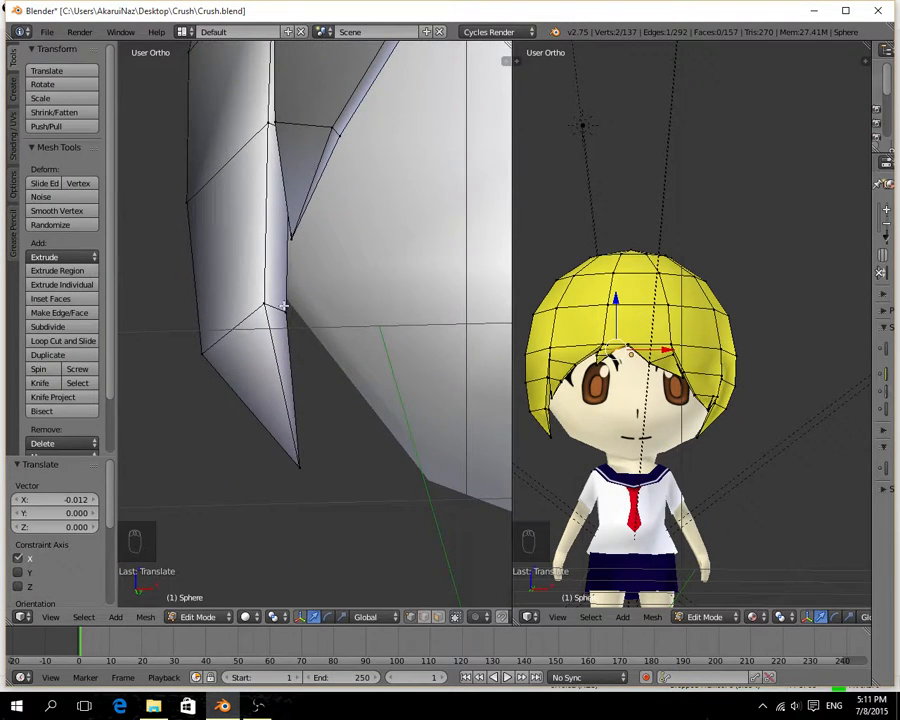
{"action": "scroll", "coordinate": [284, 306], "scroll_direction": "down", "scroll_amount": 10}
{"action": "middle_click_drag", "start_coordinate": [284, 306], "coordinate": [292, 345], "text": "shift"}
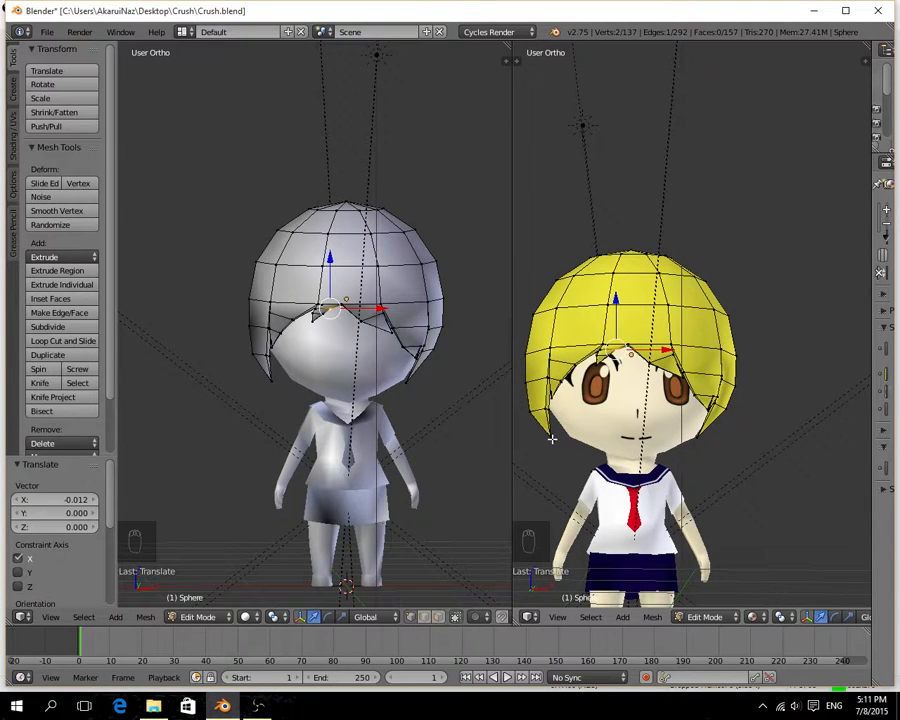
Select the pointed end section of the long side lock and shift it inward on X and -0.009 on Y.
{"action": "scroll", "coordinate": [269, 325], "scroll_direction": "up", "scroll_amount": 6}
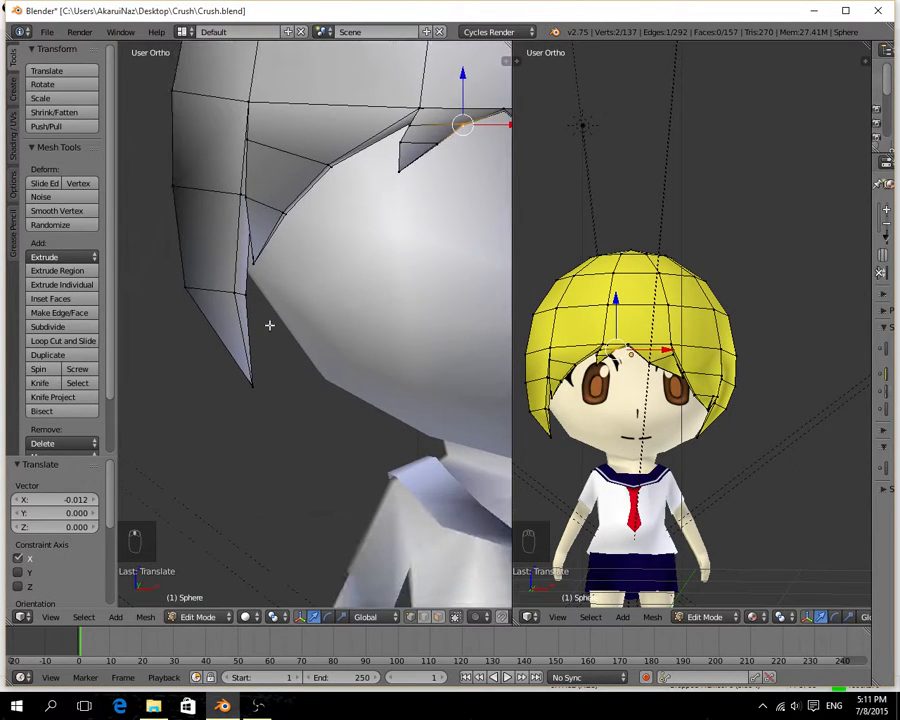
{"action": "right_click", "coordinate": [185, 288]}
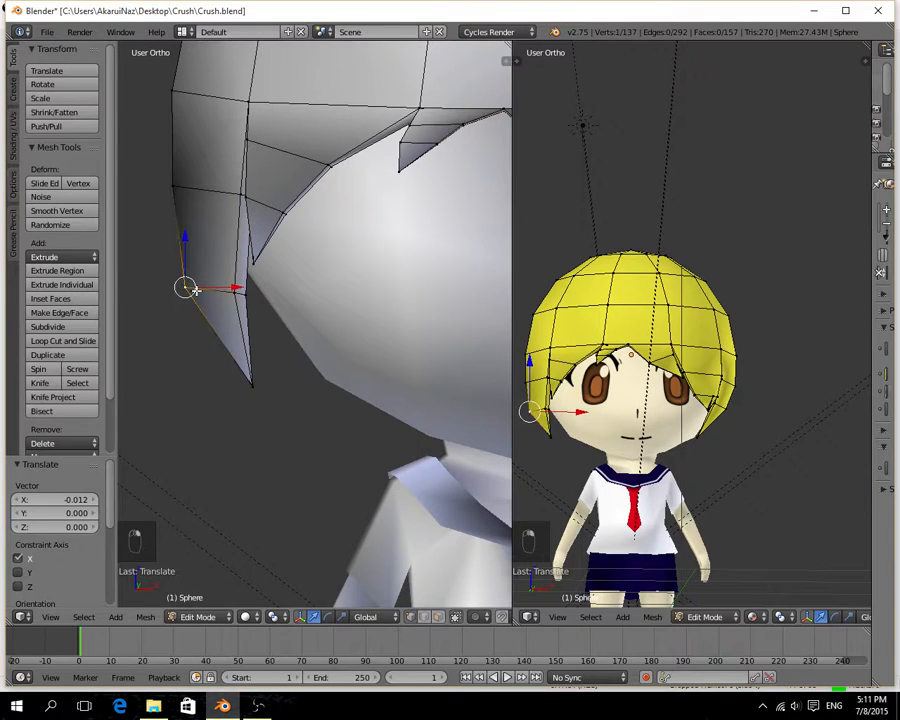
{"action": "right_click", "coordinate": [198, 291], "text": "alt"}
{"action": "right_click", "coordinate": [253, 384], "text": "shift"}
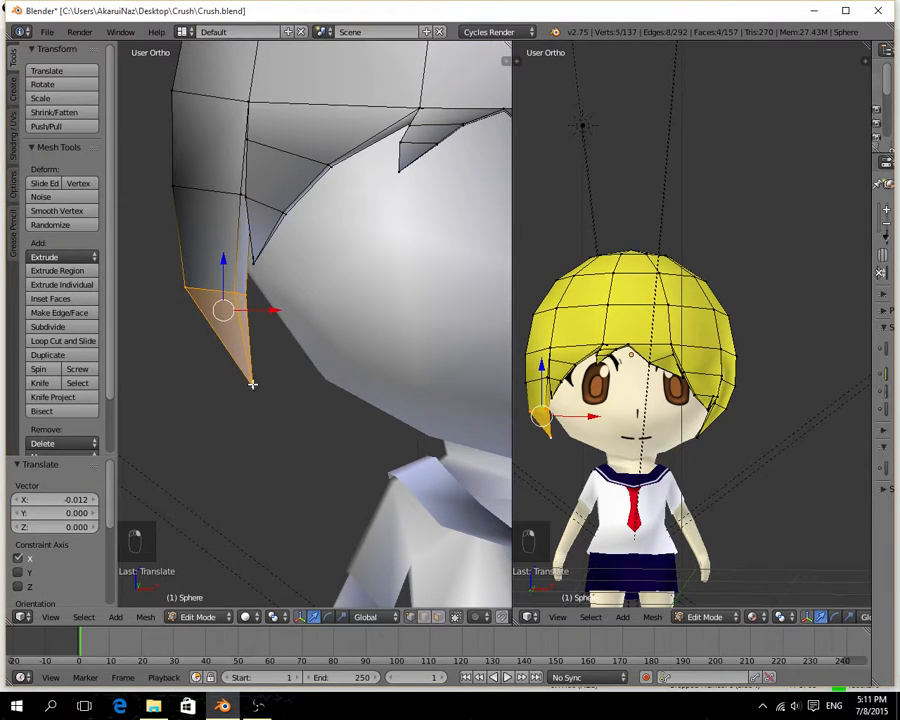
{"action": "middle_click_drag", "start_coordinate": [302, 362], "coordinate": [245, 366]}
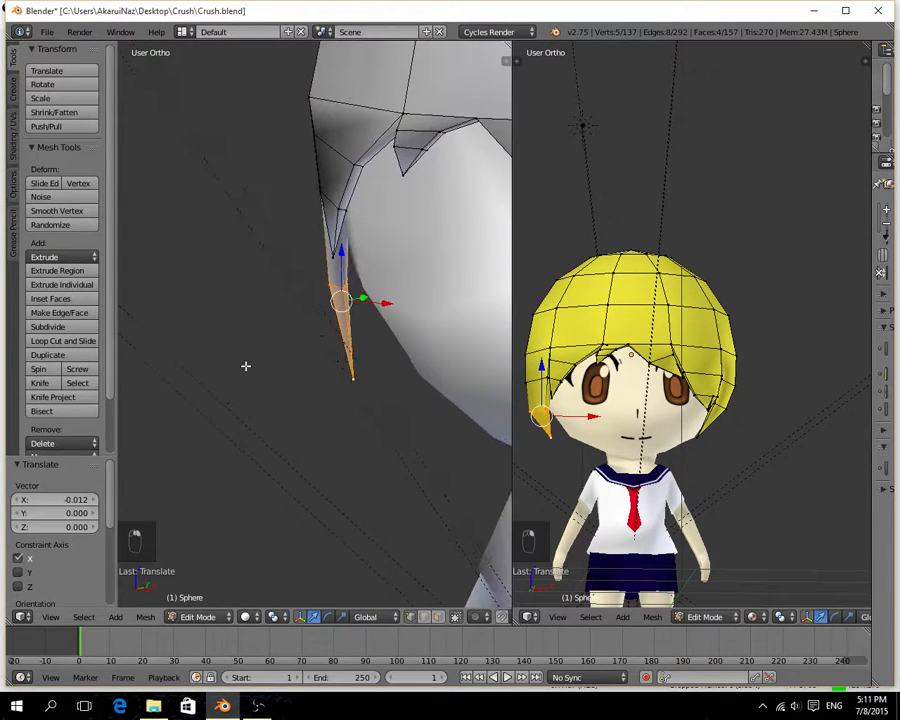
{"action": "key", "text": "g"}
{"action": "key", "text": "x"}
{"action": "left_click", "coordinate": [375, 301]}
{"action": "key", "text": "g"}
{"action": "key", "text": "y"}
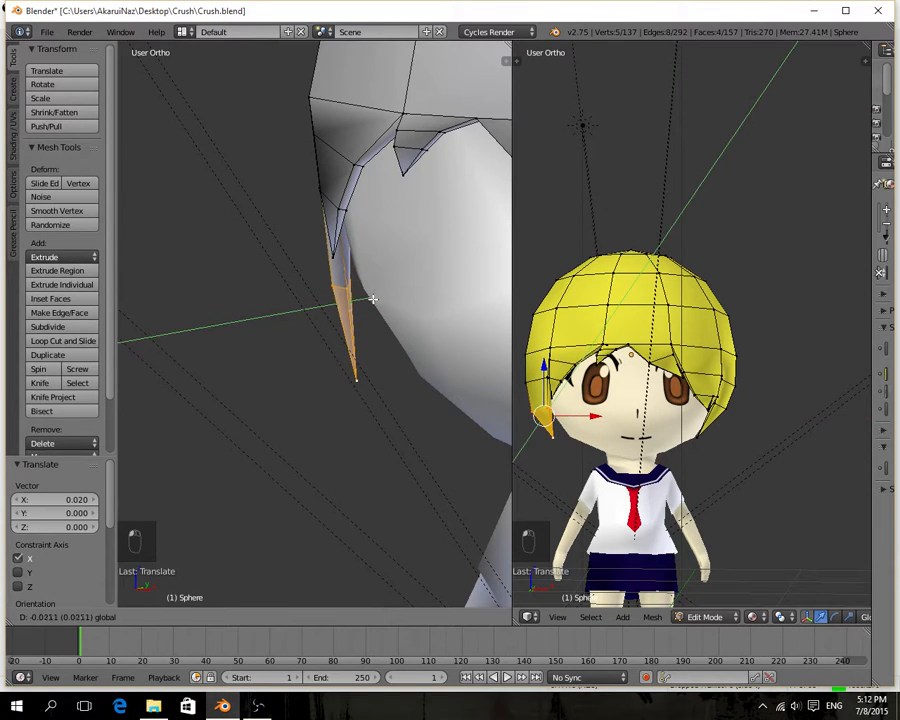
{"action": "mouse_move", "coordinate": [373, 299]}
{"action": "left_mouse_down"}
{"action": "mouse_move", "coordinate": [385, 305]}
{"action": "mouse_move", "coordinate": [377, 298]}
{"action": "left_mouse_up"}
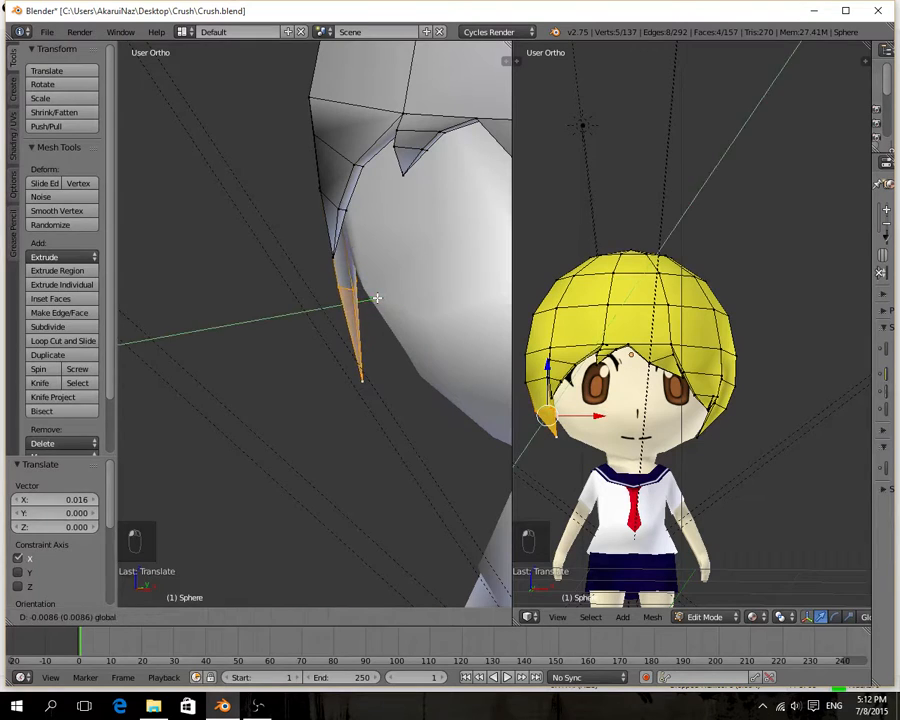
{"action": "left_click", "coordinate": [377, 298]}
Select the lowest tip vertex of the long side lock and move it 0.014 on X.
{"action": "middle_click_drag", "start_coordinate": [388, 352], "coordinate": [418, 365]}
{"action": "right_click", "coordinate": [305, 364]}
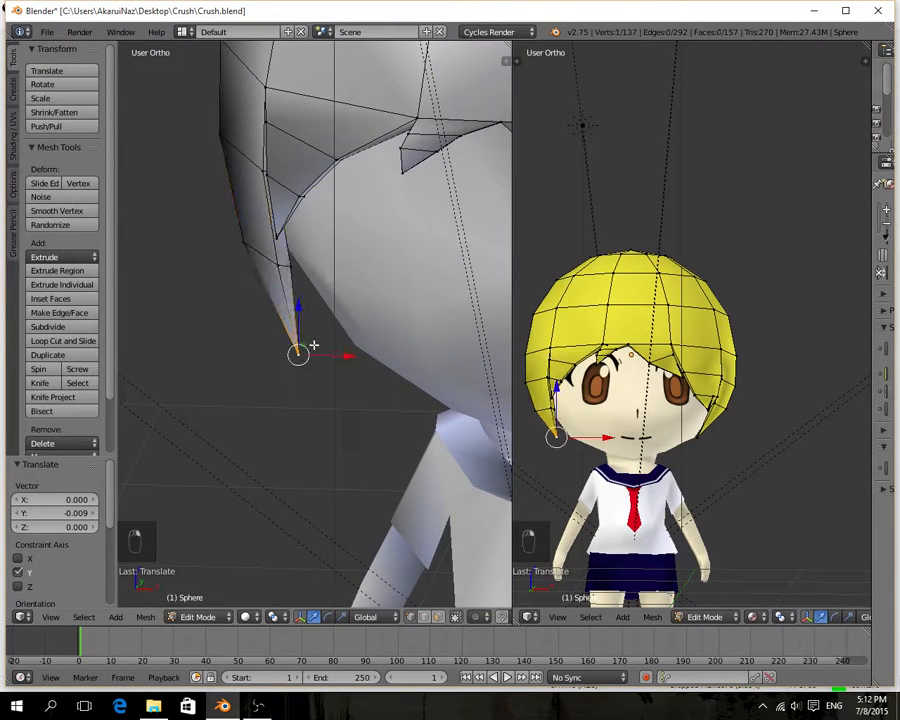
{"action": "left_click_drag", "start_coordinate": [308, 342], "coordinate": [354, 362]}
{"action": "key", "text": "ctrl+z"}
{"action": "key", "text": "ctrl+z"}
{"action": "middle_click_drag", "start_coordinate": [354, 362], "coordinate": [436, 338]}
{"action": "scroll", "coordinate": [432, 345], "scroll_direction": "down", "scroll_amount": 6}
{"action": "middle_click_drag", "start_coordinate": [379, 365], "coordinate": [321, 381]}
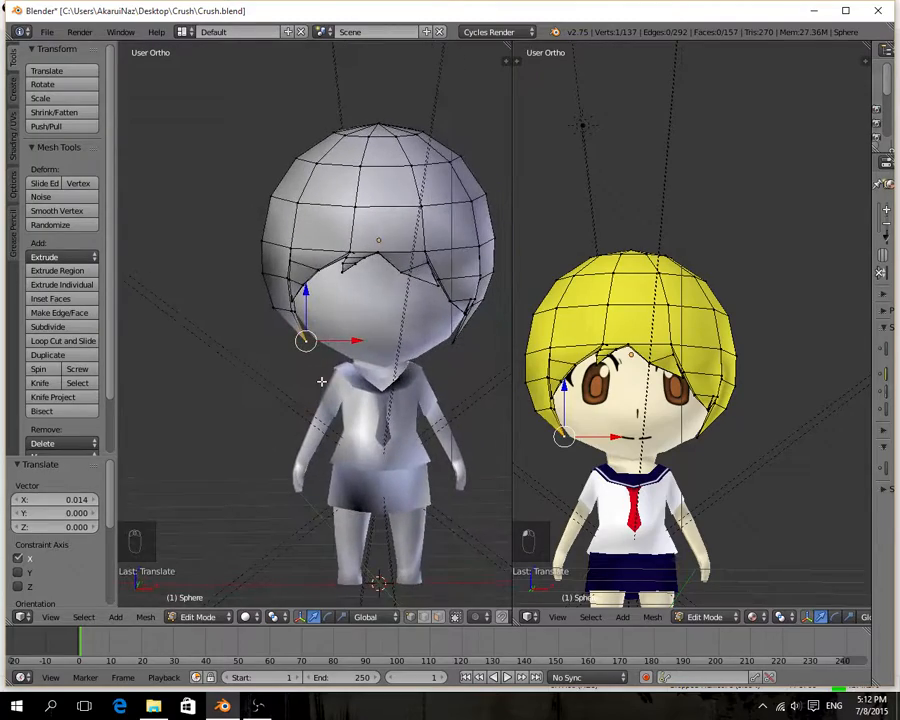
Switch the hair mesh to face selection mode.
{"action": "middle_click_drag", "start_coordinate": [820, 520], "coordinate": [648, 508]}
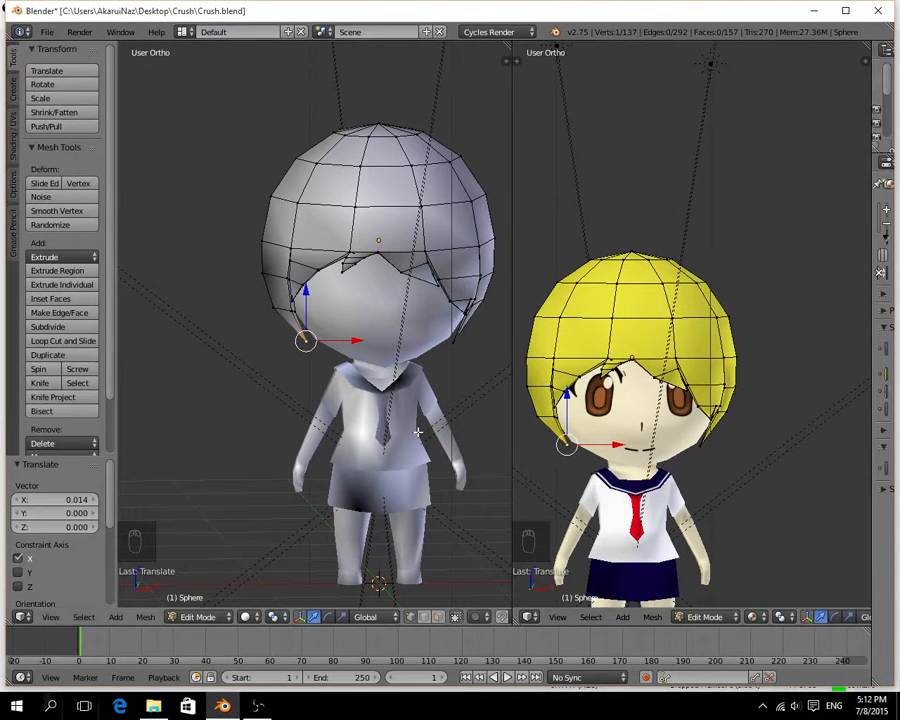
{"action": "middle_click_drag", "start_coordinate": [358, 431], "coordinate": [352, 483]}
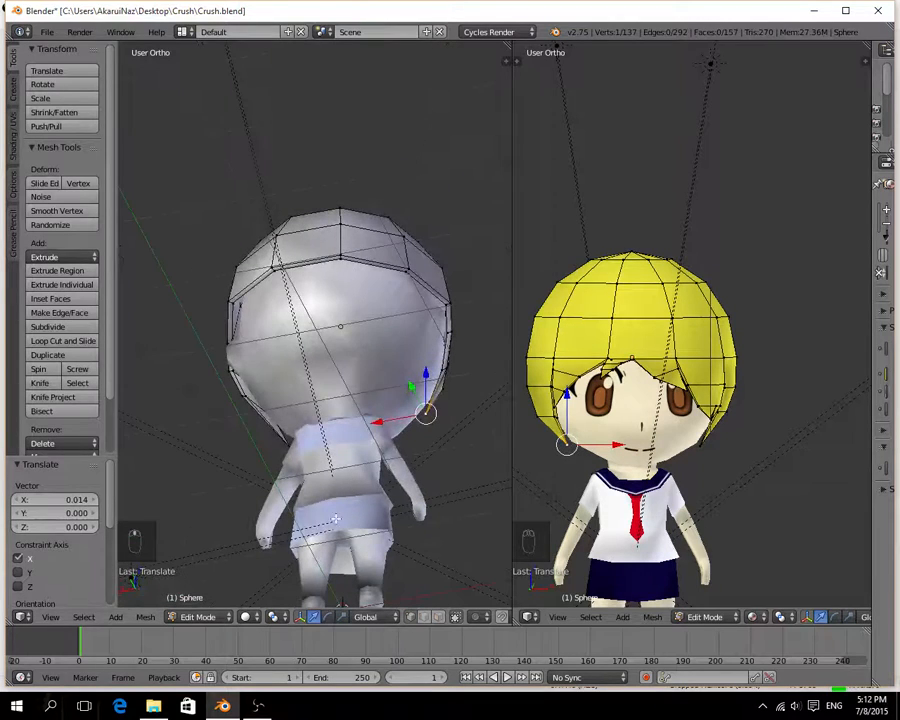
{"action": "left_click", "coordinate": [439, 618]}
{"action": "middle_click_drag", "start_coordinate": [408, 398], "coordinate": [135, 497]}
{"action": "left_click", "coordinate": [257, 706]}
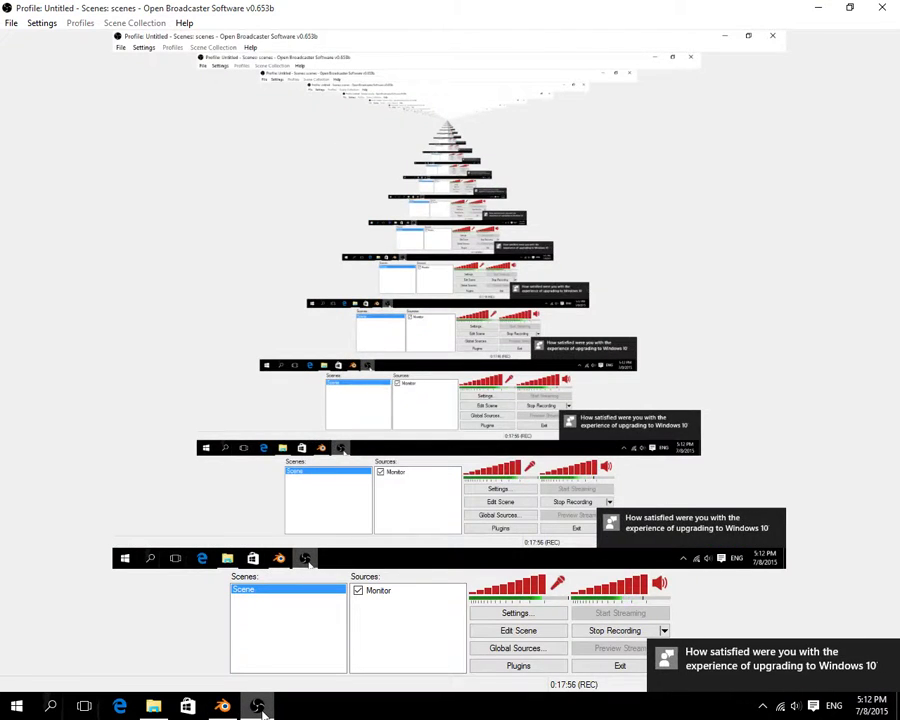
{"action": "left_click", "coordinate": [258, 706]}
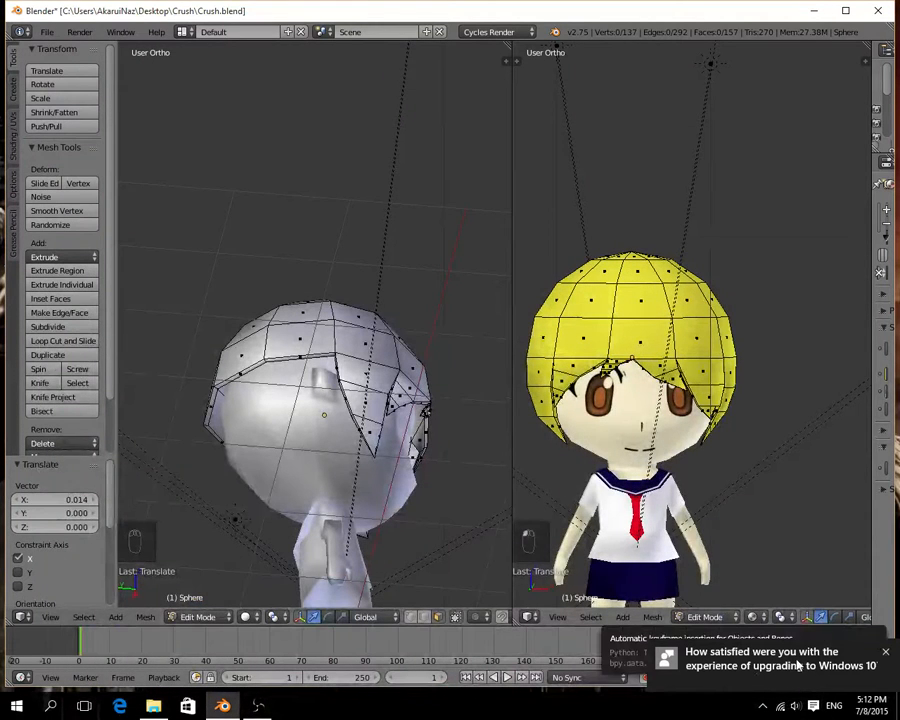
Select the five narrow rim faces along the lower back edge of the hair, from one side to the other.
{"action": "middle_click_drag", "start_coordinate": [386, 443], "coordinate": [475, 442]}
{"action": "scroll", "coordinate": [350, 527], "scroll_direction": "up", "scroll_amount": 3}
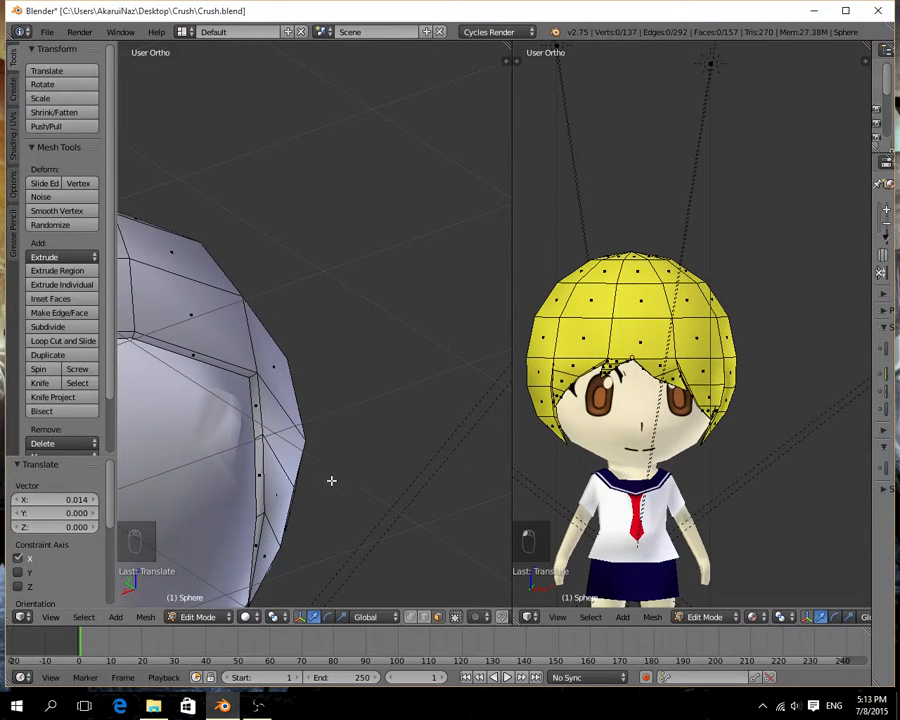
{"action": "middle_click_drag", "start_coordinate": [305, 436], "coordinate": [350, 456]}
{"action": "scroll", "coordinate": [245, 442], "scroll_direction": "down", "scroll_amount": 5}
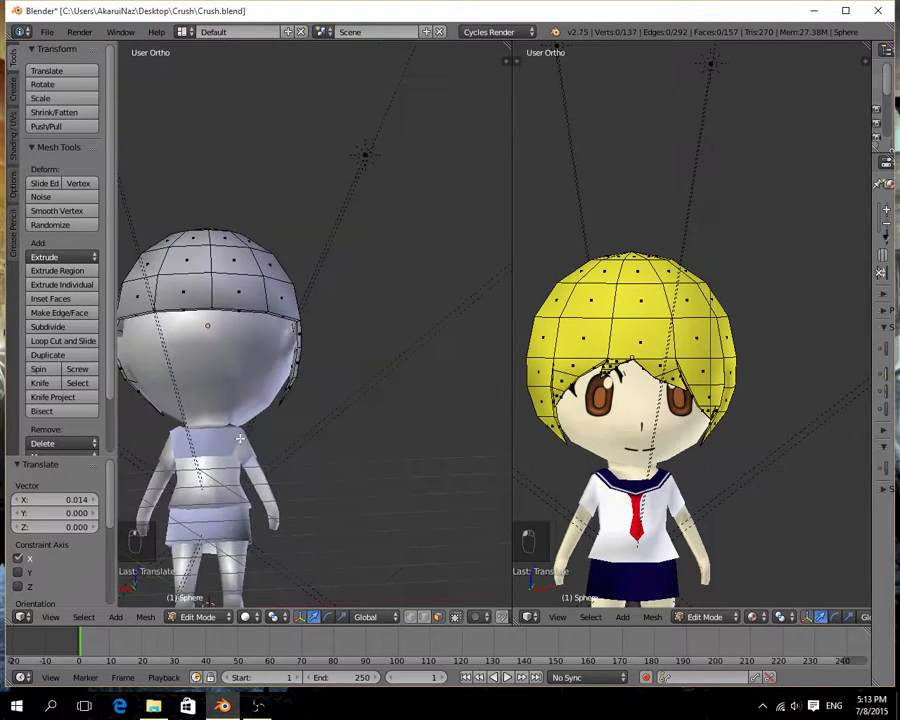
{"action": "middle_click_drag", "start_coordinate": [240, 436], "coordinate": [278, 459]}
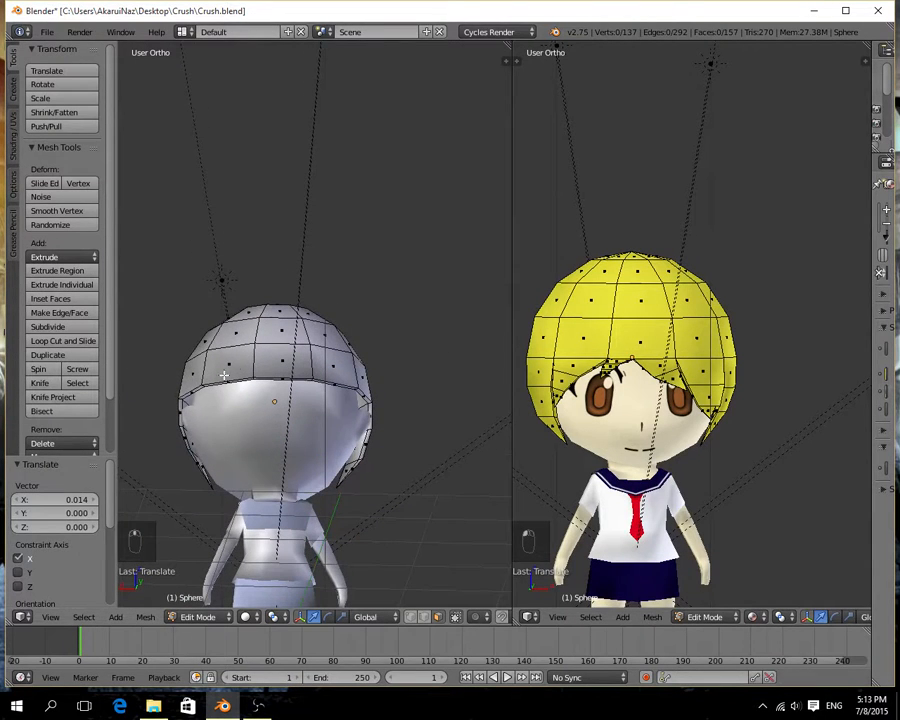
{"action": "right_click", "coordinate": [190, 393]}
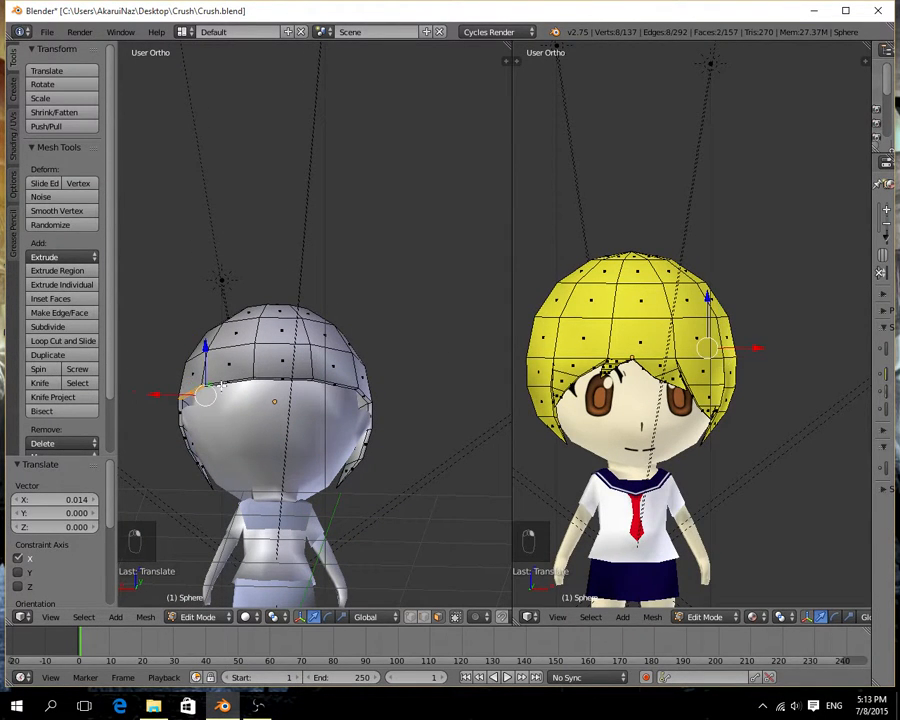
{"action": "right_click", "coordinate": [193, 393]}
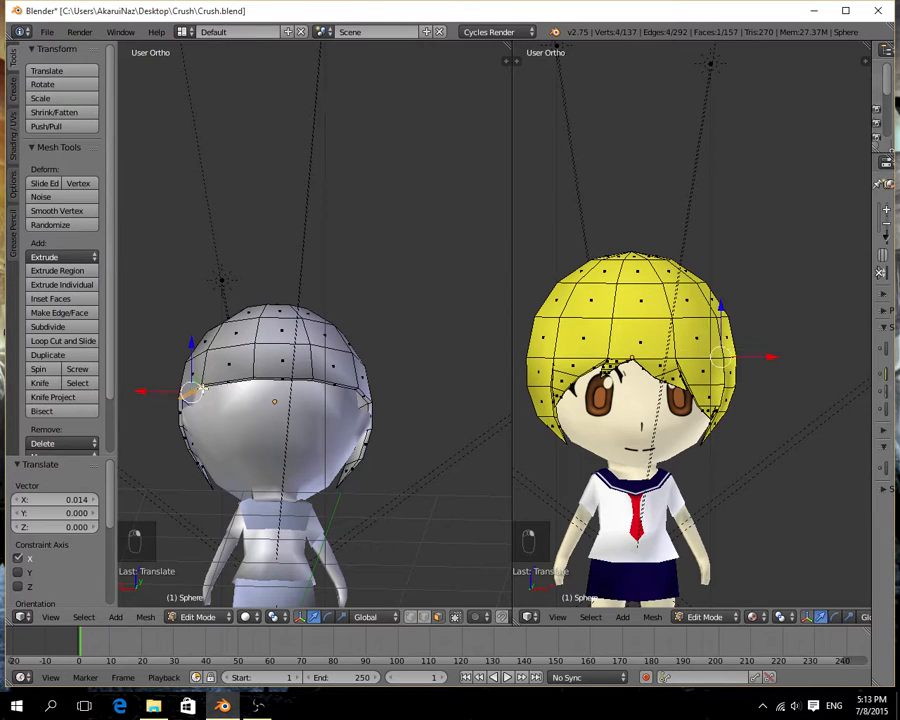
{"action": "right_click", "coordinate": [238, 380], "text": "shift"}
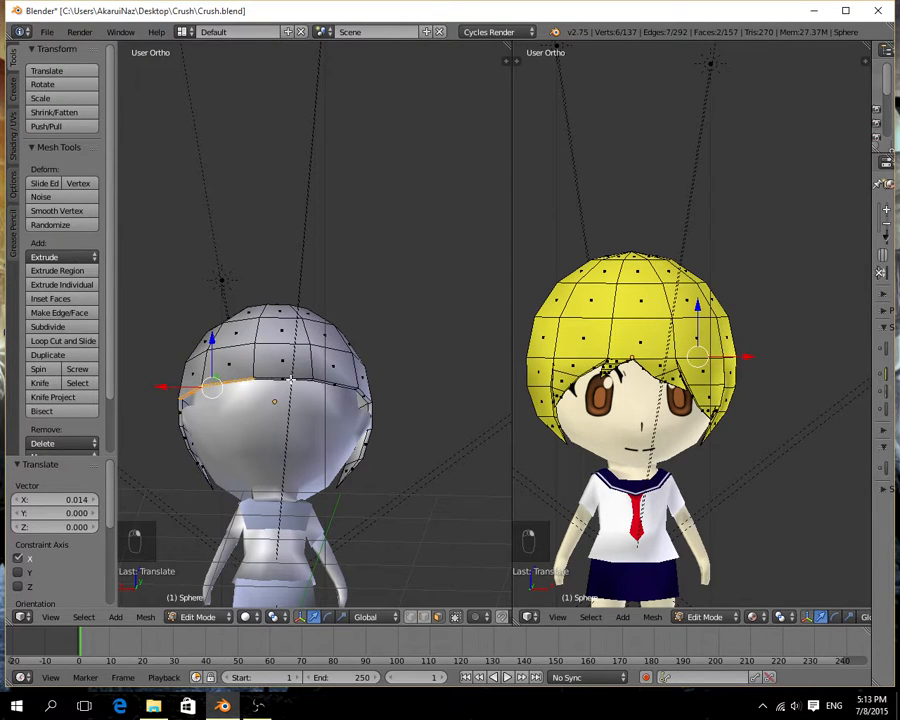
{"action": "right_click", "coordinate": [288, 380], "text": "shift"}
{"action": "right_click", "coordinate": [351, 388], "text": "shift"}
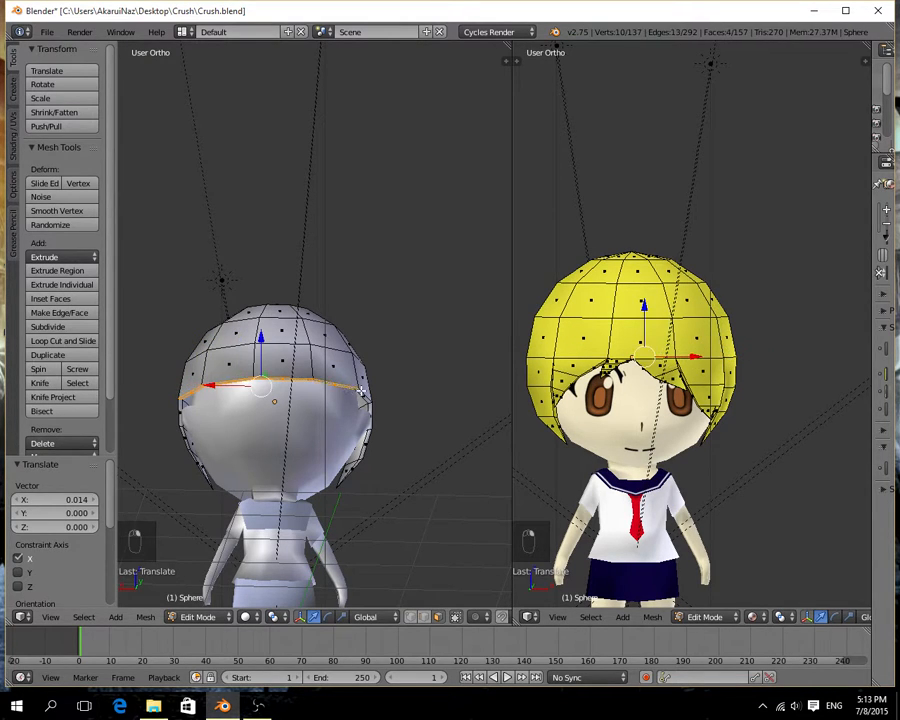
{"action": "right_click", "coordinate": [362, 397], "text": "shift"}
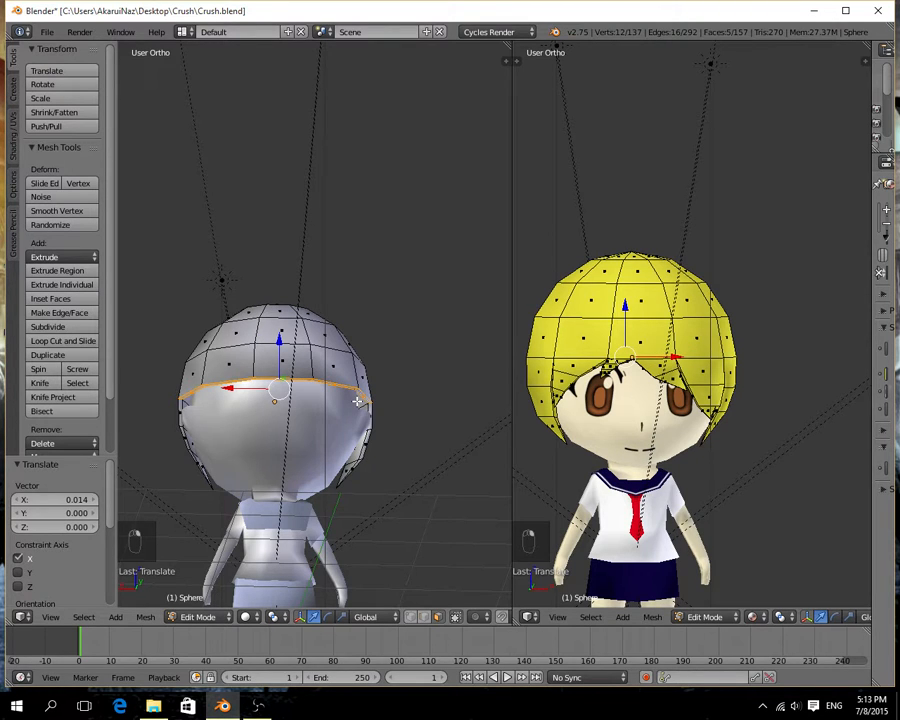
Try to extrude the selected back rim faces downward along Z.
{"action": "scroll", "coordinate": [99, 422], "scroll_direction": "down", "scroll_amount": 3}
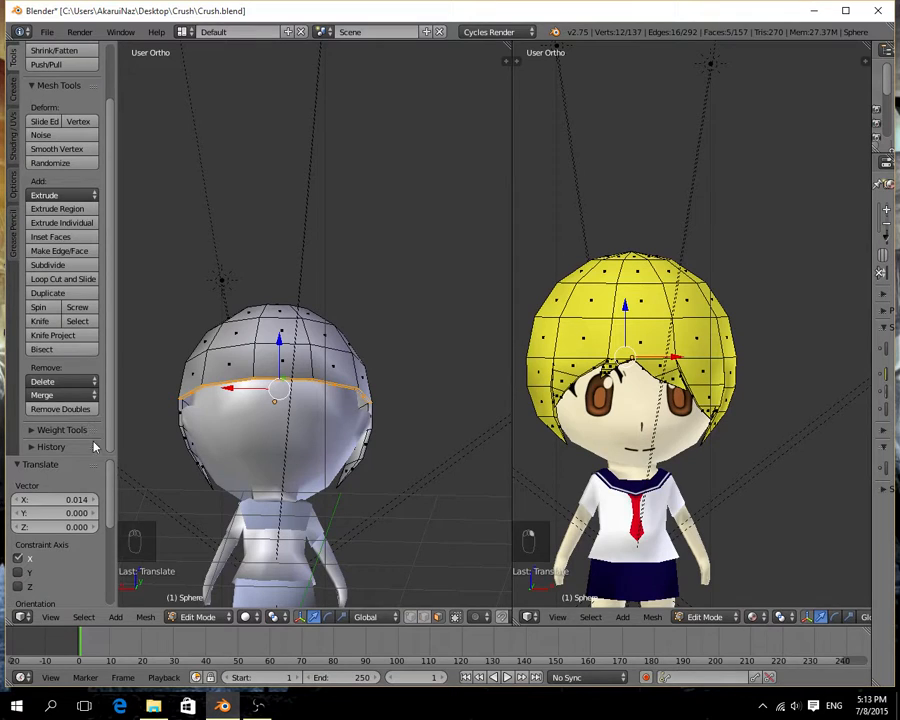
{"action": "key", "text": "e"}
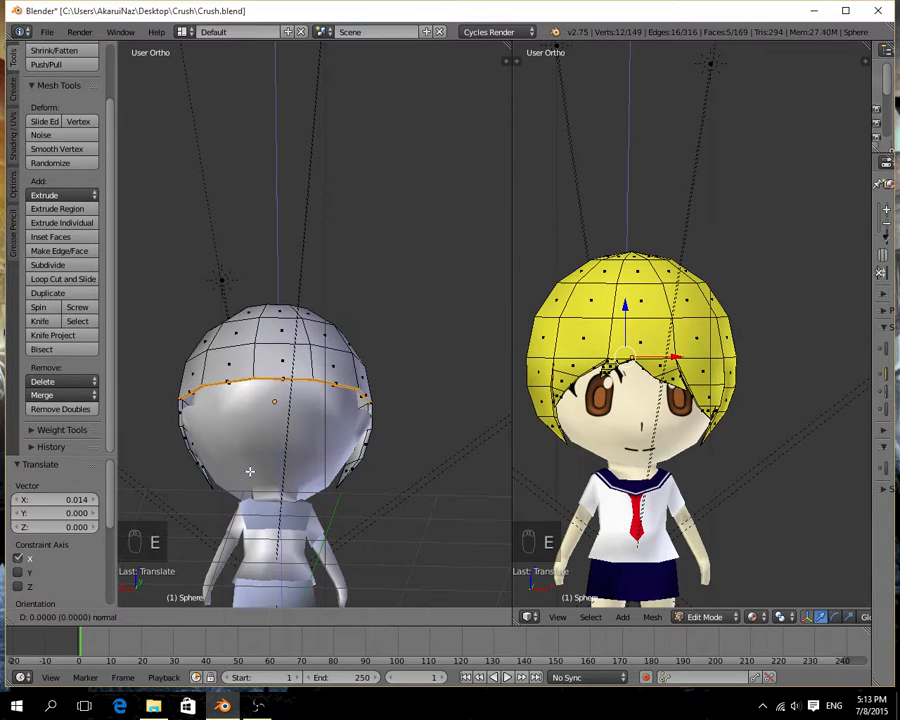
{"action": "key", "text": "z"}
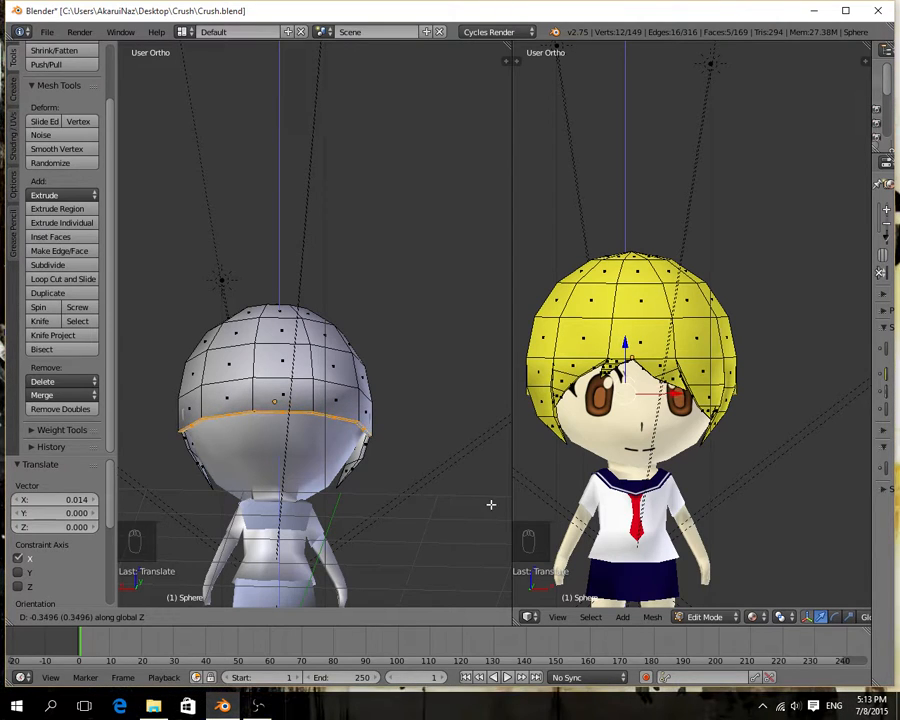
{"action": "key", "text": "Escape"}
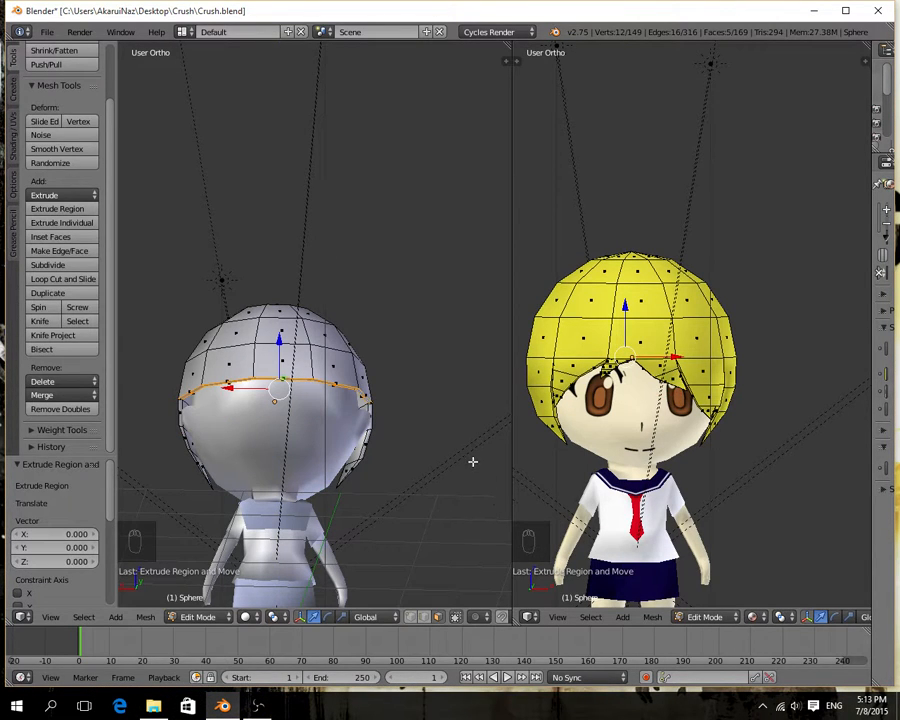
{"action": "key", "text": "ctrl+z"}
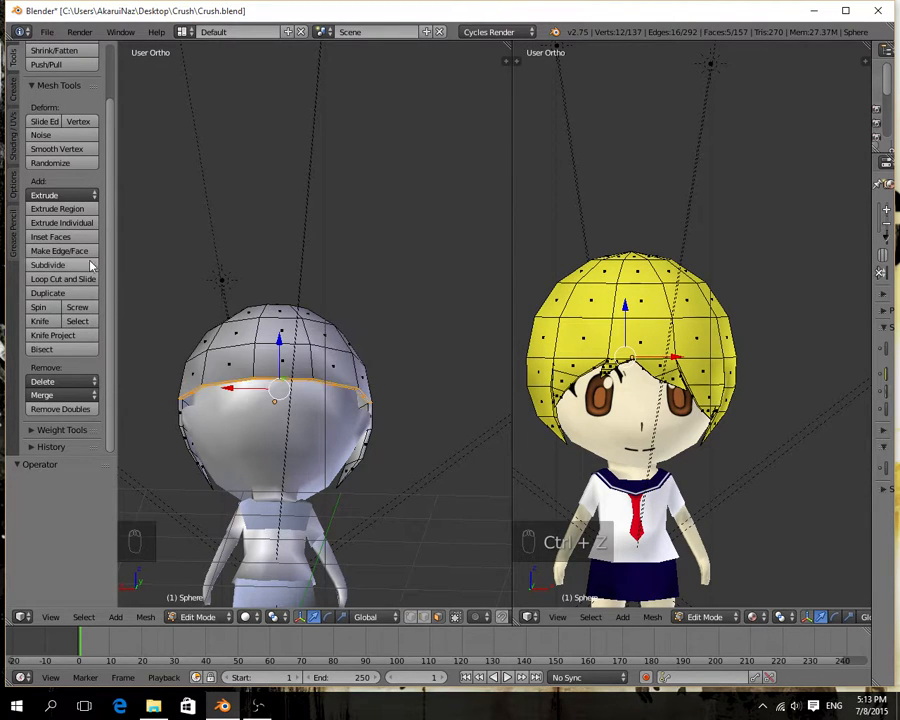
{"action": "left_click", "coordinate": [30, 429]}
{"action": "scroll", "coordinate": [55, 427], "scroll_direction": "down", "scroll_amount": 4}
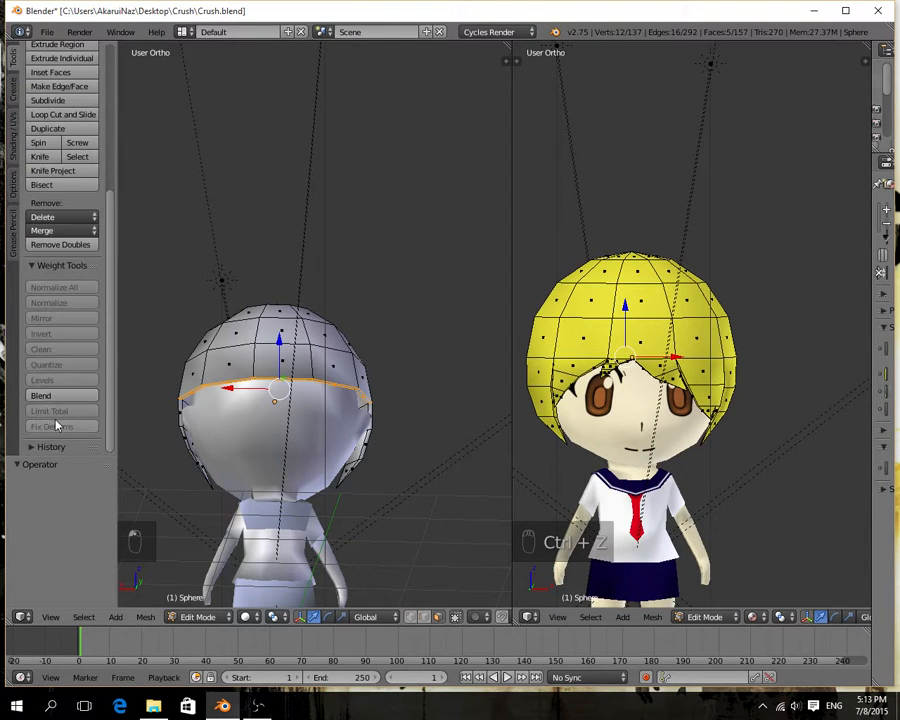
{"action": "scroll", "coordinate": [50, 410], "scroll_direction": "up", "scroll_amount": 5}
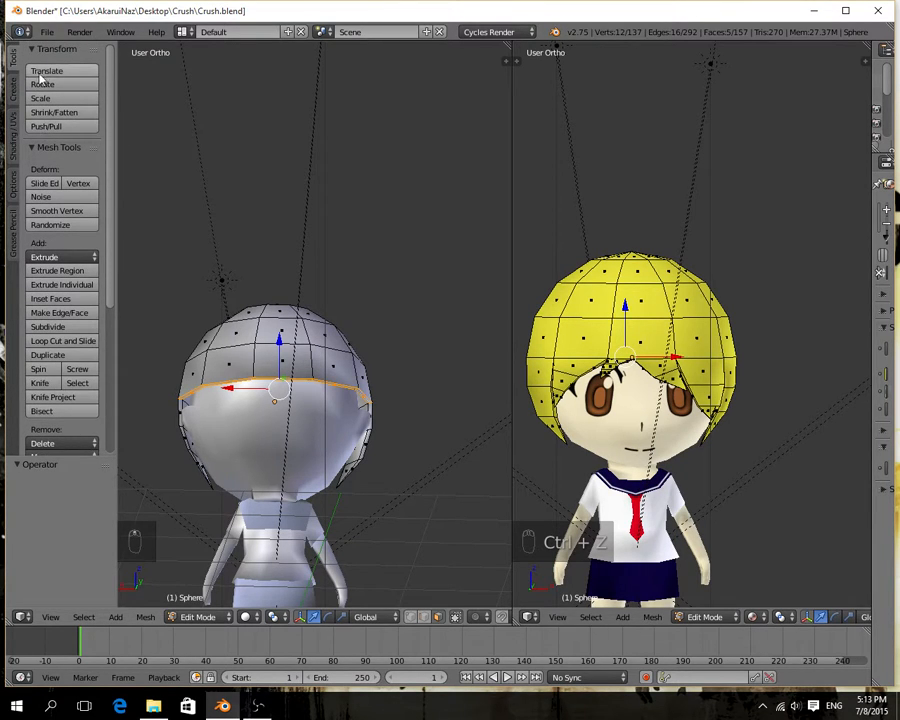
{"action": "left_click", "coordinate": [11, 92]}
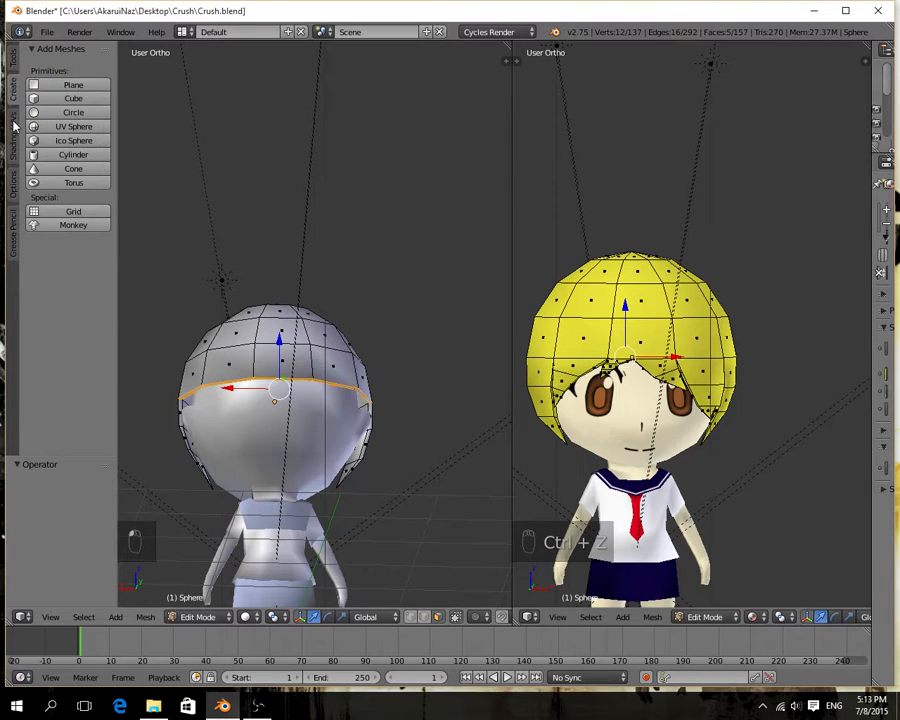
{"action": "left_click", "coordinate": [13, 128]}
{"action": "left_click", "coordinate": [13, 181]}
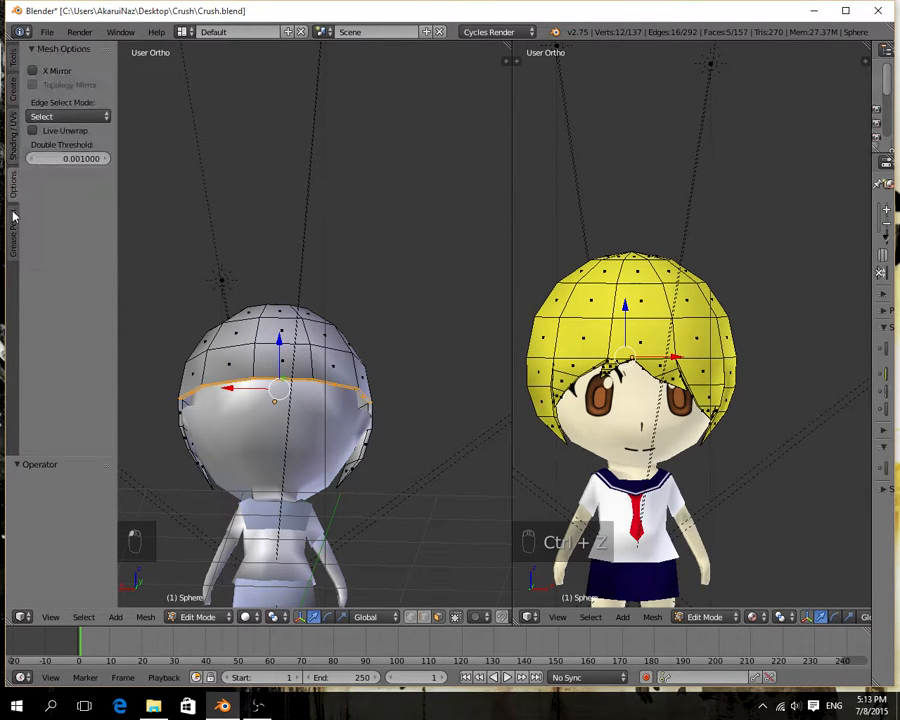
{"action": "left_click", "coordinate": [13, 234]}
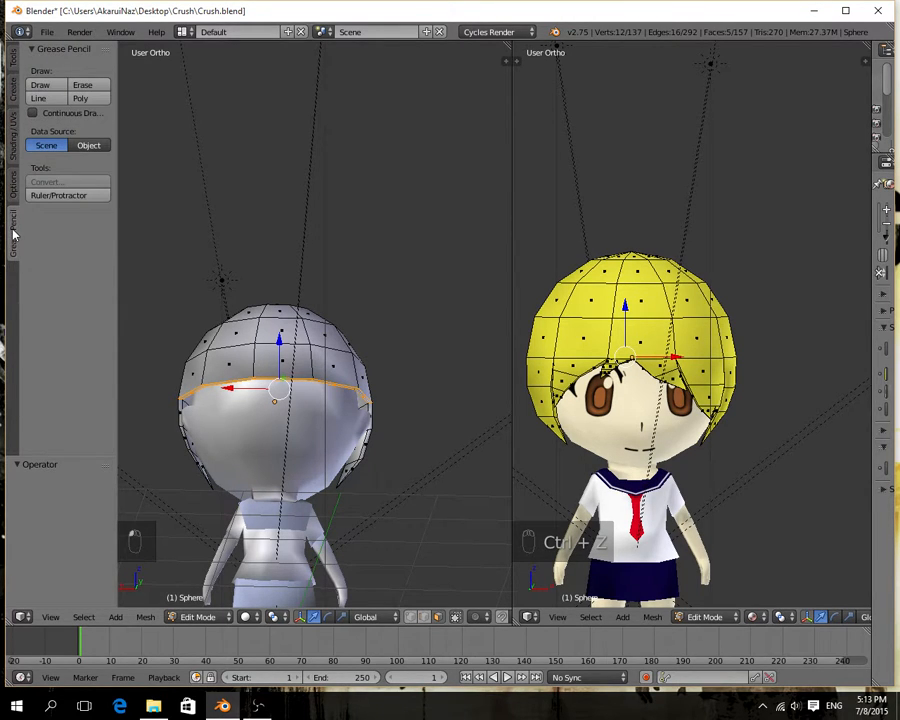
{"action": "left_click", "coordinate": [12, 57]}
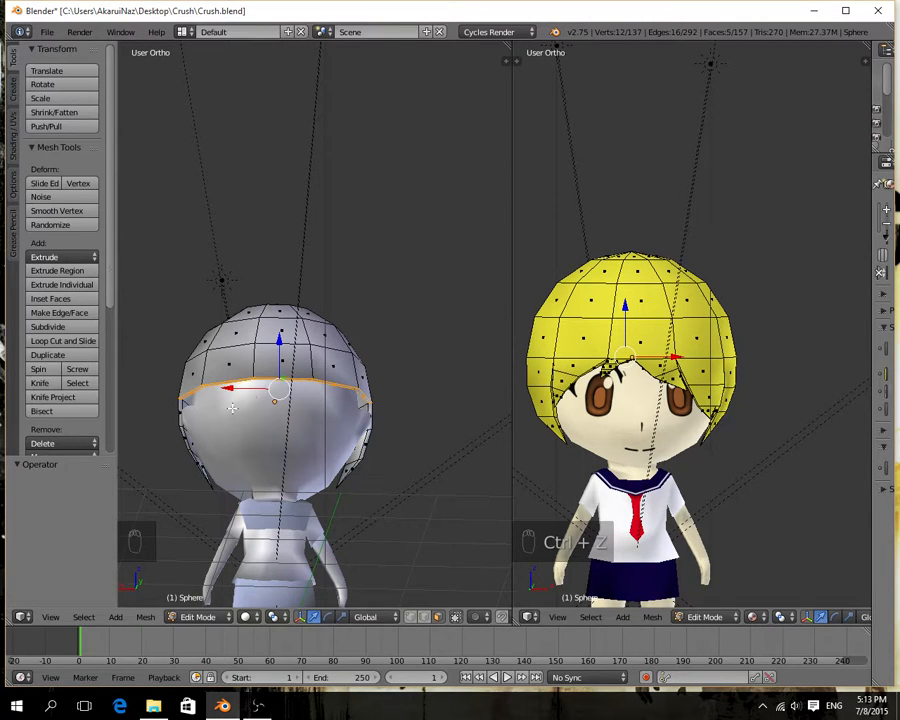
{"action": "left_click", "coordinate": [13, 89]}
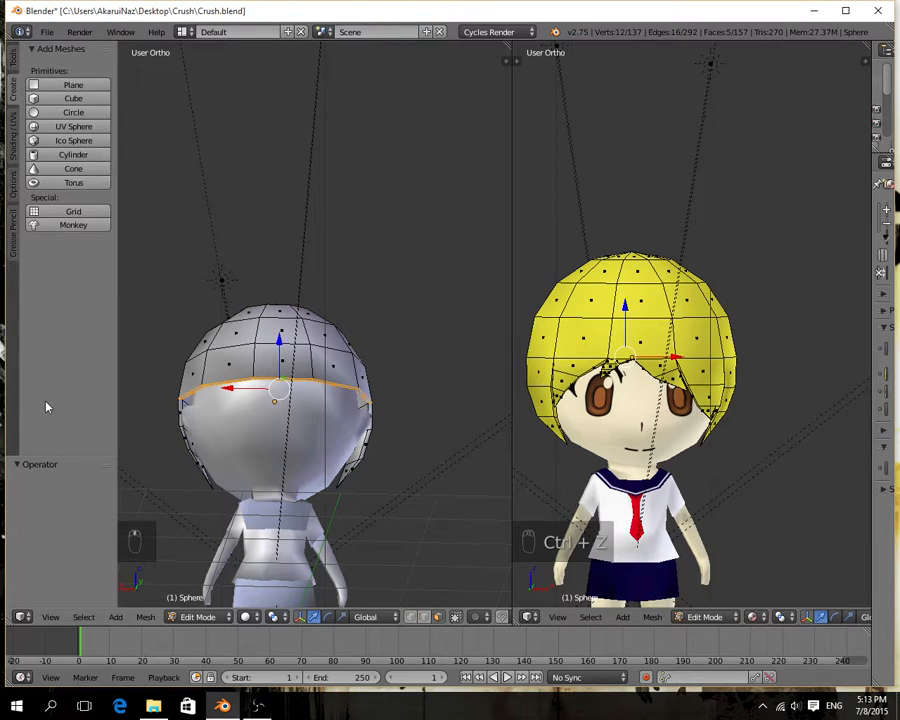
{"action": "left_click", "coordinate": [12, 60]}
{"action": "scroll", "coordinate": [74, 232], "scroll_direction": "down", "scroll_amount": 5}
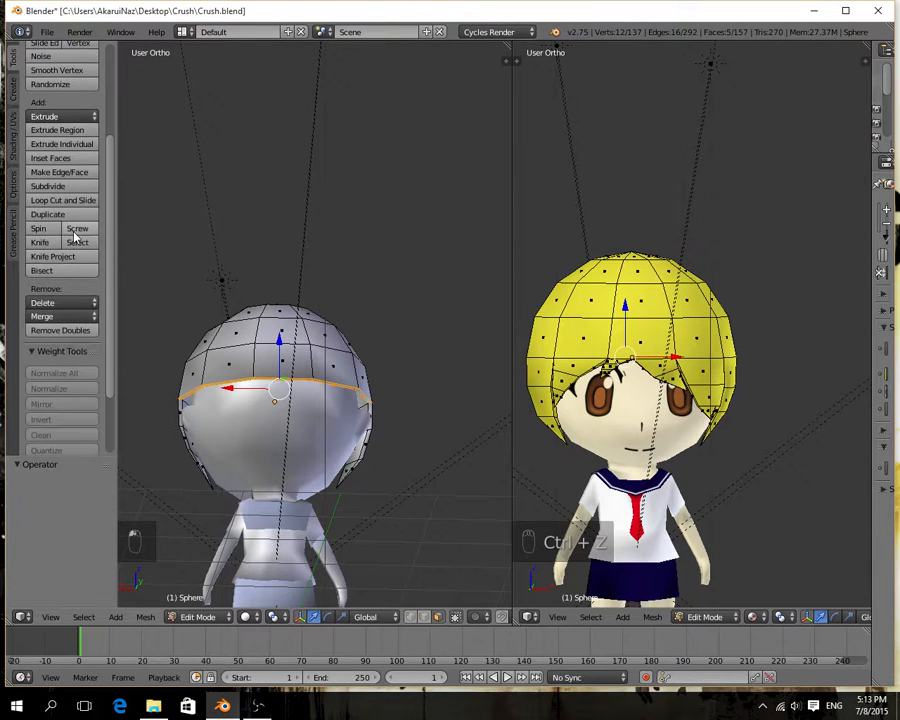
{"action": "scroll", "coordinate": [75, 235], "scroll_direction": "up", "scroll_amount": 4}
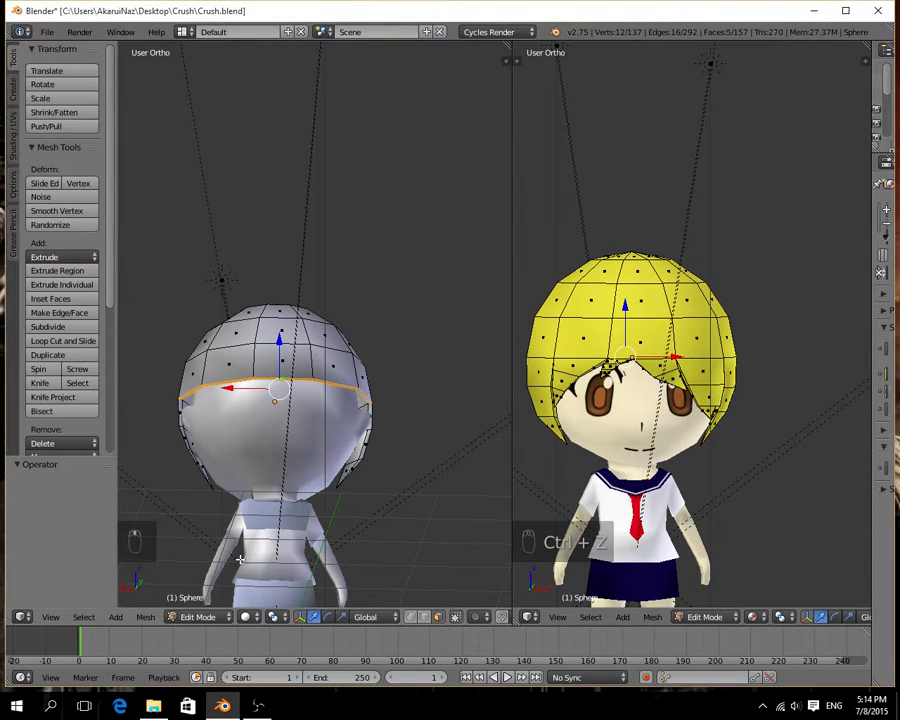
Try extruding the selected back rim faces with the 3D Cursor pivot, and restore the Median Point pivot.
{"action": "left_click", "coordinate": [277, 617]}
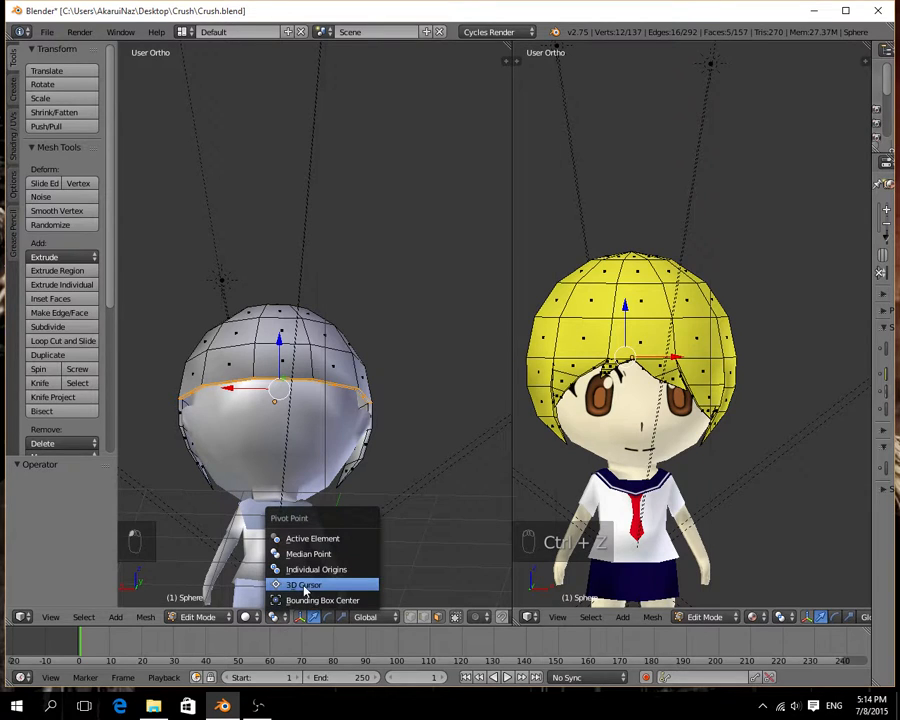
{"action": "left_click", "coordinate": [310, 583]}
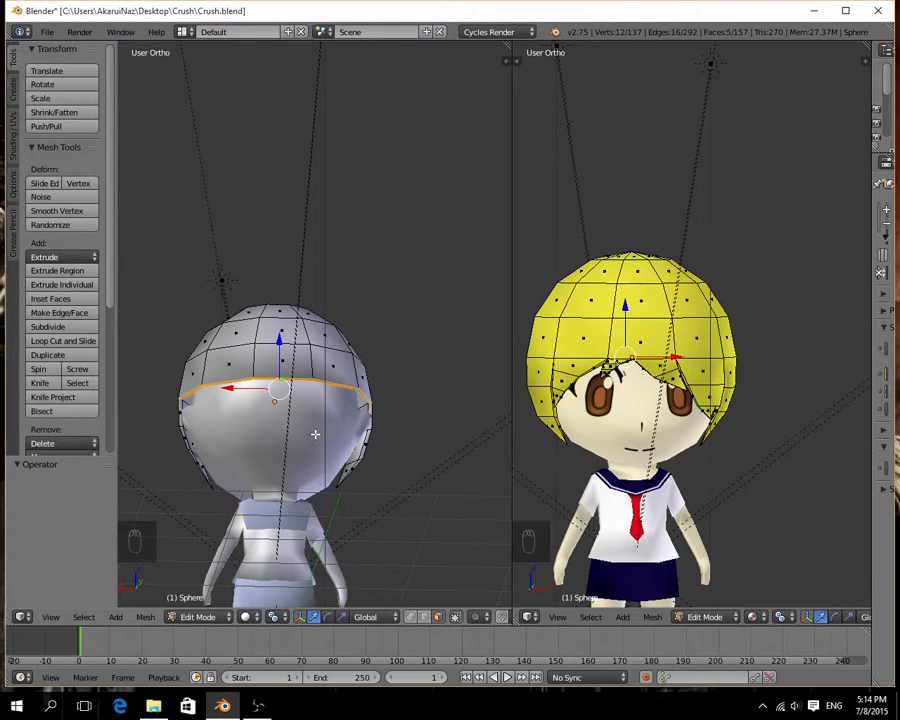
{"action": "key", "text": "e"}
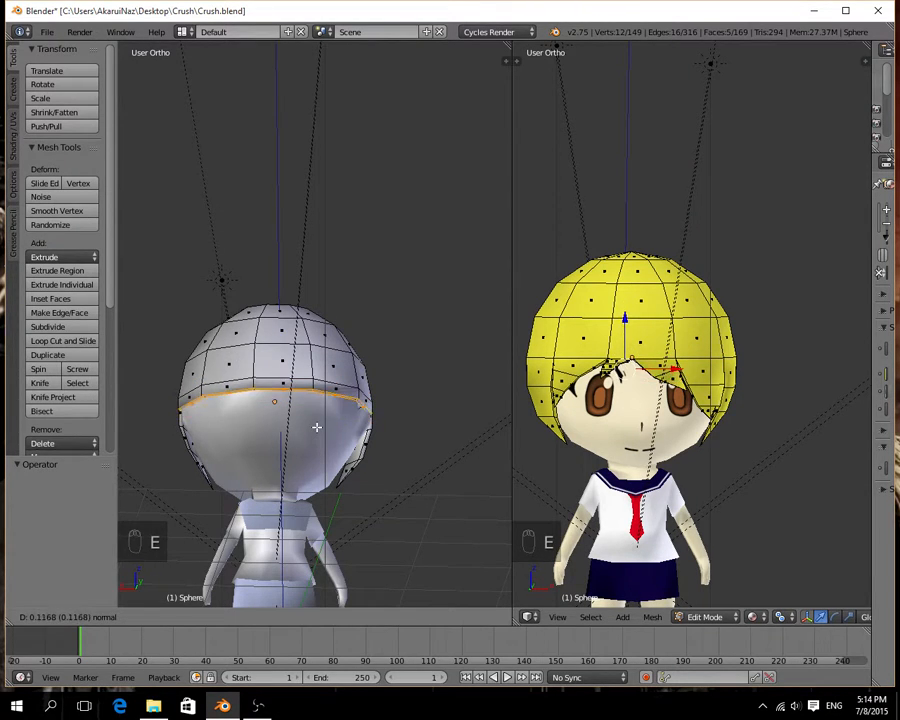
{"action": "left_click", "coordinate": [316, 428]}
{"action": "key", "text": "s"}
{"action": "right_click", "coordinate": [318, 428]}
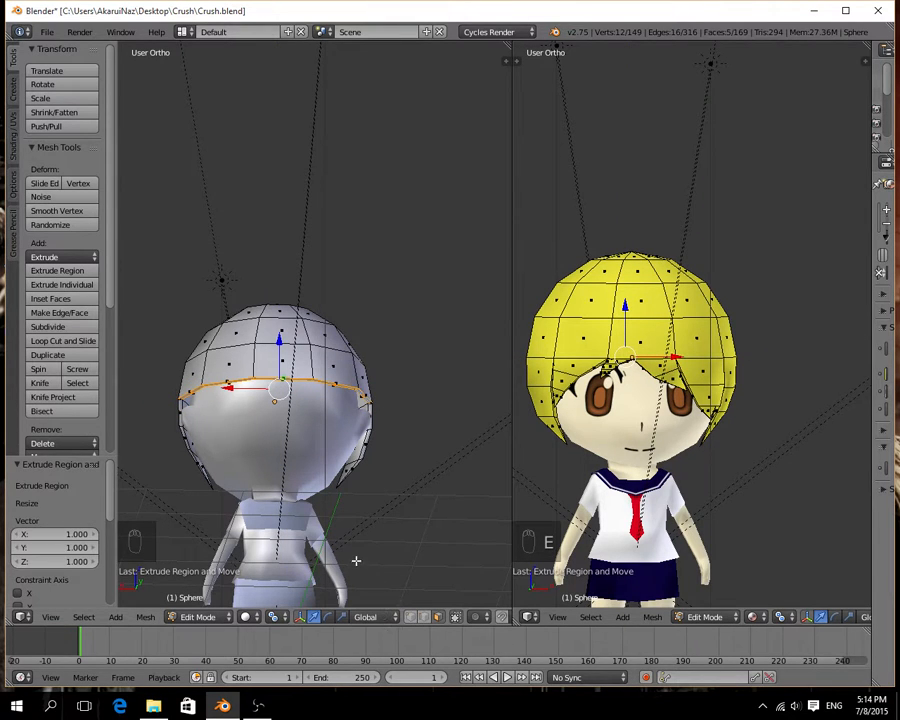
{"action": "key", "text": "ctrl+z"}
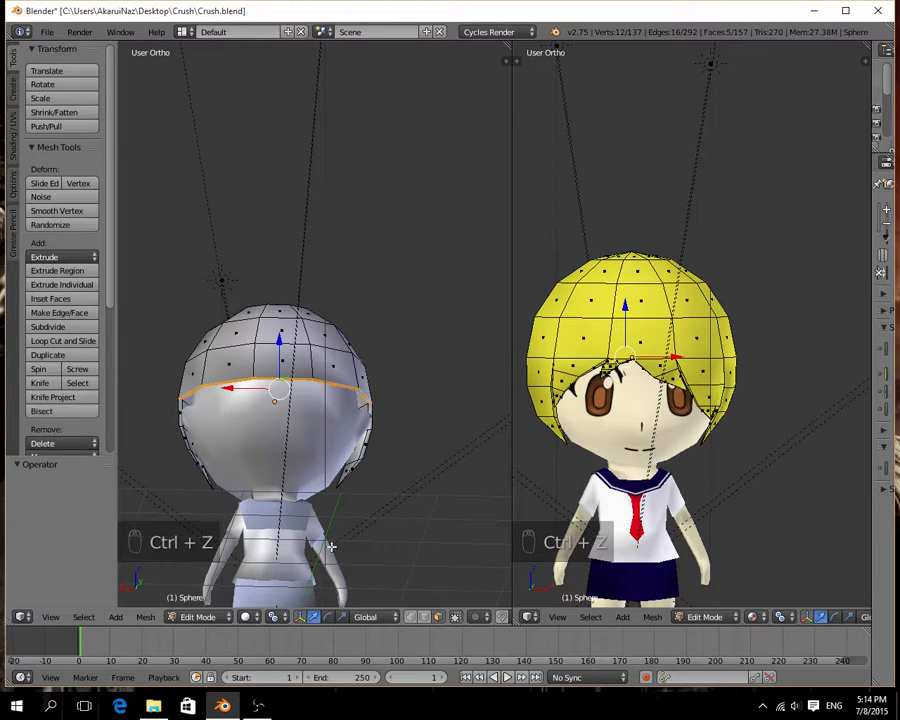
{"action": "left_click", "coordinate": [275, 616]}
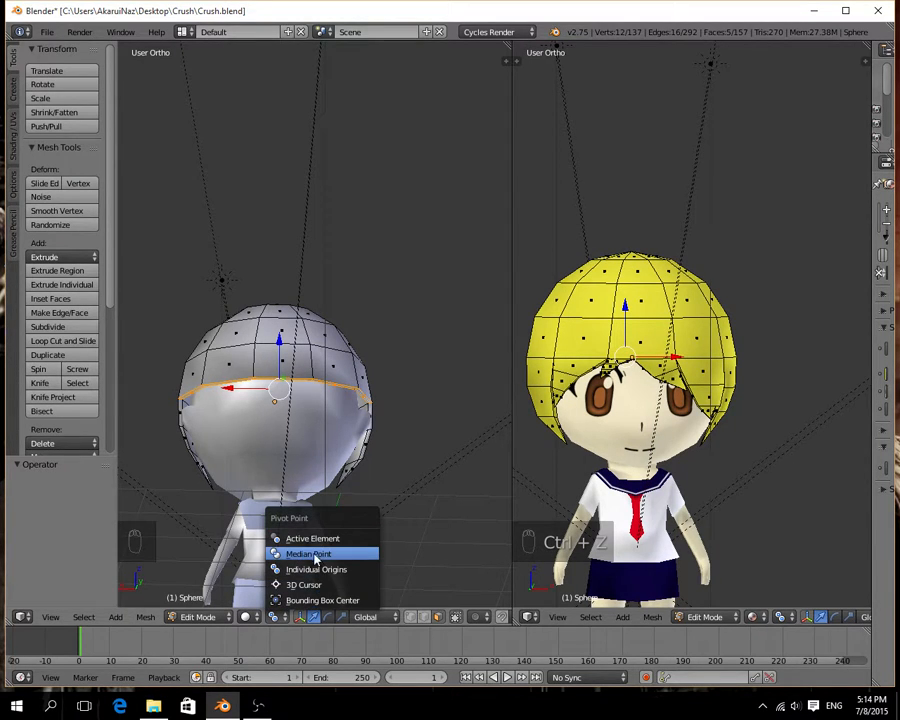
{"action": "left_click", "coordinate": [312, 552]}
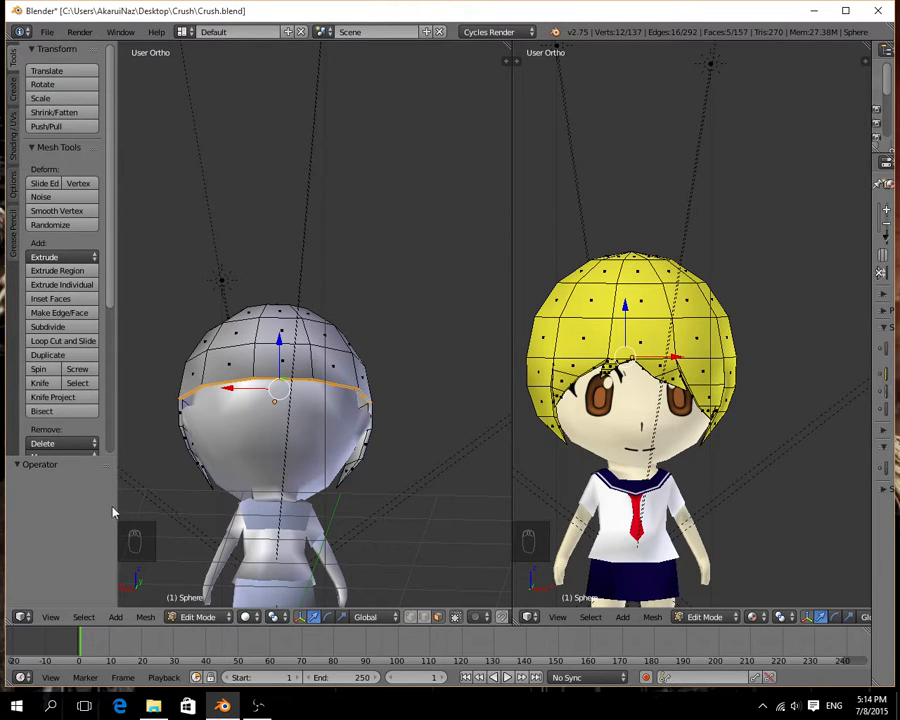
{"action": "scroll", "coordinate": [81, 412], "scroll_direction": "down", "scroll_amount": 6}
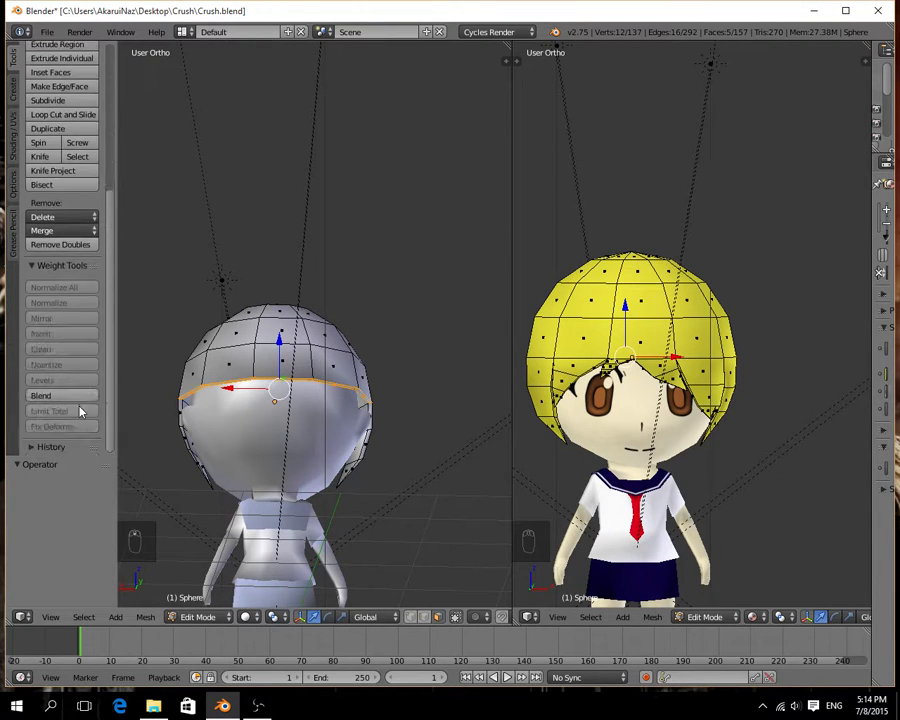
{"action": "left_click", "coordinate": [35, 447]}
{"action": "scroll", "coordinate": [204, 462], "scroll_direction": "up", "scroll_amount": 3}
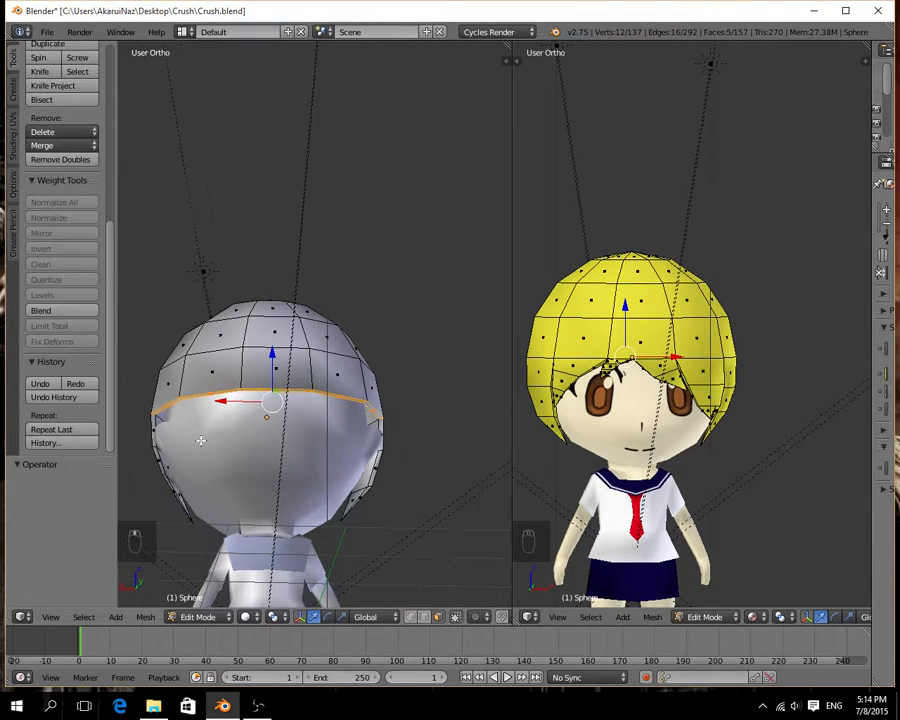
Select only the middle narrow rim face at the lower back edge of the hair and extrude it -0.391 along Z.
{"action": "middle_click_drag", "start_coordinate": [246, 465], "coordinate": [343, 313], "text": "shift"}
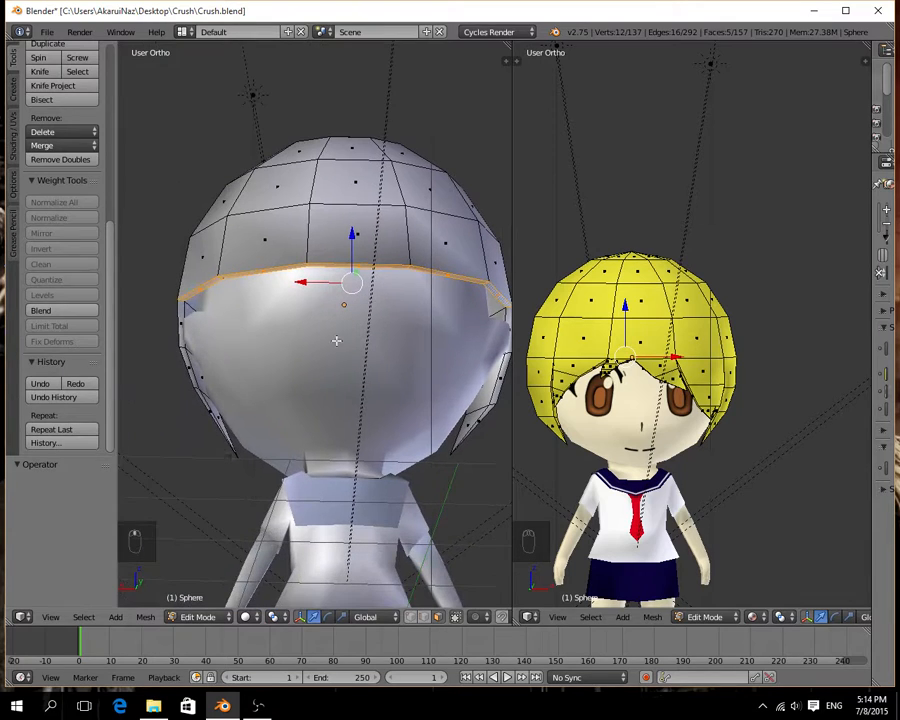
{"action": "left_click", "coordinate": [455, 617]}
{"action": "middle_click_drag", "start_coordinate": [450, 560], "coordinate": [403, 428]}
{"action": "right_click", "coordinate": [216, 377]}
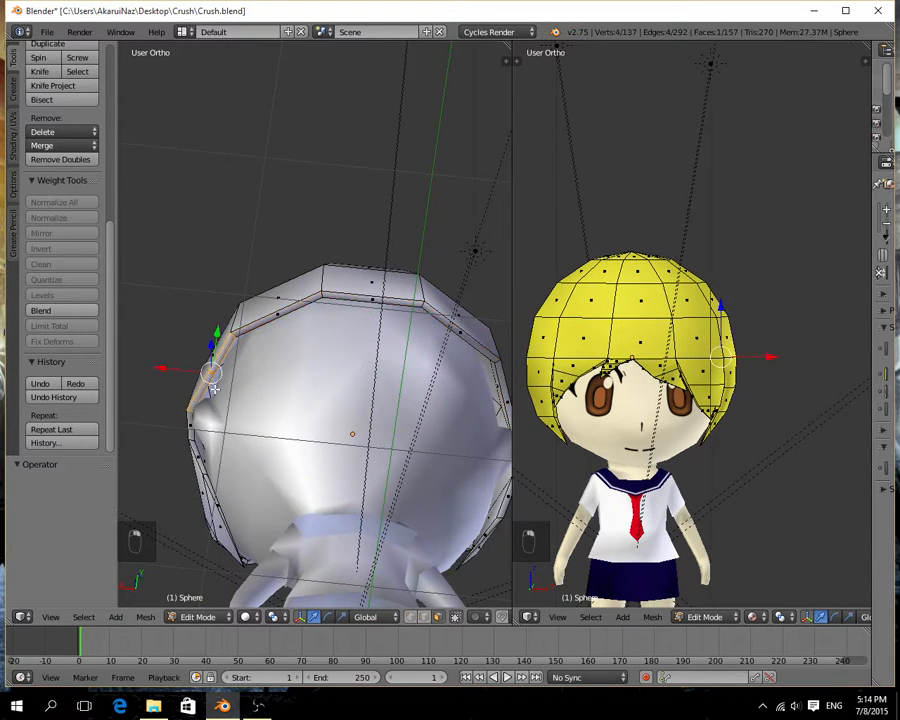
{"action": "right_click", "coordinate": [279, 300]}
{"action": "right_click", "coordinate": [358, 302]}
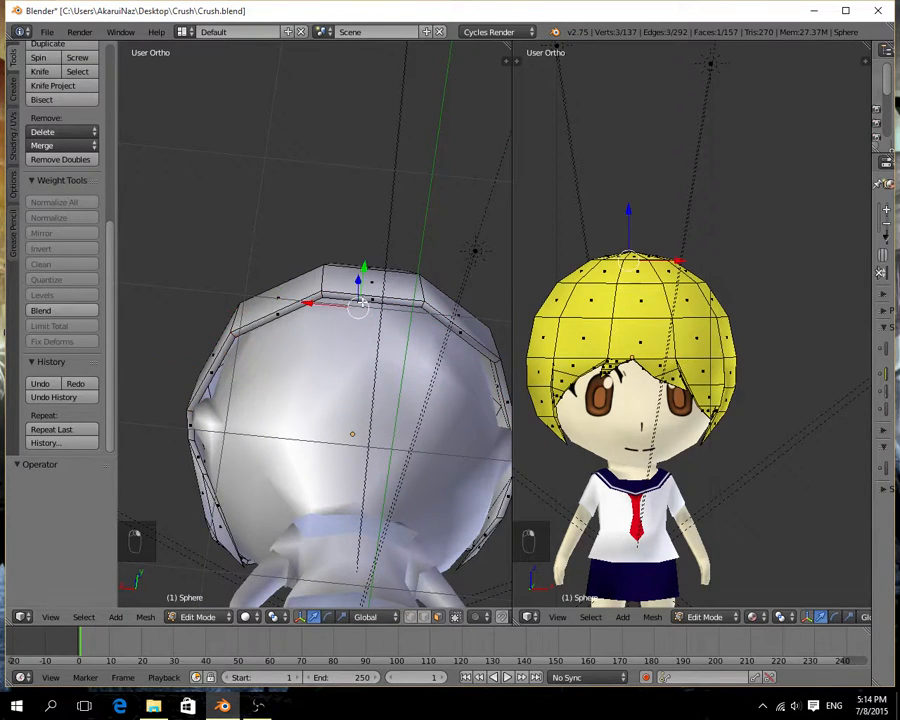
{"action": "right_click", "coordinate": [393, 305], "text": "shift"}
{"action": "mouse_move", "coordinate": [392, 334]}
{"action": "middle_mouse_down"}
{"action": "mouse_move", "coordinate": [341, 396]}
{"action": "mouse_move", "coordinate": [393, 330]}
{"action": "middle_mouse_up"}
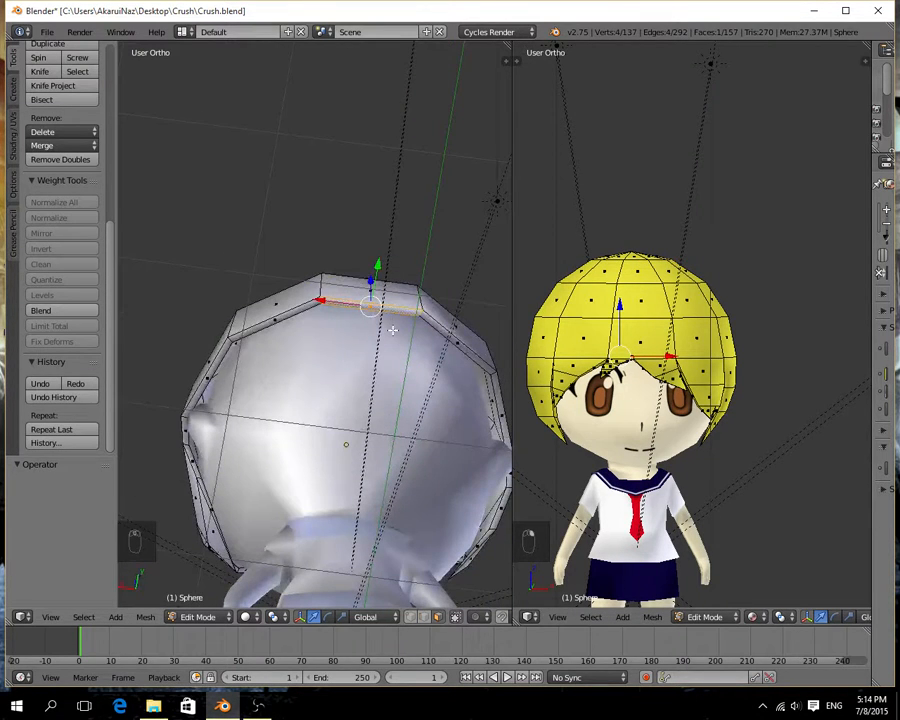
{"action": "key", "text": "e"}
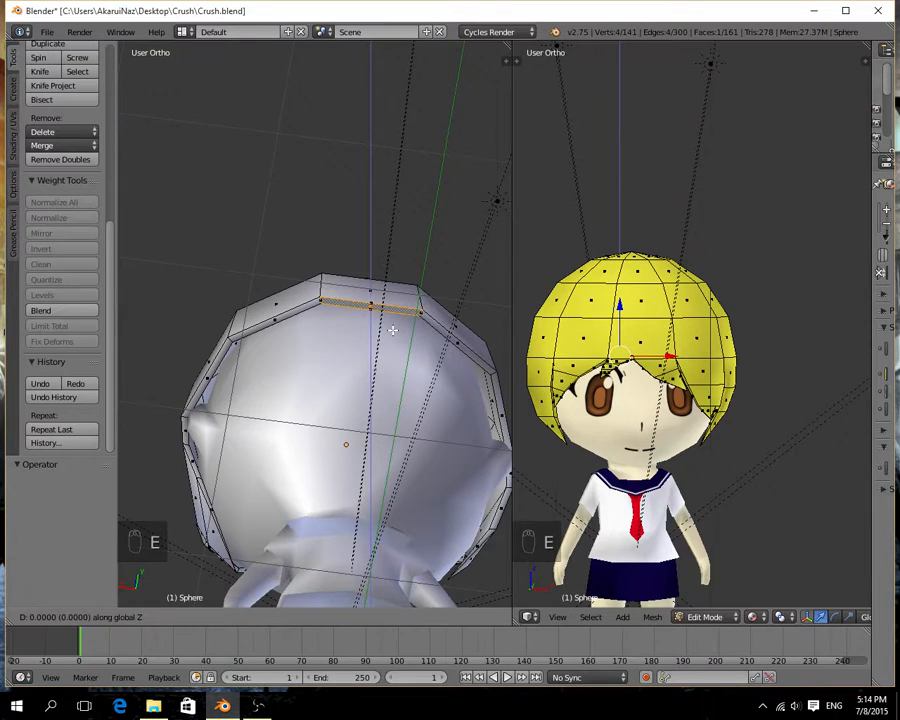
{"action": "left_click", "coordinate": [390, 365]}
{"action": "middle_click_drag", "start_coordinate": [405, 357], "coordinate": [398, 452]}
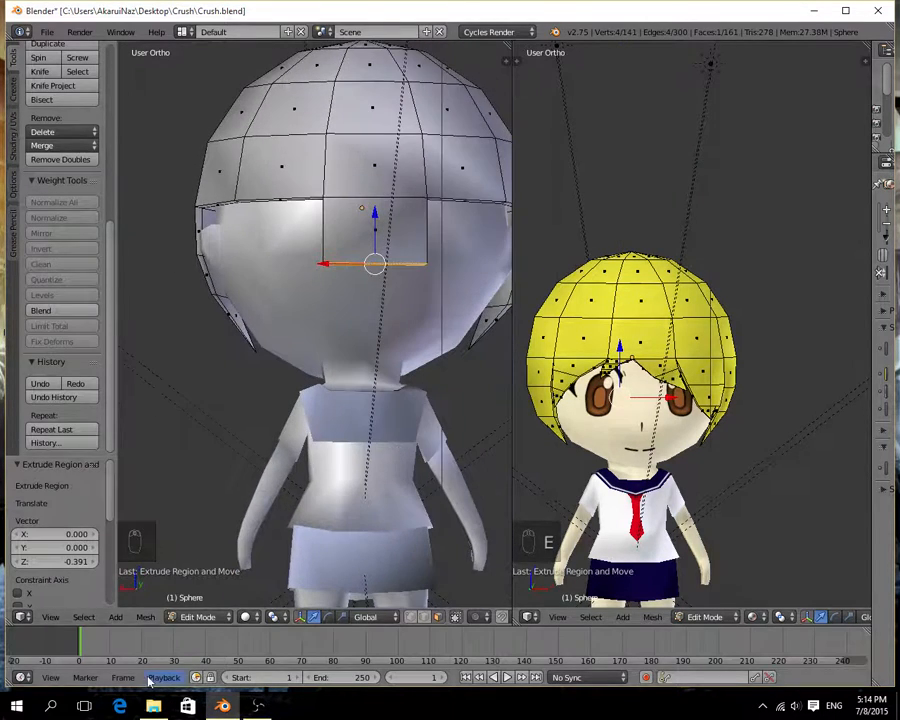
Show the model in the Back view with the whole back of the hair in frame.
{"action": "left_click", "coordinate": [50, 616]}
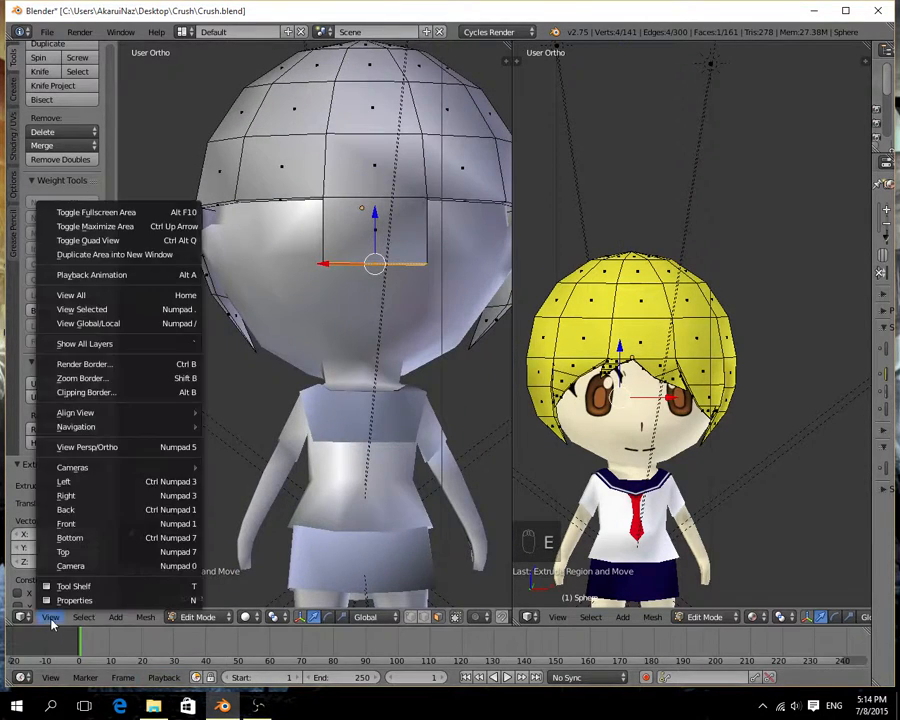
{"action": "left_click", "coordinate": [101, 514]}
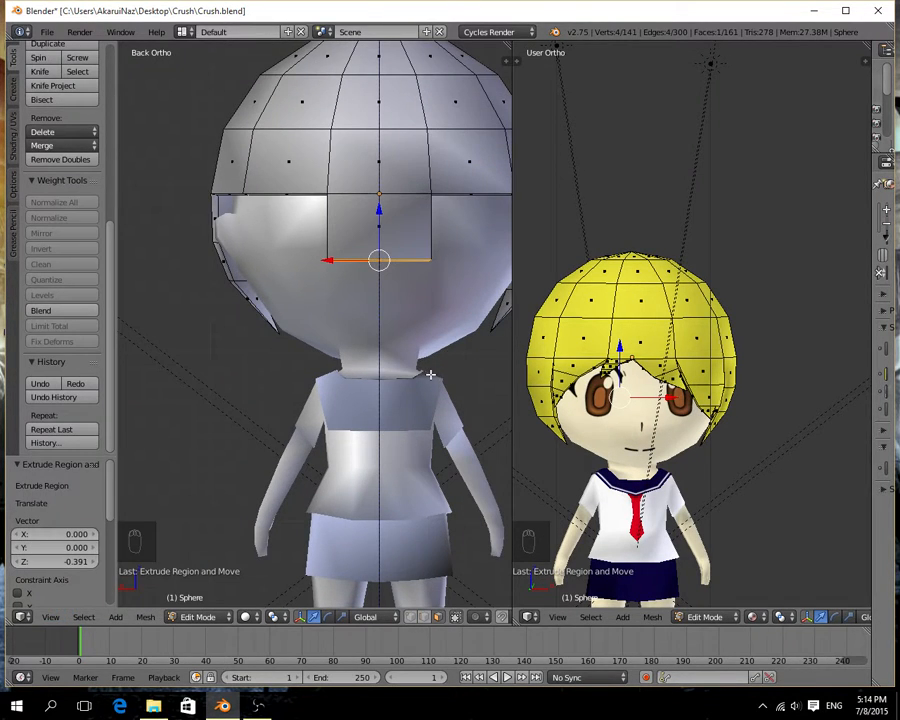
{"action": "middle_click_drag", "start_coordinate": [430, 374], "coordinate": [375, 416], "text": "shift"}
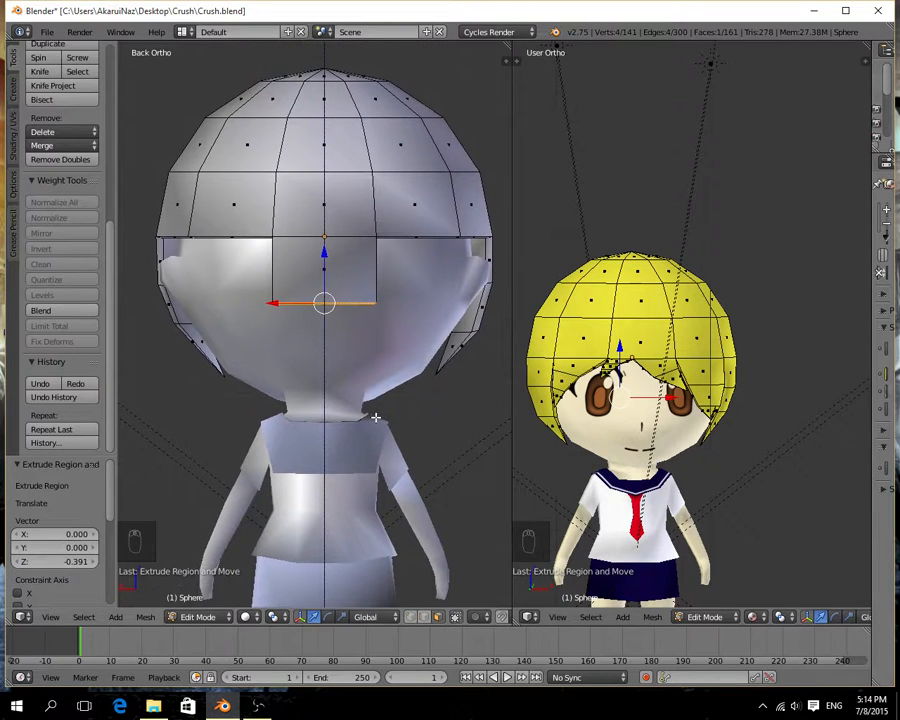
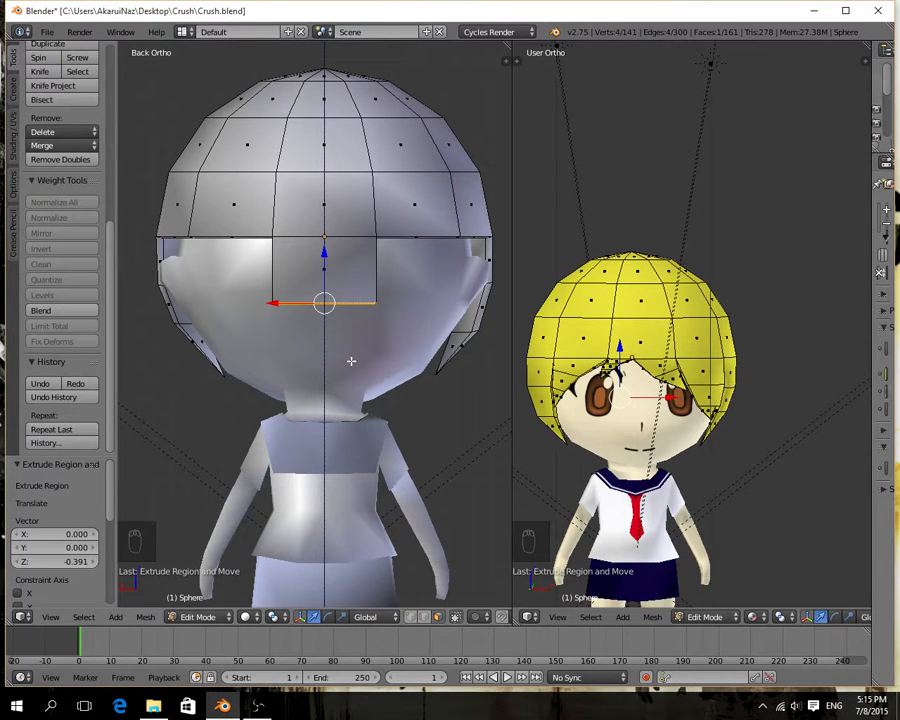
Extrude the end face of the middle back hair strip another -0.438 along Z.
{"action": "key", "text": "e"}
{"action": "key", "text": "z"}
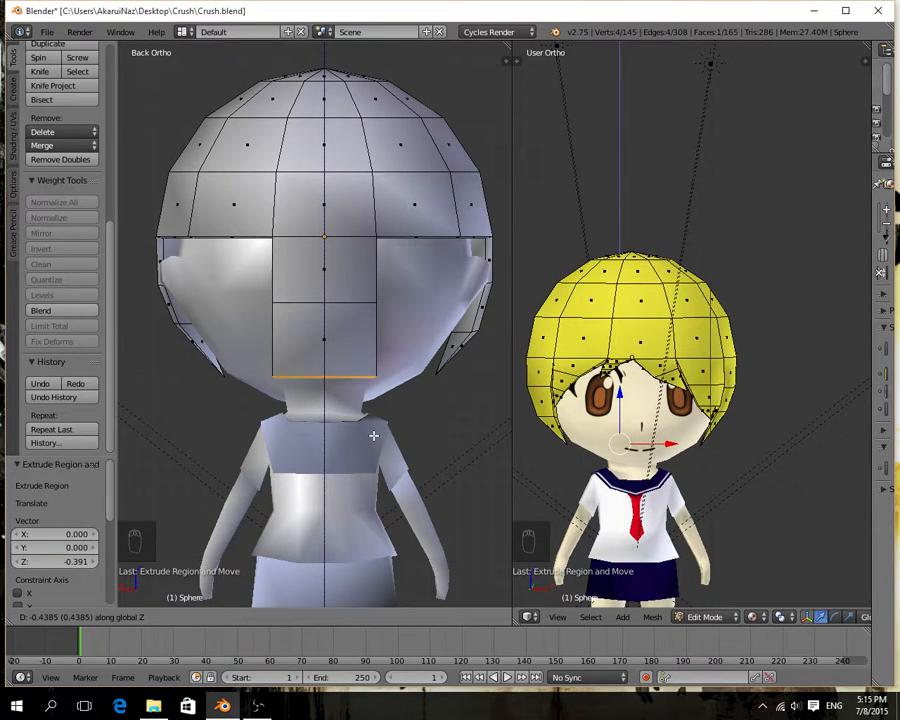
{"action": "left_click", "coordinate": [373, 435]}
Try extruding the middle strip's end face another -0.255 along Z and merging its vertices at center.
{"action": "key", "text": "e"}
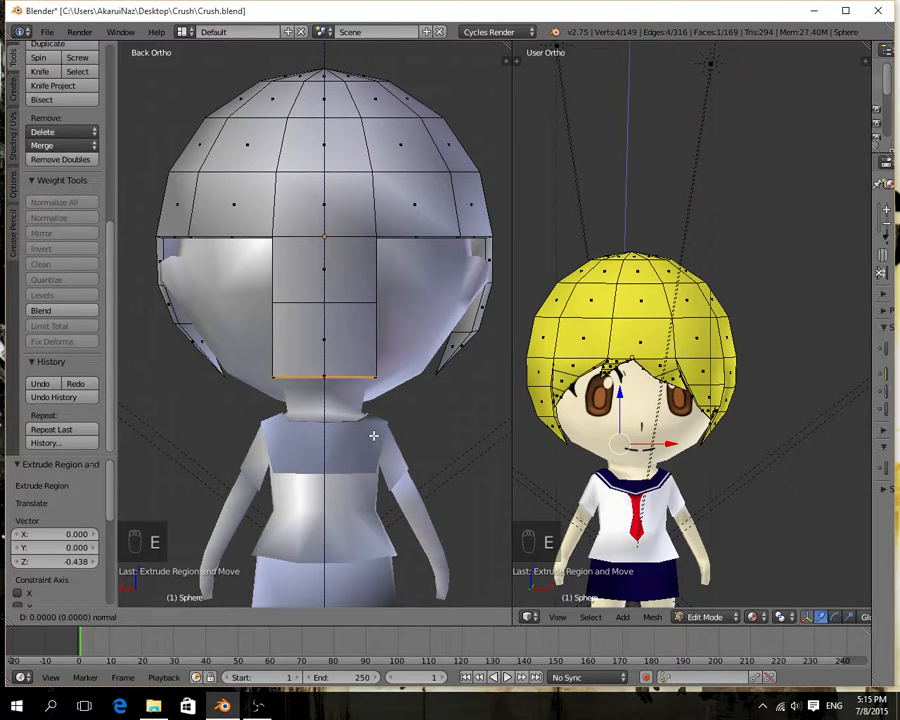
{"action": "key", "text": "z"}
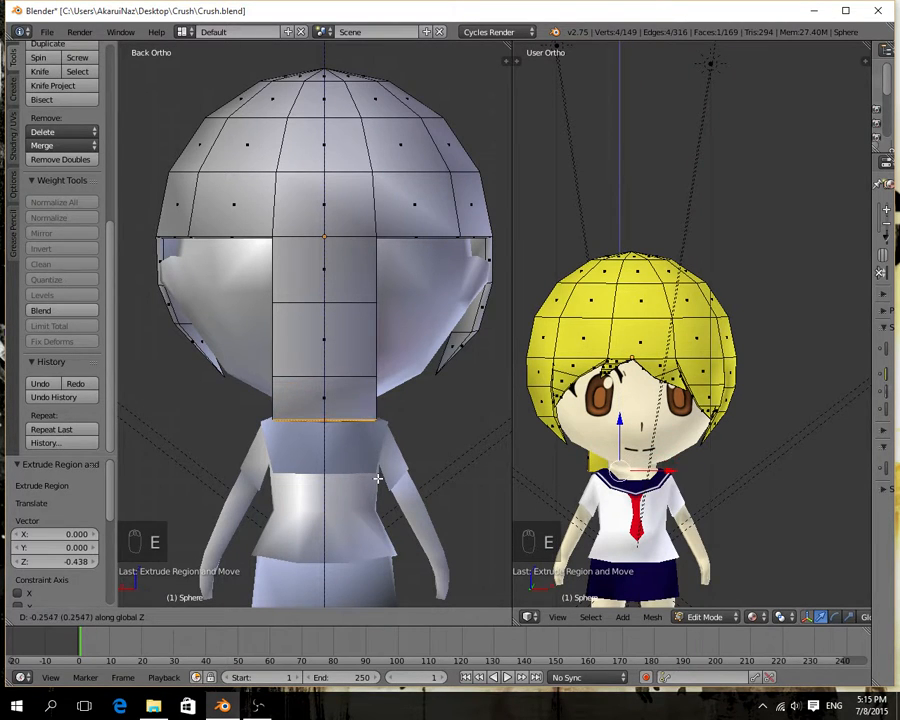
{"action": "left_click", "coordinate": [378, 478]}
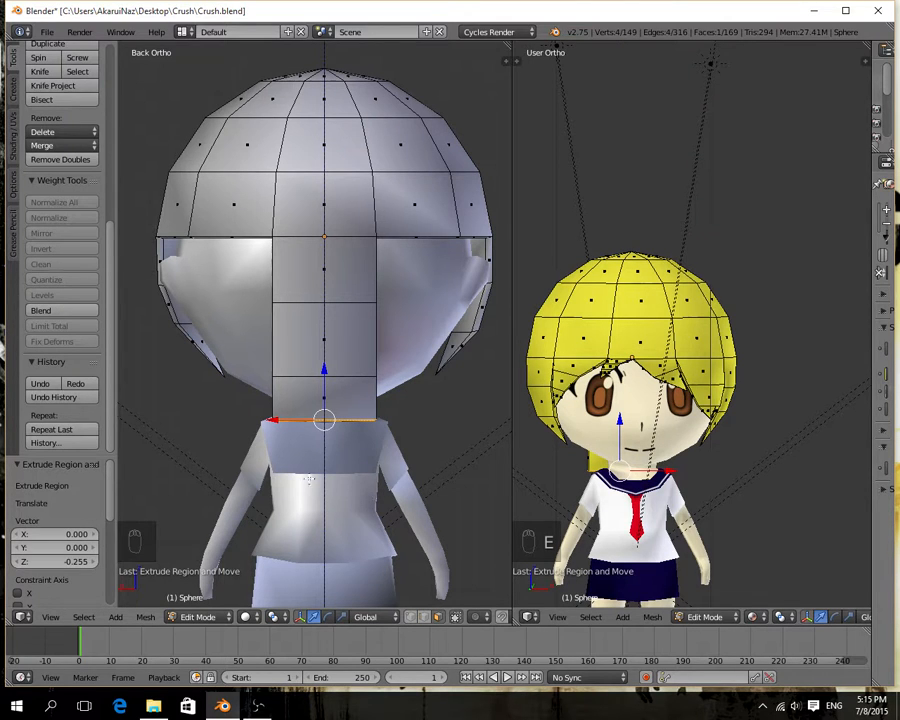
{"action": "middle_click_drag", "start_coordinate": [295, 477], "coordinate": [290, 444]}
{"action": "key", "text": "alt+m"}
{"action": "left_click", "coordinate": [290, 457]}
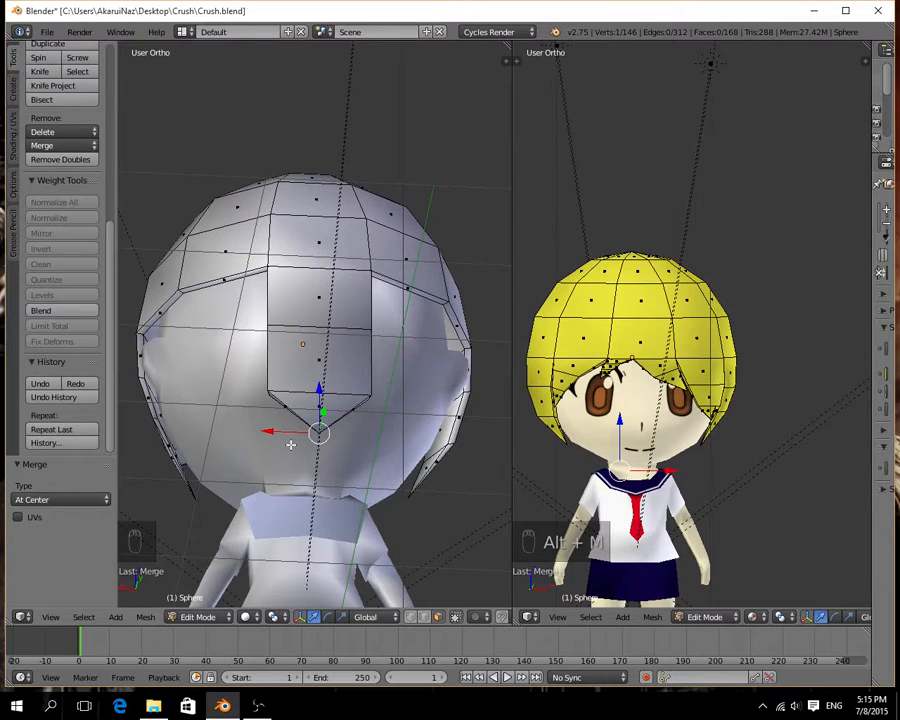
{"action": "key", "text": "ctrl+z"}
{"action": "key", "text": "ctrl+z"}
{"action": "key", "text": "ctrl+z"}
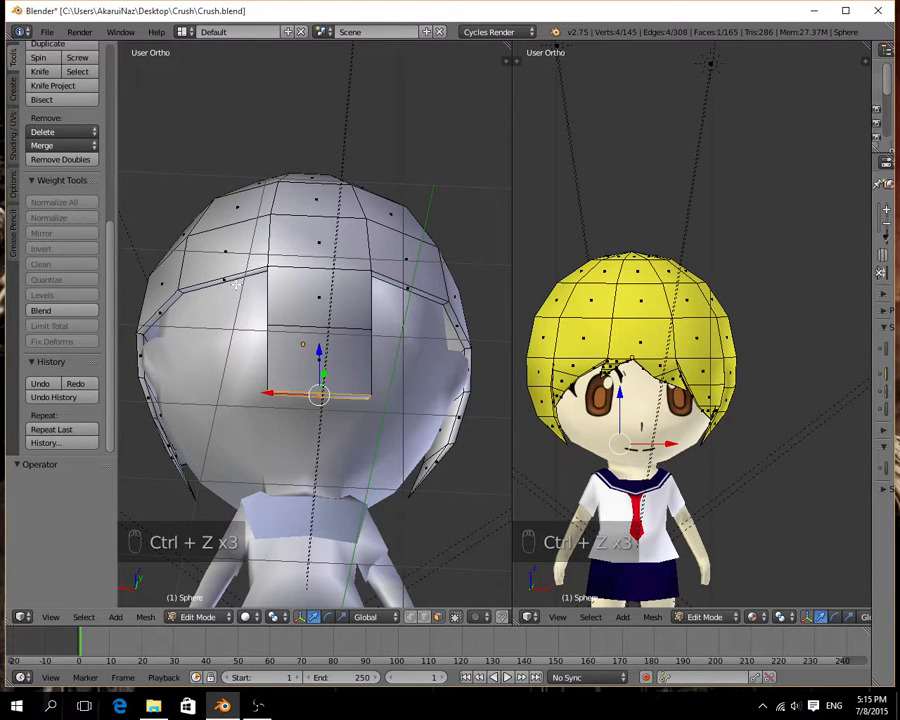
Select the rim face directly left of the middle strip and extrude it -0.384 along Z in the Back view.
{"action": "right_click", "coordinate": [228, 281]}
{"action": "middle_click_drag", "start_coordinate": [298, 374], "coordinate": [293, 386]}
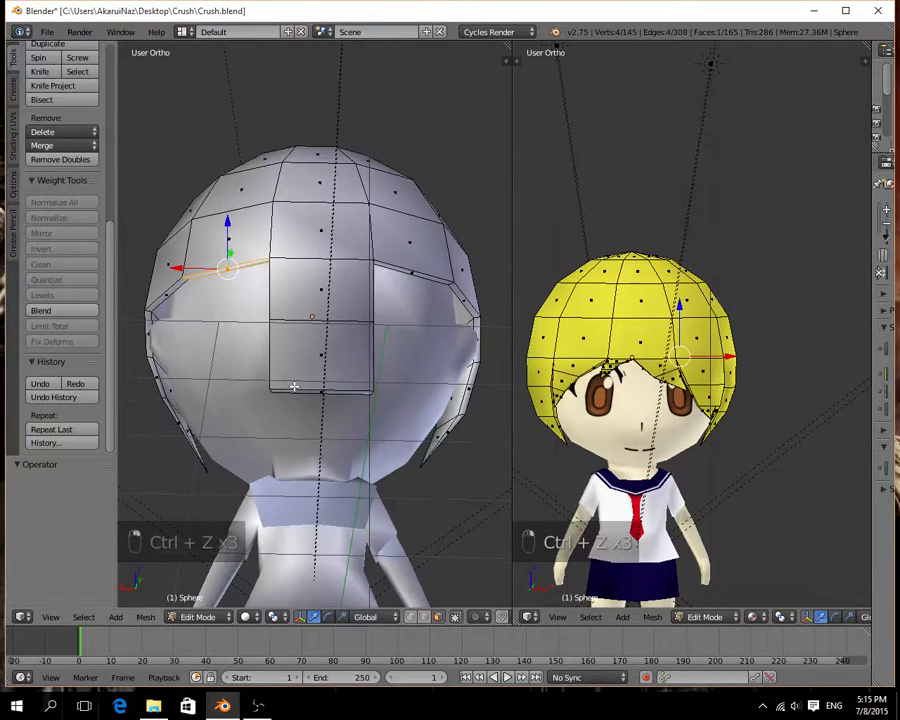
{"action": "left_click", "coordinate": [50, 616]}
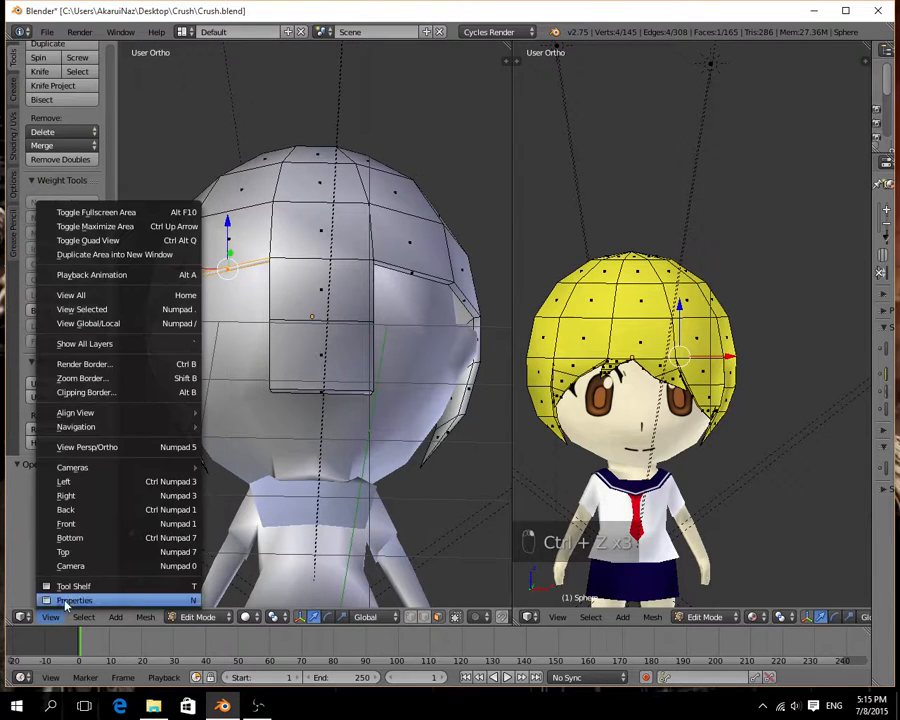
{"action": "left_click", "coordinate": [127, 511]}
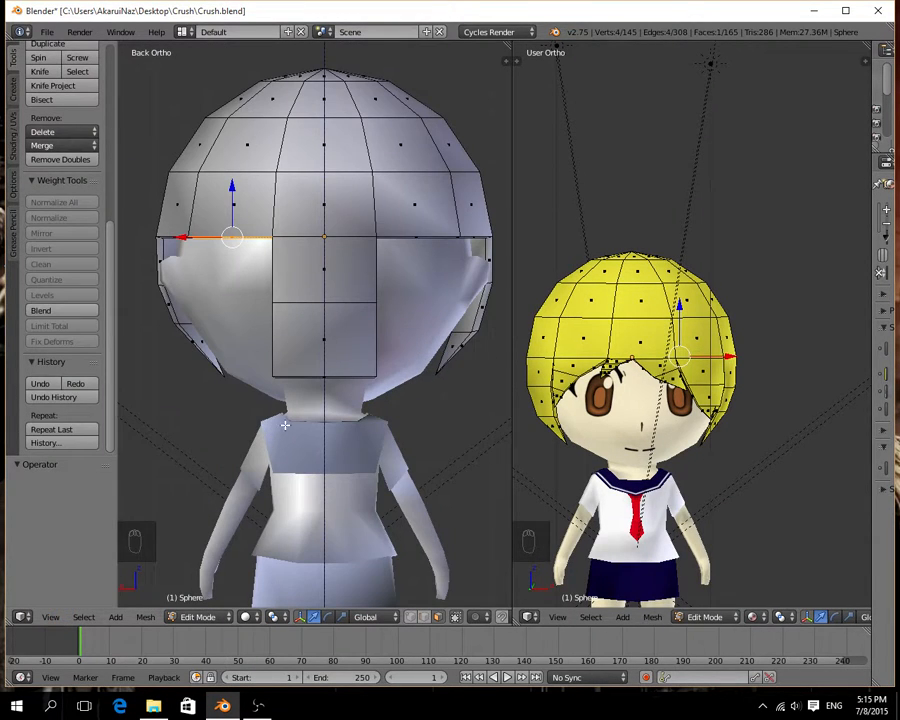
{"action": "key", "text": "e"}
{"action": "key", "text": "z"}
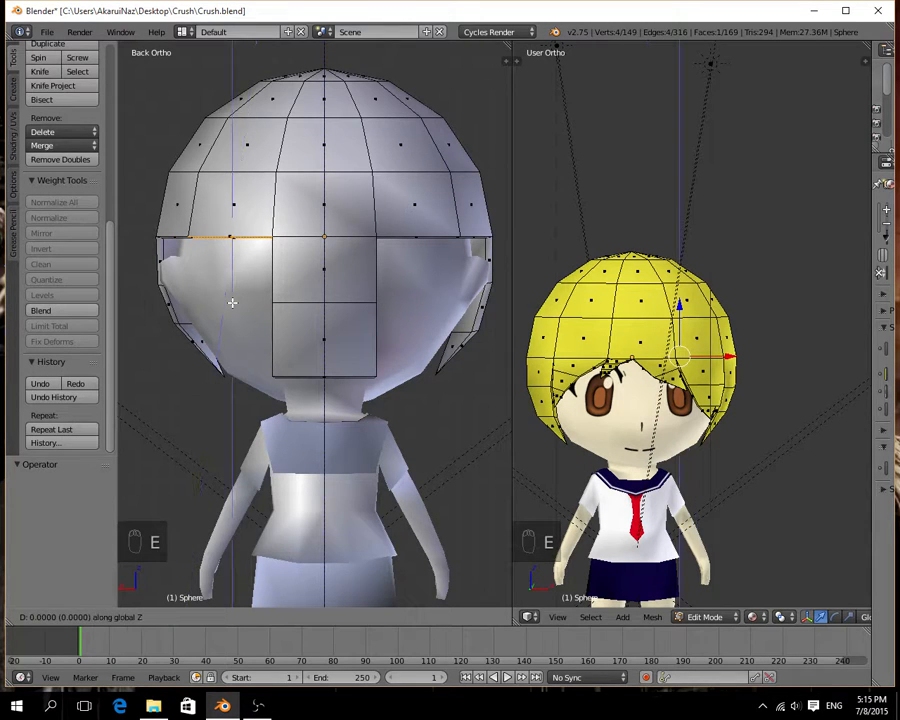
{"action": "left_click", "coordinate": [236, 367]}
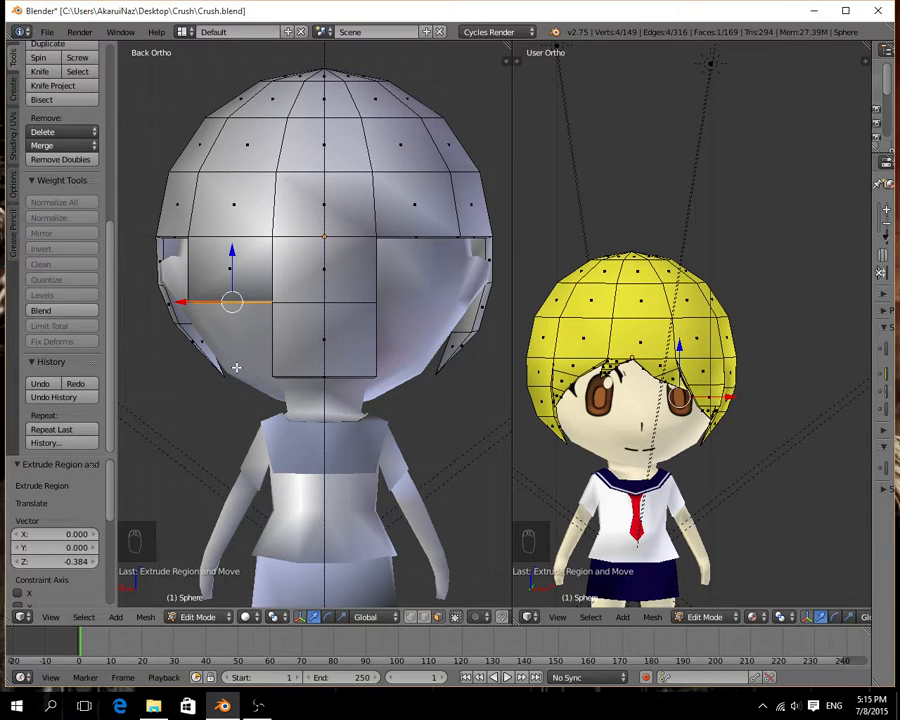
Extrude the end face of this left-hand strip a second segment of -0.438 along Z.
{"action": "key", "text": "z"}
{"action": "key", "text": "z"}
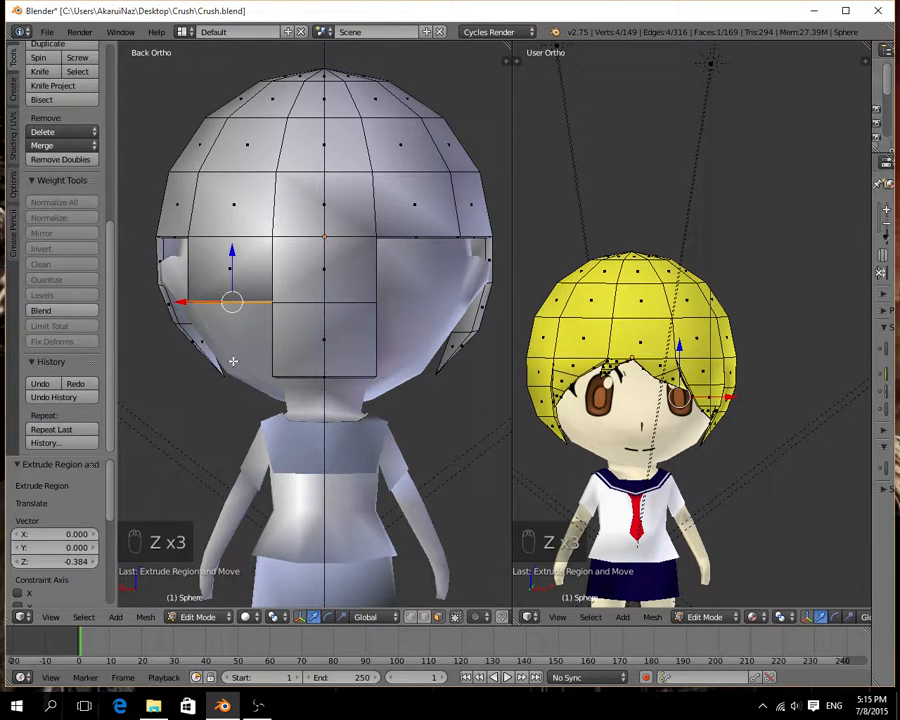
{"action": "key", "text": "e"}
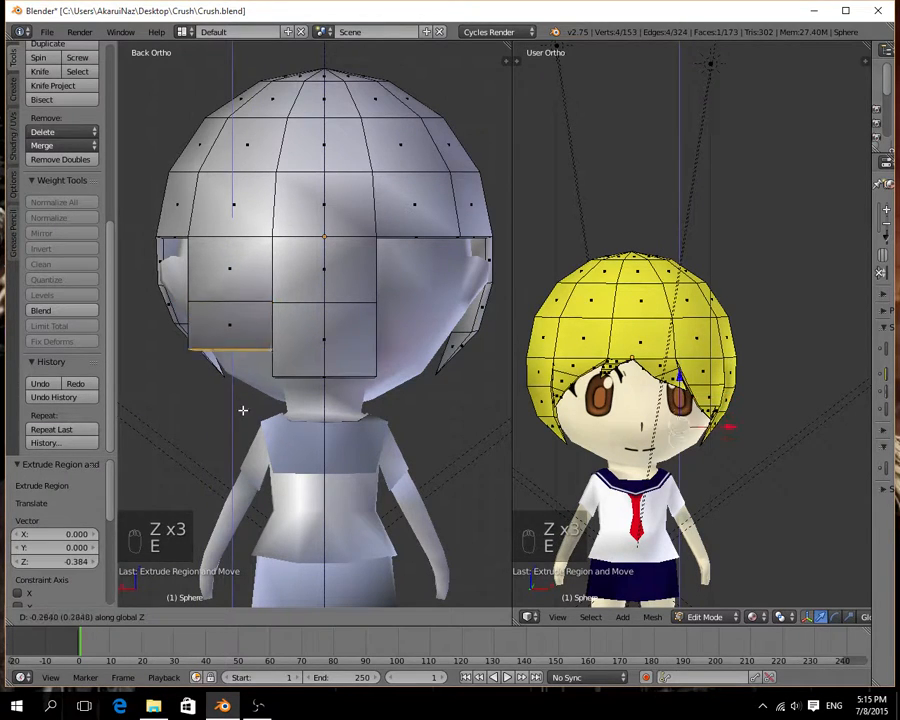
{"action": "left_click", "coordinate": [255, 430]}
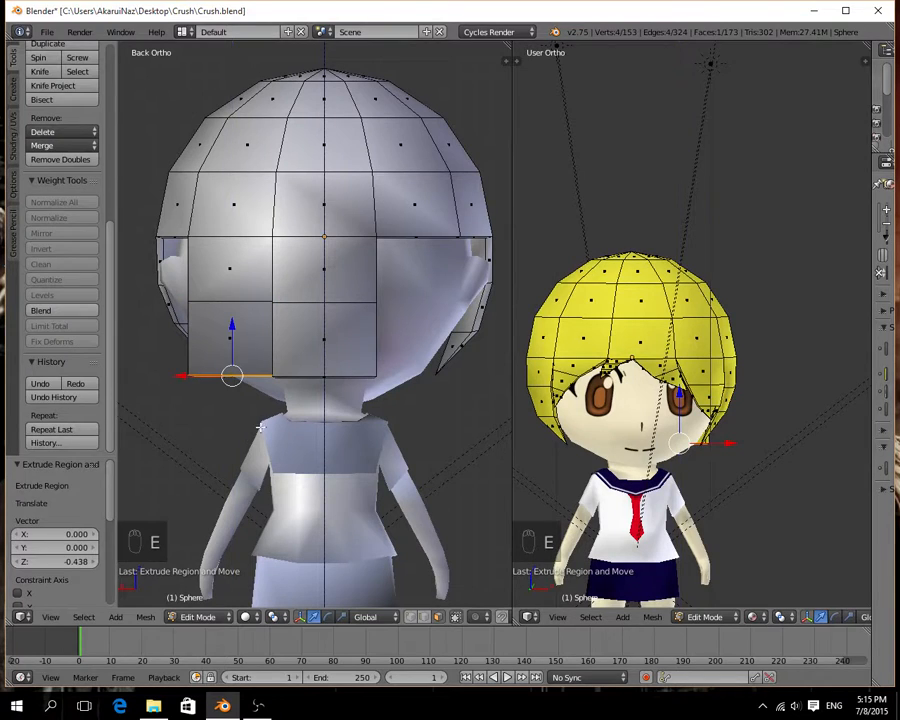
Extrude the rim face directly right of the middle strip along Z in two segments, -0.397 and -0.434.
{"action": "right_click", "coordinate": [416, 240]}
{"action": "right_click", "coordinate": [417, 237]}
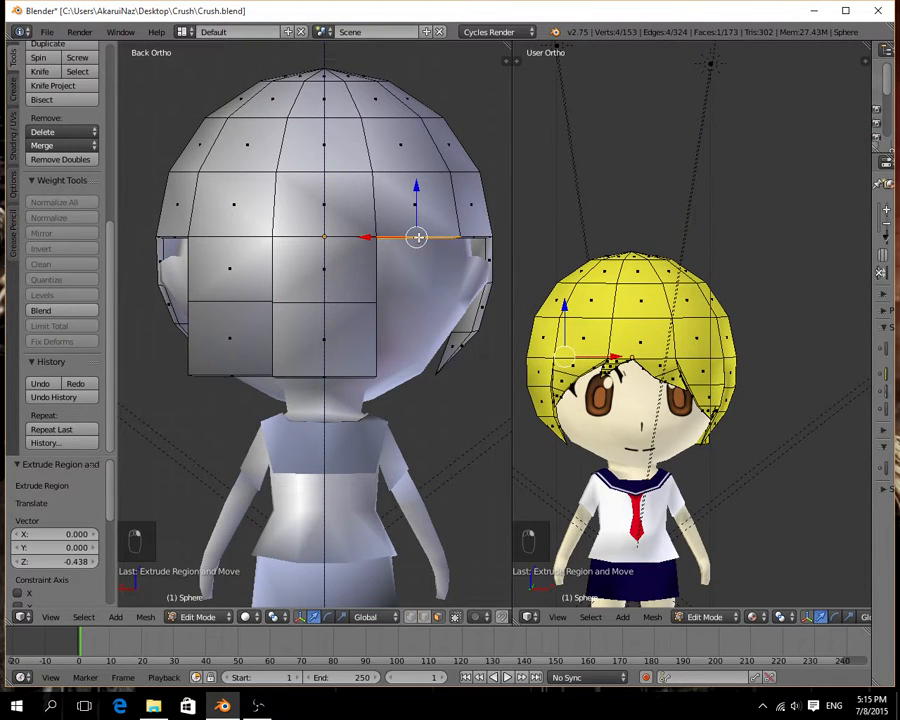
{"action": "key", "text": "e"}
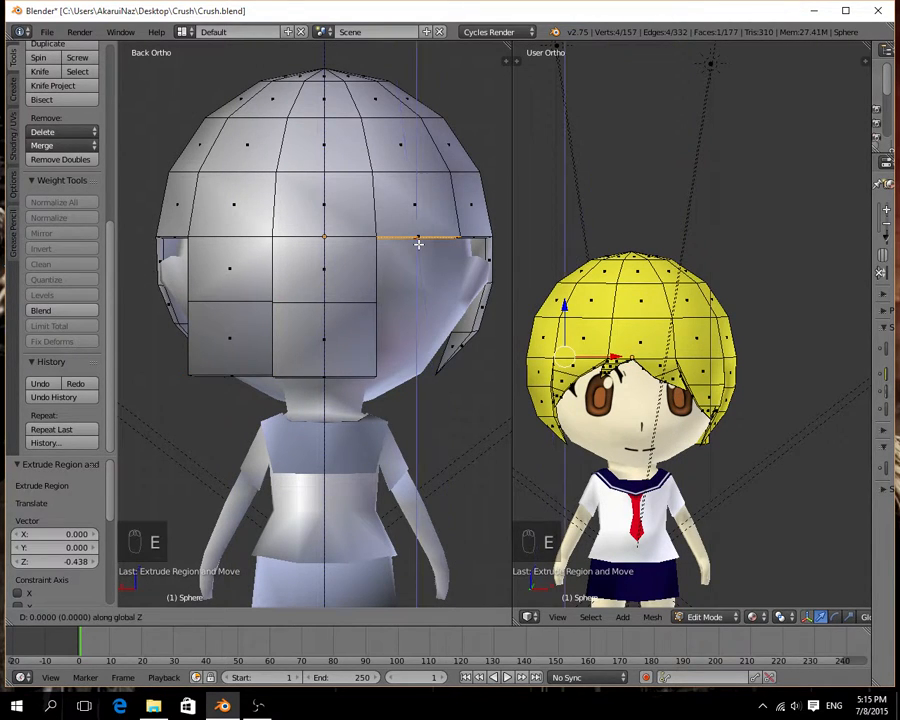
{"action": "left_click", "coordinate": [423, 311]}
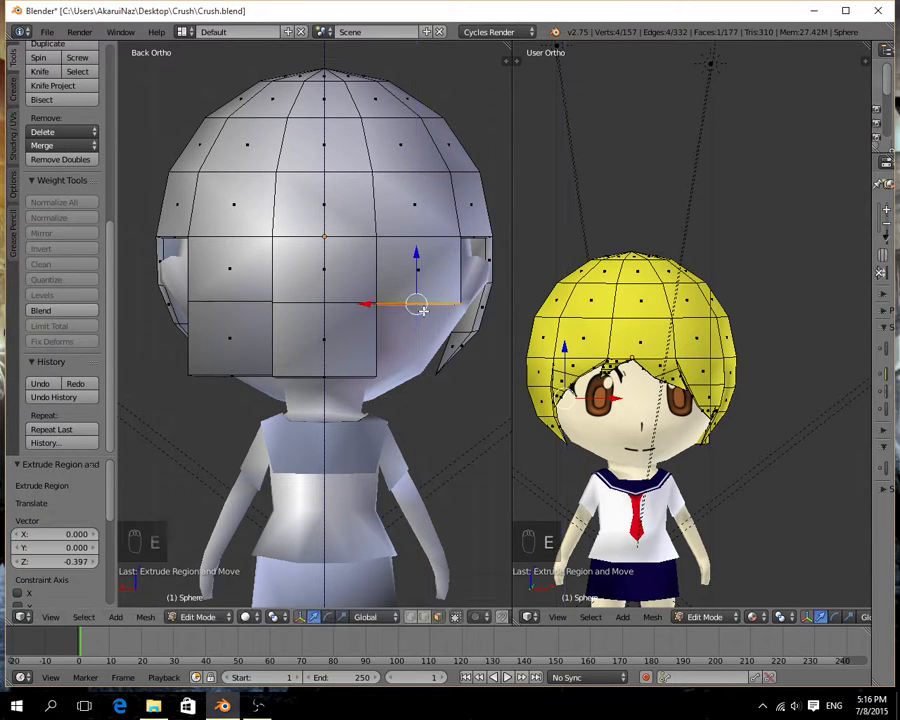
{"action": "key", "text": "e"}
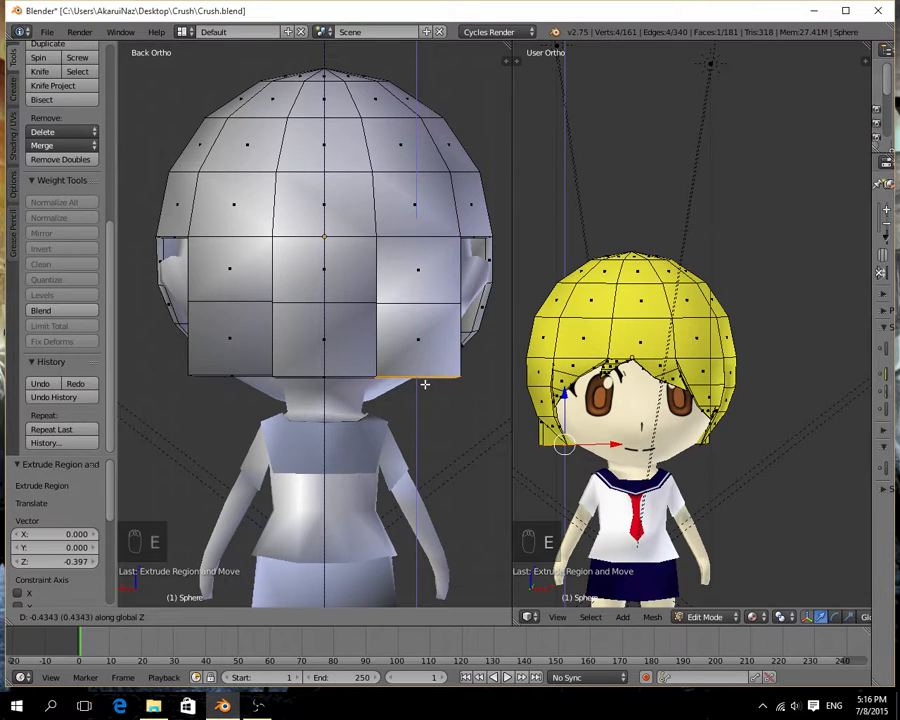
{"action": "left_click", "coordinate": [424, 384]}
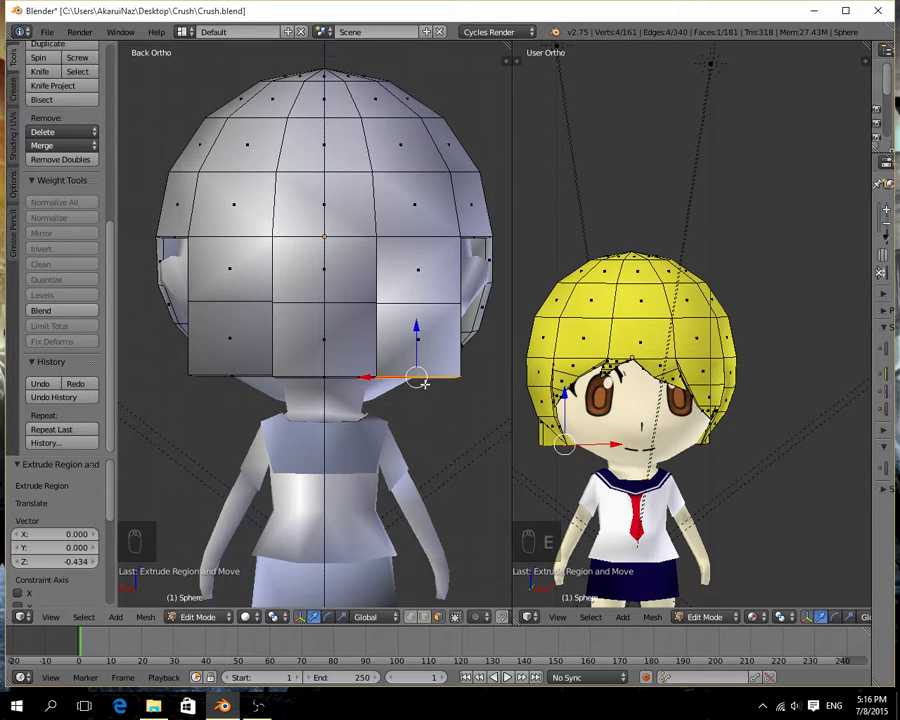
Extrude the outermost left rim face of the back hair along Z in two segments, -0.376 and -0.438.
{"action": "right_click", "coordinate": [175, 237]}
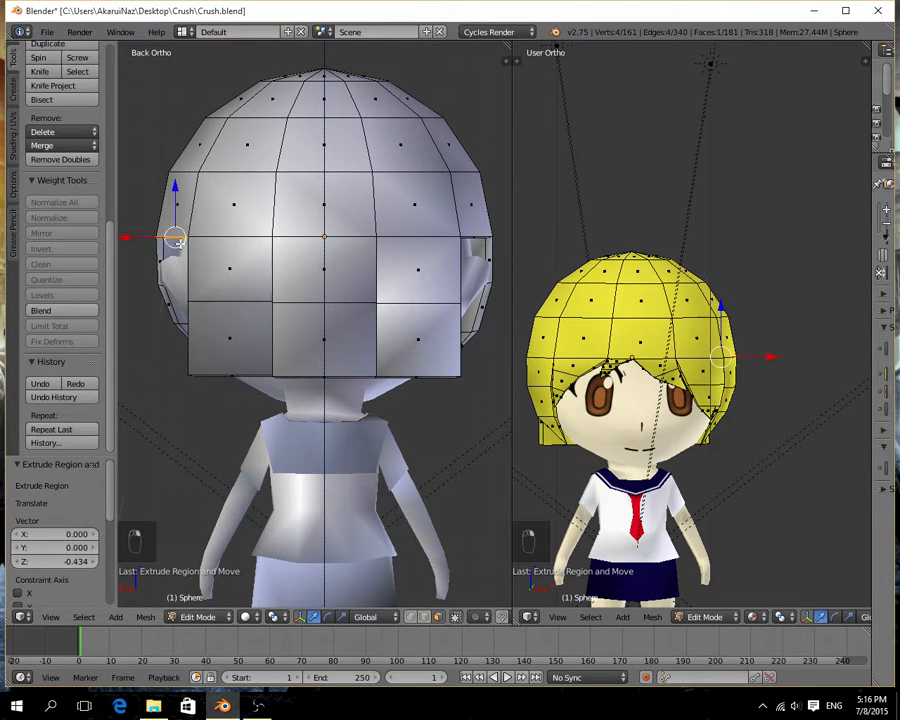
{"action": "key", "text": "e"}
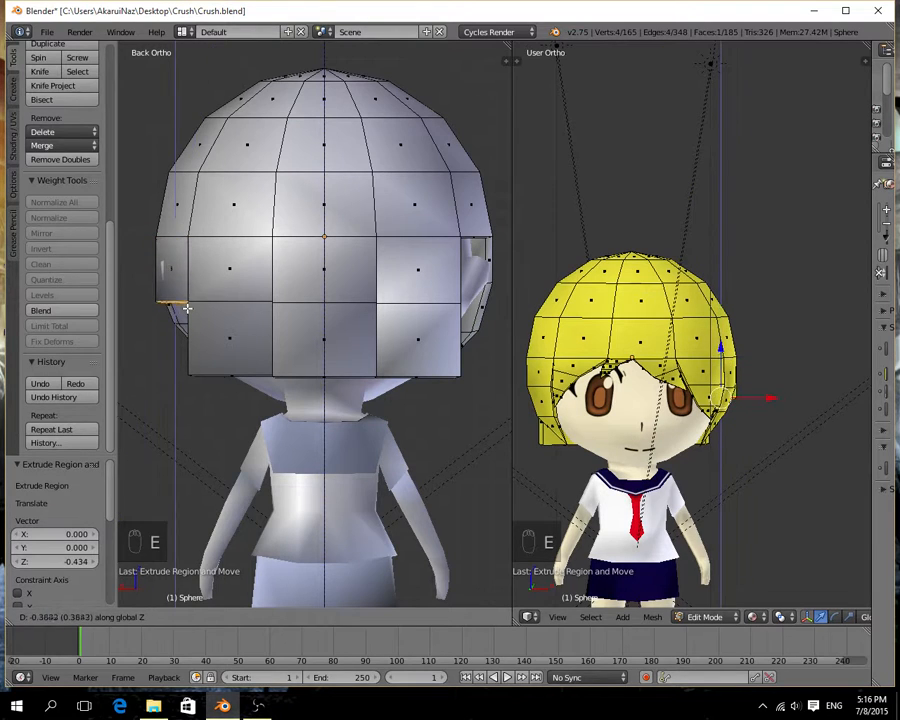
{"action": "left_click", "coordinate": [186, 306]}
{"action": "key", "text": "e"}
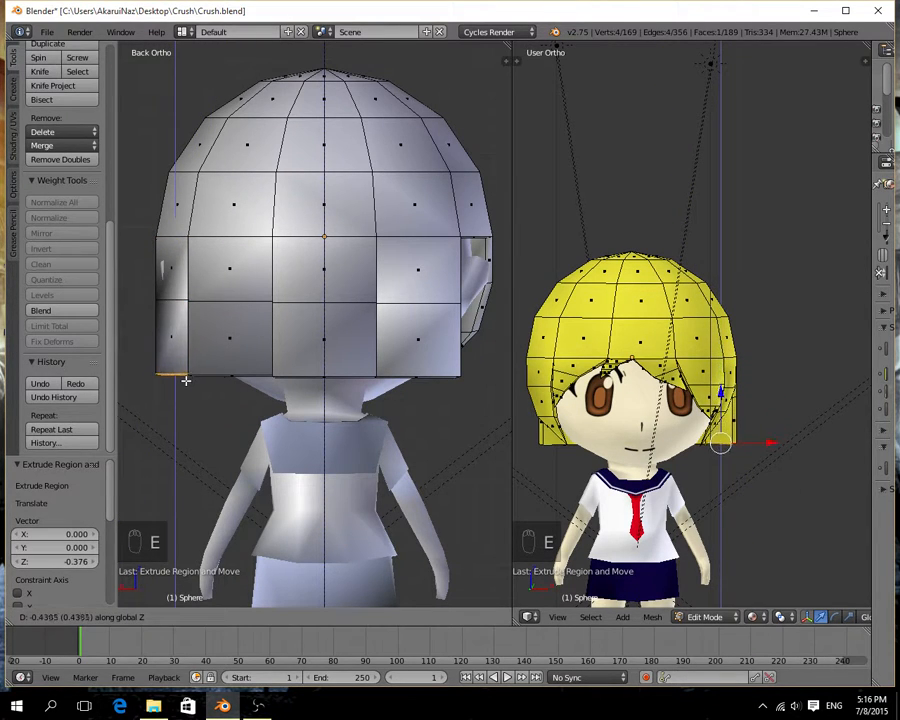
{"action": "left_click", "coordinate": [186, 380]}
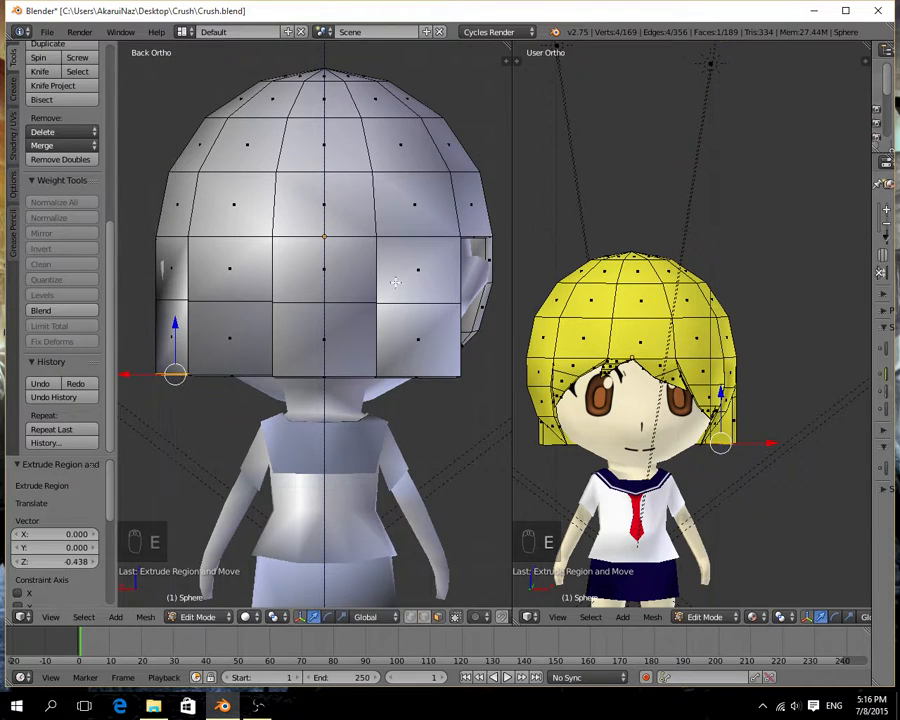
Extrude the outermost right rim face of the back hair along Z in two segments, -0.401 and -0.422.
{"action": "right_click", "coordinate": [471, 237]}
{"action": "key", "text": "e"}
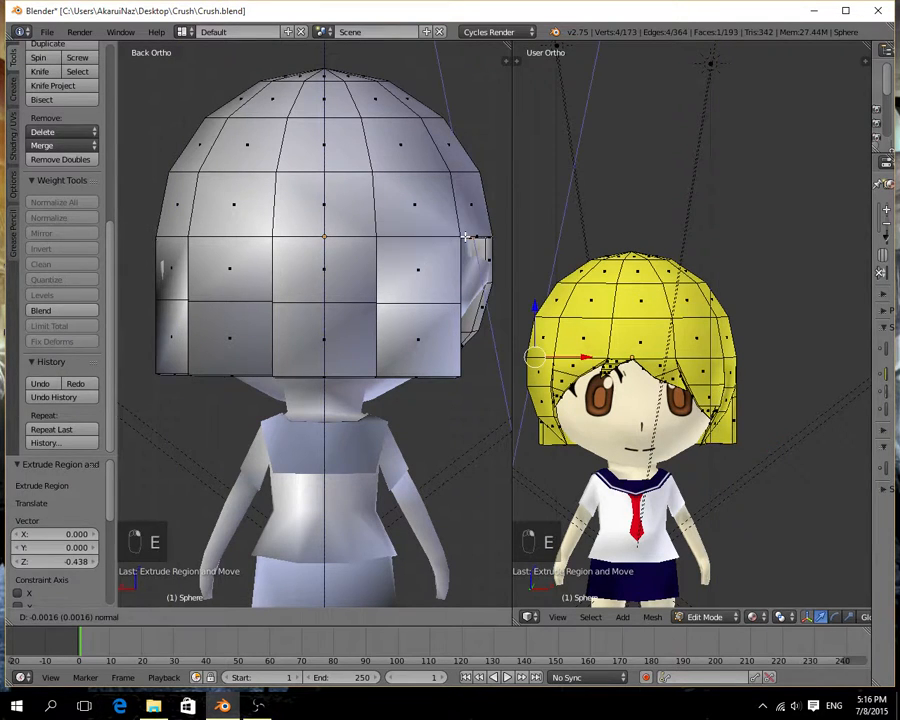
{"action": "left_click", "coordinate": [463, 302]}
{"action": "key", "text": "e"}
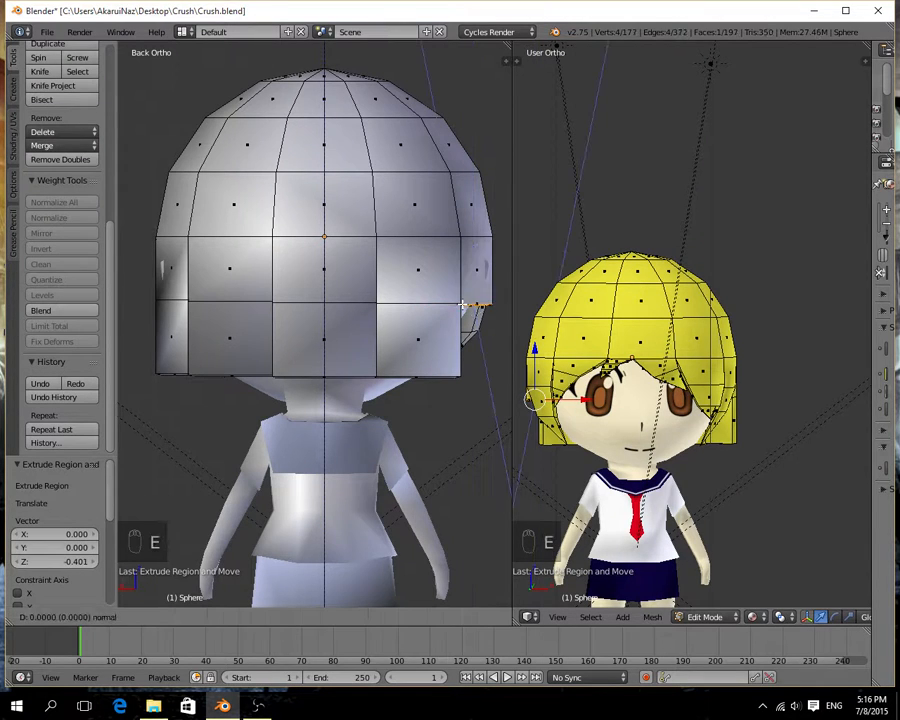
{"action": "left_click", "coordinate": [463, 375]}
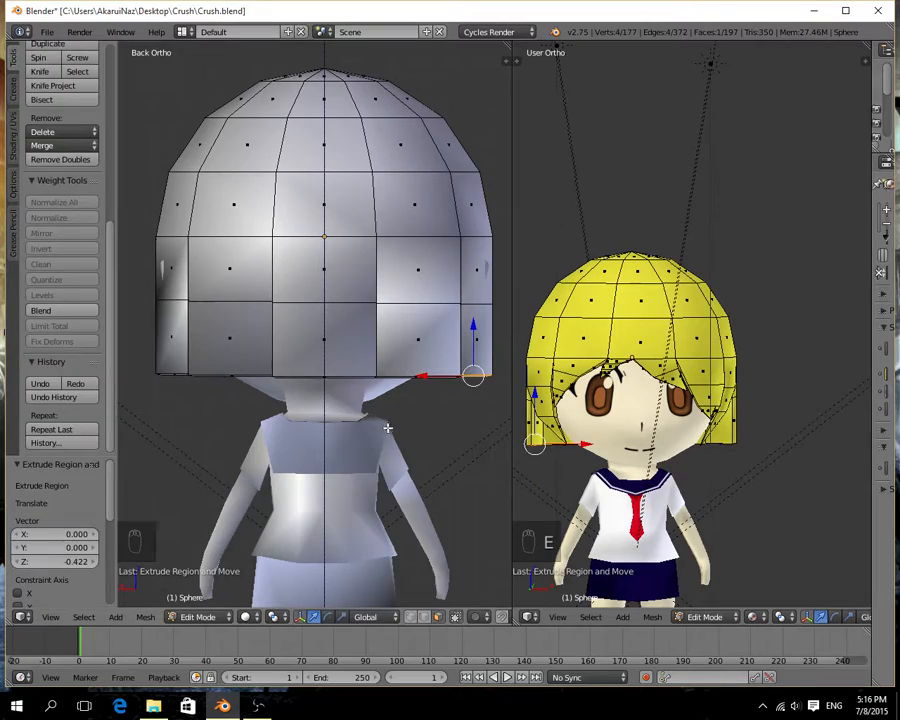
Move the bottom face of the middle back strip toward the neck along Y, by -0.251 and a further -0.338.
{"action": "middle_click_drag", "start_coordinate": [387, 428], "coordinate": [325, 422]}
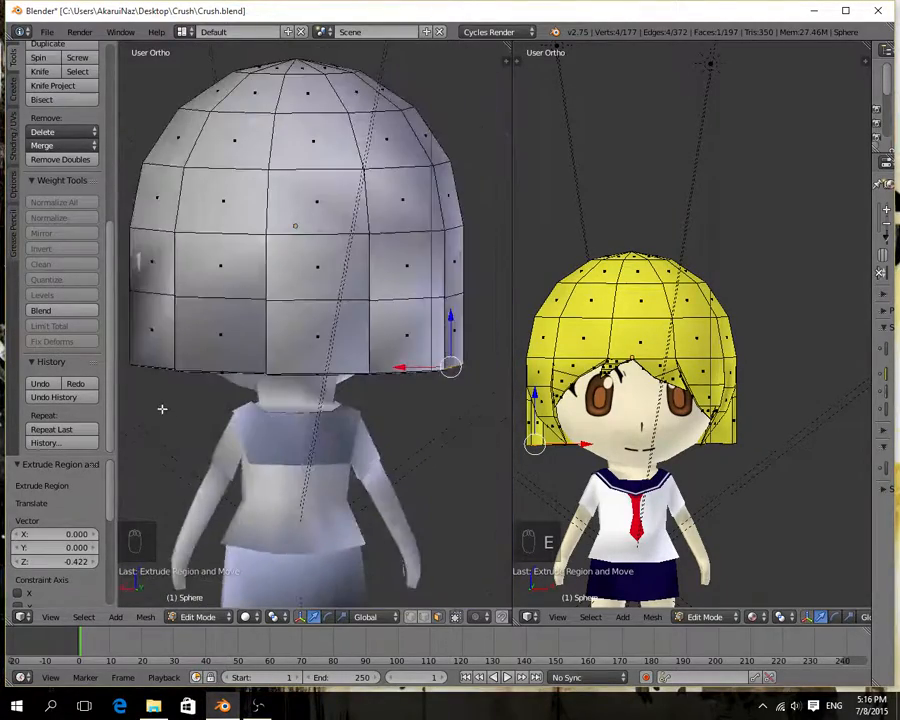
{"action": "middle_click_drag", "start_coordinate": [162, 408], "coordinate": [301, 363]}
{"action": "right_click", "coordinate": [294, 386]}
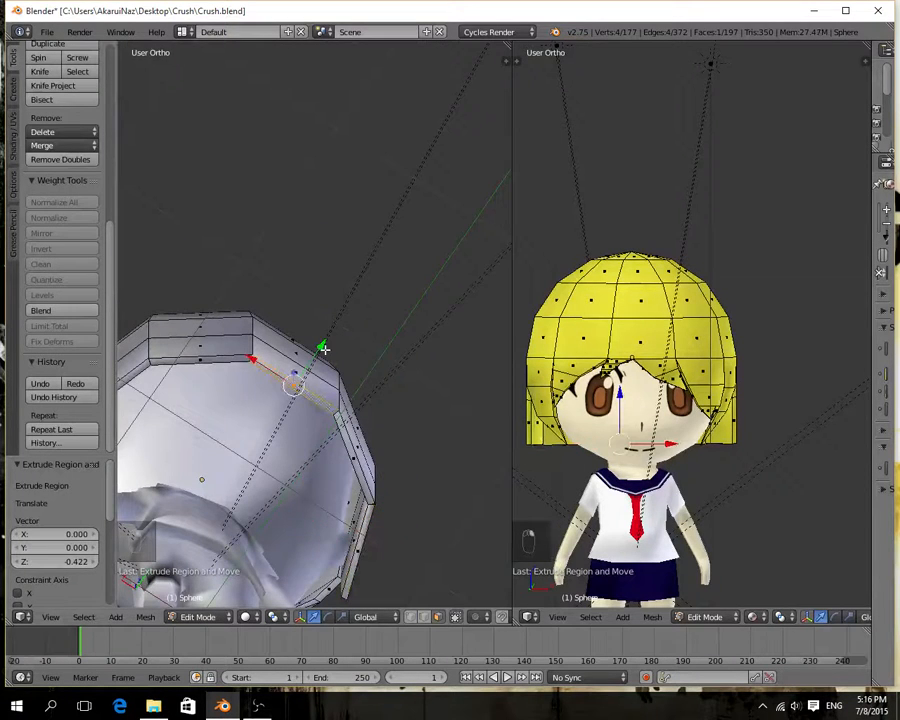
{"action": "left_click_drag", "start_coordinate": [324, 348], "coordinate": [262, 418]}
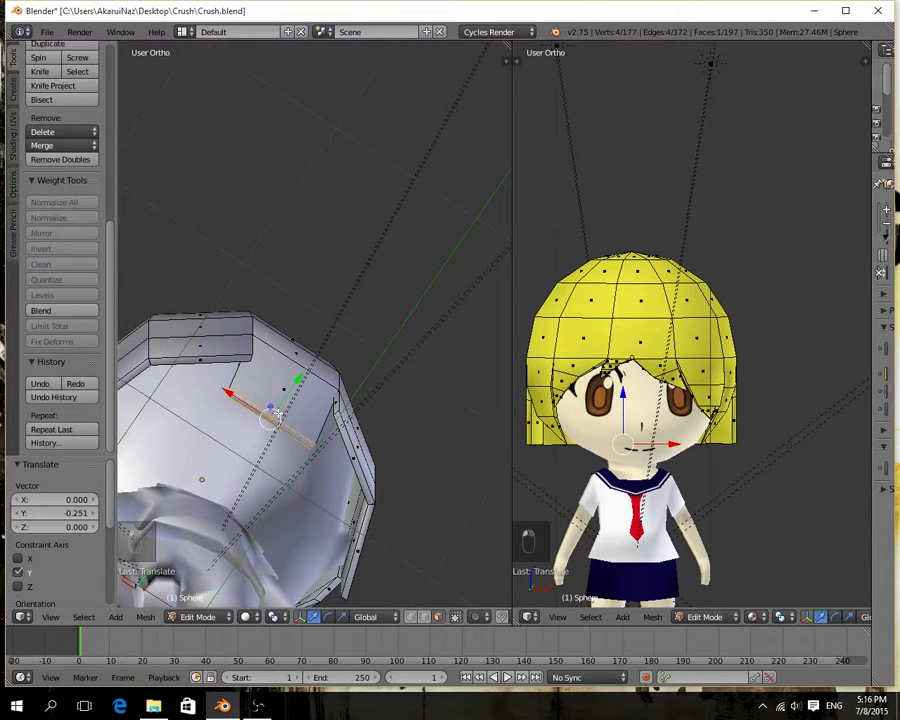
{"action": "middle_click_drag", "start_coordinate": [278, 414], "coordinate": [438, 446]}
{"action": "left_click_drag", "start_coordinate": [375, 352], "coordinate": [422, 338]}
{"action": "middle_click_drag", "start_coordinate": [422, 338], "coordinate": [261, 321]}
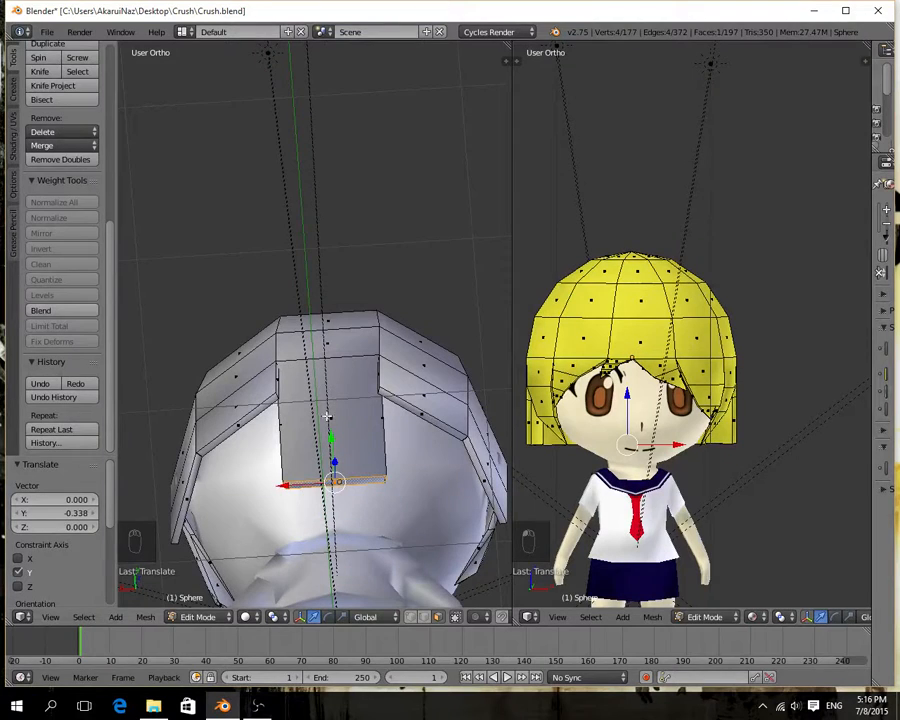
In edge select mode, move the edge loop between the middle strip's two segments inward along Y and -0.116 along Z.
{"action": "left_click", "coordinate": [427, 618]}
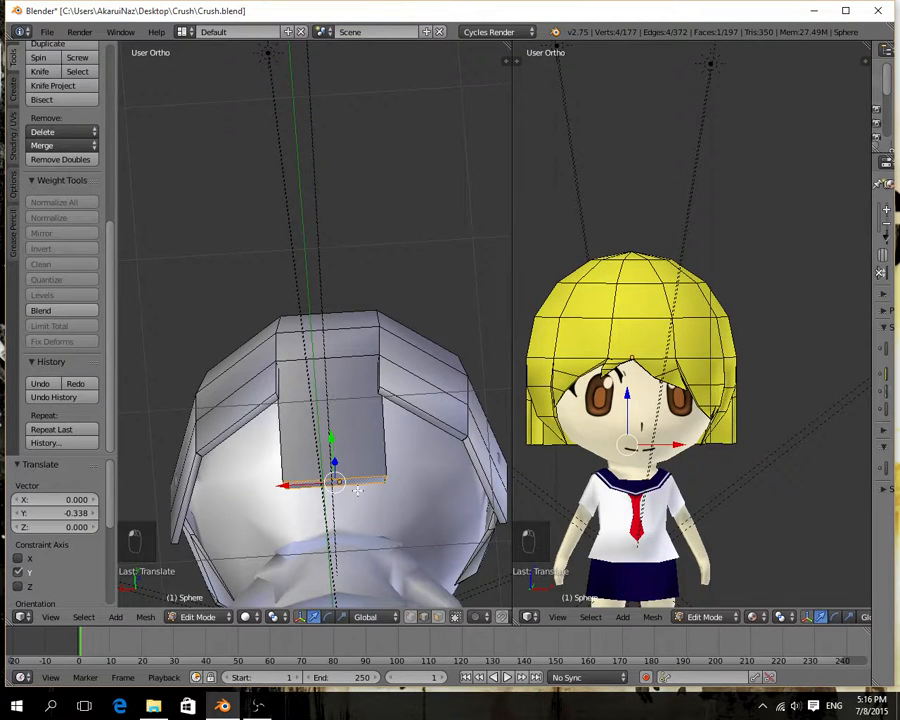
{"action": "right_click", "coordinate": [345, 356]}
{"action": "middle_click_drag", "start_coordinate": [314, 408], "coordinate": [225, 468]}
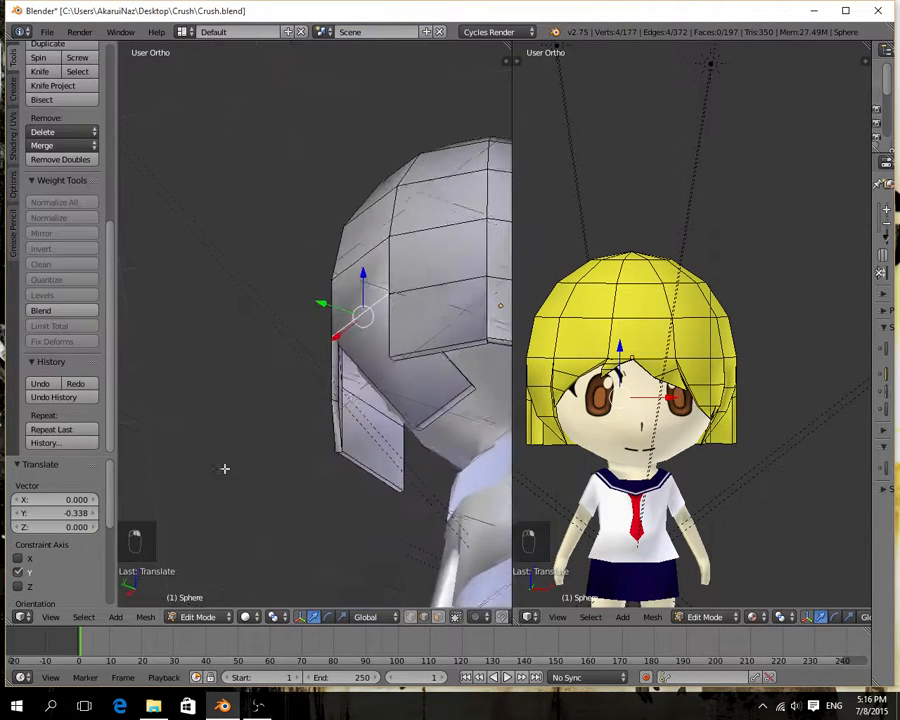
{"action": "left_click_drag", "start_coordinate": [336, 309], "coordinate": [380, 321]}
{"action": "middle_click_drag", "start_coordinate": [380, 321], "coordinate": [432, 312]}
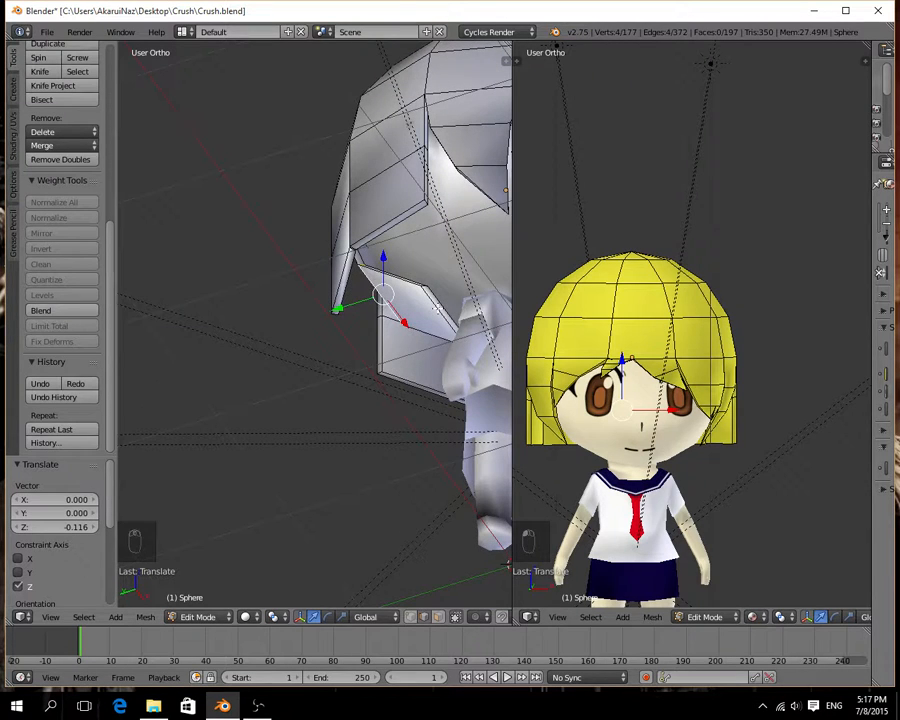
Try moving the inner bottom edge of the middle strip 0.166 along Y.
{"action": "right_click", "coordinate": [439, 310]}
{"action": "left_click_drag", "start_coordinate": [428, 322], "coordinate": [406, 332]}
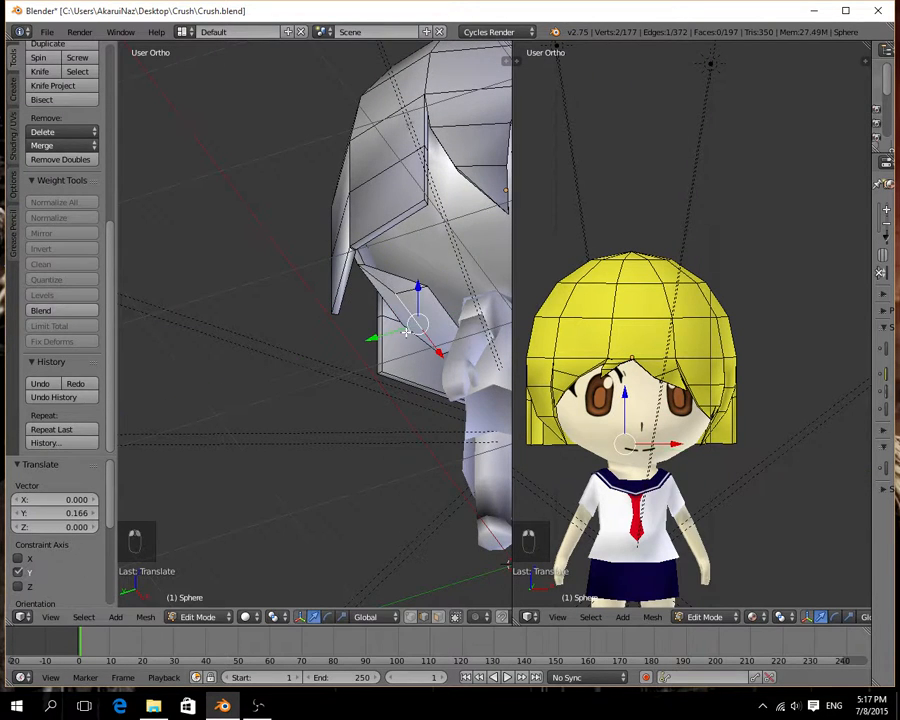
{"action": "key", "text": "ctrl+z"}
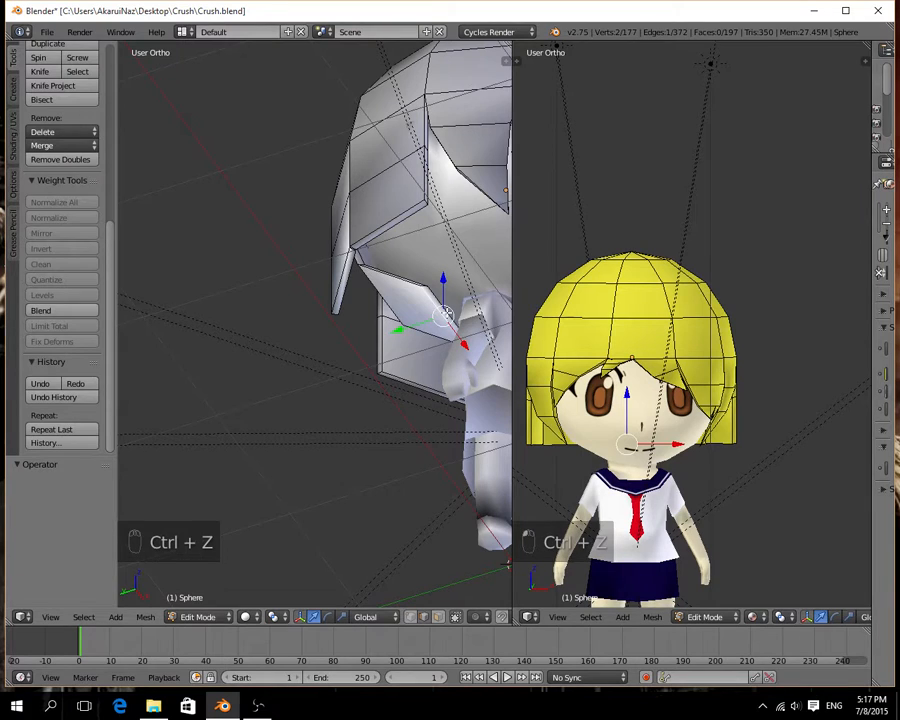
Select the edges around the middle back strip's bottom face and move them 0.032 along Y.
{"action": "right_click", "coordinate": [446, 312], "text": "shift"}
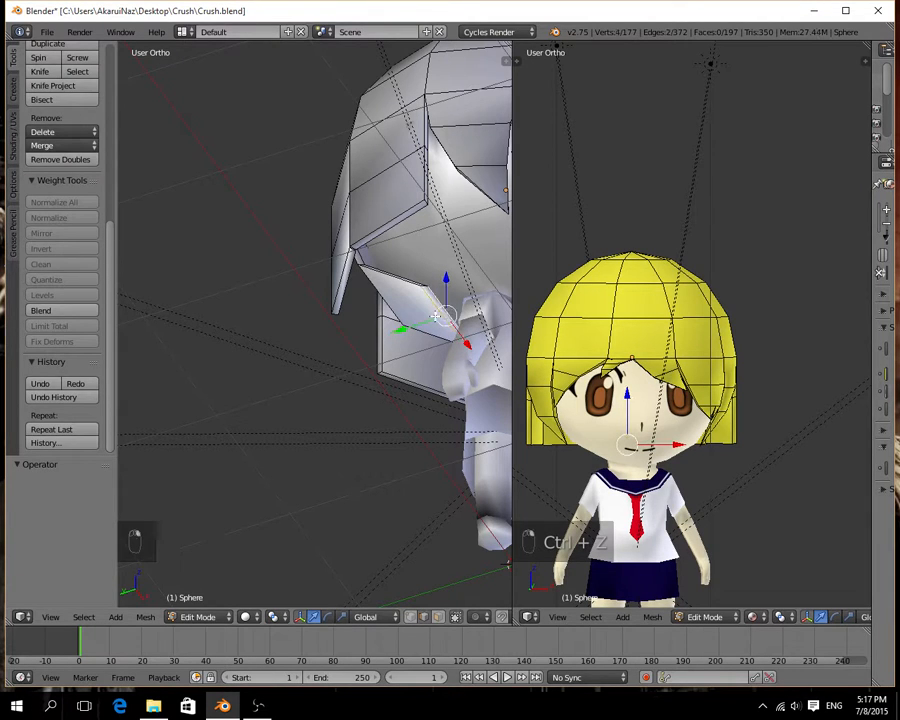
{"action": "right_click", "coordinate": [426, 287], "text": "shift"}
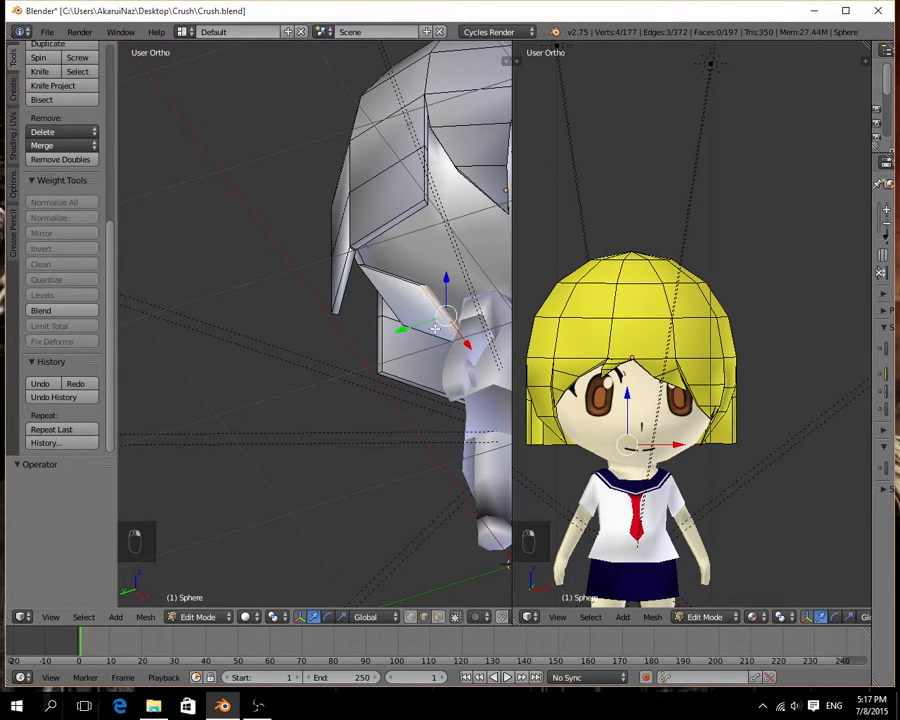
{"action": "middle_click_drag", "start_coordinate": [435, 328], "coordinate": [478, 338]}
{"action": "right_click", "coordinate": [462, 381], "text": "shift"}
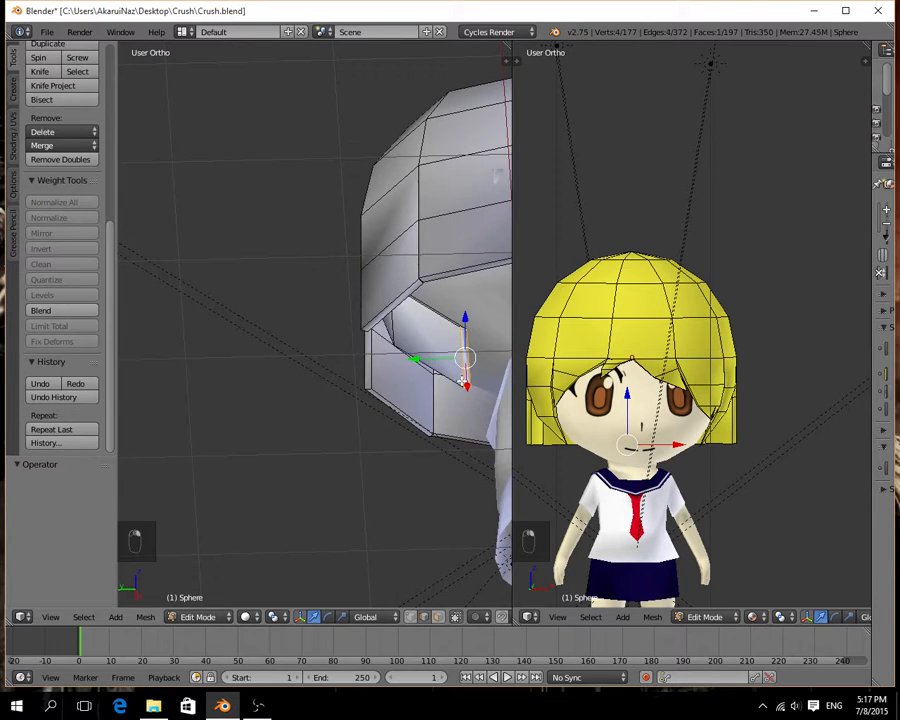
{"action": "left_click_drag", "start_coordinate": [434, 360], "coordinate": [406, 358]}
{"action": "middle_click_drag", "start_coordinate": [406, 360], "coordinate": [225, 297]}
{"action": "left_click_drag", "start_coordinate": [283, 398], "coordinate": [288, 391]}
{"action": "middle_click_drag", "start_coordinate": [307, 394], "coordinate": [265, 366]}
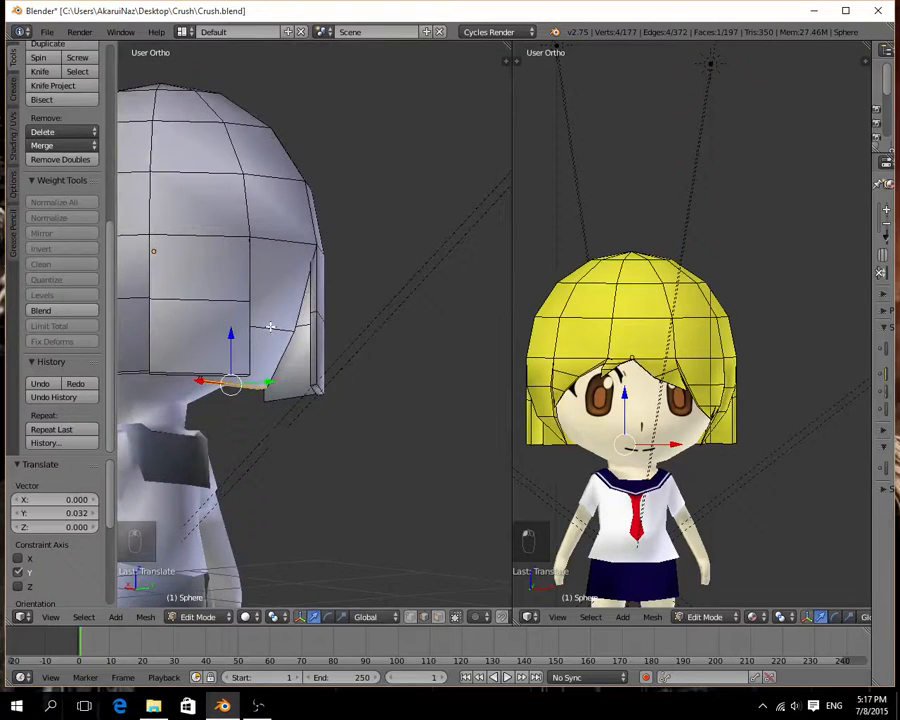
Select the edge loop between the two segments of the strip left of the middle in back view and move it -0.084 along Y.
{"action": "right_click", "coordinate": [272, 327]}
{"action": "left_click_drag", "start_coordinate": [296, 326], "coordinate": [306, 324]}
{"action": "middle_click_drag", "start_coordinate": [306, 330], "coordinate": [234, 273]}
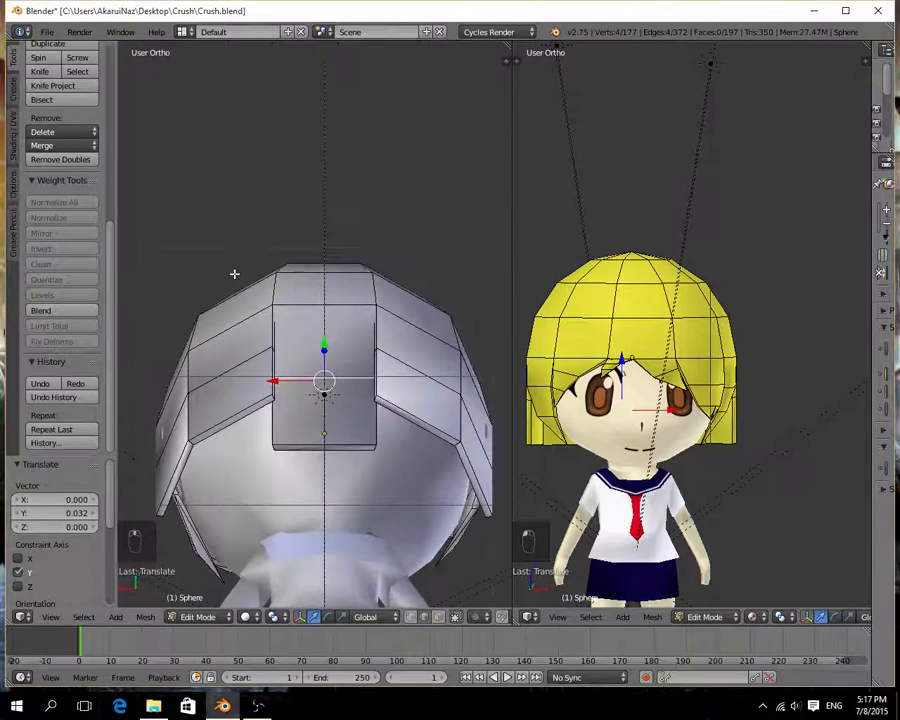
{"action": "right_click", "coordinate": [238, 367], "text": "alt"}
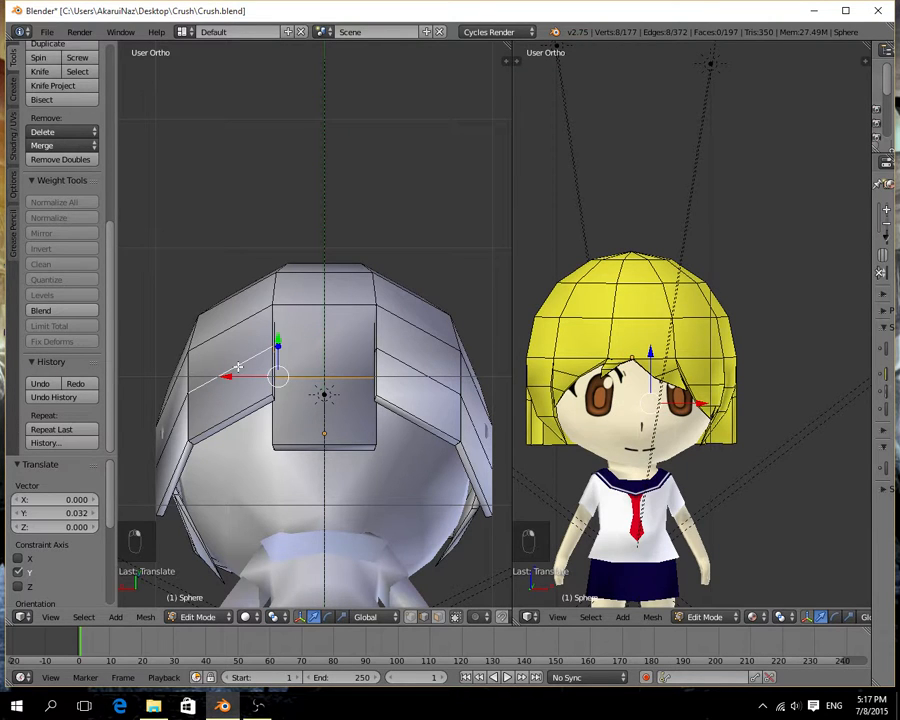
{"action": "right_click", "coordinate": [238, 367]}
{"action": "right_click", "coordinate": [236, 369], "text": "shift"}
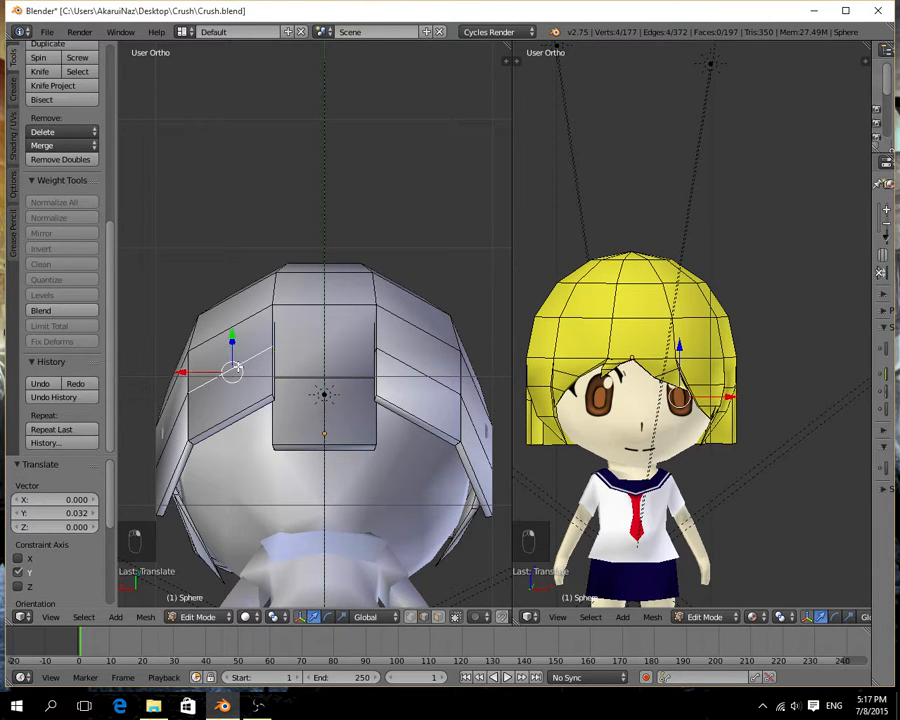
{"action": "middle_click_drag", "start_coordinate": [258, 383], "coordinate": [257, 322]}
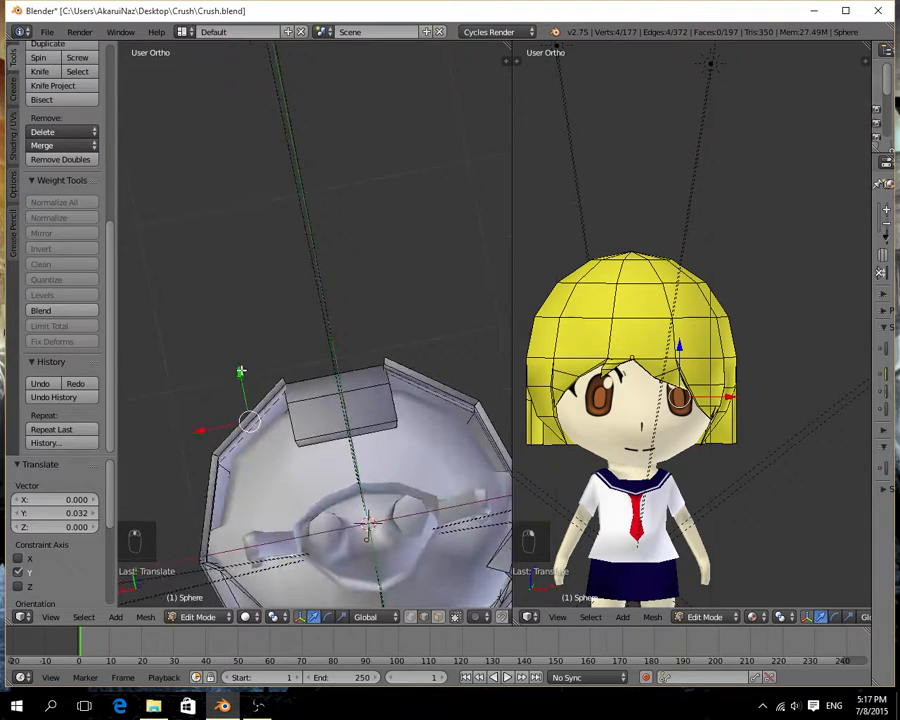
{"action": "key", "text": "g"}
{"action": "key", "text": "y"}
{"action": "left_click", "coordinate": [252, 435]}
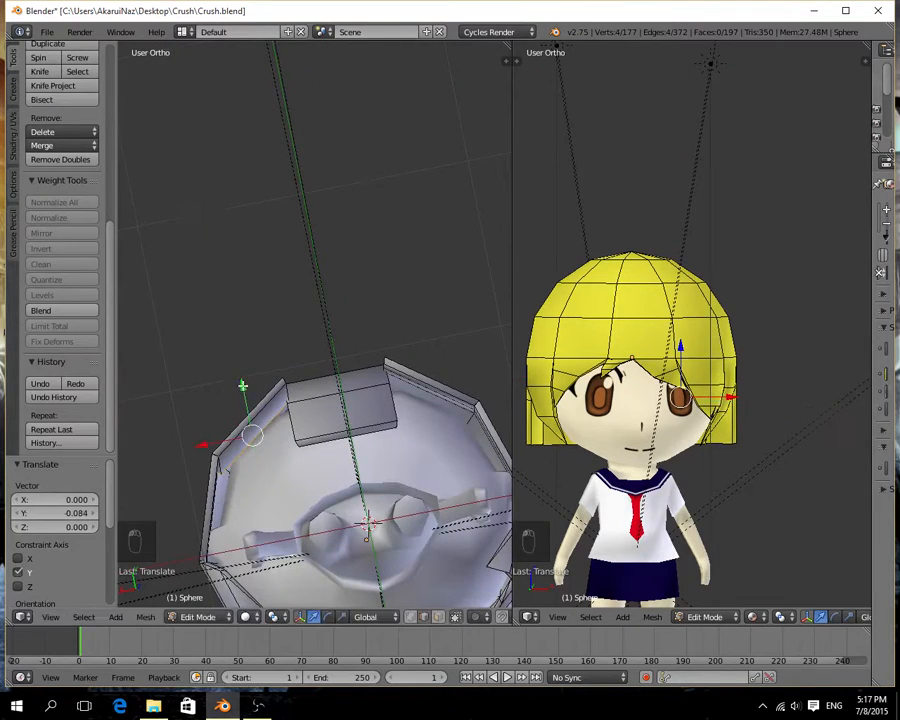
Move the left strip's edge loop -0.117 along Z and a further -0.040 along Y.
{"action": "middle_click_drag", "start_coordinate": [252, 435], "coordinate": [276, 466]}
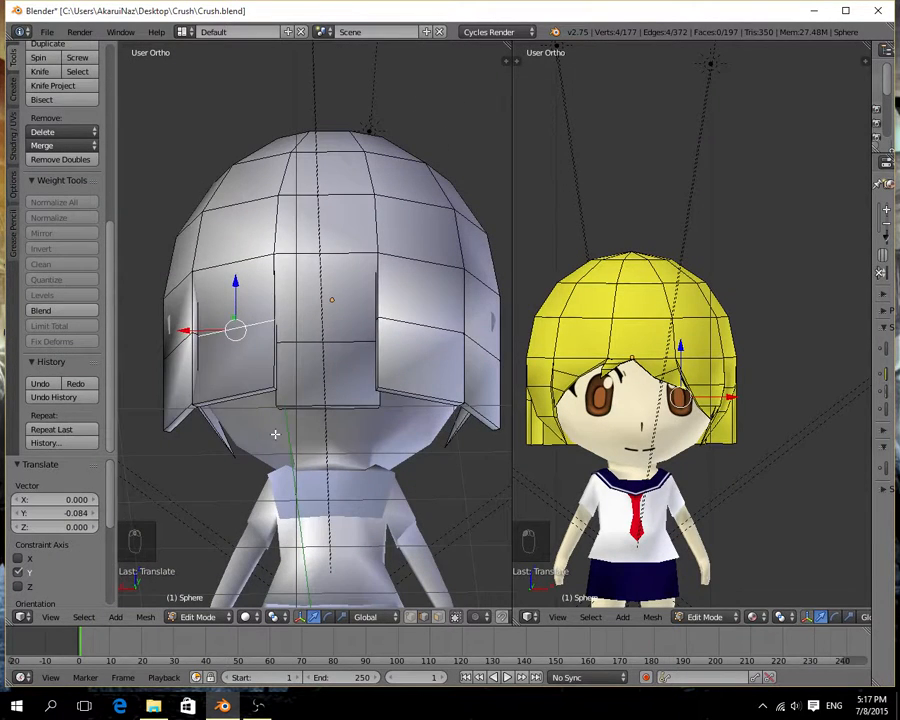
{"action": "key", "text": "ctrl+KP_3"}
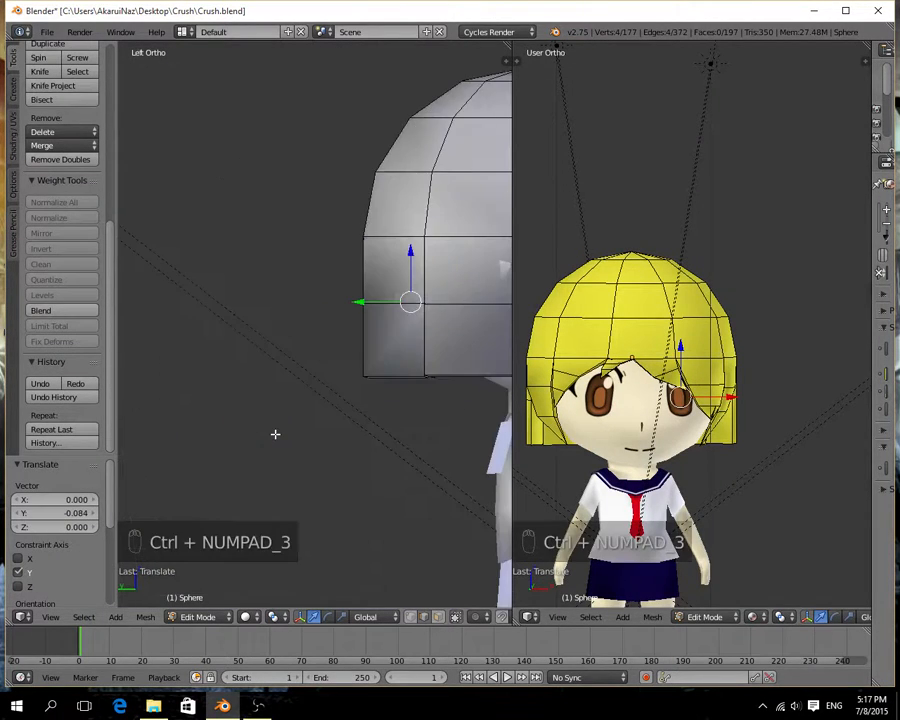
{"action": "key", "text": "ctrl+KP_1"}
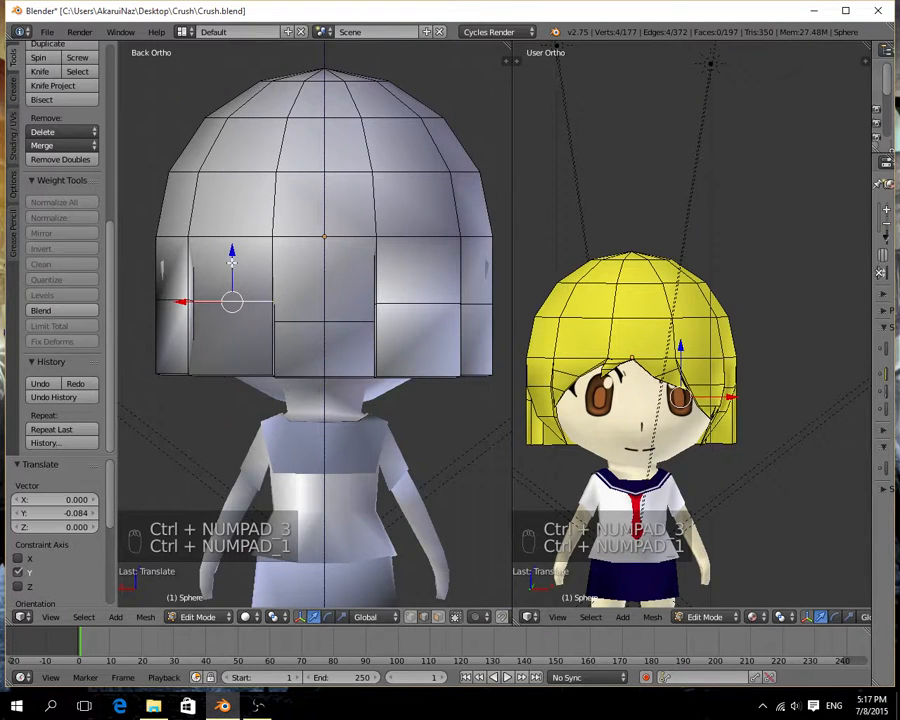
{"action": "key", "text": "g"}
{"action": "key", "text": "z"}
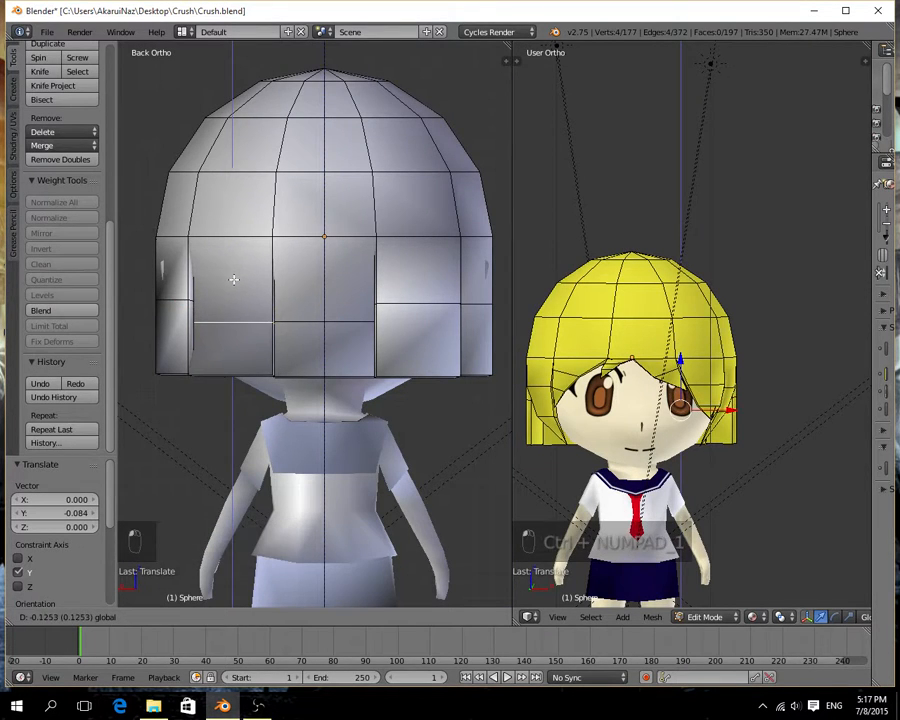
{"action": "left_click", "coordinate": [232, 277]}
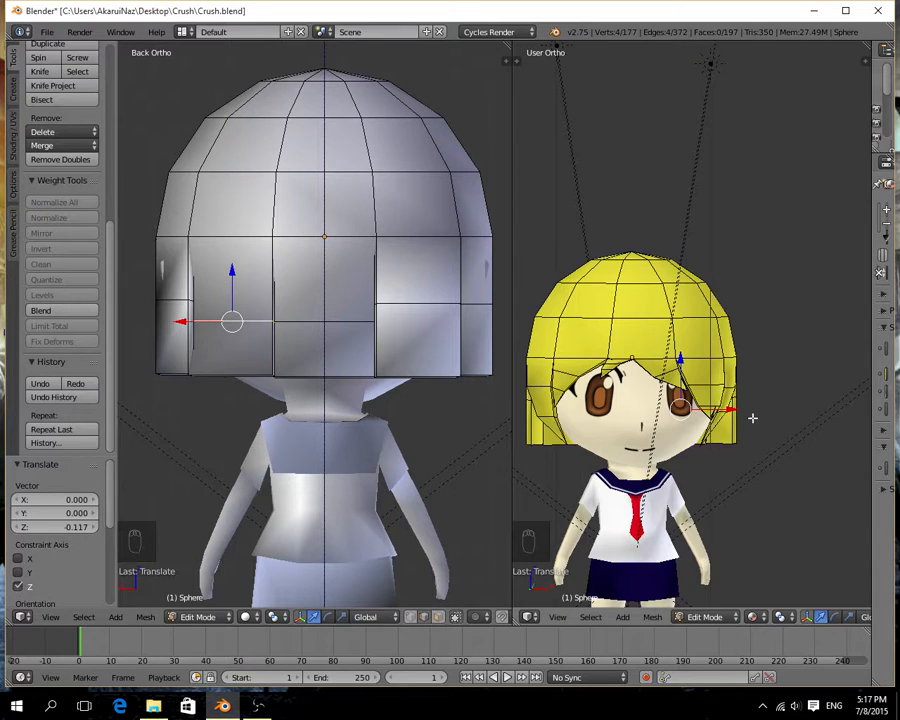
{"action": "middle_click_drag", "start_coordinate": [752, 418], "coordinate": [598, 441]}
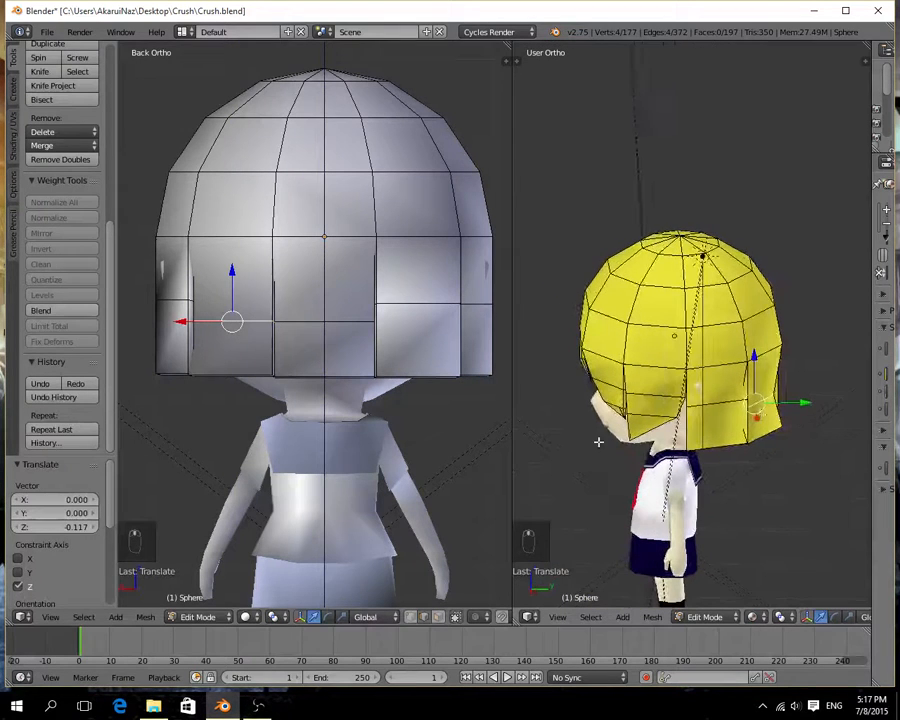
{"action": "key", "text": "g"}
{"action": "key", "text": "y"}
{"action": "left_click", "coordinate": [786, 402]}
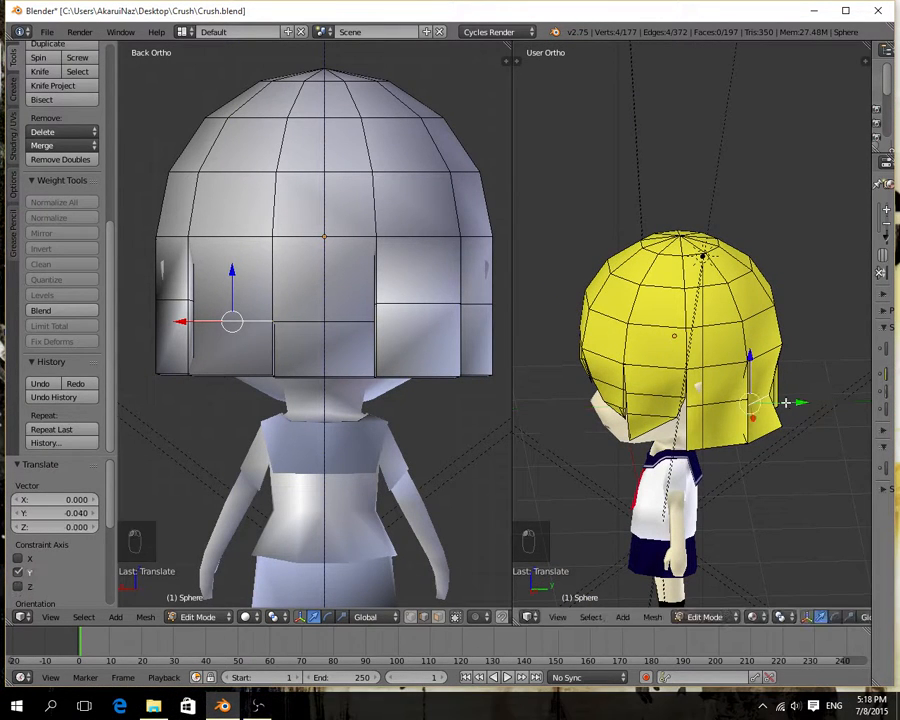
Move the edge loop between the segments of the strip right of the middle -0.104 along Z and -0.148 along Y.
{"action": "right_click", "coordinate": [400, 304]}
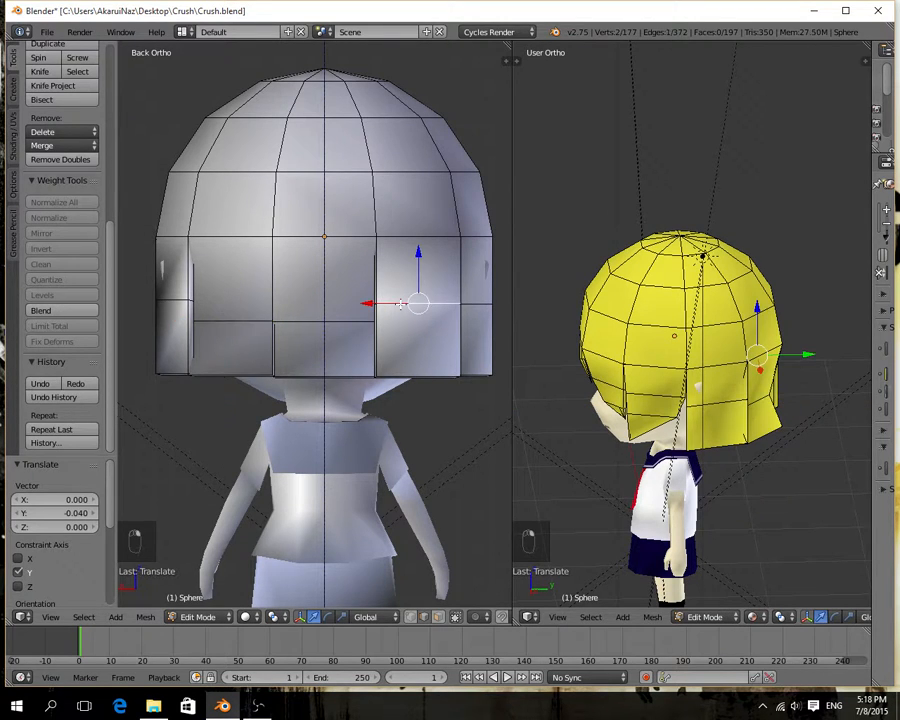
{"action": "key", "text": "g"}
{"action": "key", "text": "z"}
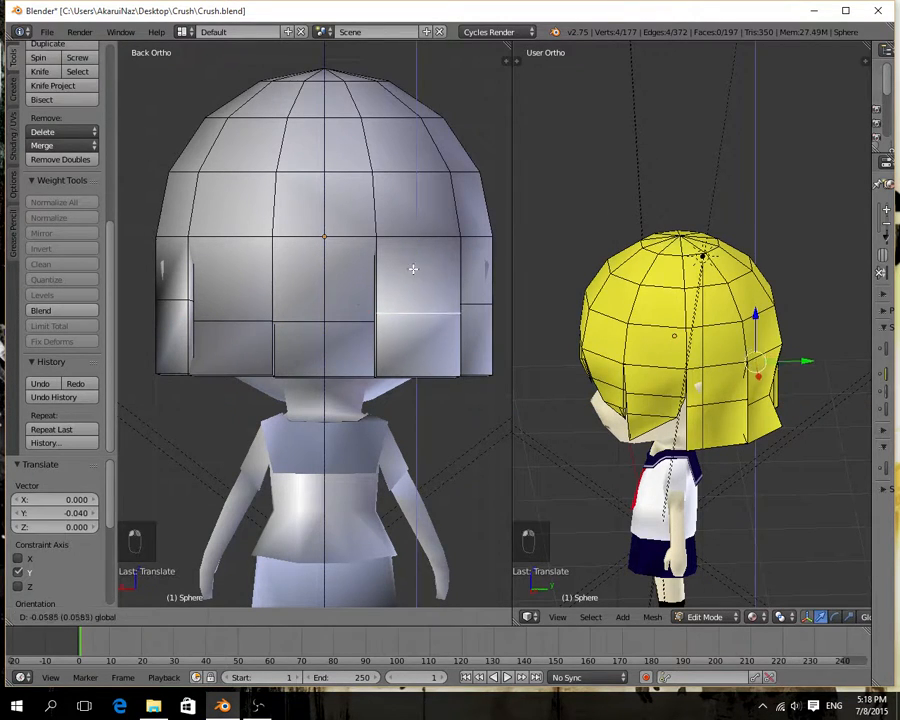
{"action": "key", "text": "Return"}
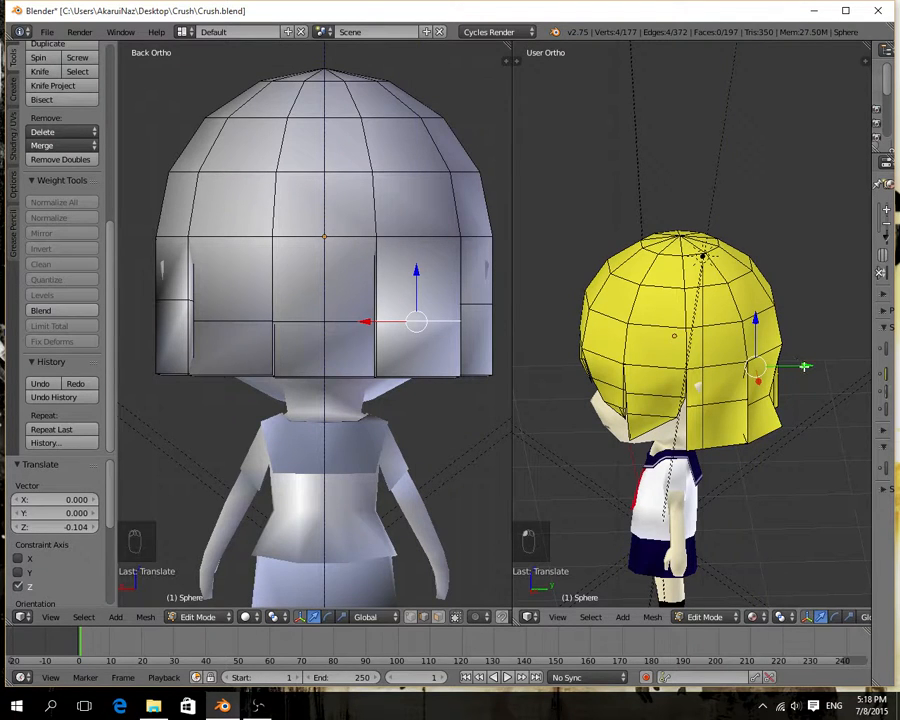
{"action": "key", "text": "g"}
{"action": "key", "text": "y"}
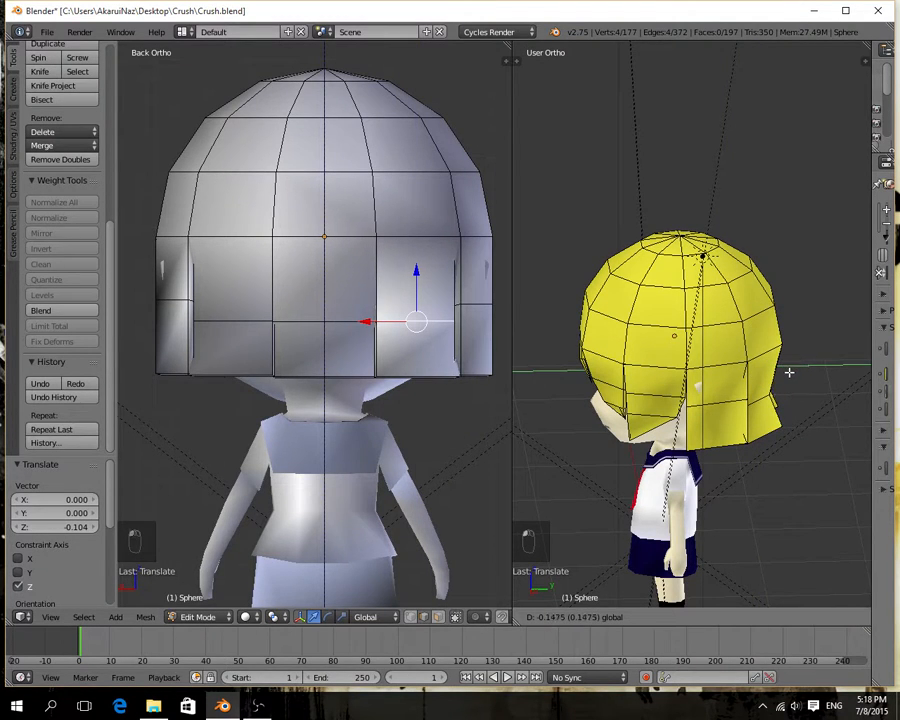
{"action": "key", "text": "Return"}
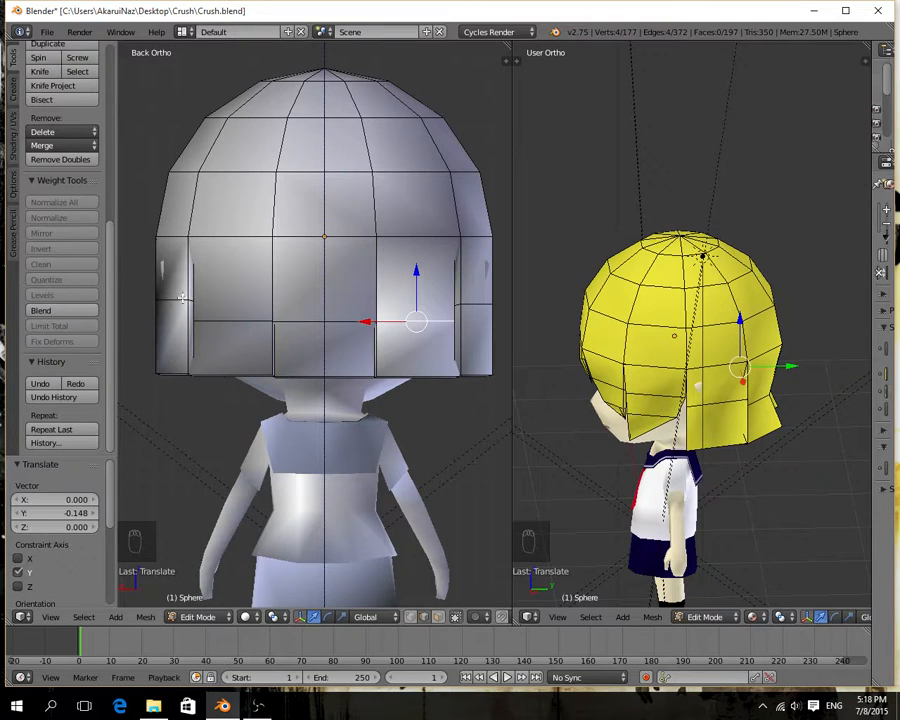
Select the dividing edge of the outermost left strip and examine the hair strips from the side, above and below.
{"action": "right_click", "coordinate": [181, 297]}
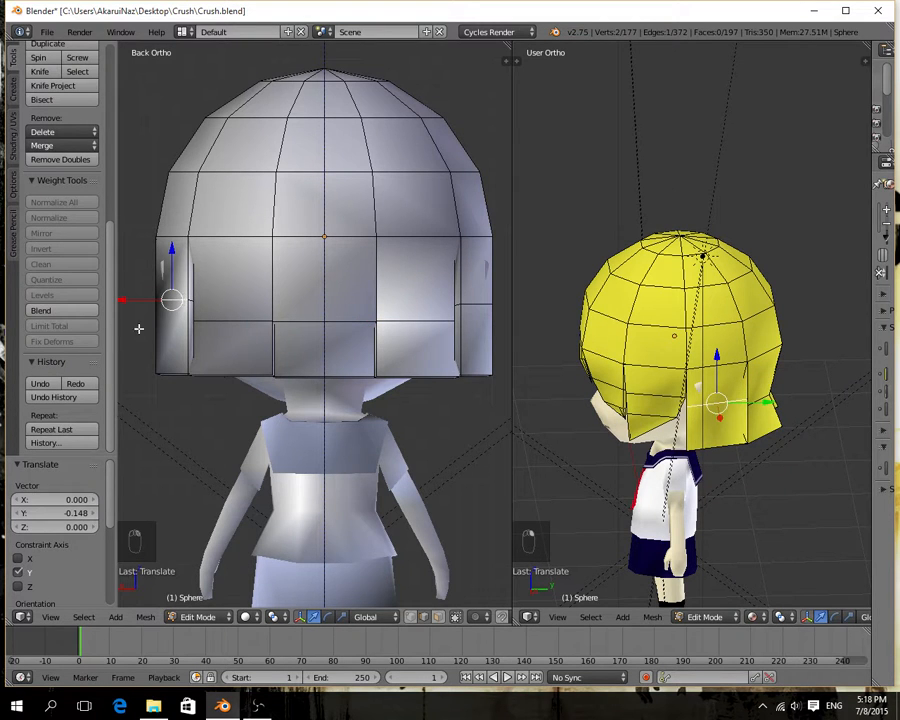
{"action": "middle_click_drag", "start_coordinate": [184, 342], "coordinate": [313, 224]}
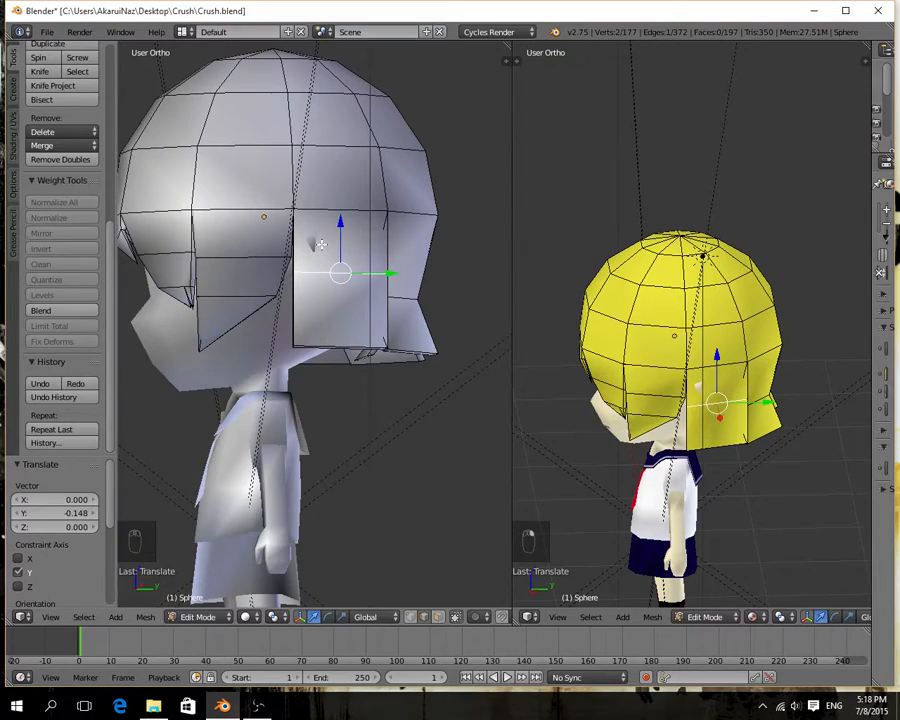
{"action": "middle_click_drag", "start_coordinate": [246, 300], "coordinate": [297, 319]}
{"action": "middle_click_drag", "start_coordinate": [431, 271], "coordinate": [263, 194]}
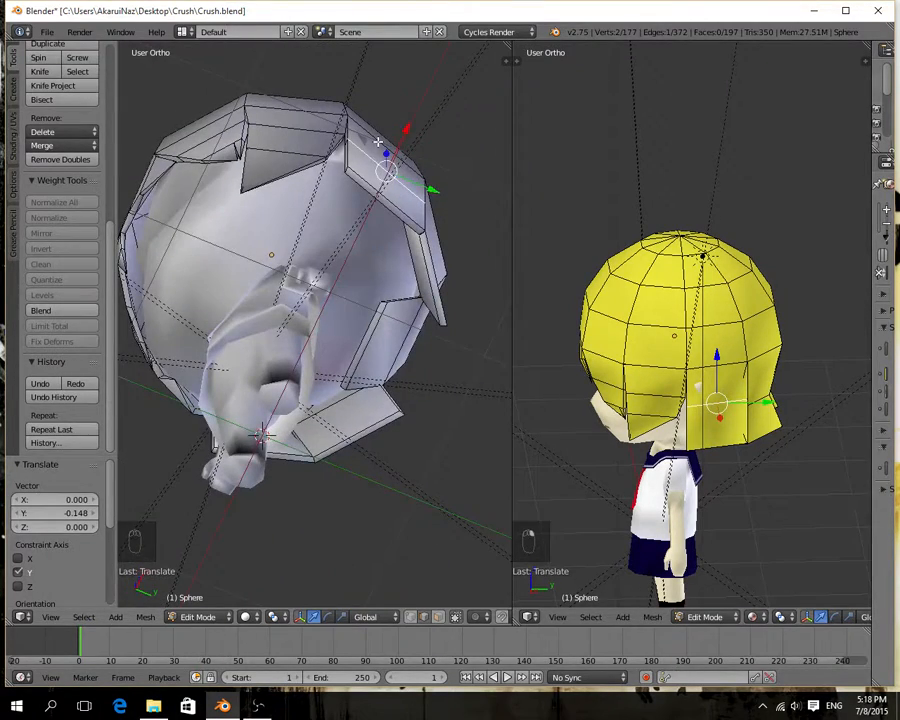
{"action": "middle_click_drag", "start_coordinate": [378, 143], "coordinate": [317, 381]}
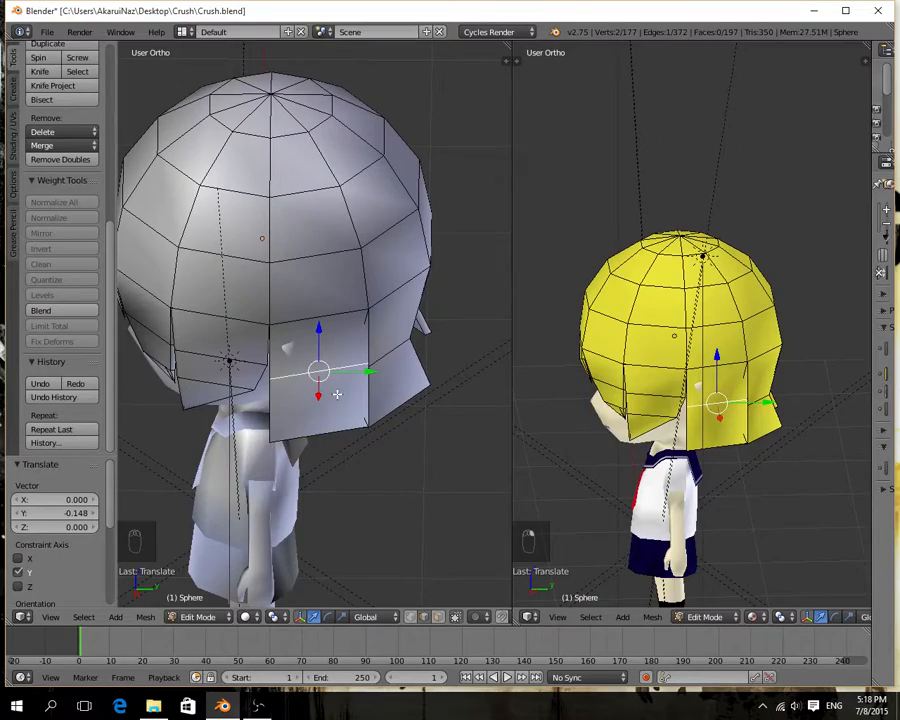
{"action": "middle_click_drag", "start_coordinate": [380, 416], "coordinate": [255, 428]}
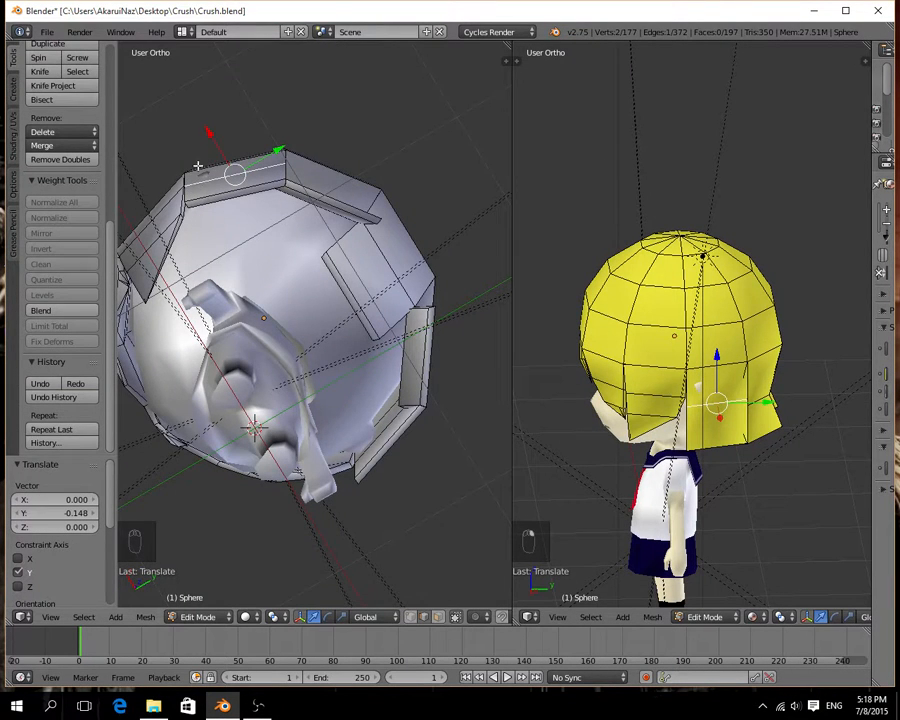
{"action": "middle_click_drag", "start_coordinate": [198, 165], "coordinate": [233, 266]}
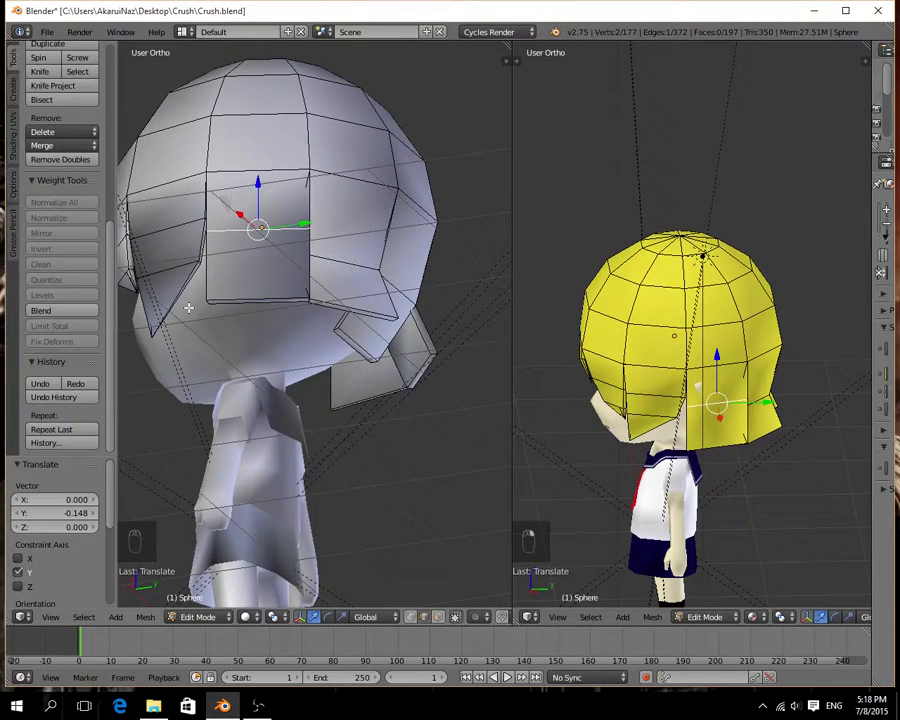
{"action": "middle_click_drag", "start_coordinate": [379, 334], "coordinate": [240, 278]}
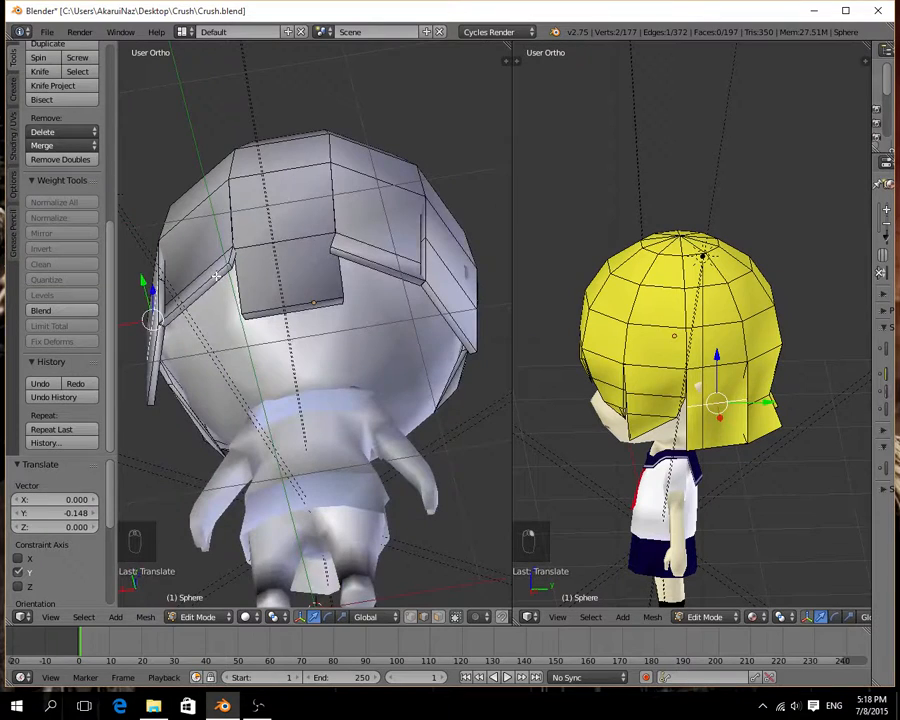
Select the bottom edges of the strip left of the middle and move them -0.373 along Y toward the neck.
{"action": "right_click", "coordinate": [213, 273]}
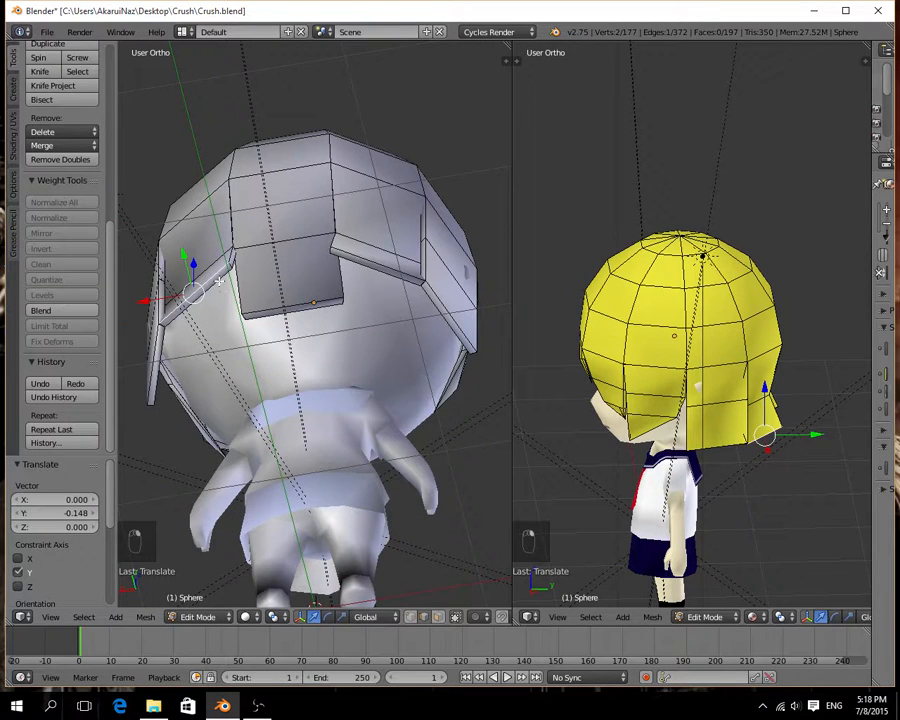
{"action": "right_click", "coordinate": [225, 286], "text": "shift"}
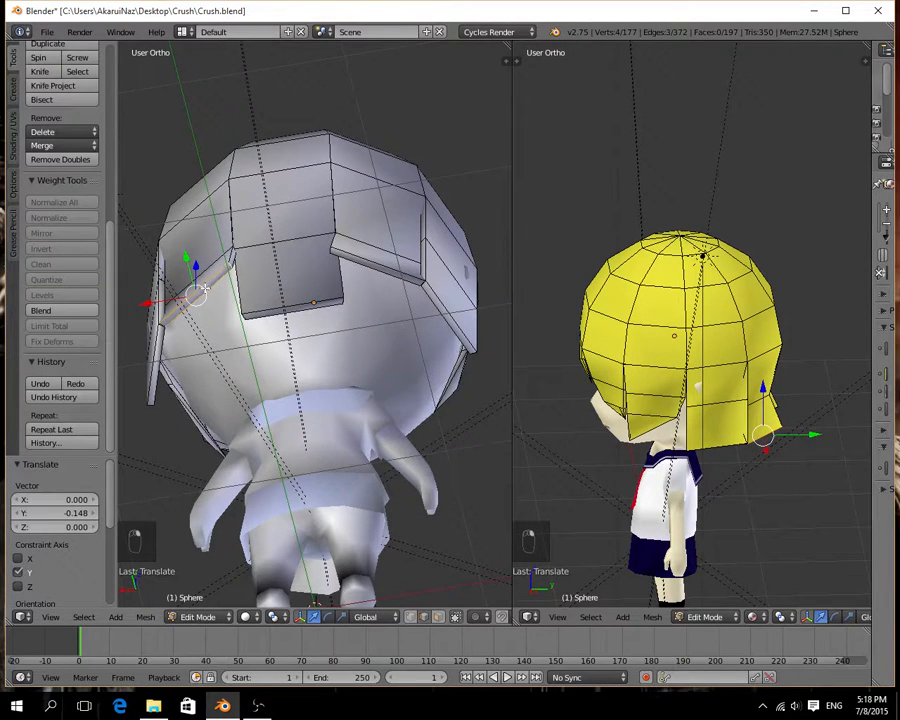
{"action": "middle_click_drag", "start_coordinate": [216, 317], "coordinate": [242, 331]}
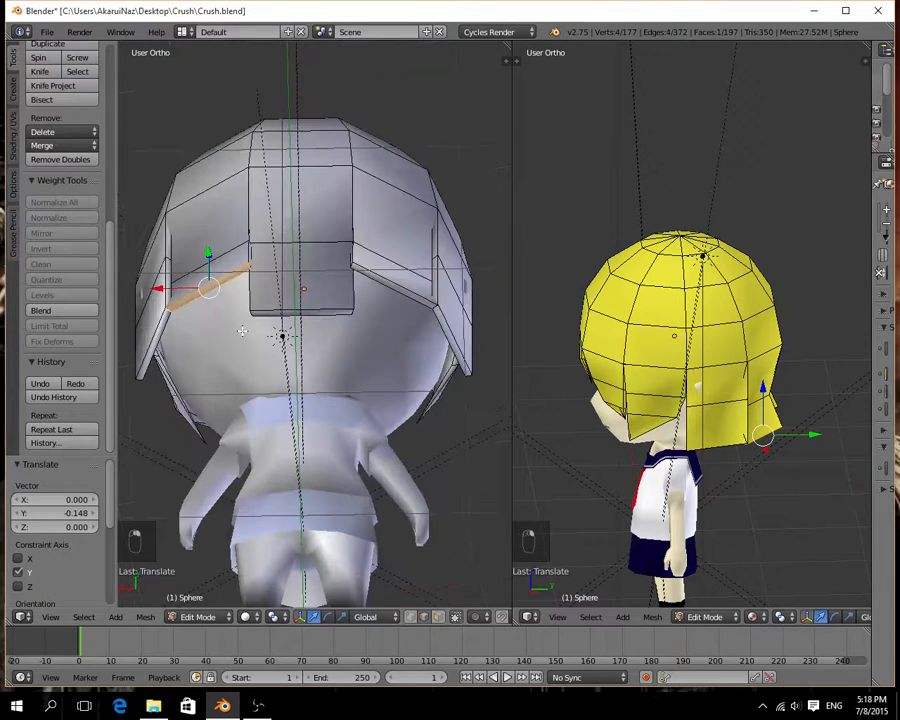
{"action": "key", "text": "ctrl+KP_1"}
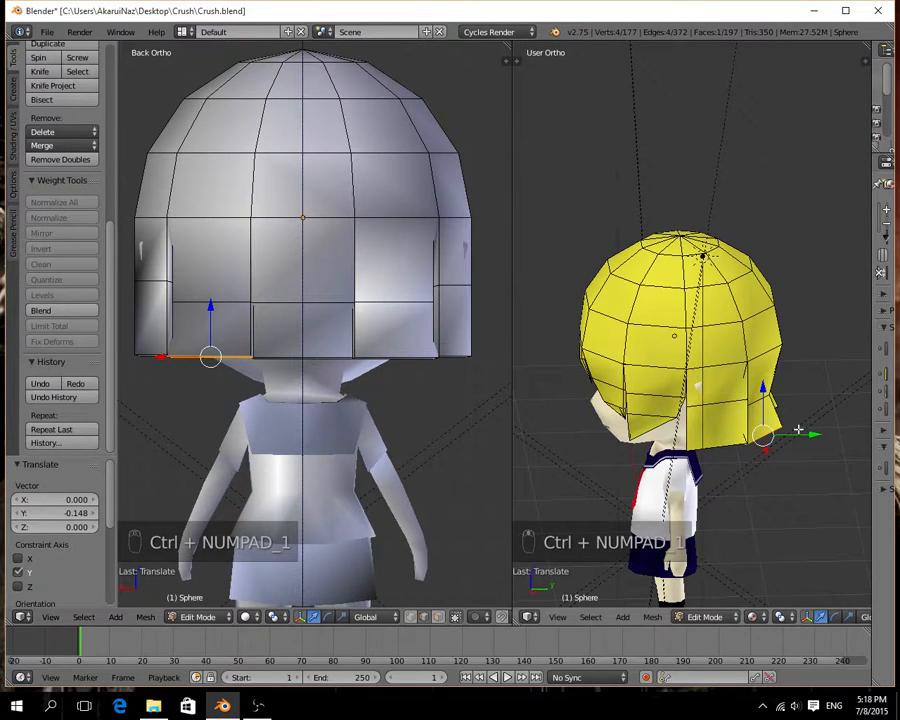
{"action": "left_click_drag", "start_coordinate": [798, 430], "coordinate": [763, 436]}
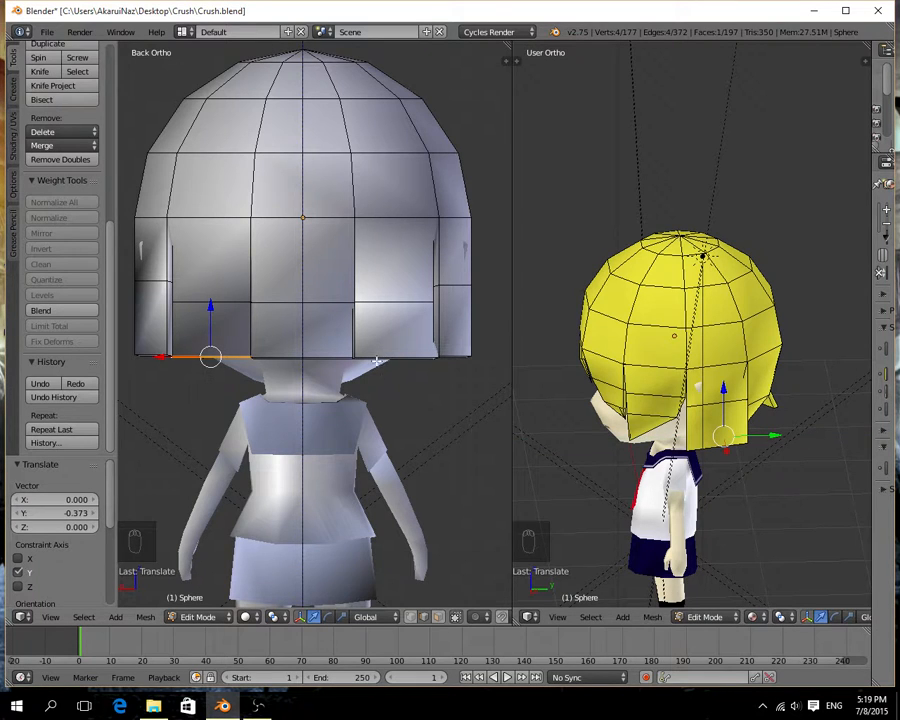
Select the bottom edges of the strip right of the middle and move them -0.374 along Y toward the neck.
{"action": "left_click", "coordinate": [443, 617]}
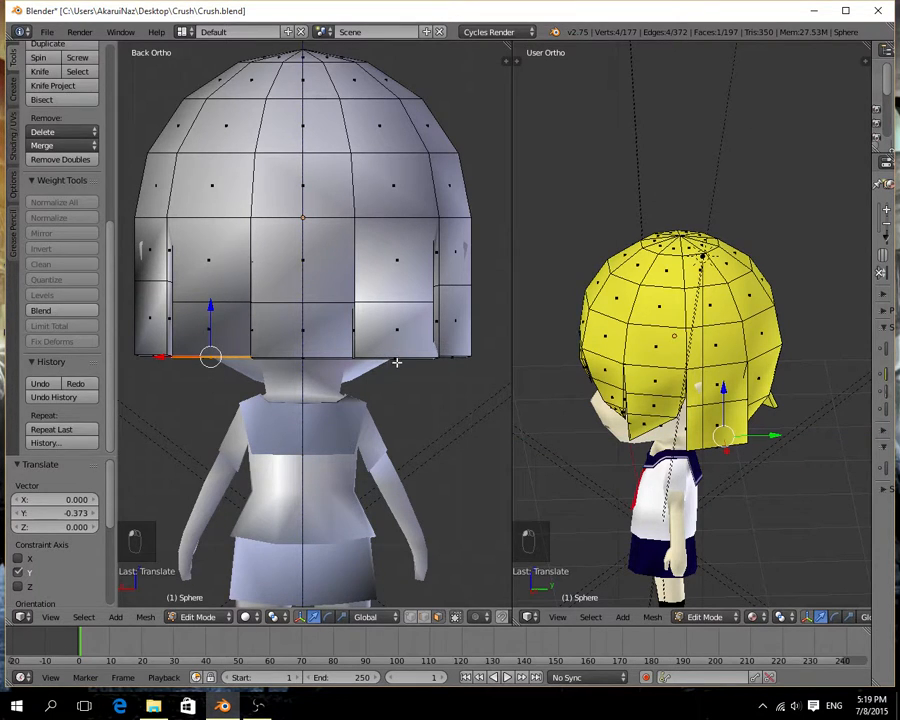
{"action": "right_click", "coordinate": [397, 358]}
{"action": "right_click", "coordinate": [396, 358]}
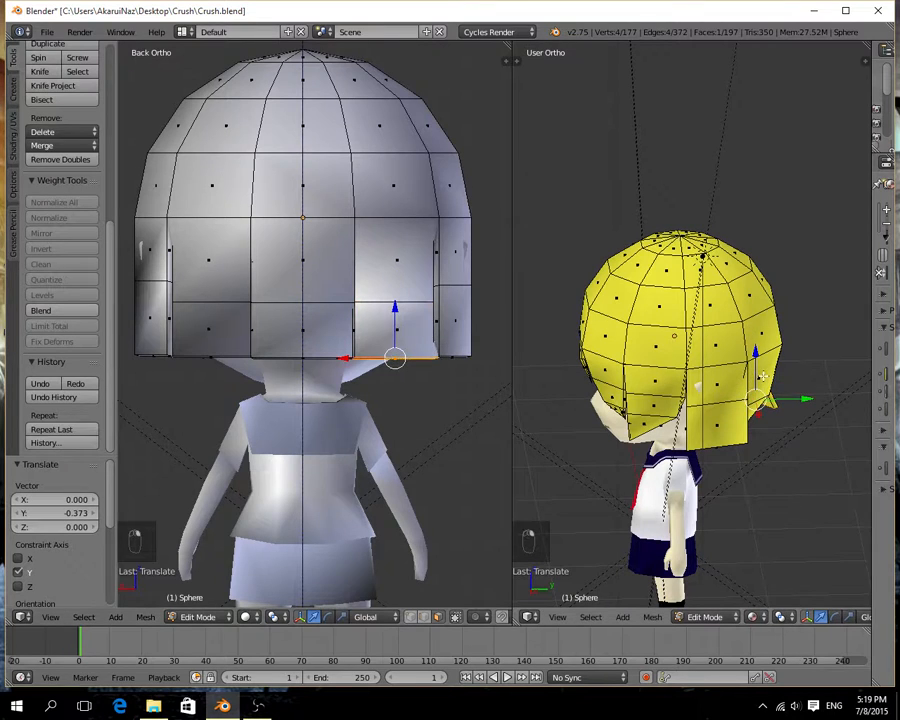
{"action": "left_click_drag", "start_coordinate": [793, 400], "coordinate": [752, 400]}
{"action": "middle_click_drag", "start_coordinate": [388, 400], "coordinate": [327, 305]}
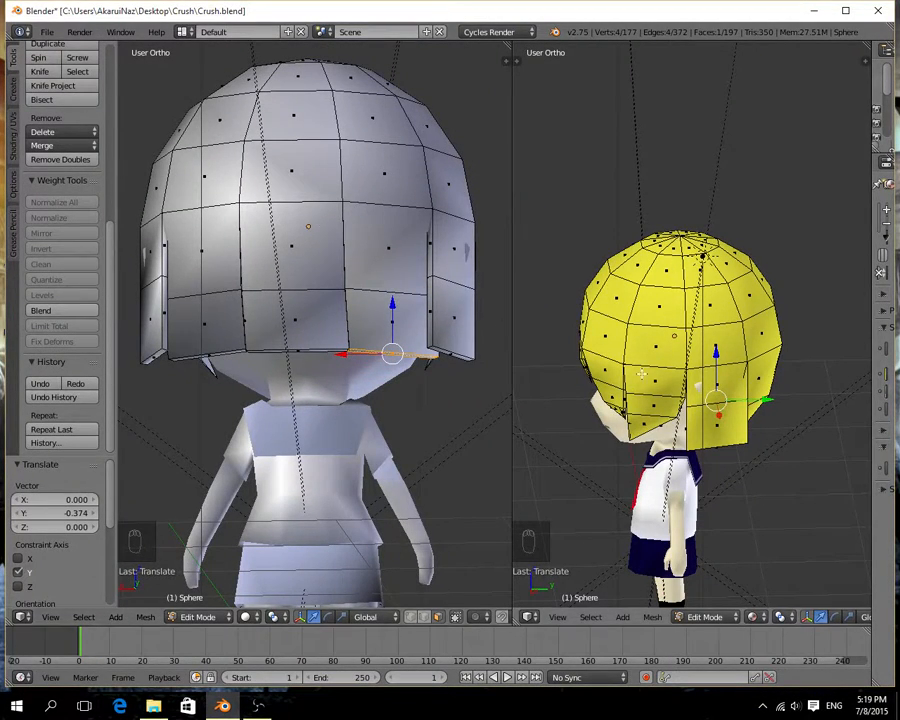
{"action": "key", "text": "Tab"}
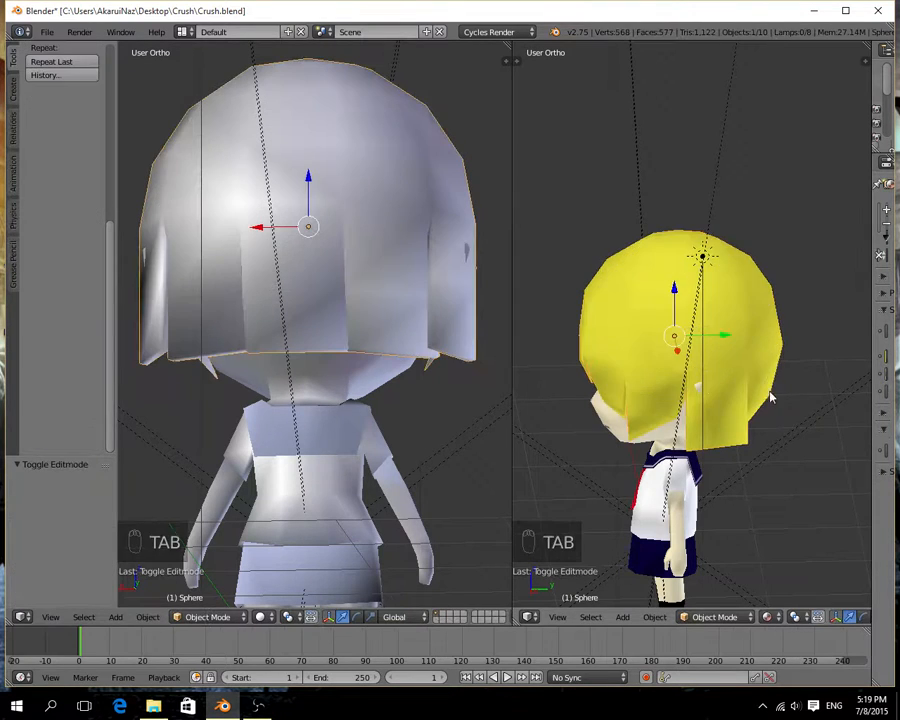
{"action": "middle_click_drag", "start_coordinate": [766, 394], "coordinate": [635, 342]}
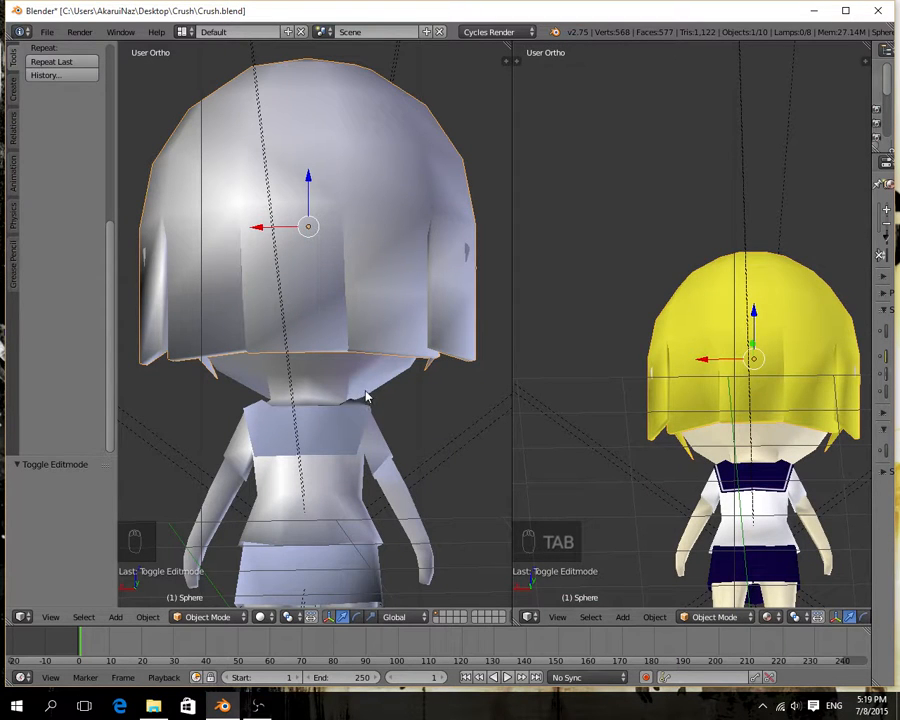
Try to move the edge-loop vertex between the middle strip and its left neighbour -0.008 along X, and undo it.
{"action": "scroll", "coordinate": [190, 372], "scroll_direction": "up", "scroll_amount": 5}
{"action": "middle_click_drag", "start_coordinate": [229, 368], "coordinate": [355, 254]}
{"action": "key", "text": "Tab"}
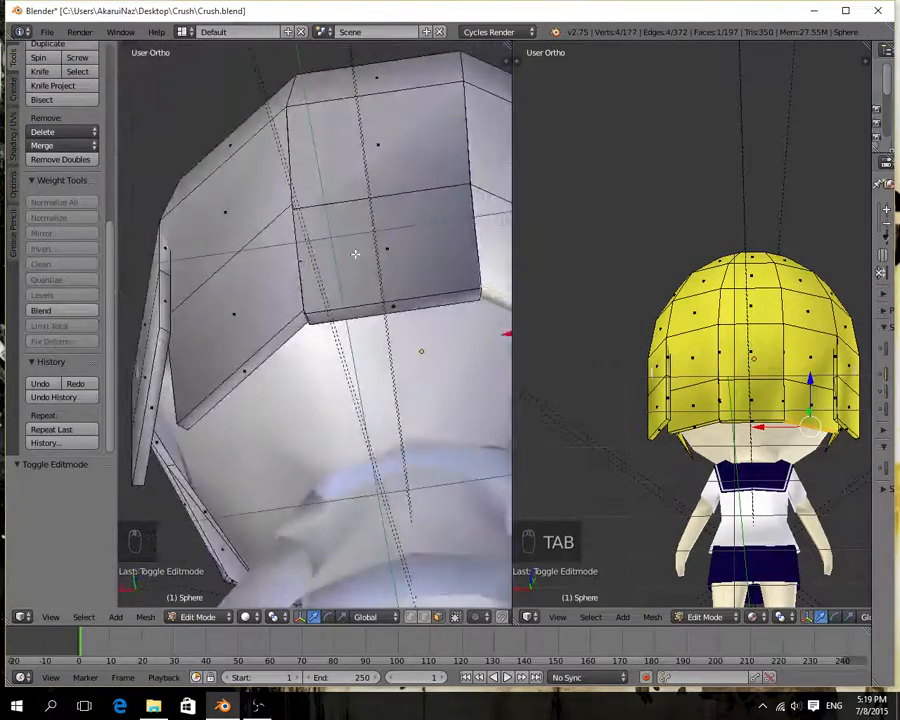
{"action": "middle_click_drag", "start_coordinate": [395, 380], "coordinate": [317, 355]}
{"action": "right_click", "coordinate": [273, 303]}
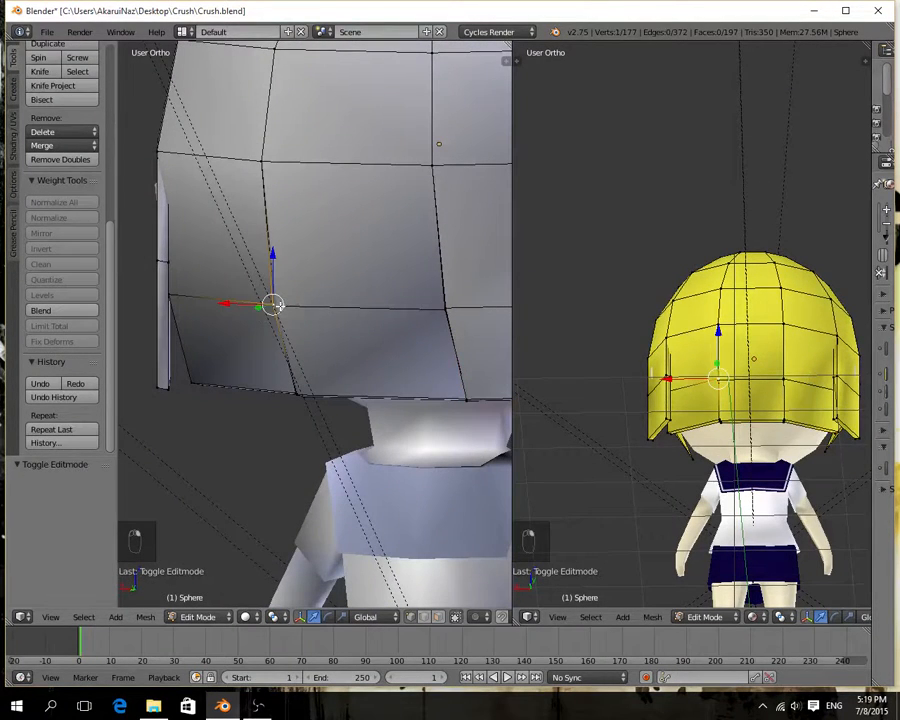
{"action": "key", "text": "g"}
{"action": "key", "text": "x"}
{"action": "left_click", "coordinate": [253, 305]}
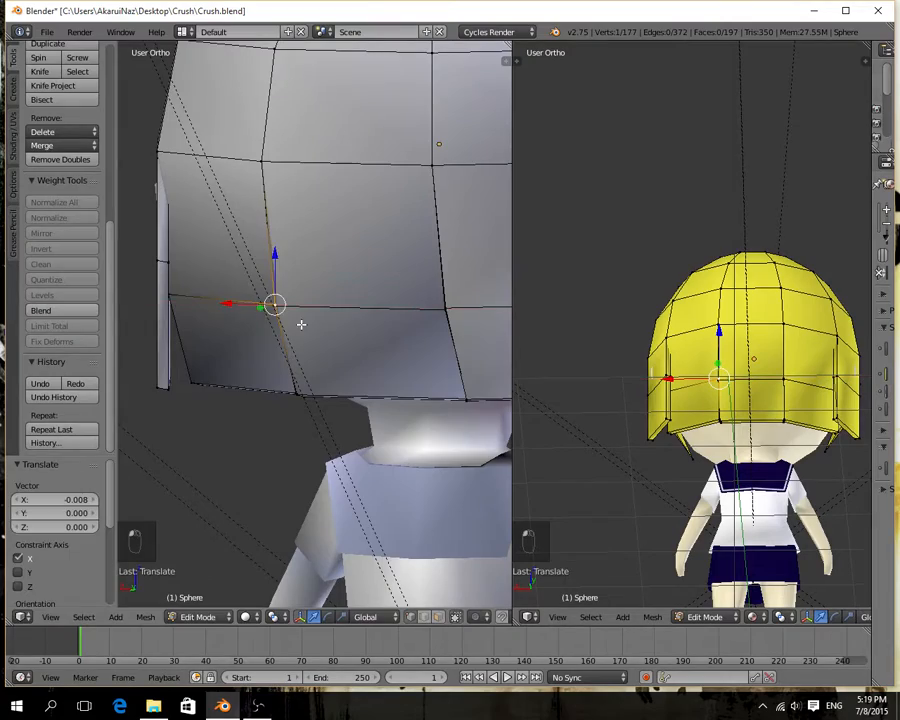
{"action": "middle_click_drag", "start_coordinate": [299, 323], "coordinate": [275, 360]}
{"action": "key", "text": "ctrl+z"}
Move the loop vertex at the middle strip's left side -0.013 along Y and the one at its right side -0.005.
{"action": "left_click_drag", "start_coordinate": [227, 363], "coordinate": [211, 361]}
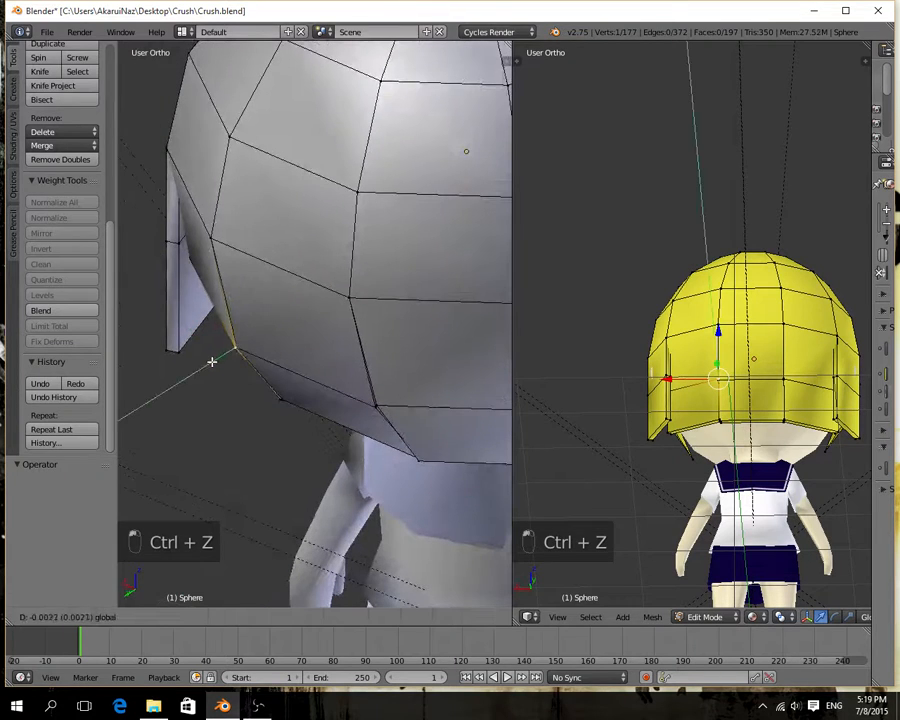
{"action": "left_click", "coordinate": [212, 361]}
{"action": "right_click", "coordinate": [374, 405]}
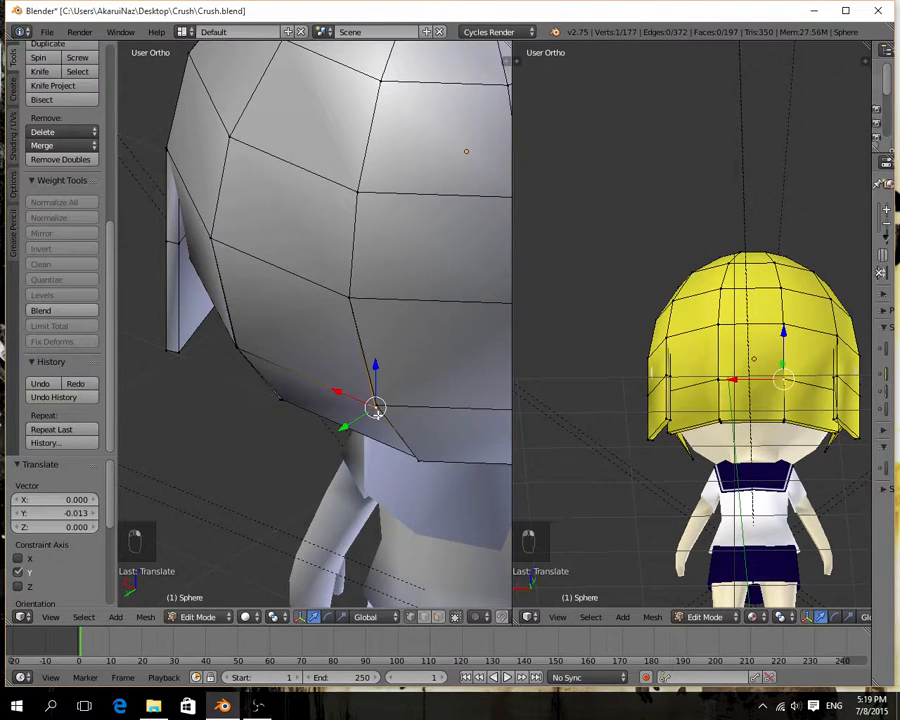
{"action": "left_click_drag", "start_coordinate": [352, 425], "coordinate": [352, 426]}
{"action": "middle_click_drag", "start_coordinate": [352, 426], "coordinate": [432, 169]}
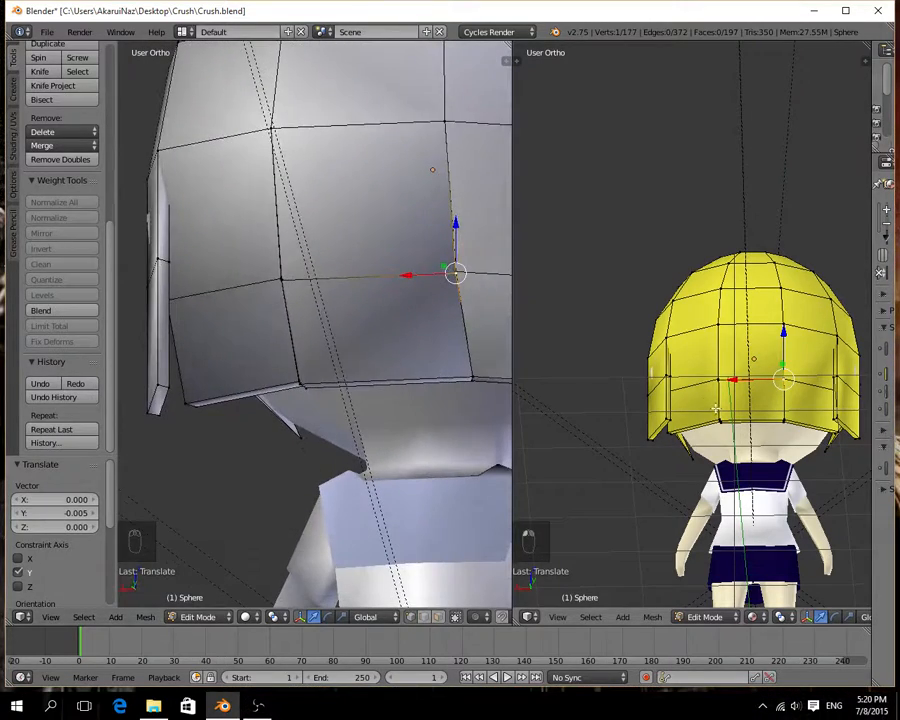
Examine the hair outside Edit Mode from above, and inspect the strips from the side and back.
{"action": "key", "text": "Tab"}
{"action": "middle_click_drag", "start_coordinate": [717, 416], "coordinate": [771, 489]}
{"action": "key", "text": "Tab"}
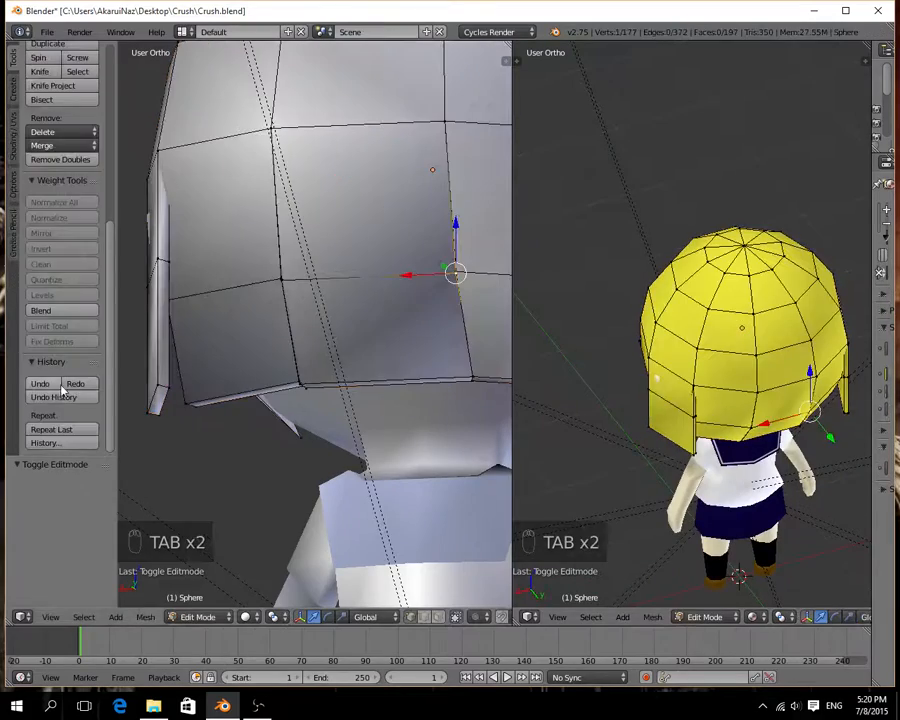
{"action": "middle_click_drag", "start_coordinate": [176, 393], "coordinate": [226, 333]}
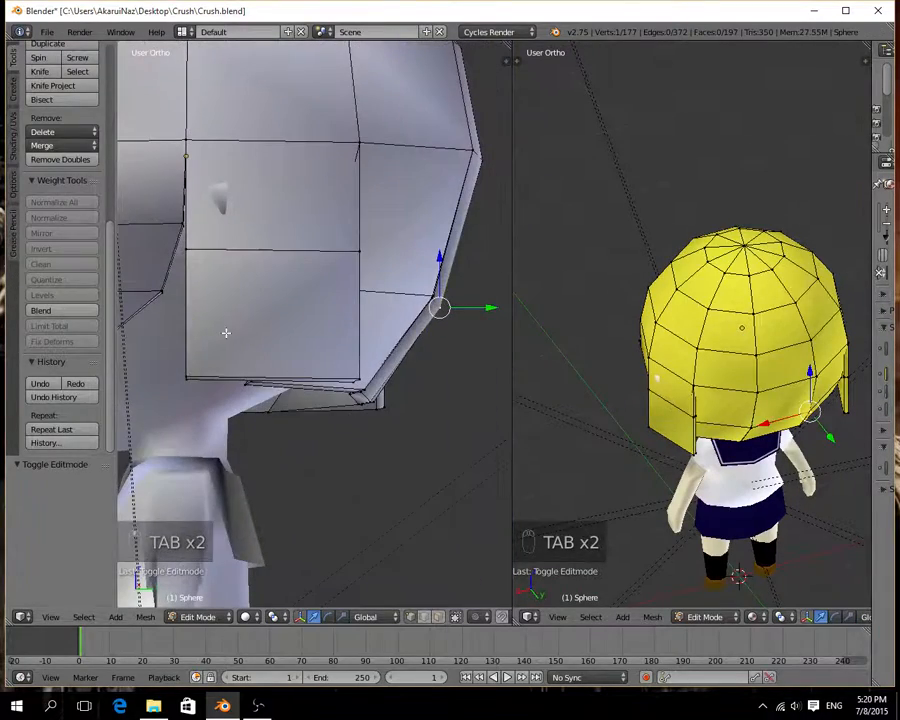
{"action": "left_click", "coordinate": [257, 706]}
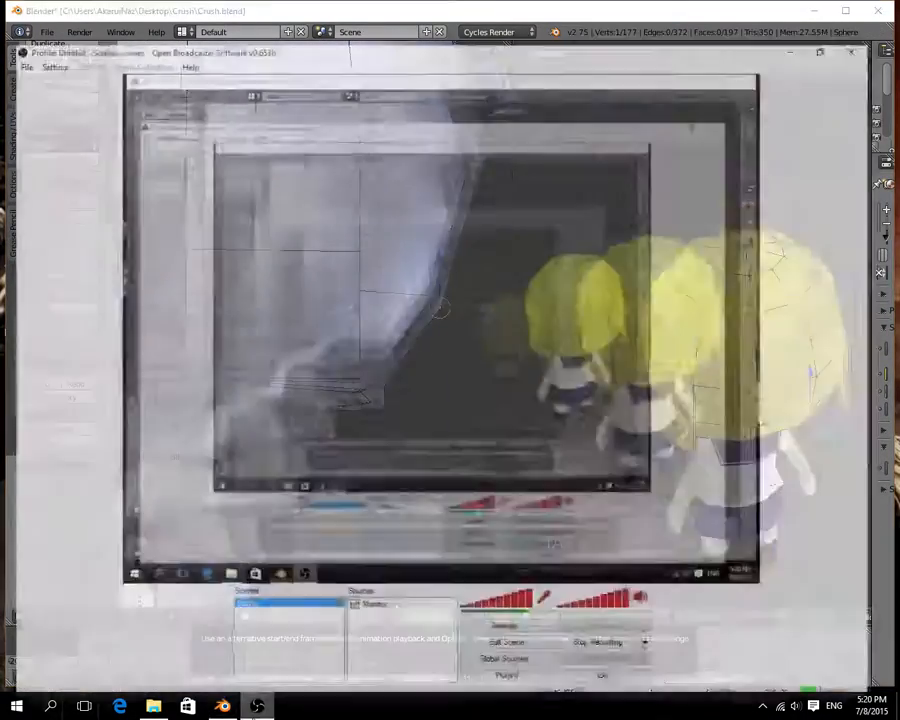
{"action": "left_click", "coordinate": [257, 706]}
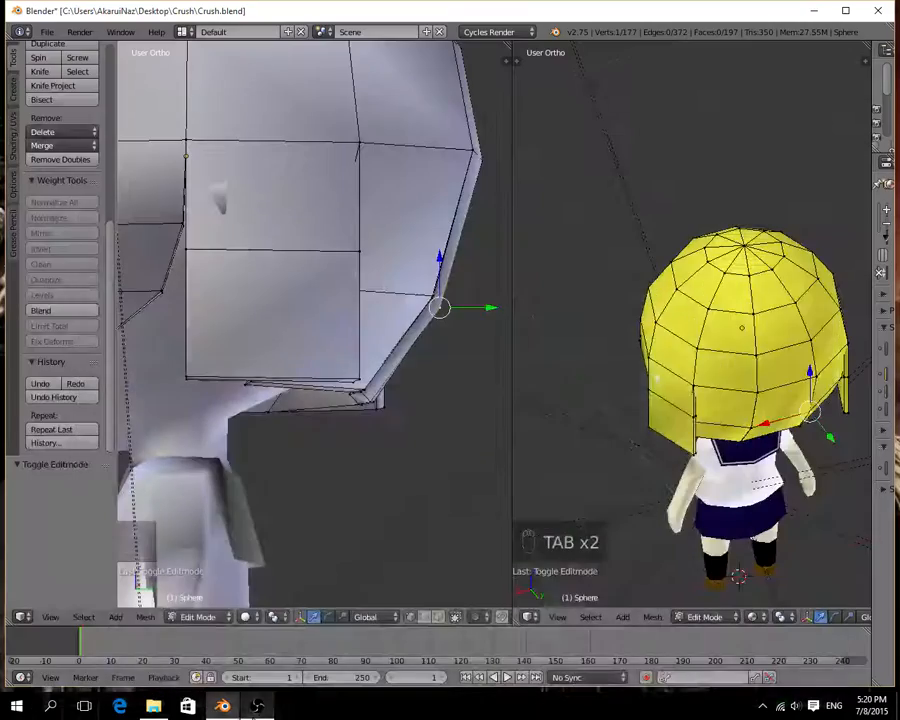
{"action": "middle_click_drag", "start_coordinate": [250, 447], "coordinate": [358, 374]}
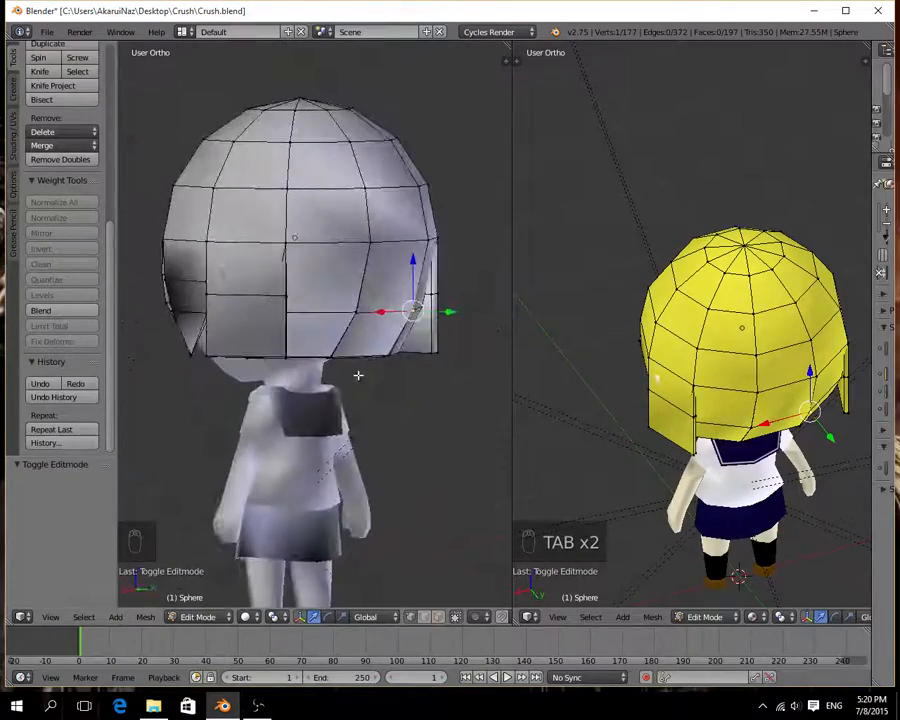
Select the dividing edge loop of the side strip beside the ear and move it -0.070 along X.
{"action": "scroll", "coordinate": [356, 360], "scroll_direction": "up", "scroll_amount": 4}
{"action": "middle_click_drag", "start_coordinate": [388, 316], "coordinate": [365, 466]}
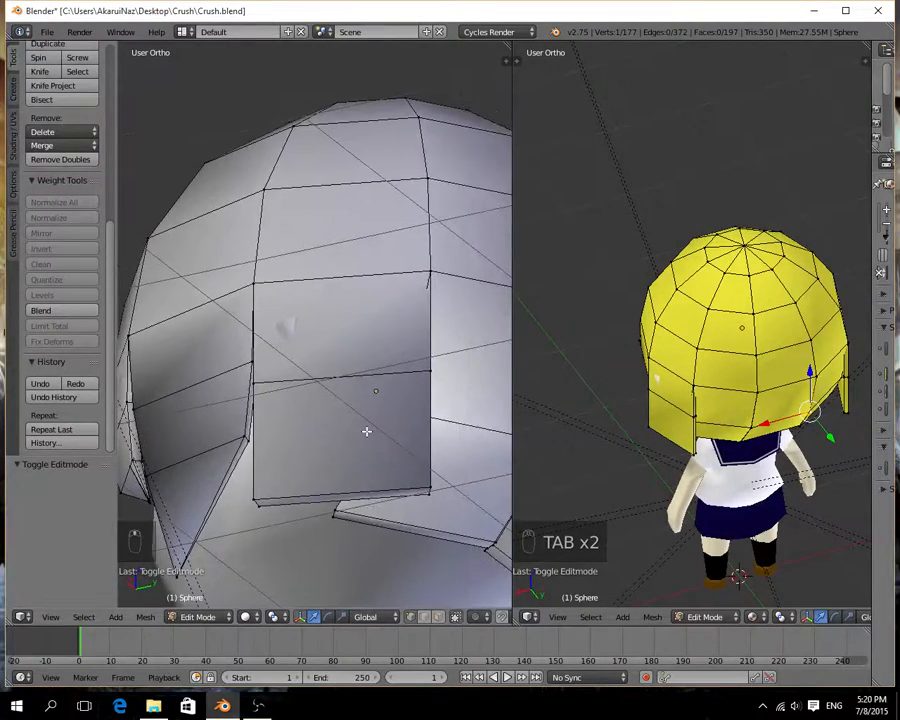
{"action": "right_click", "coordinate": [369, 379], "text": "alt"}
{"action": "middle_click_drag", "start_coordinate": [412, 410], "coordinate": [288, 397]}
{"action": "left_click_drag", "start_coordinate": [276, 380], "coordinate": [297, 382]}
{"action": "middle_click_drag", "start_coordinate": [358, 414], "coordinate": [497, 482]}
{"action": "scroll", "coordinate": [496, 481], "scroll_direction": "down", "scroll_amount": 2}
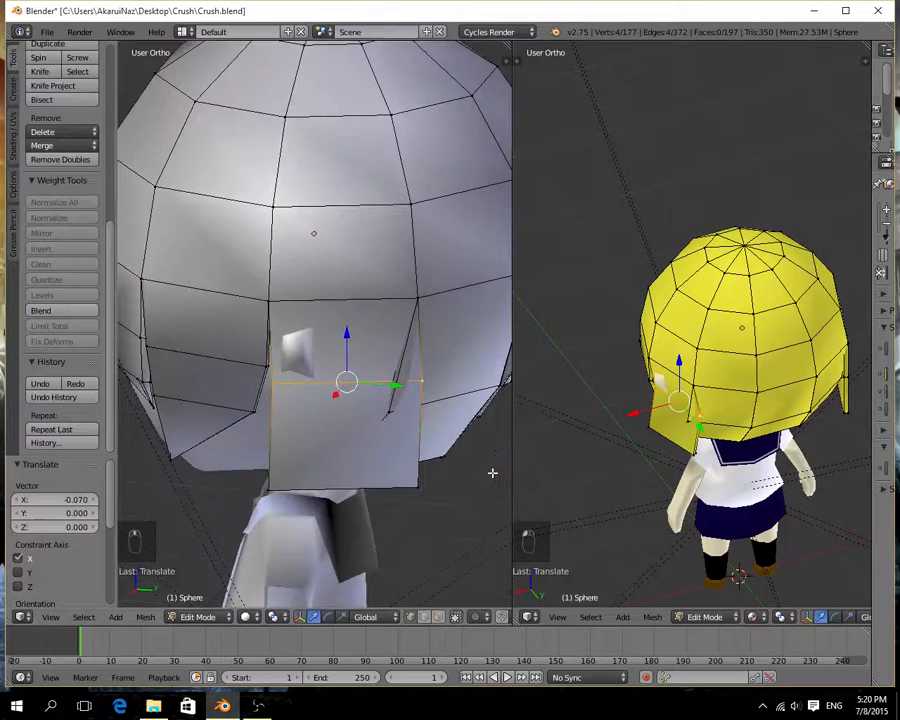
Scale the side strip's dividing edge loop to 0.504 and return the 3D cursor to the center.
{"action": "key", "text": "s"}
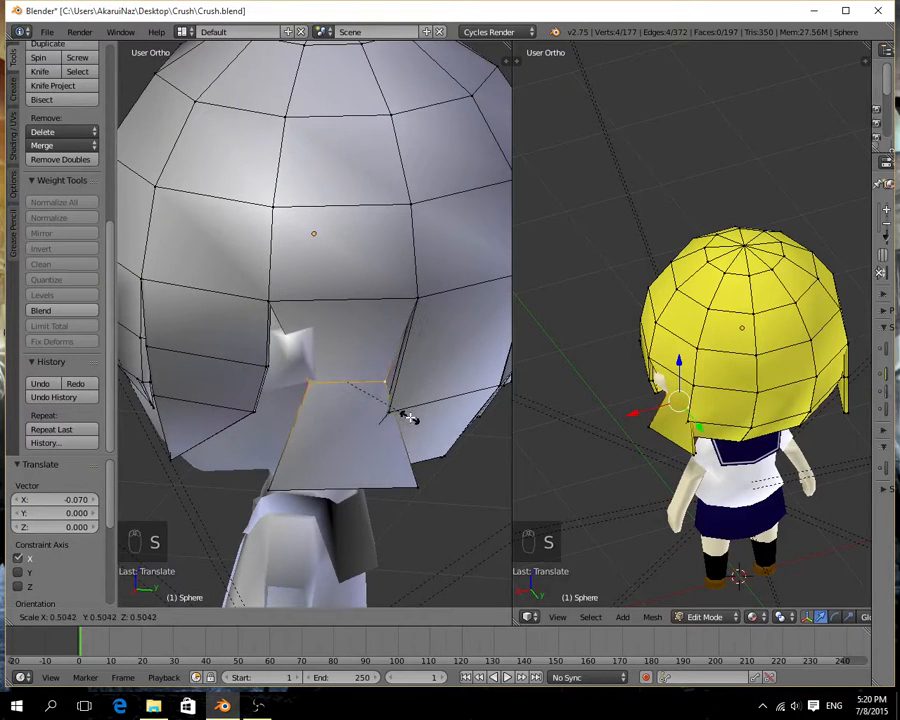
{"action": "left_click", "coordinate": [411, 414]}
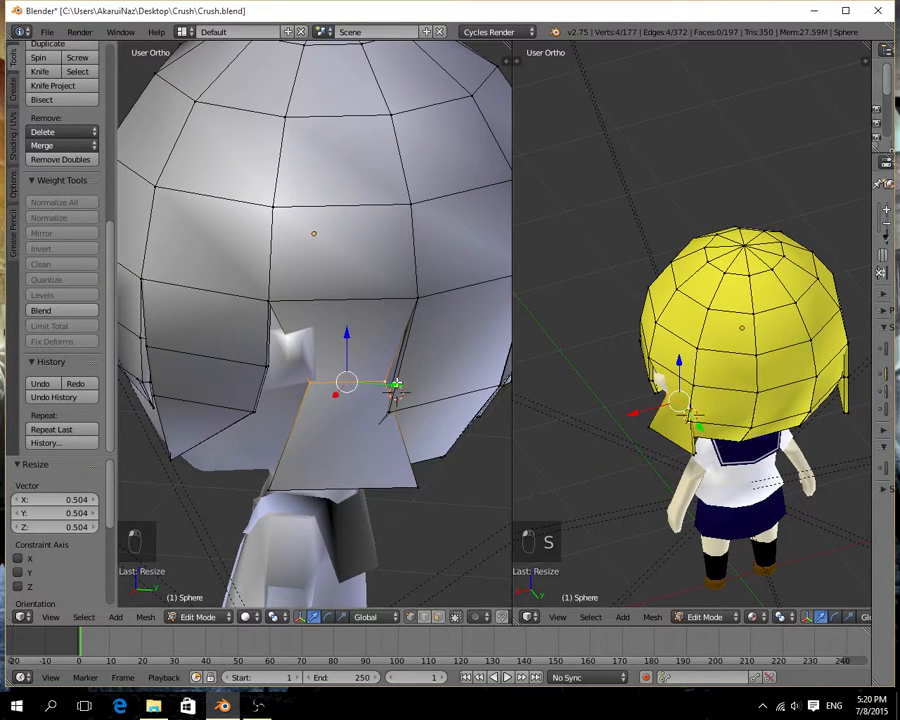
{"action": "key", "text": "shift+s"}
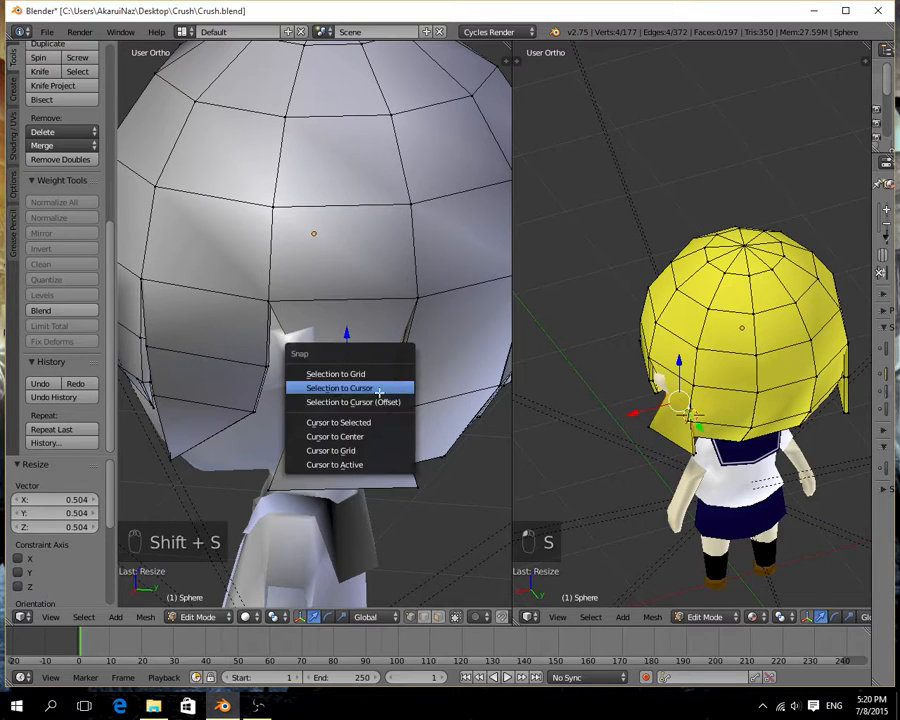
{"action": "left_click", "coordinate": [362, 430]}
Raise the narrowed edge loop along Z, shifting it 0.039 and 0.057 along Y and -0.006 along X.
{"action": "left_click_drag", "start_coordinate": [393, 385], "coordinate": [406, 388]}
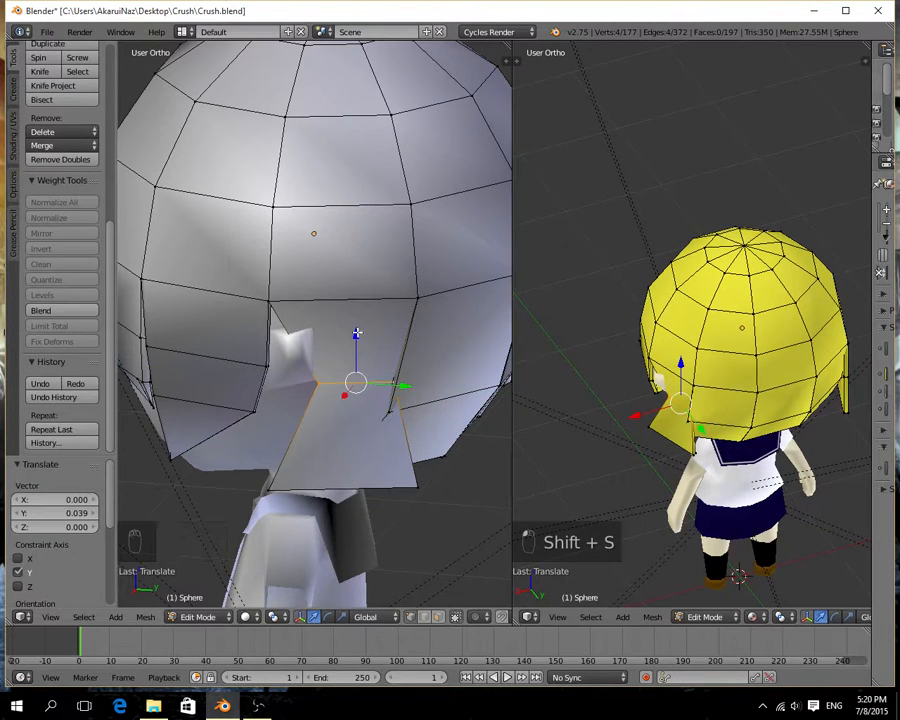
{"action": "left_click_drag", "start_coordinate": [356, 333], "coordinate": [371, 271]}
{"action": "left_click_drag", "start_coordinate": [404, 322], "coordinate": [419, 329]}
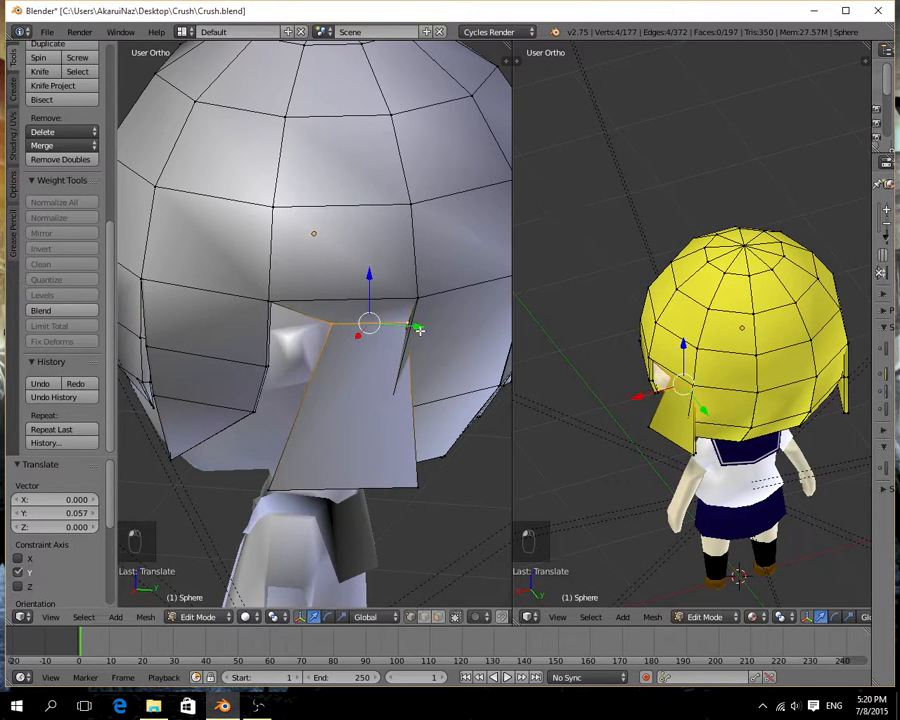
{"action": "left_click_drag", "start_coordinate": [358, 336], "coordinate": [412, 331]}
{"action": "middle_click_drag", "start_coordinate": [368, 326], "coordinate": [311, 388]}
{"action": "left_click_drag", "start_coordinate": [304, 380], "coordinate": [306, 380]}
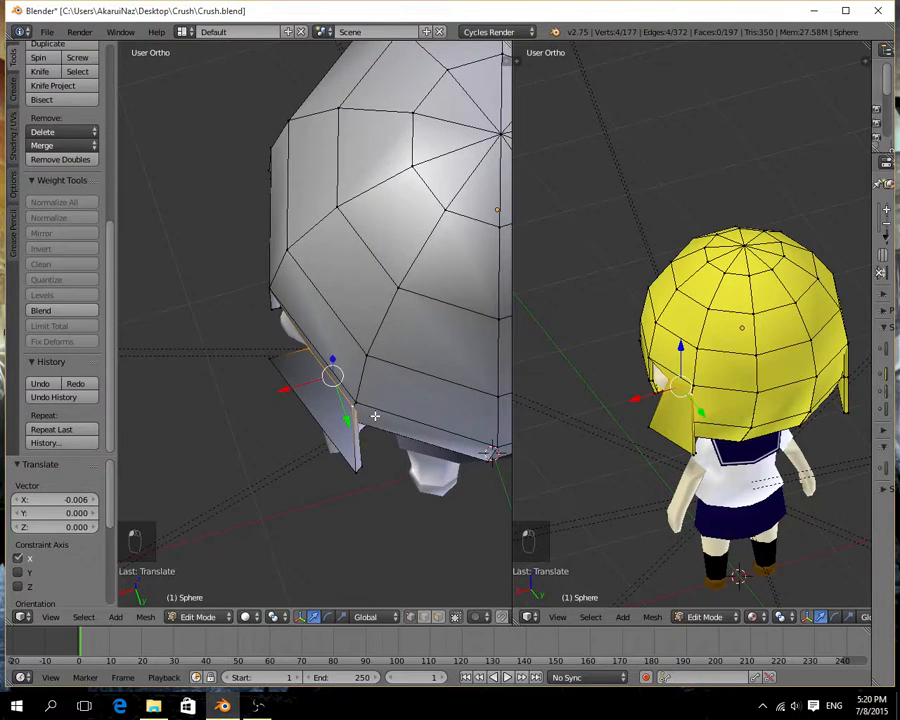
Move the side strip's raised edge loop -0.029 along Y and scale it by 1.142.
{"action": "middle_click_drag", "start_coordinate": [376, 416], "coordinate": [482, 366]}
{"action": "left_click_drag", "start_coordinate": [418, 341], "coordinate": [411, 341]}
{"action": "key", "text": "s"}
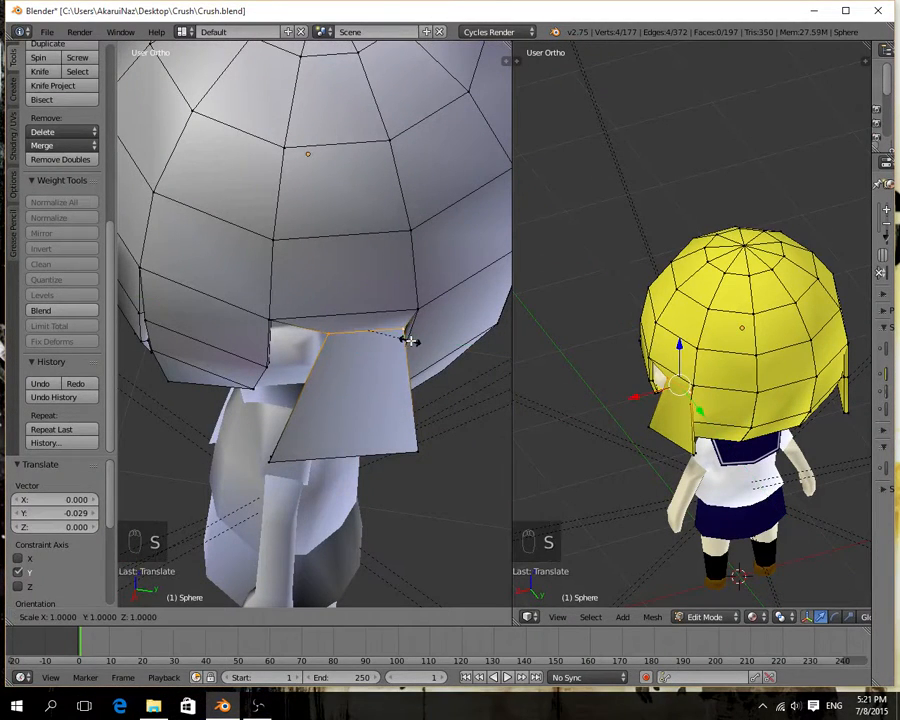
{"action": "left_click", "coordinate": [416, 342]}
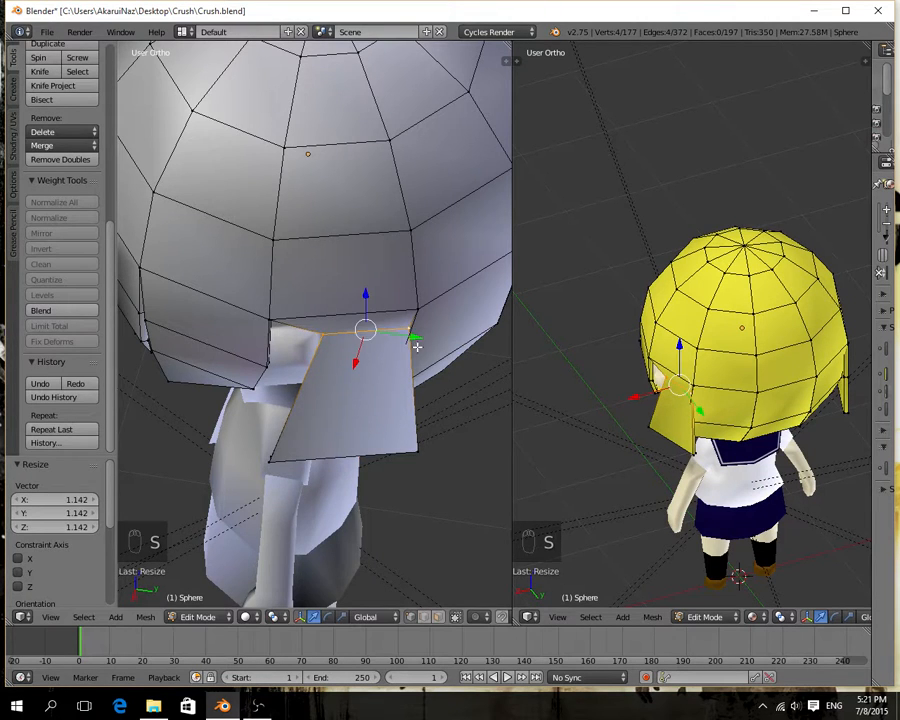
Move the side strip's enlarged edge loop -0.011 along X toward the head.
{"action": "middle_click_drag", "start_coordinate": [412, 340], "coordinate": [313, 346]}
{"action": "left_click_drag", "start_coordinate": [313, 346], "coordinate": [310, 346]}
{"action": "middle_click_drag", "start_coordinate": [310, 346], "coordinate": [376, 394]}
{"action": "left_click_drag", "start_coordinate": [376, 394], "coordinate": [320, 391]}
{"action": "middle_click_drag", "start_coordinate": [320, 391], "coordinate": [338, 376]}
Select the short edge at the front end of the side strip's loop and move it -0.046 along Y and 0.031 along X.
{"action": "right_click", "coordinate": [330, 322]}
{"action": "right_click", "coordinate": [336, 319], "text": "shift"}
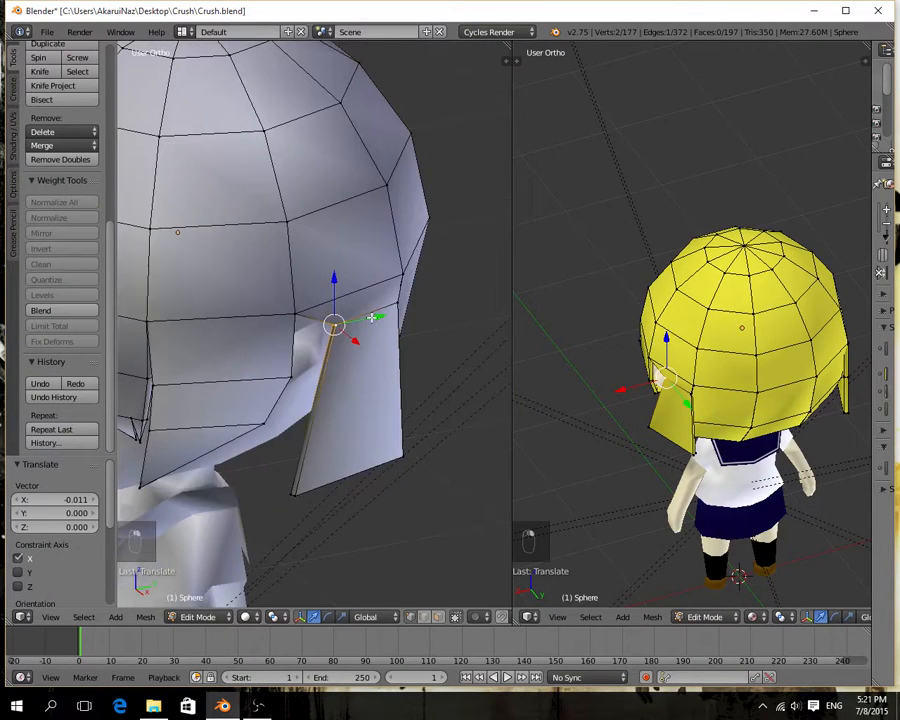
{"action": "left_click_drag", "start_coordinate": [372, 318], "coordinate": [362, 323]}
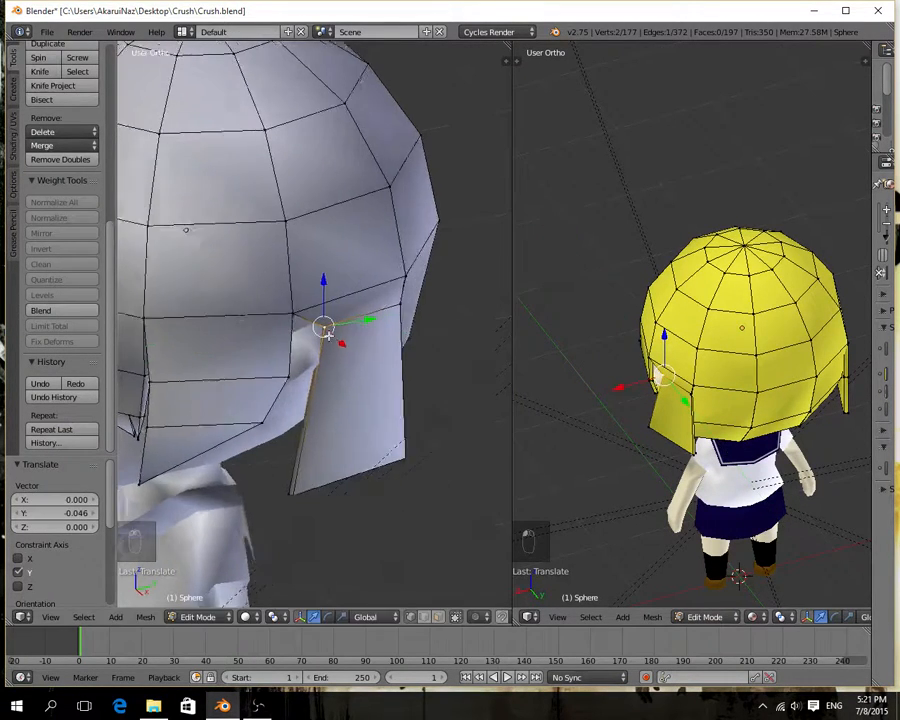
{"action": "middle_click_drag", "start_coordinate": [362, 323], "coordinate": [261, 353]}
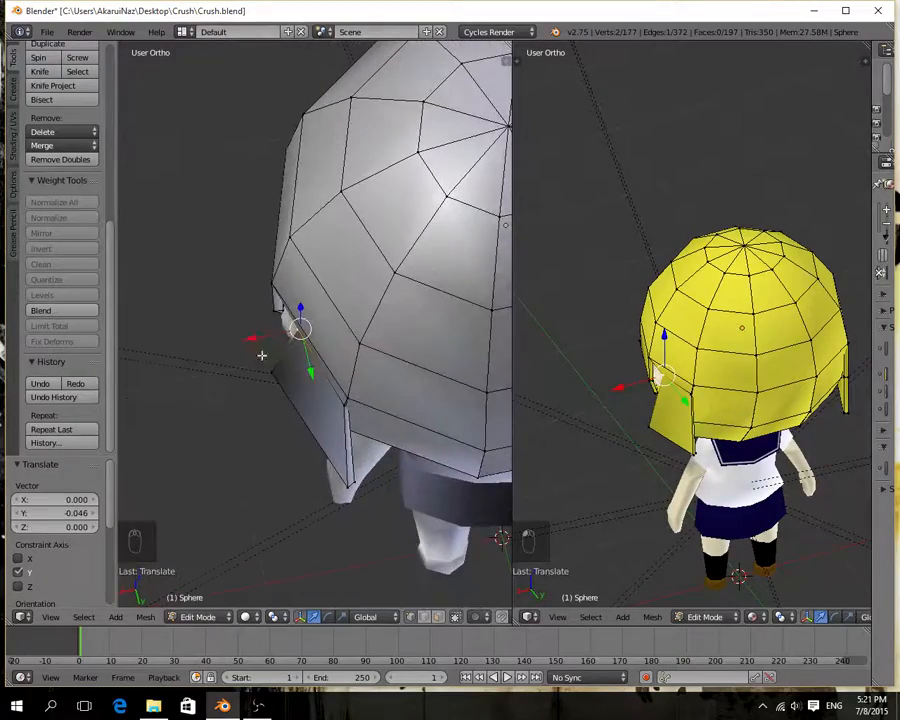
{"action": "left_click_drag", "start_coordinate": [261, 353], "coordinate": [265, 339]}
{"action": "middle_click_drag", "start_coordinate": [265, 339], "coordinate": [411, 178]}
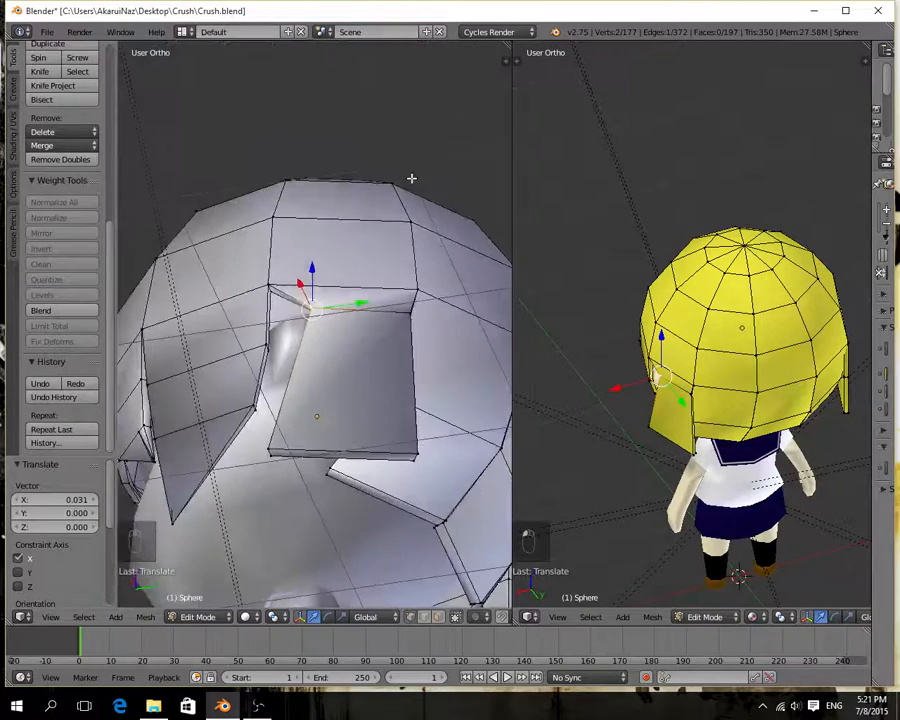
{"action": "right_click", "coordinate": [309, 451]}
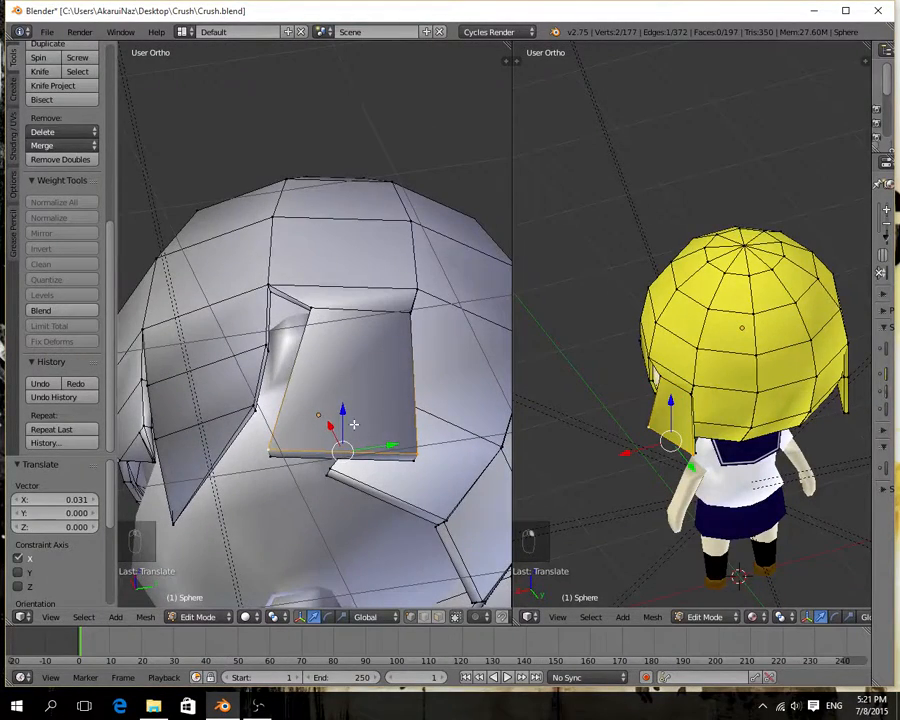
{"action": "key", "text": "ctrl+r"}
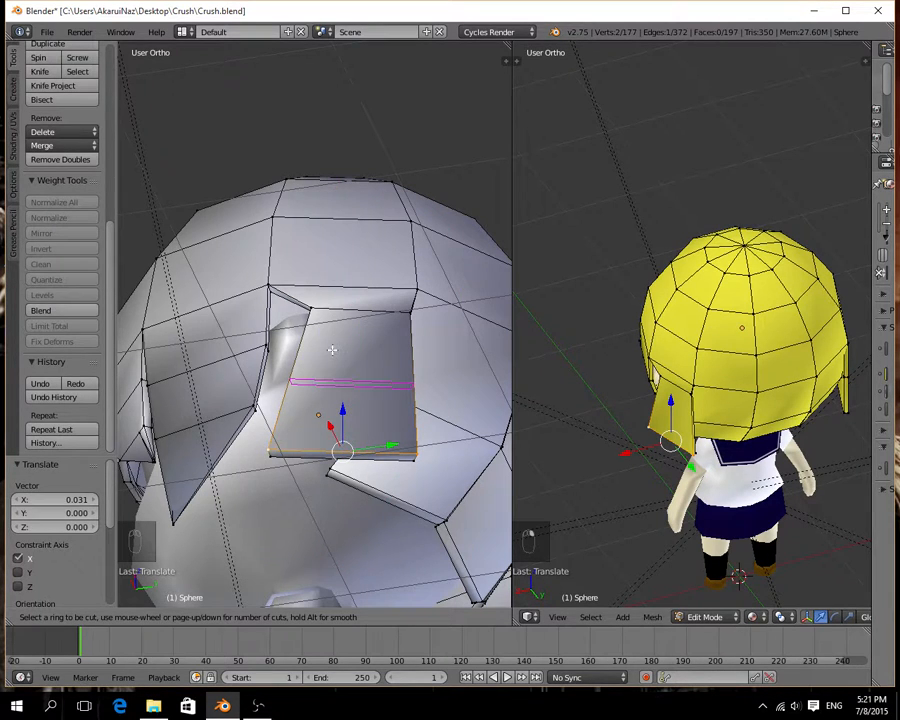
{"action": "key", "text": "Escape"}
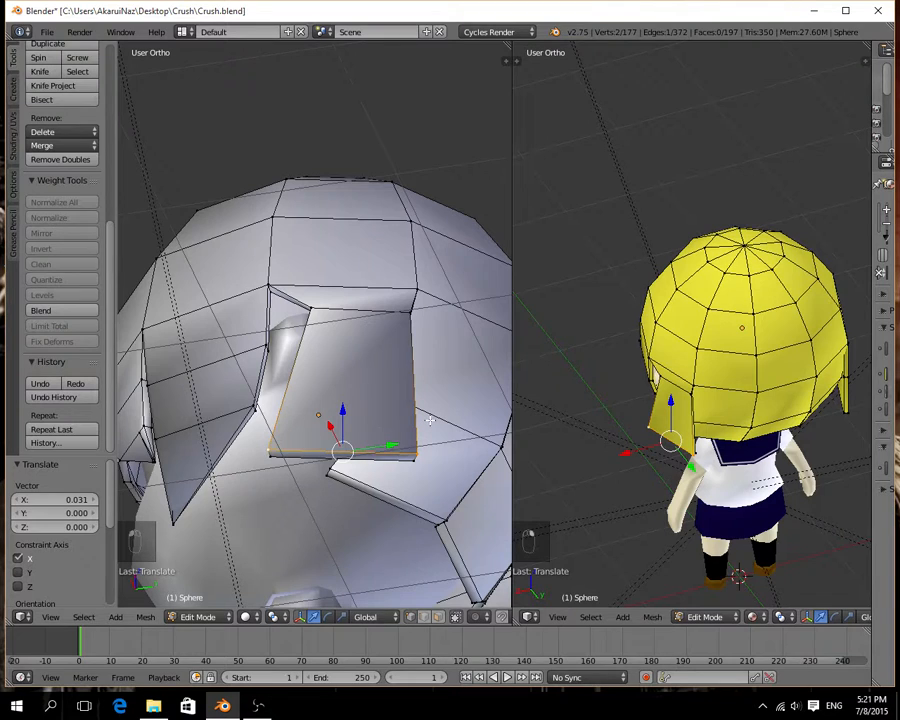
{"action": "key", "text": "ctrl+z"}
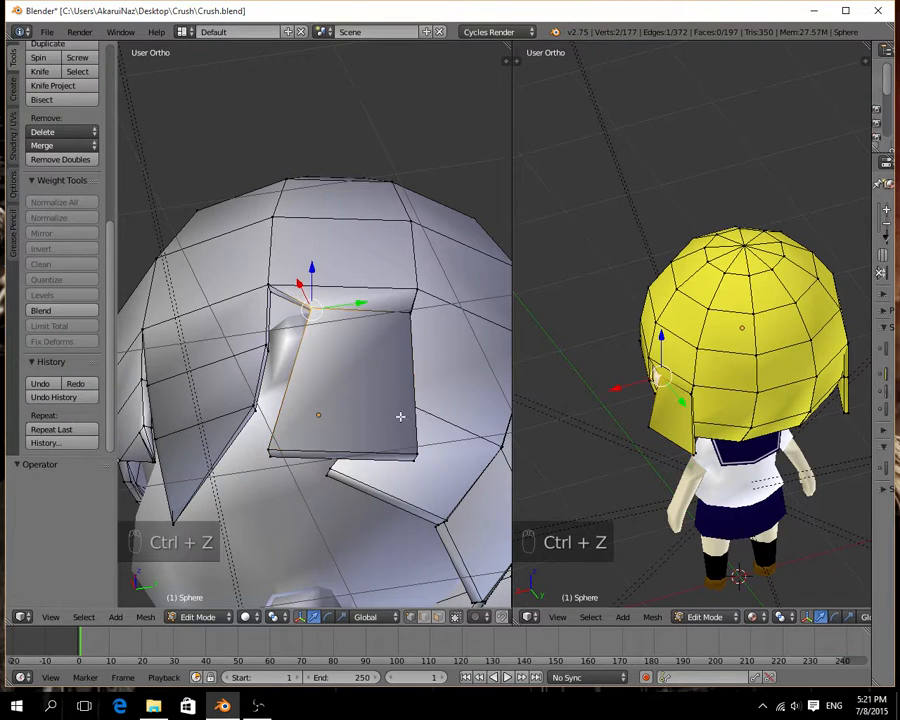
Add one edge loop across the middle of the side strip and narrow it twice, the second time by a factor of 0.851.
{"action": "key", "text": "ctrl+r"}
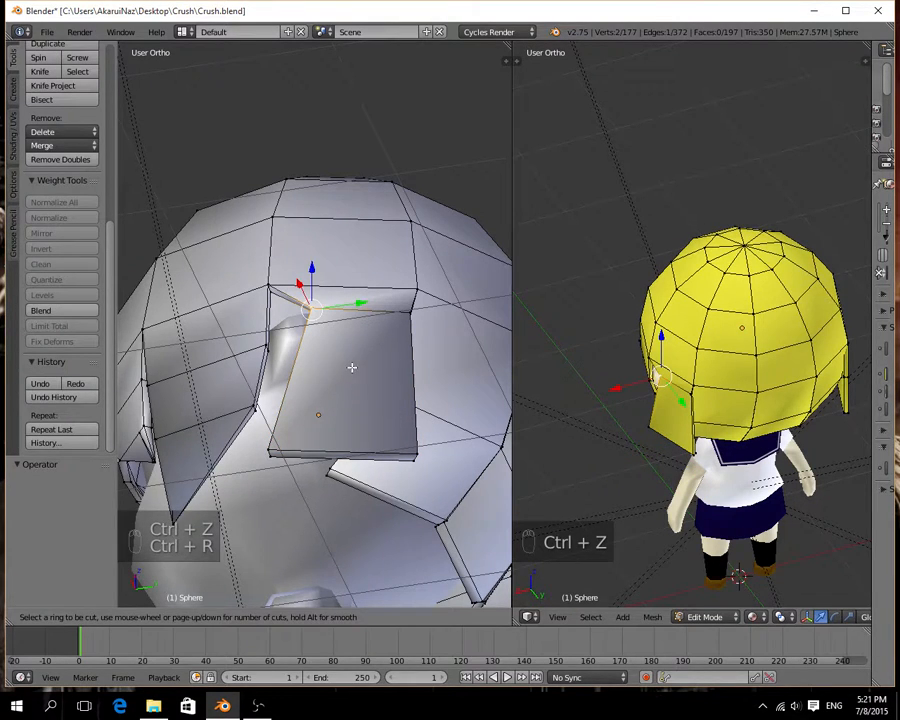
{"action": "left_click", "coordinate": [302, 379]}
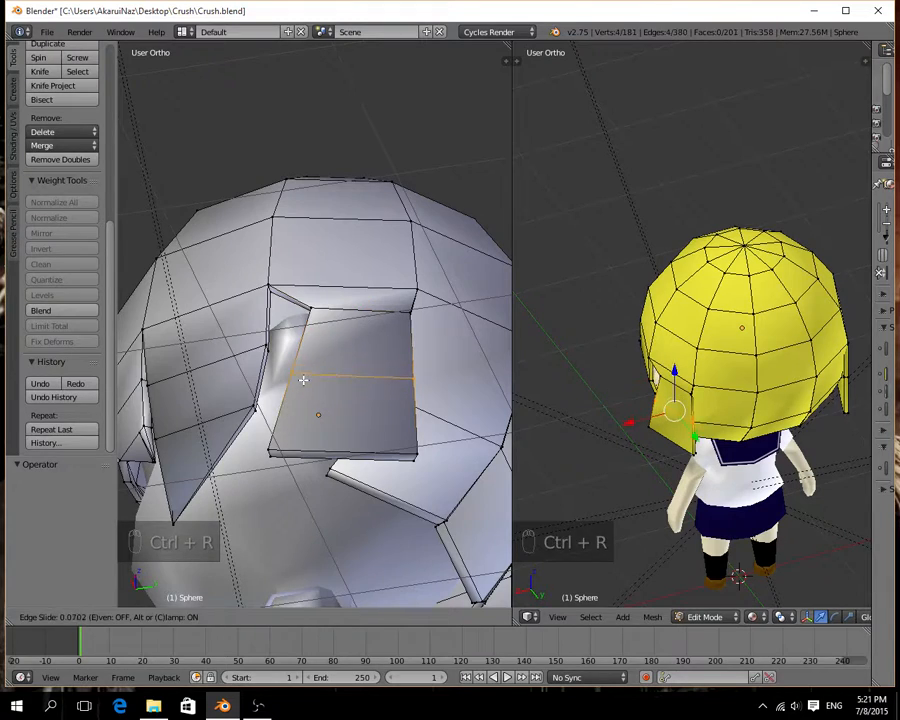
{"action": "left_click", "coordinate": [302, 379]}
{"action": "middle_click_drag", "start_coordinate": [302, 377], "coordinate": [383, 475]}
{"action": "key", "text": "s"}
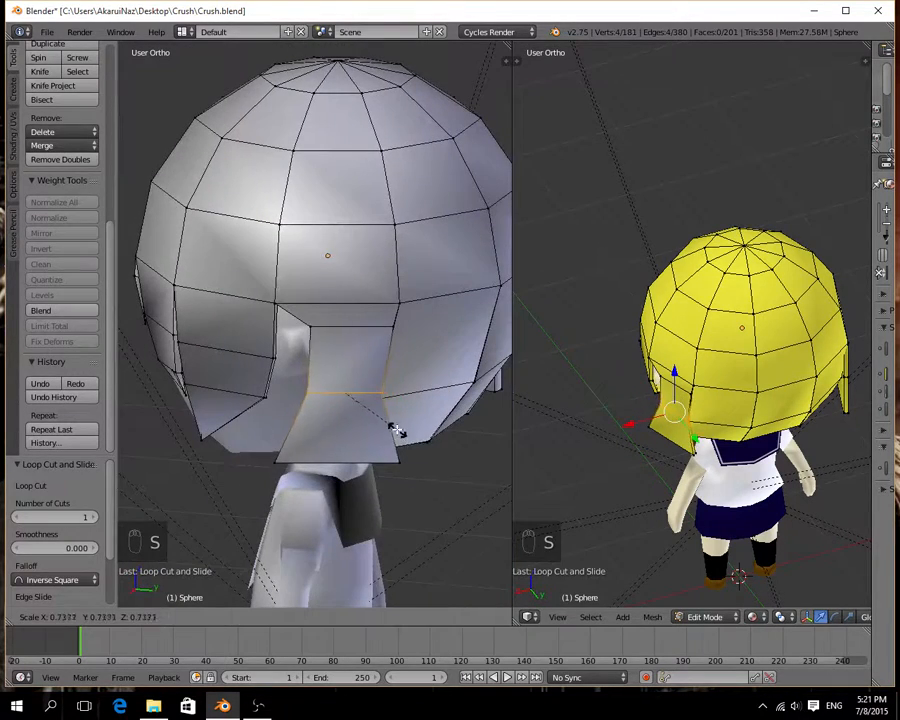
{"action": "left_click", "coordinate": [395, 427]}
{"action": "middle_click_drag", "start_coordinate": [395, 427], "coordinate": [269, 393]}
{"action": "key", "text": "s"}
{"action": "left_click", "coordinate": [398, 427]}
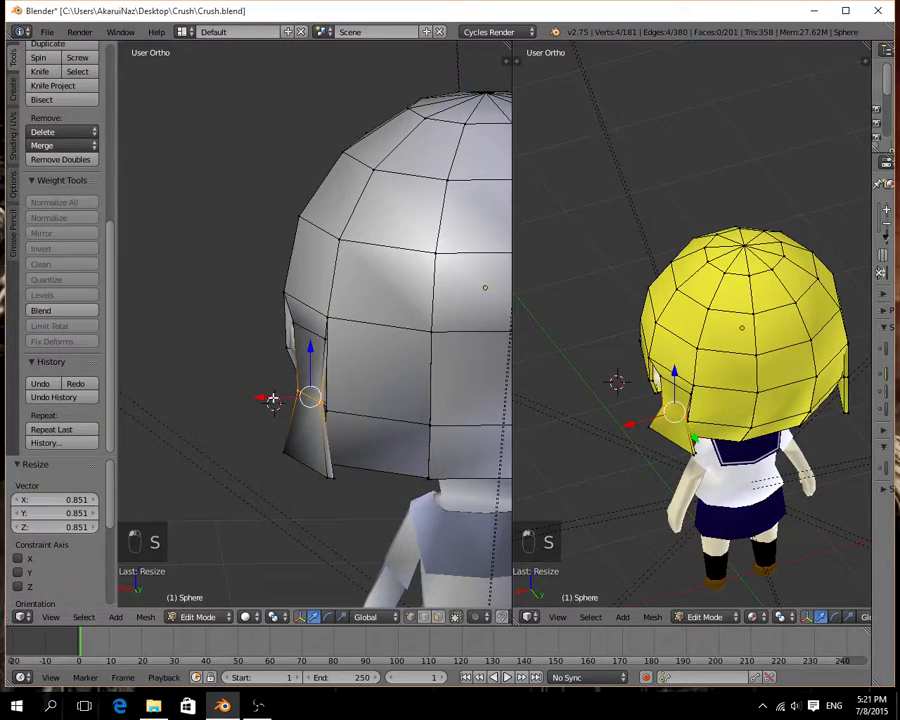
Move the side strip's narrowed middle edge loop -0.024 along X.
{"action": "key", "text": "g"}
{"action": "key", "text": "x"}
{"action": "left_click", "coordinate": [266, 397]}
{"action": "middle_click_drag", "start_coordinate": [266, 397], "coordinate": [329, 418]}
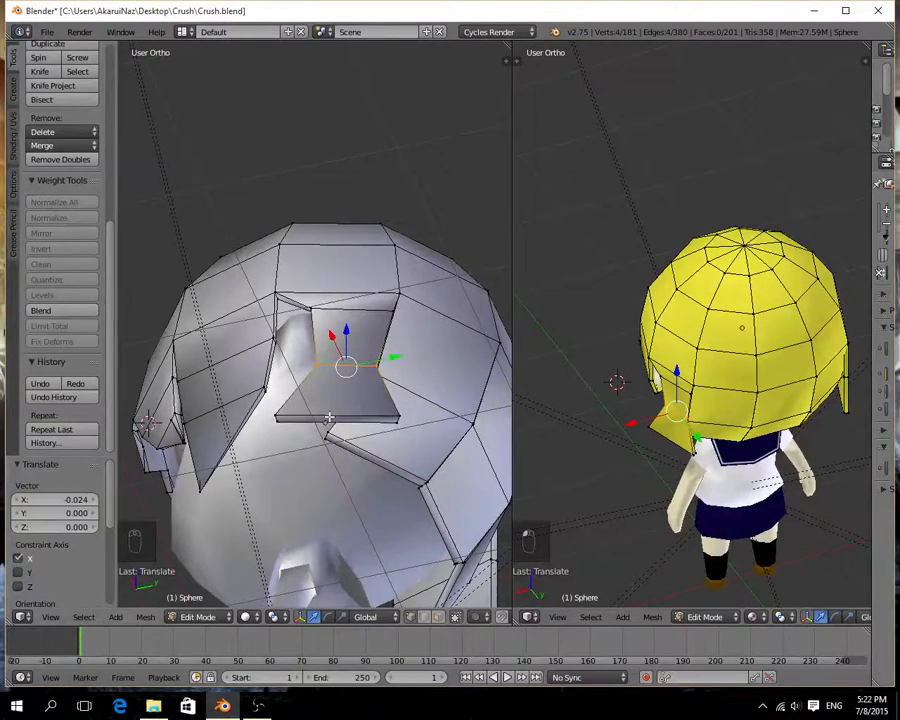
Select the thin end face at the side strip's lower tip, move it -0.134 along X and scale it to about 0.42.
{"action": "right_click", "coordinate": [330, 416]}
{"action": "right_click", "coordinate": [296, 414], "text": "shift"}
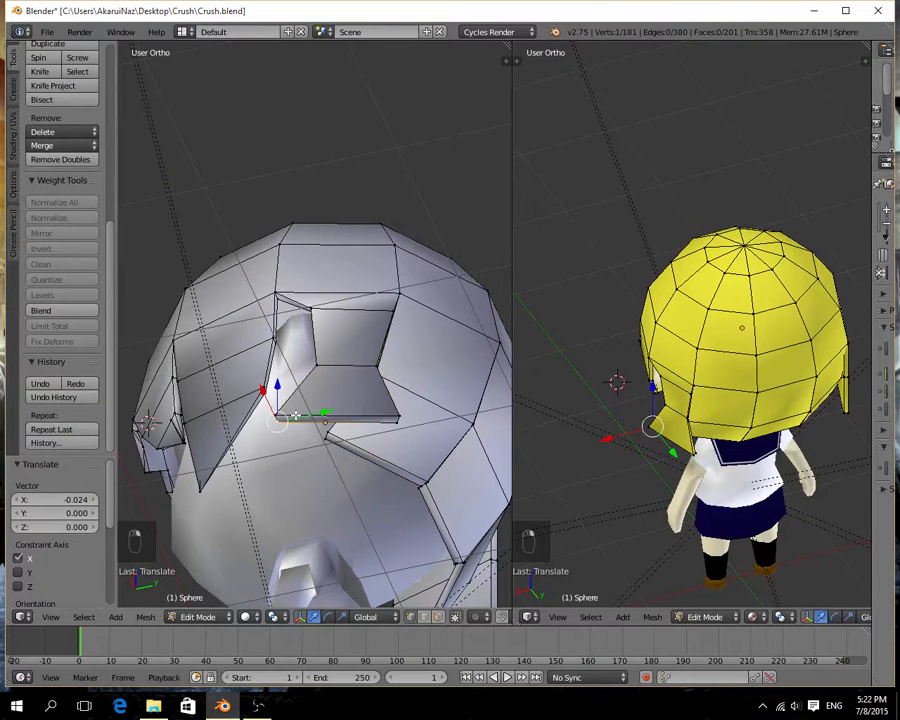
{"action": "right_click", "coordinate": [294, 423], "text": "shift"}
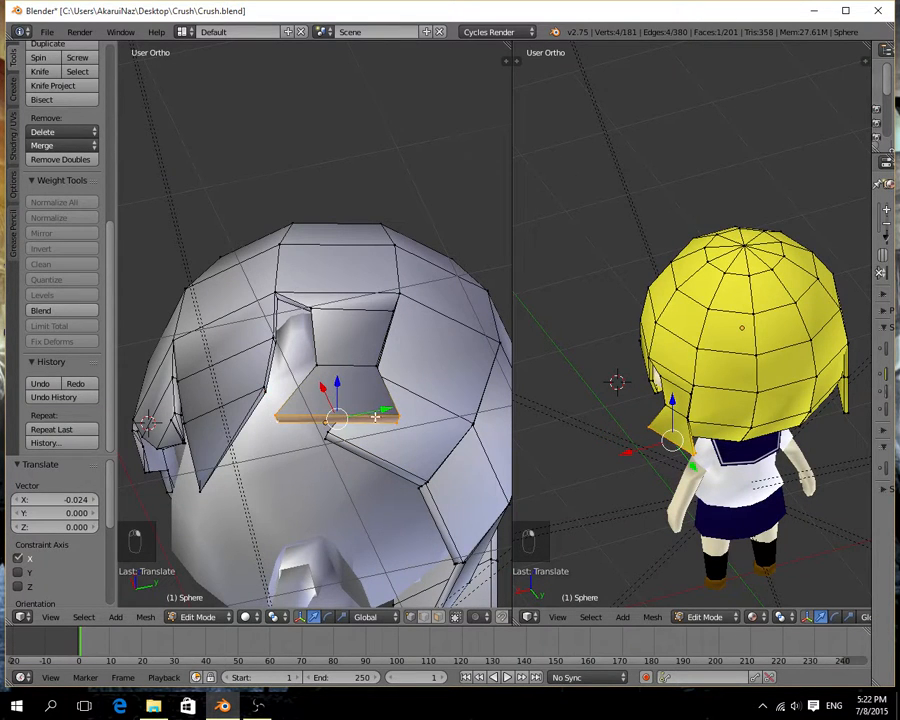
{"action": "middle_click_drag", "start_coordinate": [375, 416], "coordinate": [304, 474]}
{"action": "left_click_drag", "start_coordinate": [287, 468], "coordinate": [312, 466]}
{"action": "key", "text": "s"}
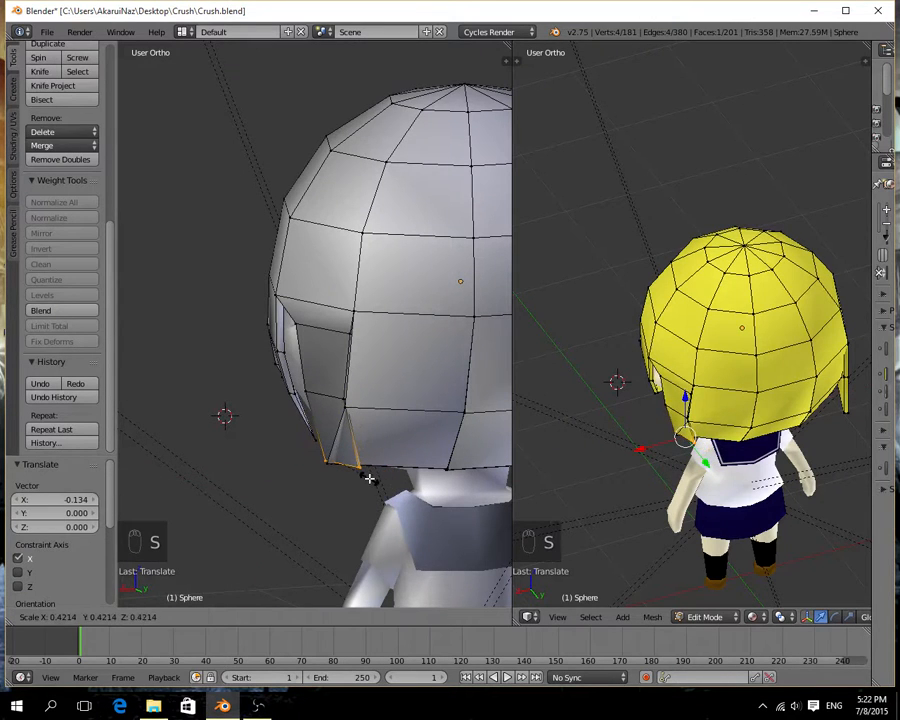
{"action": "left_click", "coordinate": [369, 479]}
{"action": "middle_click_drag", "start_coordinate": [369, 479], "coordinate": [446, 488]}
Move the side strip's tip face -0.219 along Y and 0.079 along X.
{"action": "left_click_drag", "start_coordinate": [388, 459], "coordinate": [342, 464]}
{"action": "middle_click_drag", "start_coordinate": [342, 464], "coordinate": [265, 486]}
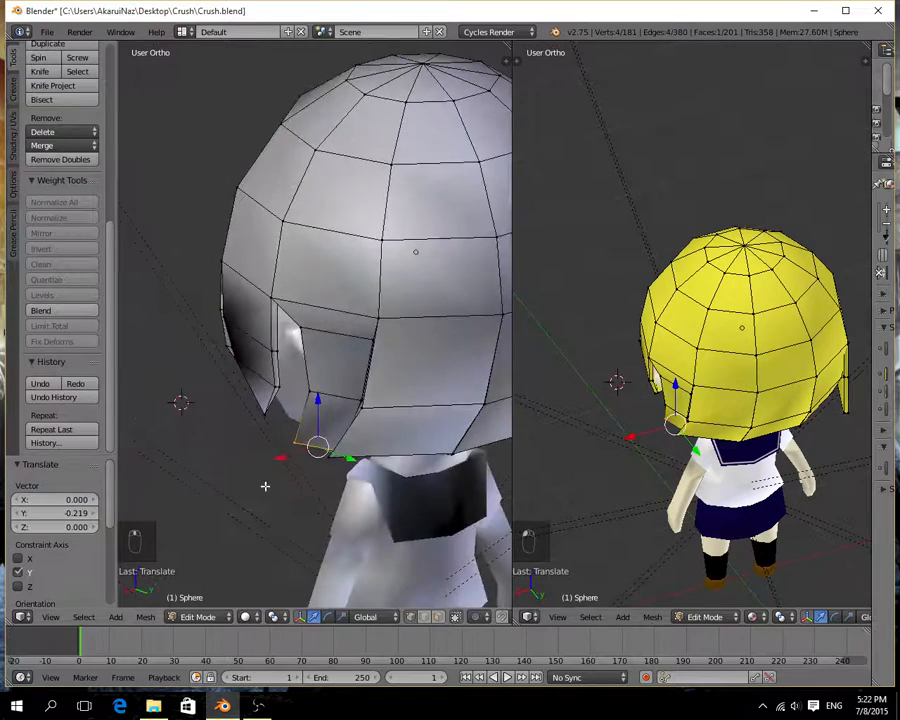
{"action": "left_click_drag", "start_coordinate": [287, 459], "coordinate": [275, 467]}
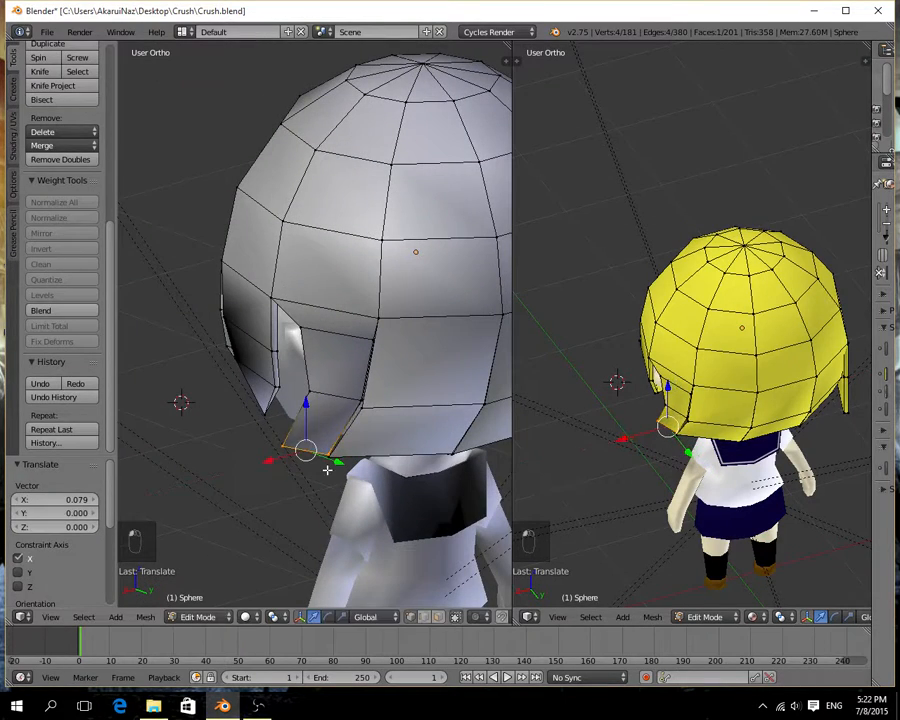
Scale the side strip's tip face down further and shift it 0.032 along Y.
{"action": "middle_click_drag", "start_coordinate": [326, 466], "coordinate": [403, 460]}
{"action": "key", "text": "s"}
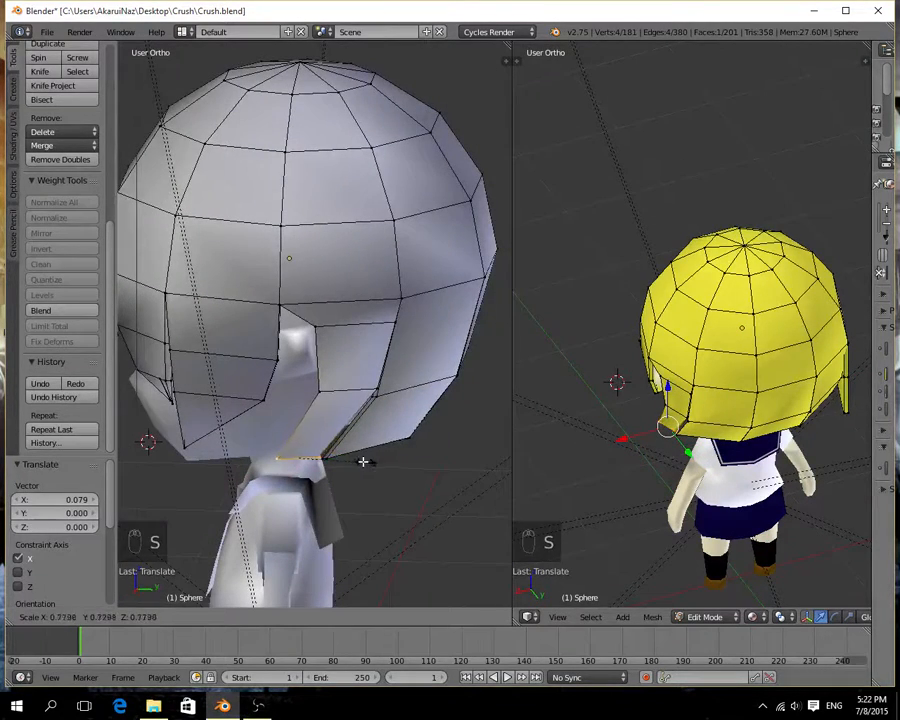
{"action": "left_click", "coordinate": [348, 458]}
{"action": "left_click_drag", "start_coordinate": [344, 457], "coordinate": [352, 461]}
{"action": "key", "text": "s"}
{"action": "left_click", "coordinate": [339, 457]}
Select the lower corner edge of the back hair next to the side strip and move it -0.035 along X and 0.017 along Y.
{"action": "middle_click_drag", "start_coordinate": [352, 458], "coordinate": [347, 299]}
{"action": "right_click", "coordinate": [323, 368]}
{"action": "right_click", "coordinate": [328, 358], "text": "shift"}
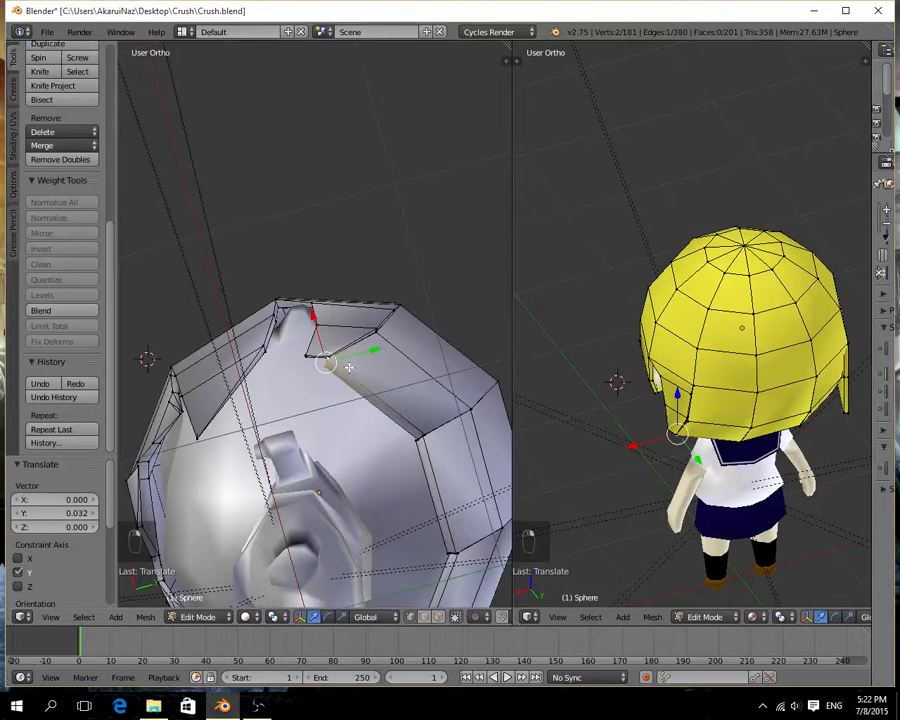
{"action": "middle_click_drag", "start_coordinate": [349, 367], "coordinate": [348, 381]}
{"action": "left_click_drag", "start_coordinate": [316, 354], "coordinate": [341, 361]}
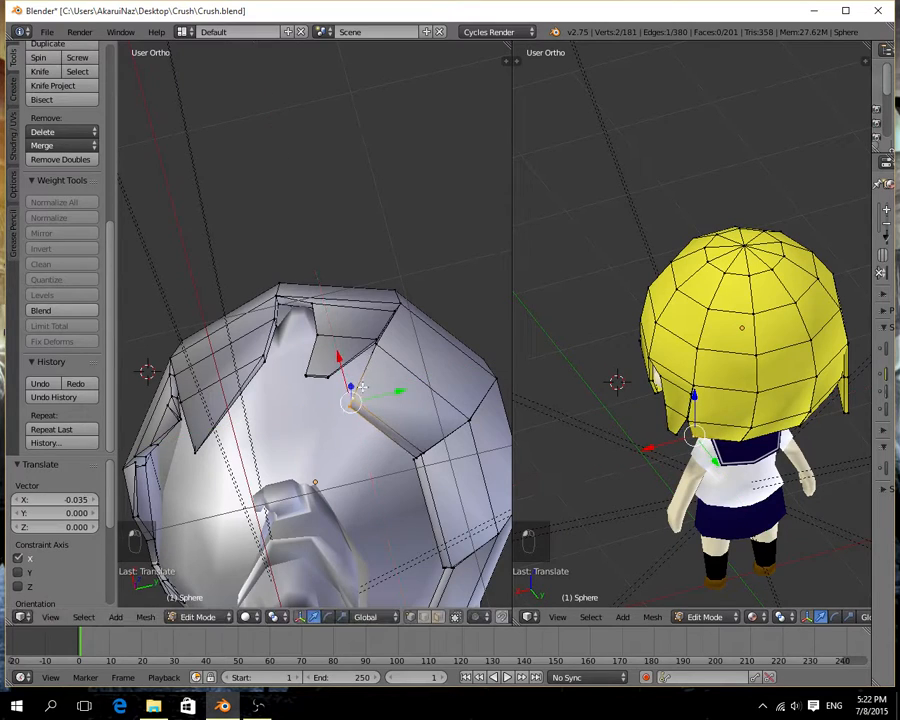
{"action": "left_click_drag", "start_coordinate": [374, 396], "coordinate": [378, 395]}
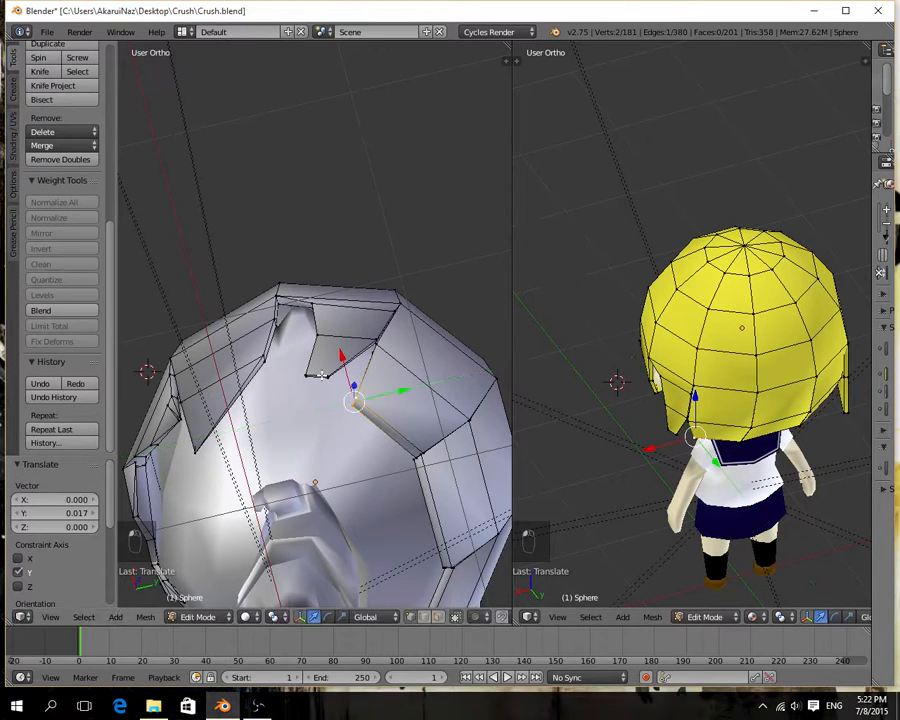
Select the side strip's tip face, enlarge it to roughly double size and move it 0.109 along Y.
{"action": "right_click", "coordinate": [323, 375]}
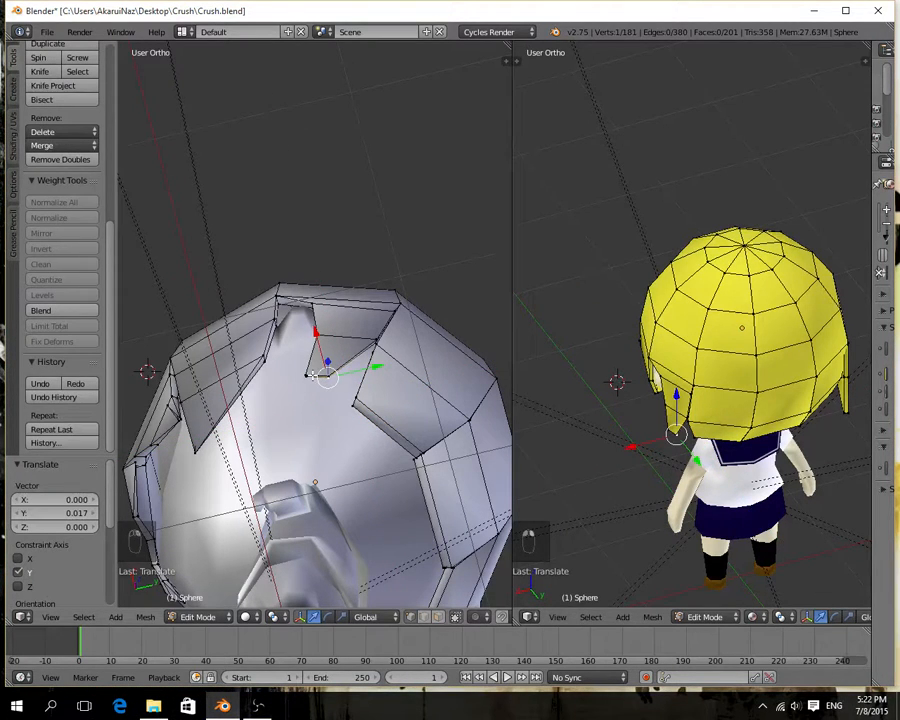
{"action": "right_click", "coordinate": [312, 376], "text": "shift"}
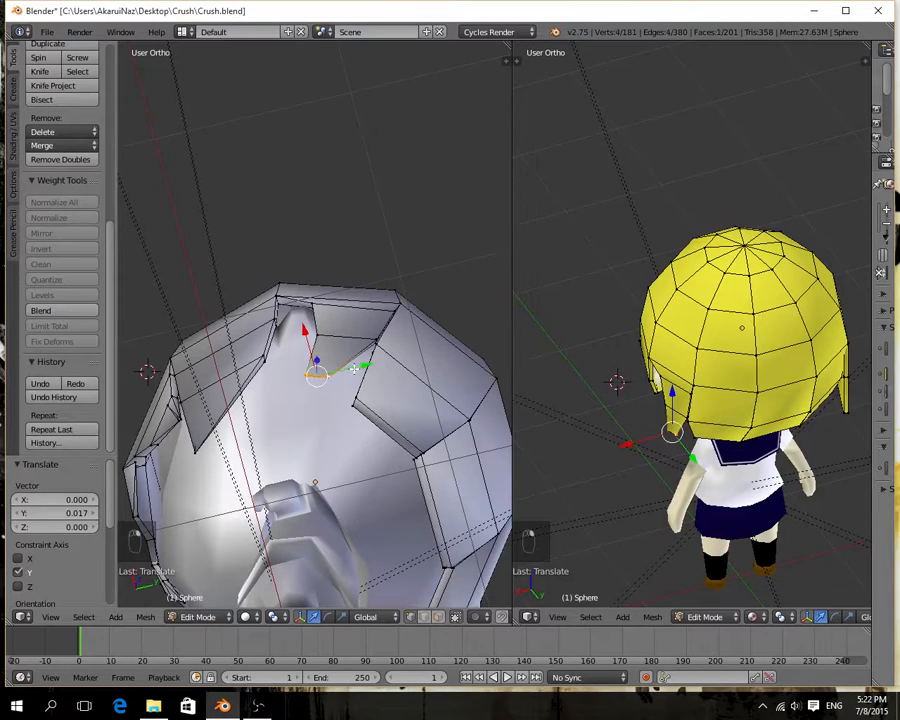
{"action": "key", "text": "s"}
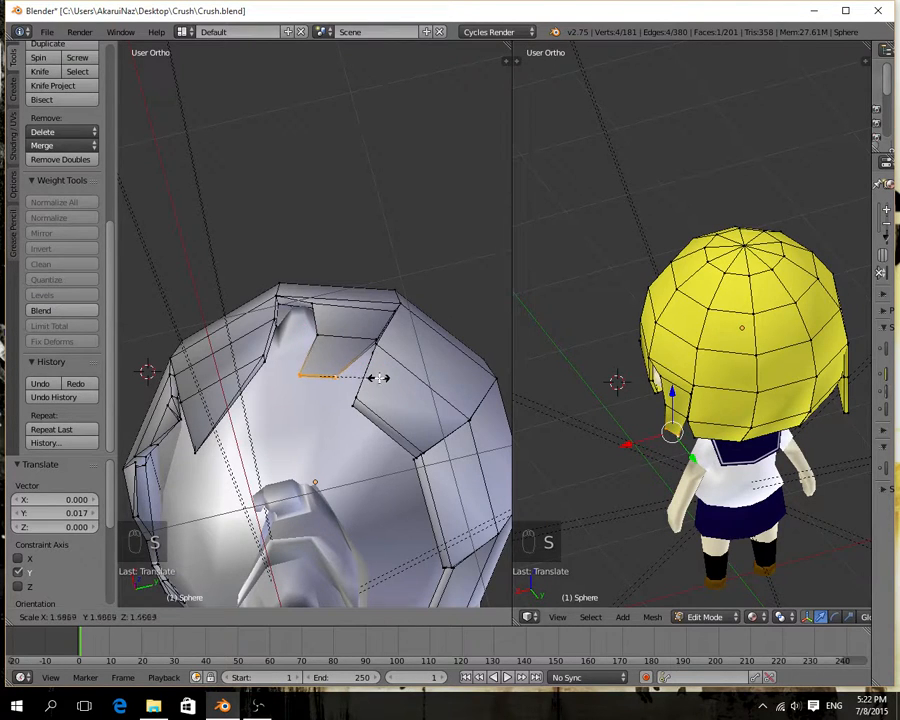
{"action": "left_click", "coordinate": [392, 380]}
{"action": "left_click_drag", "start_coordinate": [365, 366], "coordinate": [386, 361]}
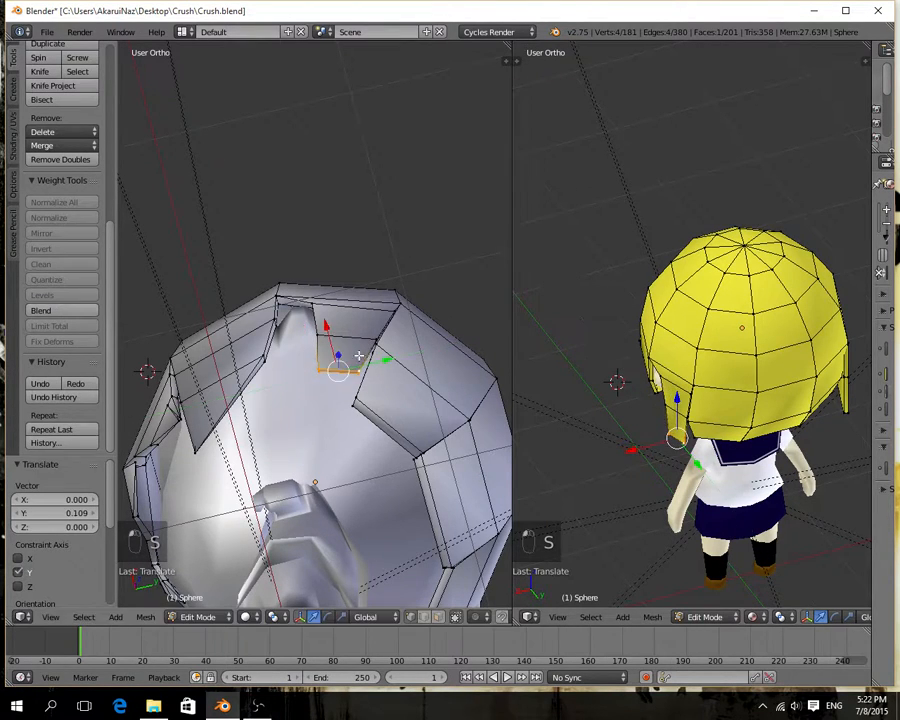
Shift the enlarged tip face inward along X and -0.084 along Y to meet the back hair's corner, finishing with 0.035 along X.
{"action": "left_click_drag", "start_coordinate": [323, 334], "coordinate": [328, 362]}
{"action": "left_click_drag", "start_coordinate": [391, 387], "coordinate": [373, 391]}
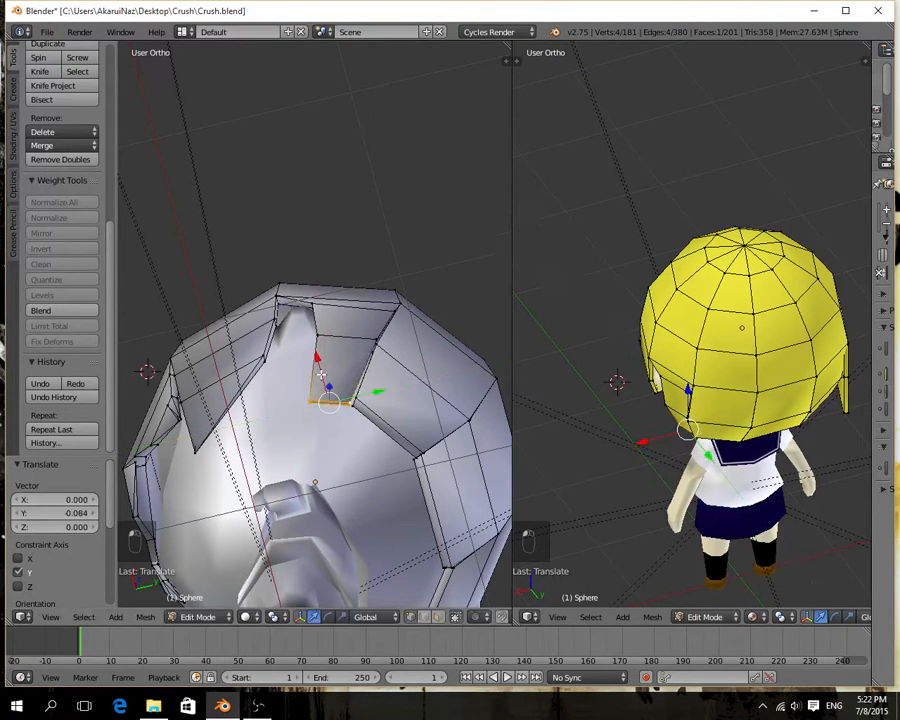
{"action": "left_click_drag", "start_coordinate": [321, 374], "coordinate": [366, 392]}
{"action": "left_click_drag", "start_coordinate": [320, 366], "coordinate": [321, 371]}
{"action": "middle_click_drag", "start_coordinate": [321, 371], "coordinate": [306, 488]}
{"action": "left_click_drag", "start_coordinate": [332, 463], "coordinate": [327, 459]}
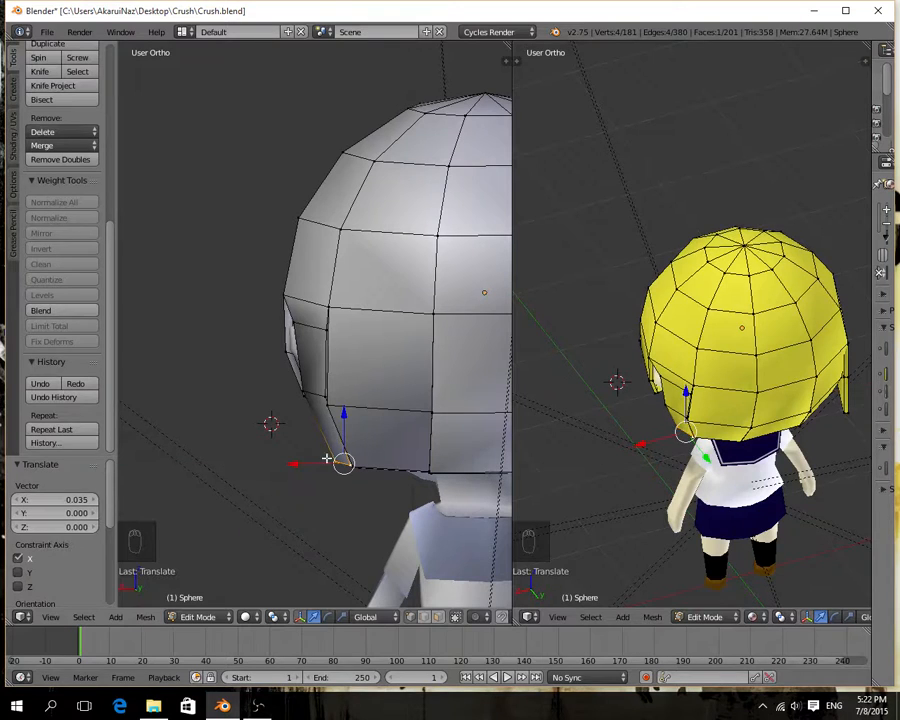
Select the side strip's middle edge loop and move it 0.007 along X.
{"action": "right_click", "coordinate": [313, 392]}
{"action": "left_click_drag", "start_coordinate": [313, 358], "coordinate": [292, 402]}
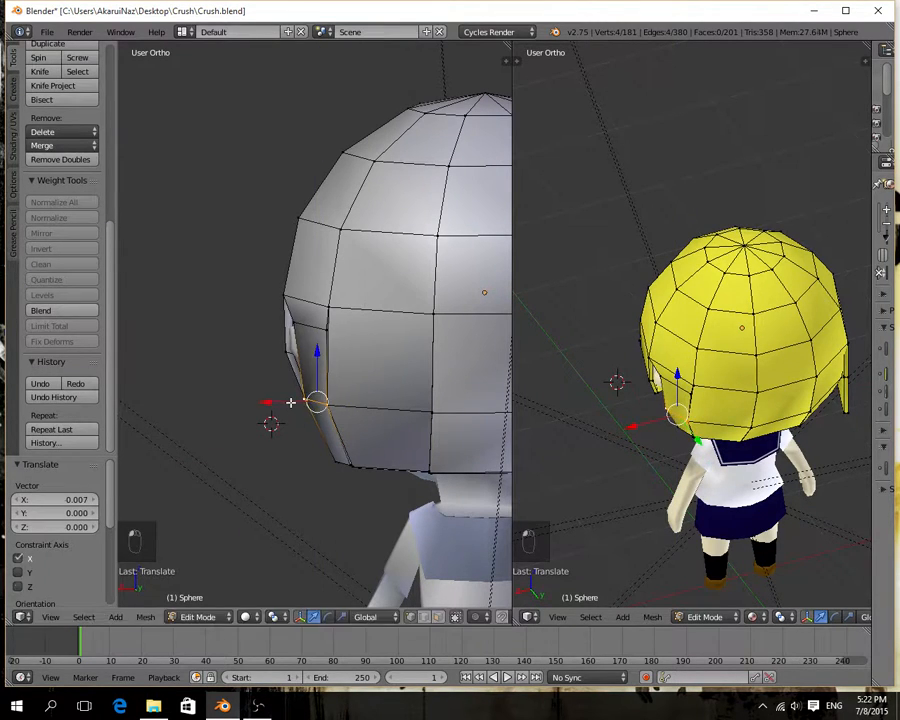
{"action": "middle_click_drag", "start_coordinate": [292, 402], "coordinate": [406, 475]}
{"action": "left_click", "coordinate": [258, 707]}
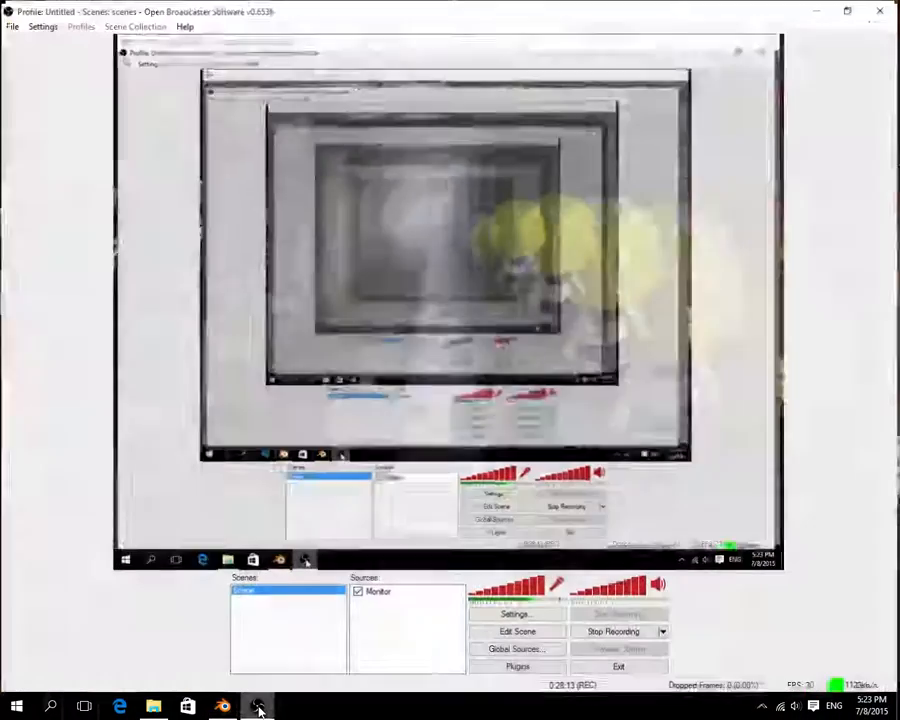